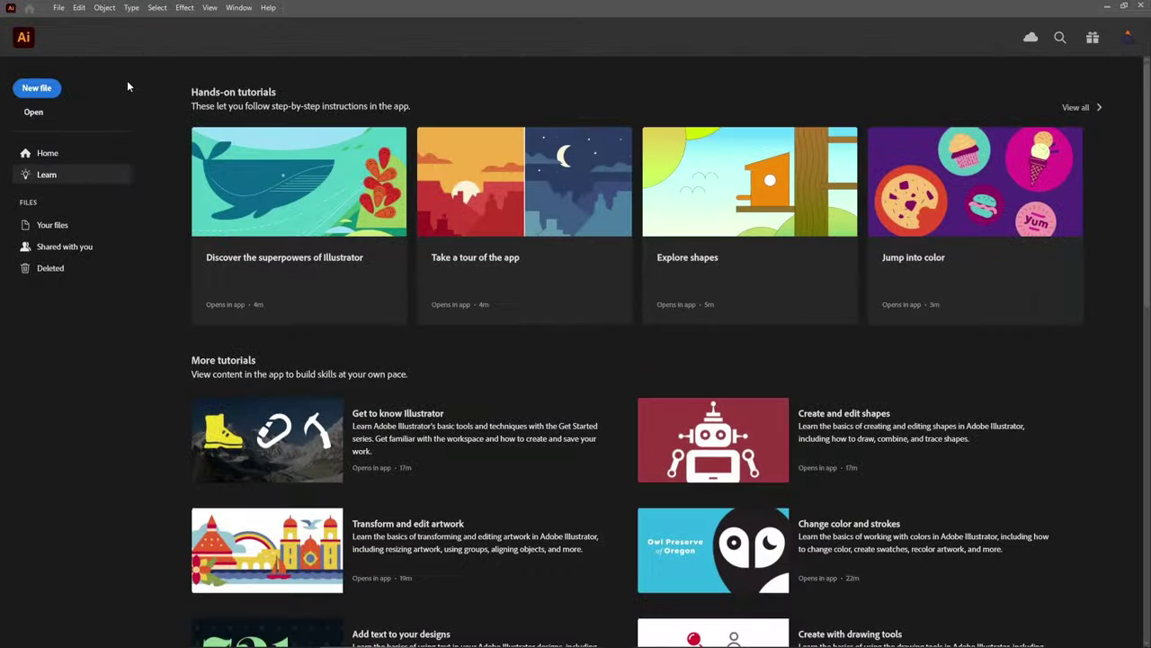
- Create a new 850 x 850 px document with pixel units, RGB Color mode and Screen (72 ppi) raster effects
click(38, 89)
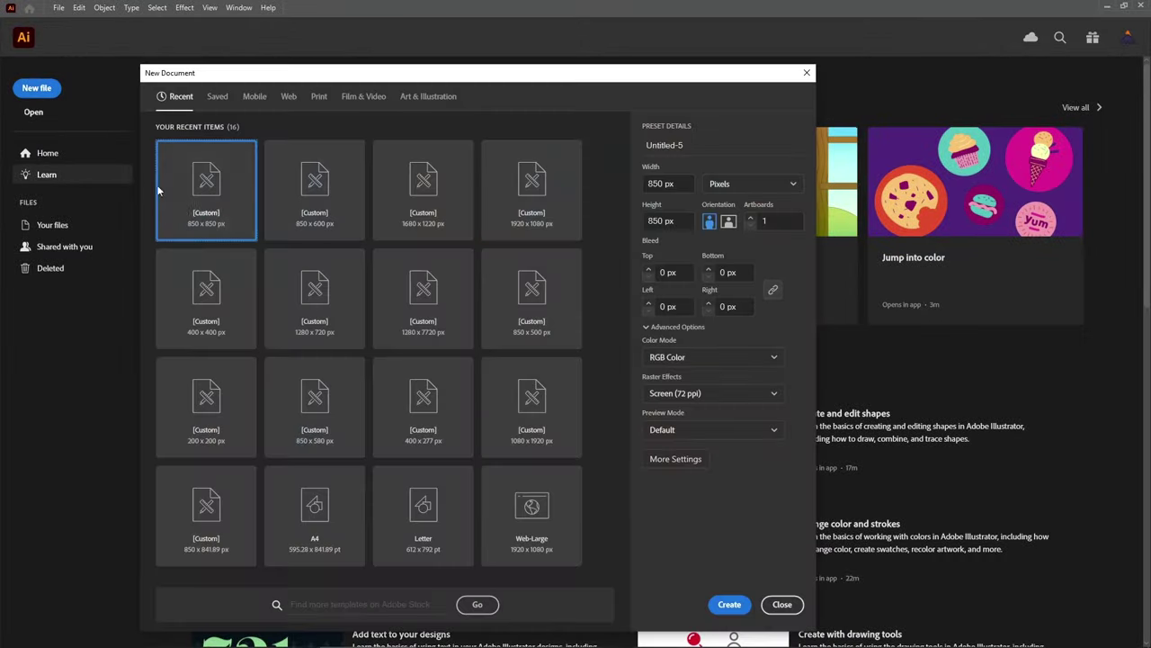
click(746, 184)
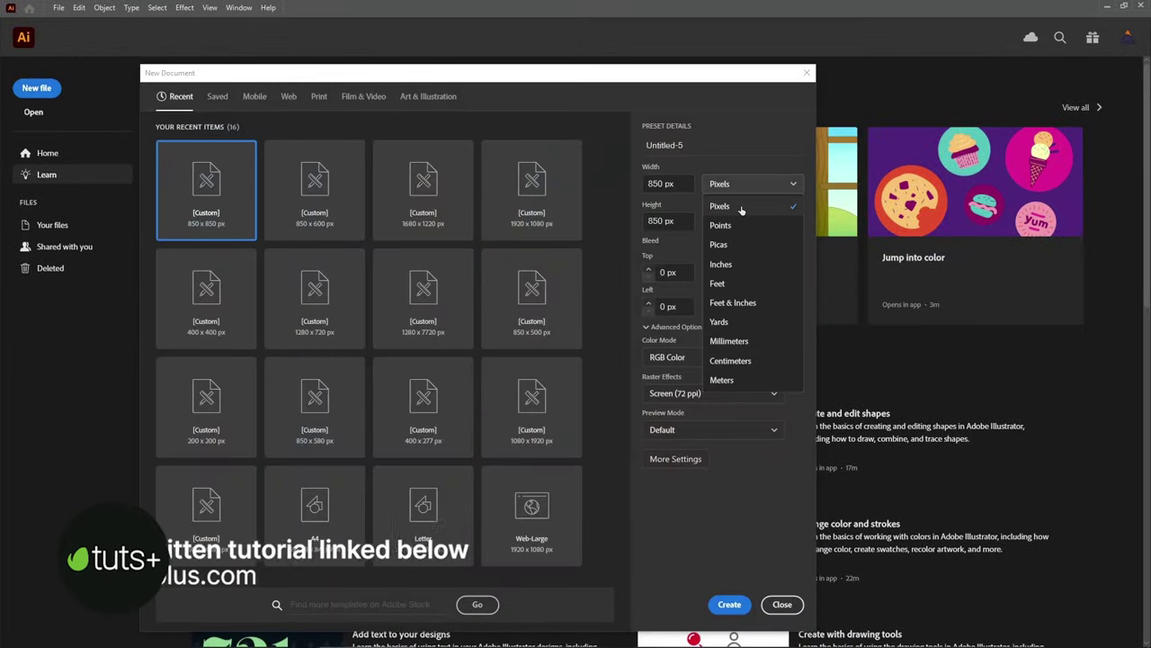
click(758, 208)
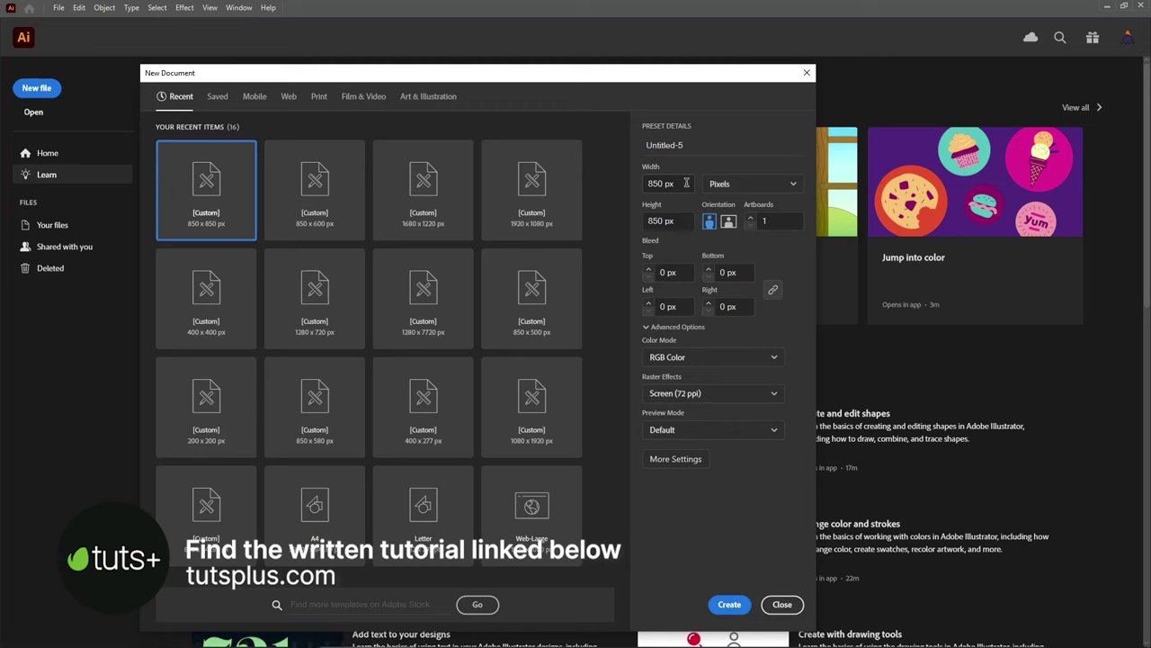
click(685, 183)
click(685, 220)
click(750, 358)
click(729, 382)
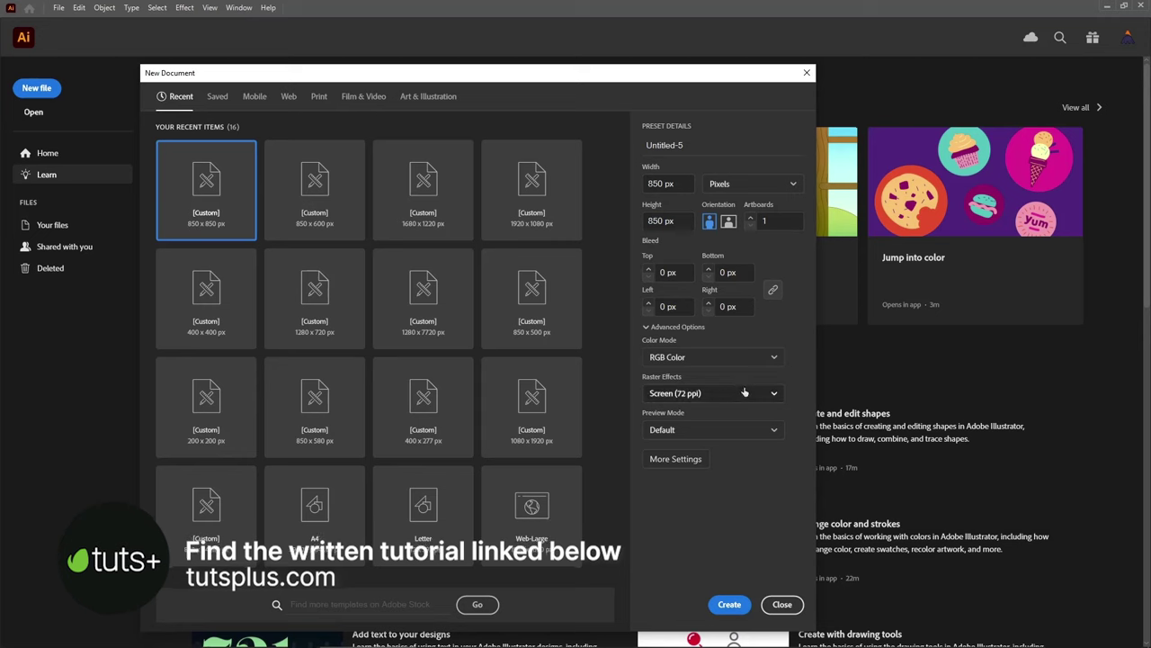
click(749, 395)
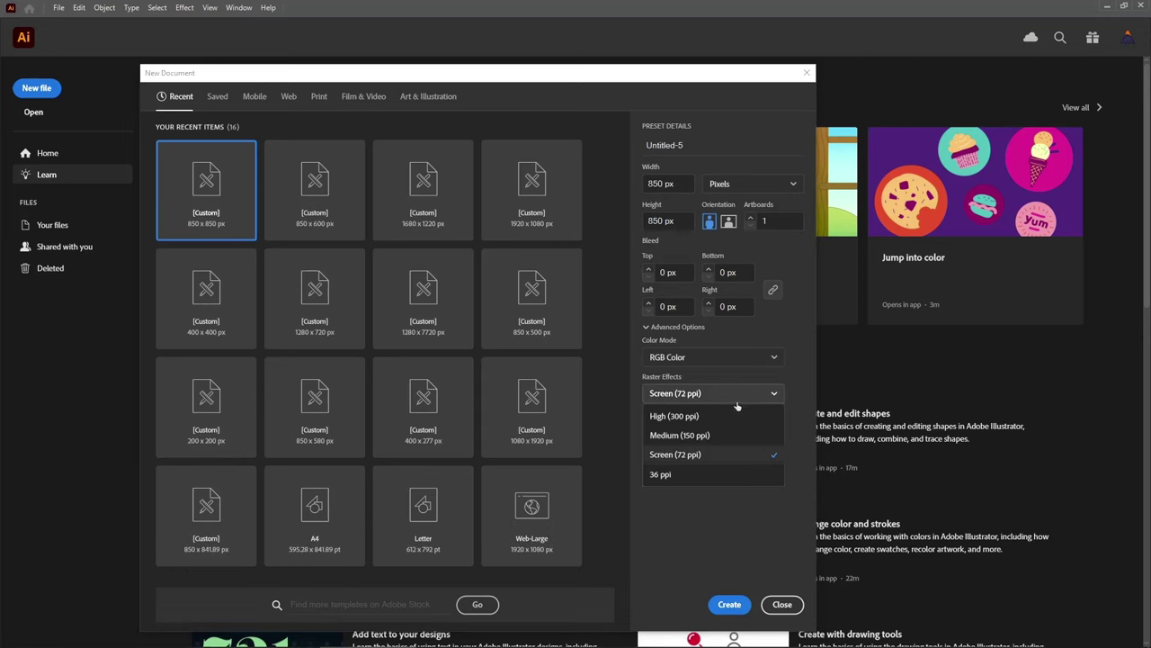
click(739, 456)
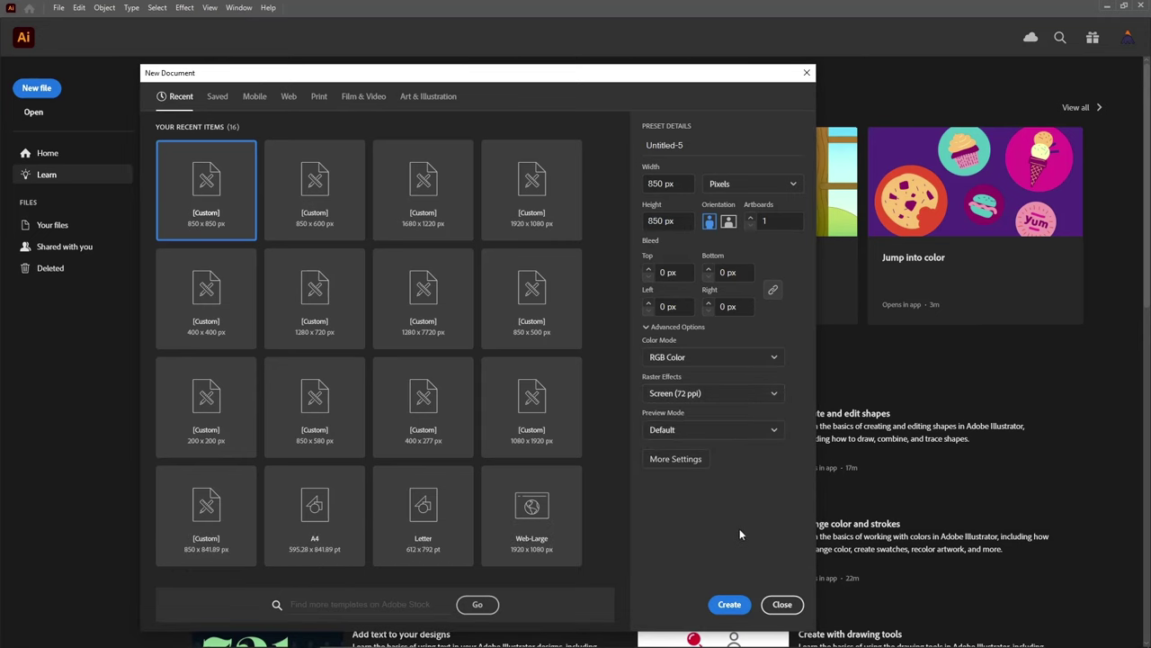
click(729, 605)
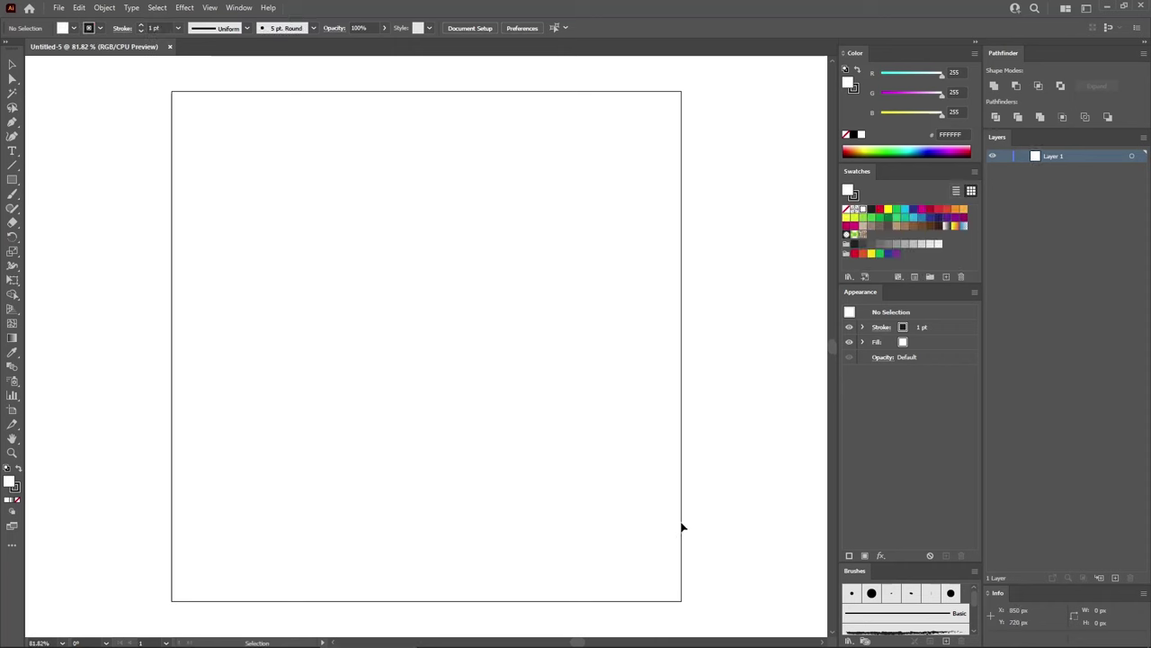
key(a)
key(ctrl+0)
key(v)
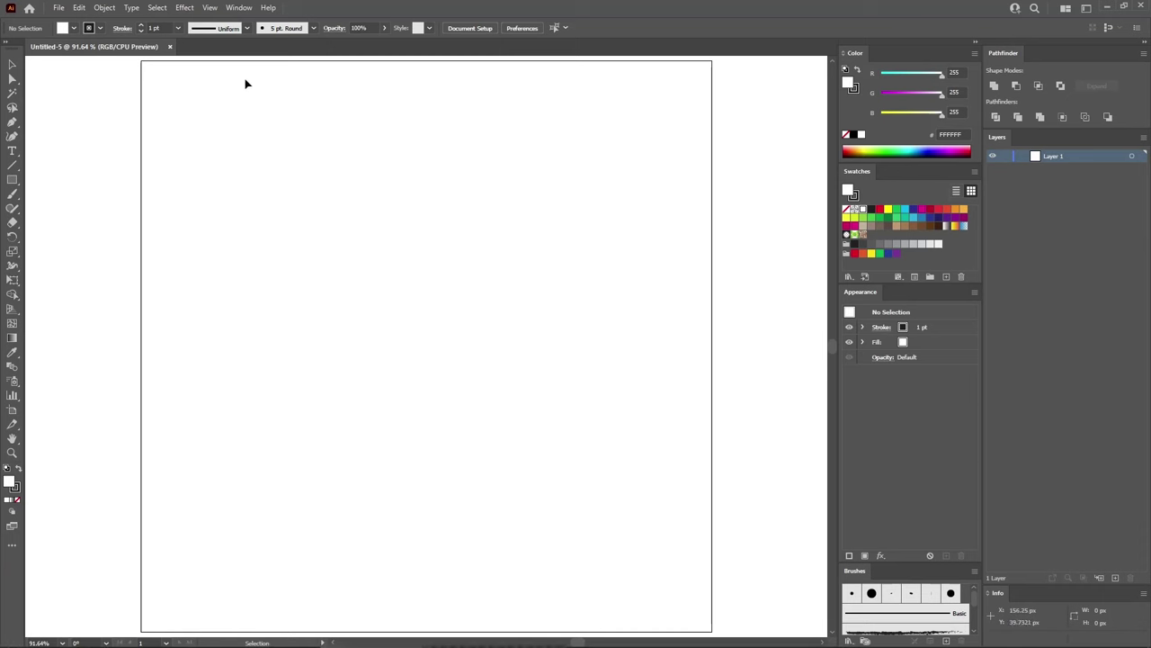
click(240, 8)
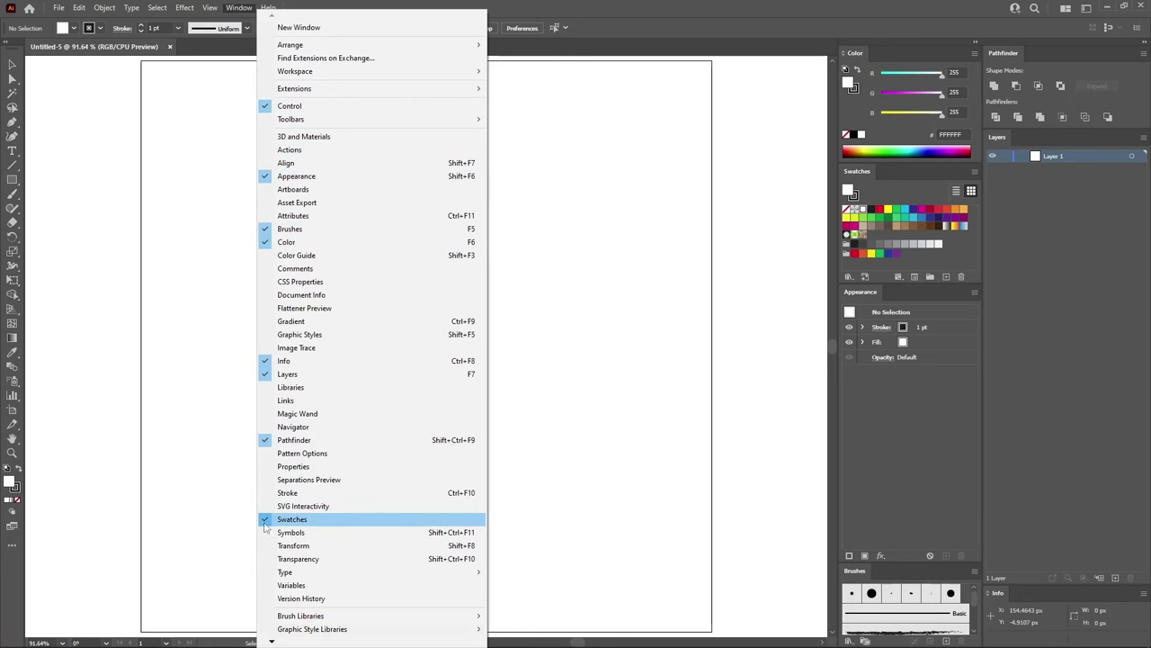
click(227, 152)
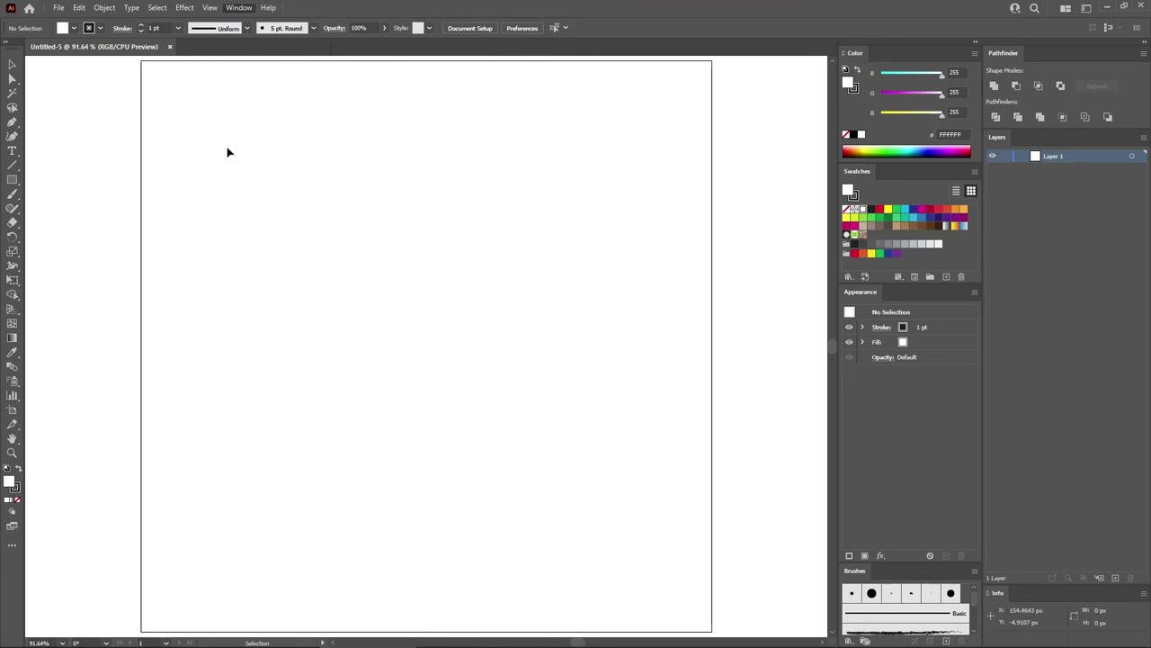
- Show the grid and turn on Snap to Grid
click(209, 8)
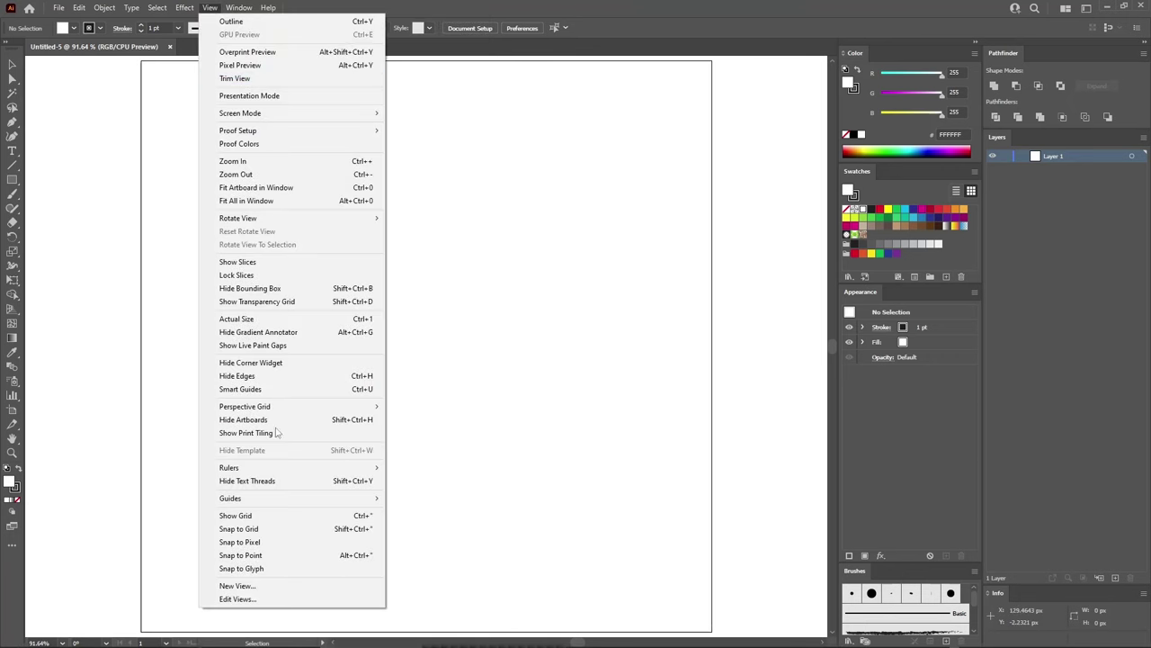
click(261, 517)
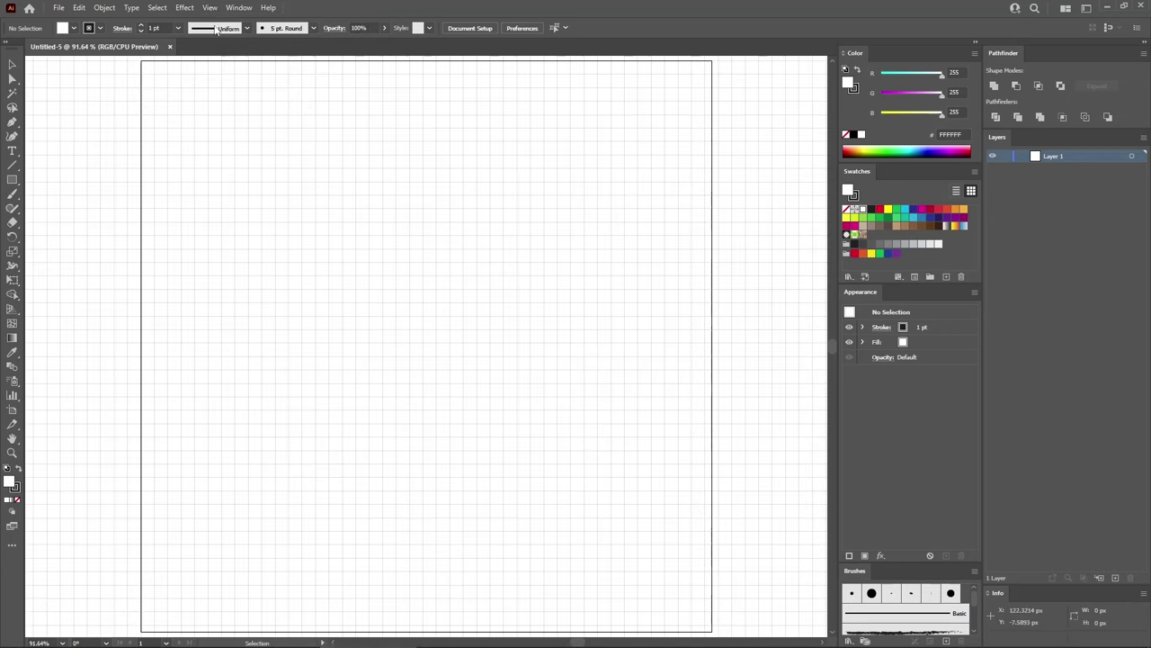
click(209, 8)
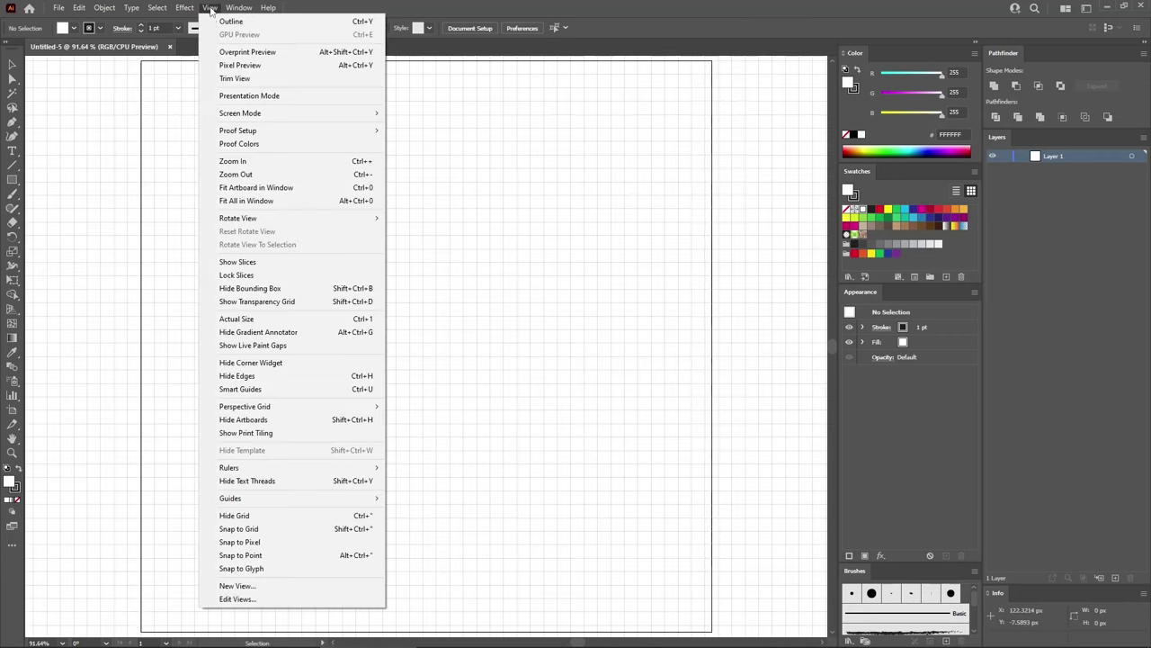
click(302, 530)
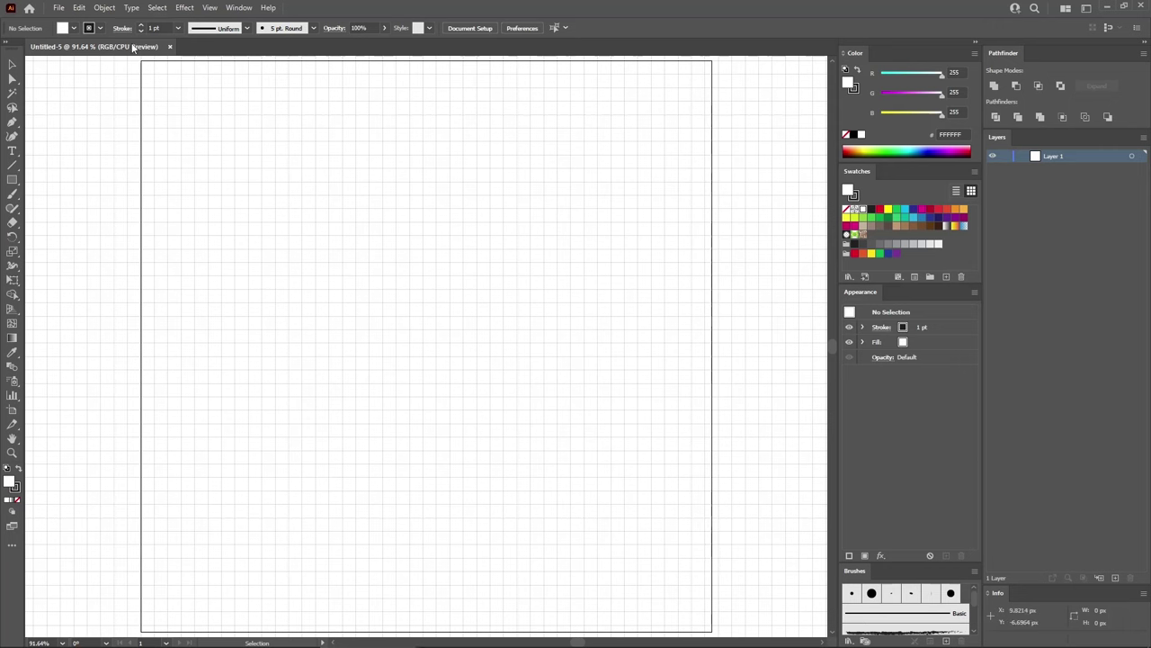
- Set the grid preferences to a gridline every 10 px with 1 subdivision
click(80, 8)
mouse_move(149, 392)
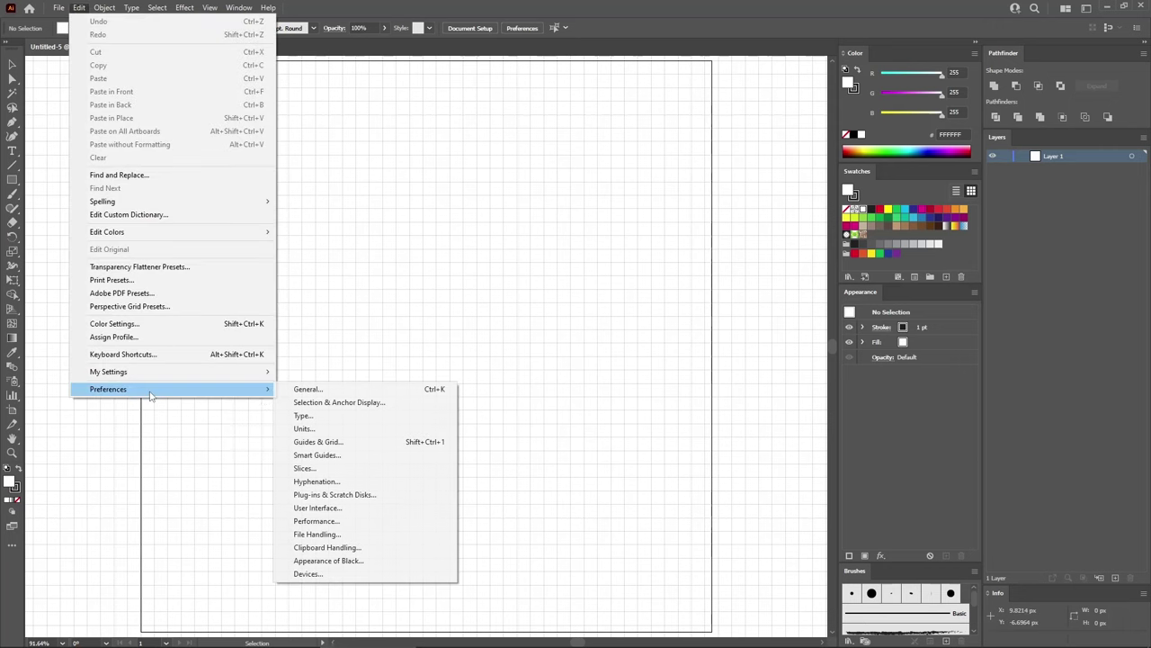
click(319, 441)
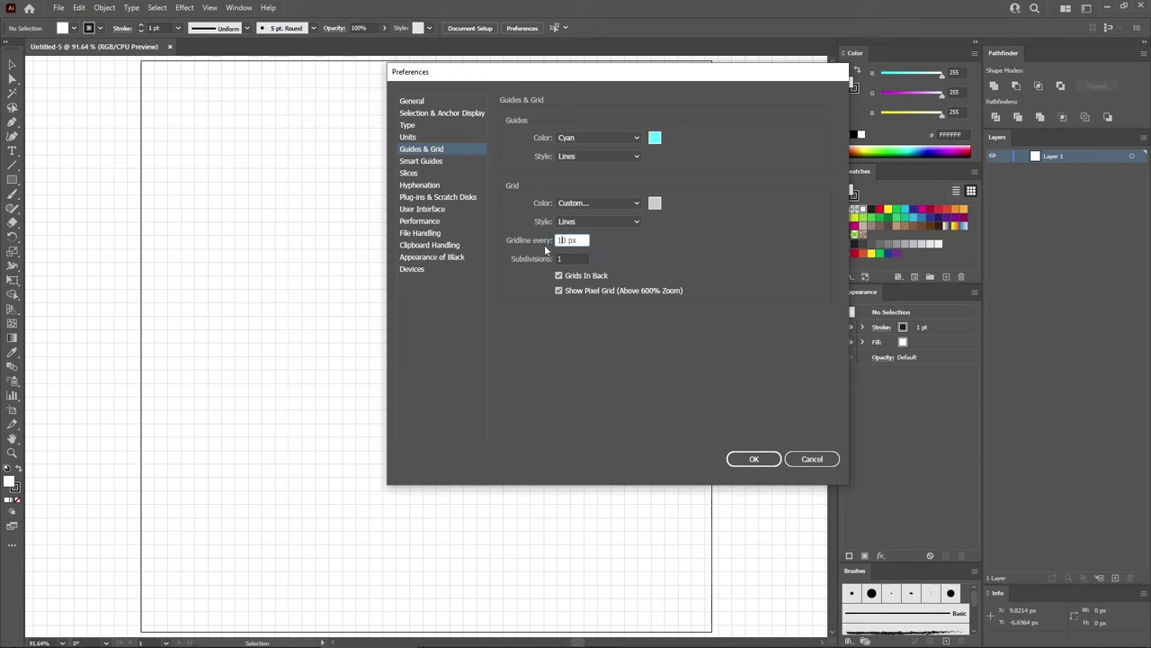
click(753, 460)
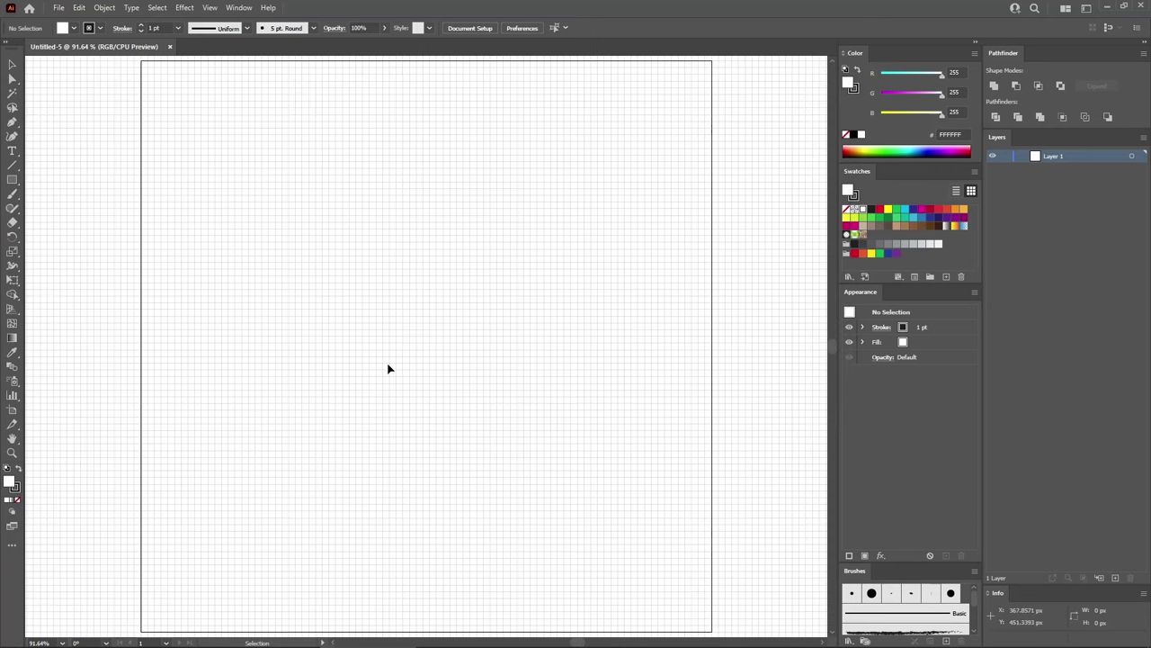
- Create an 850 x 850 px rectangle with the Rectangle tool
click(13, 181)
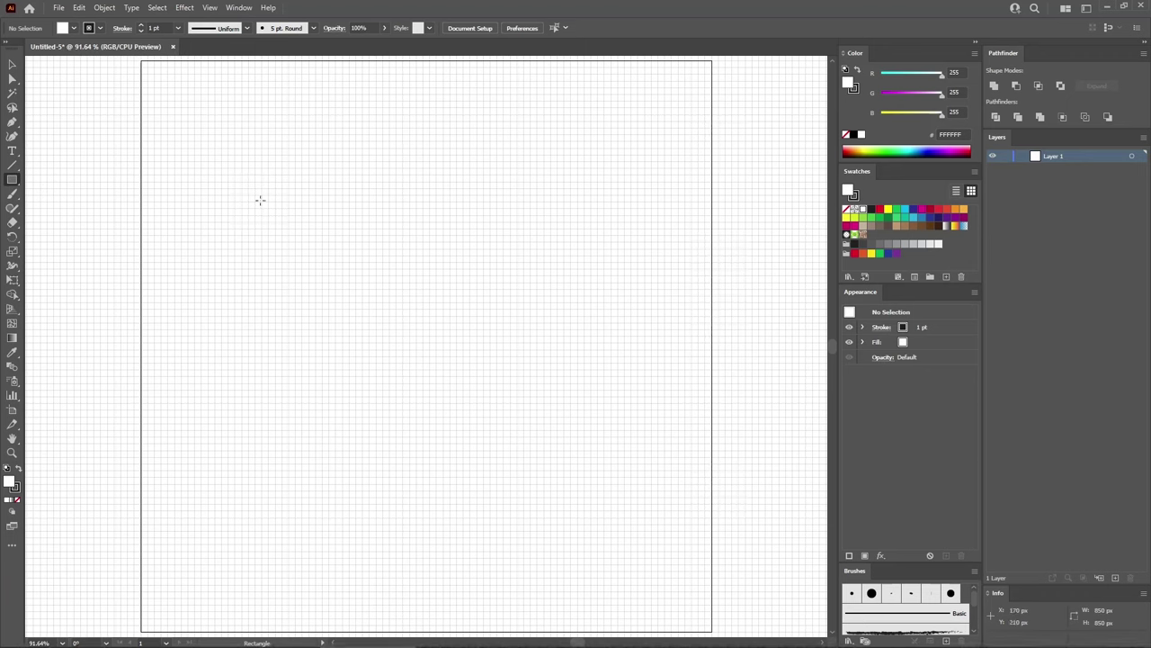
drag(241, 149, 409, 315)
key(Delete)
click(252, 176)
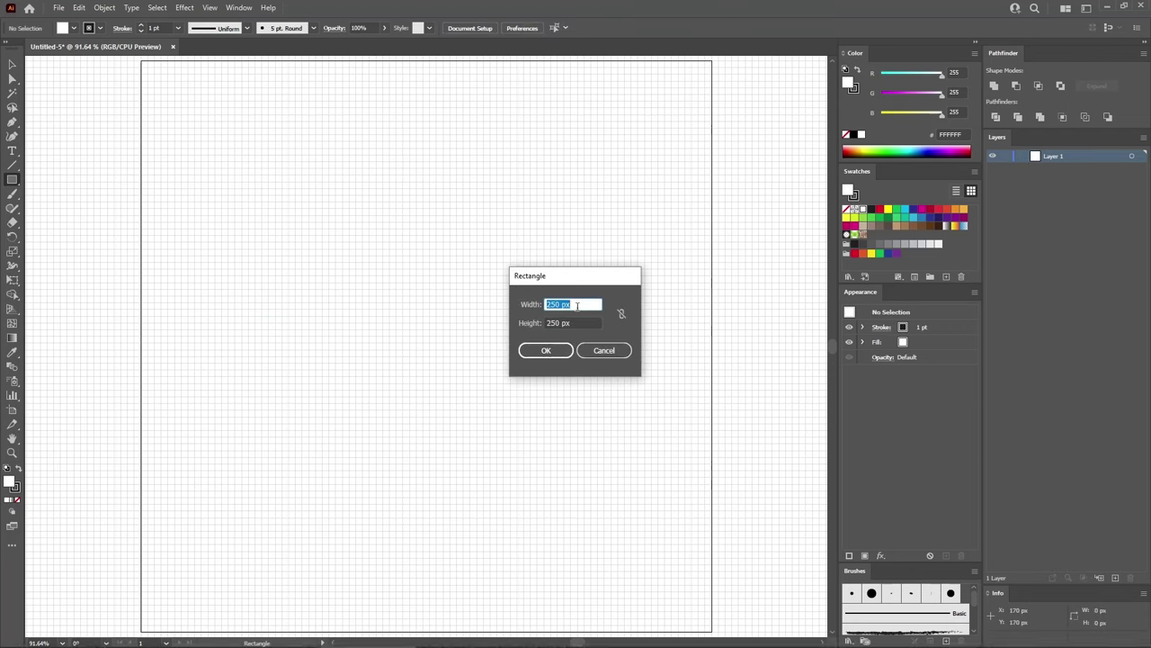
text(850)
key(Tab)
text(850)
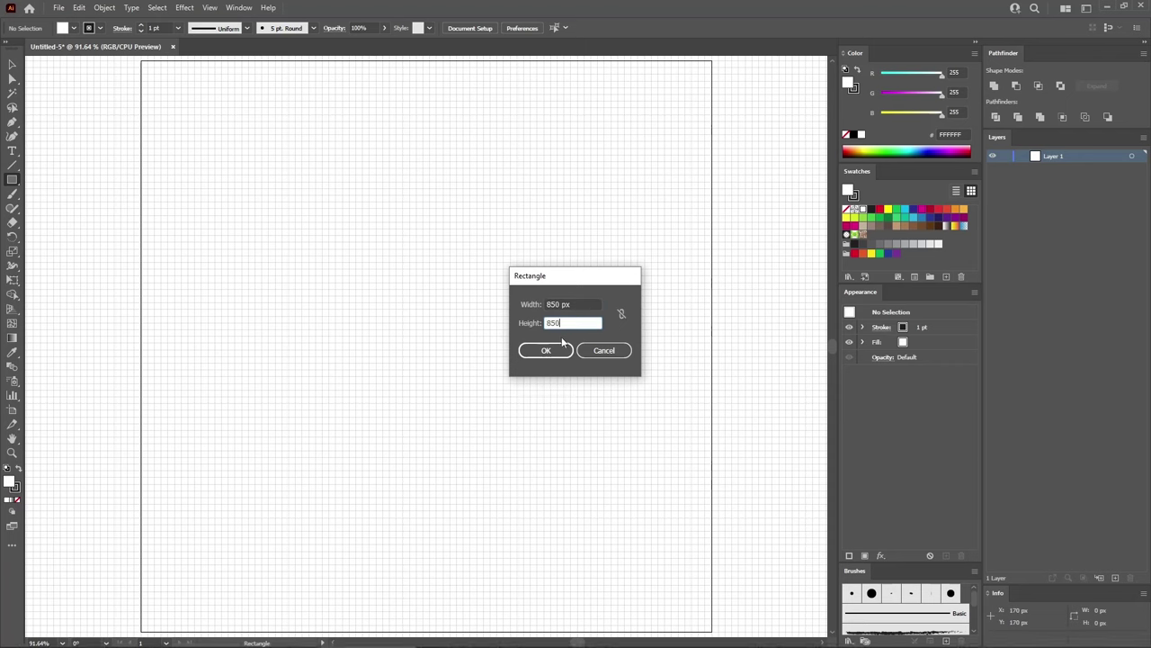
click(547, 352)
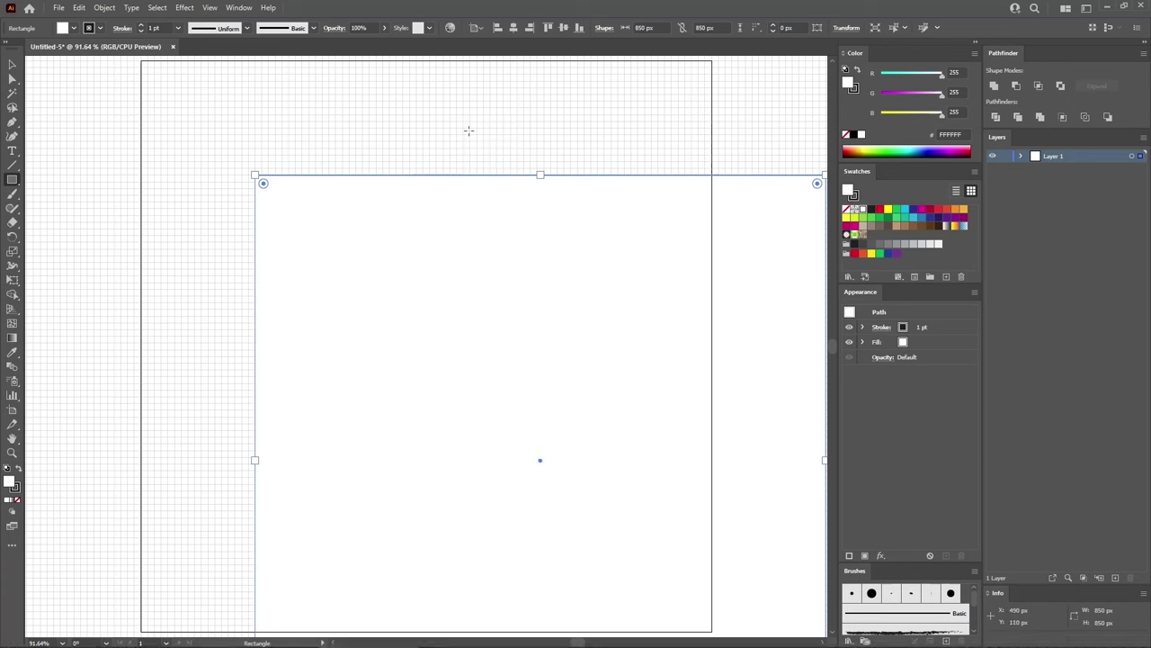
- Center the rectangle horizontally and vertically on the artboard using Align to Artboard
click(477, 28)
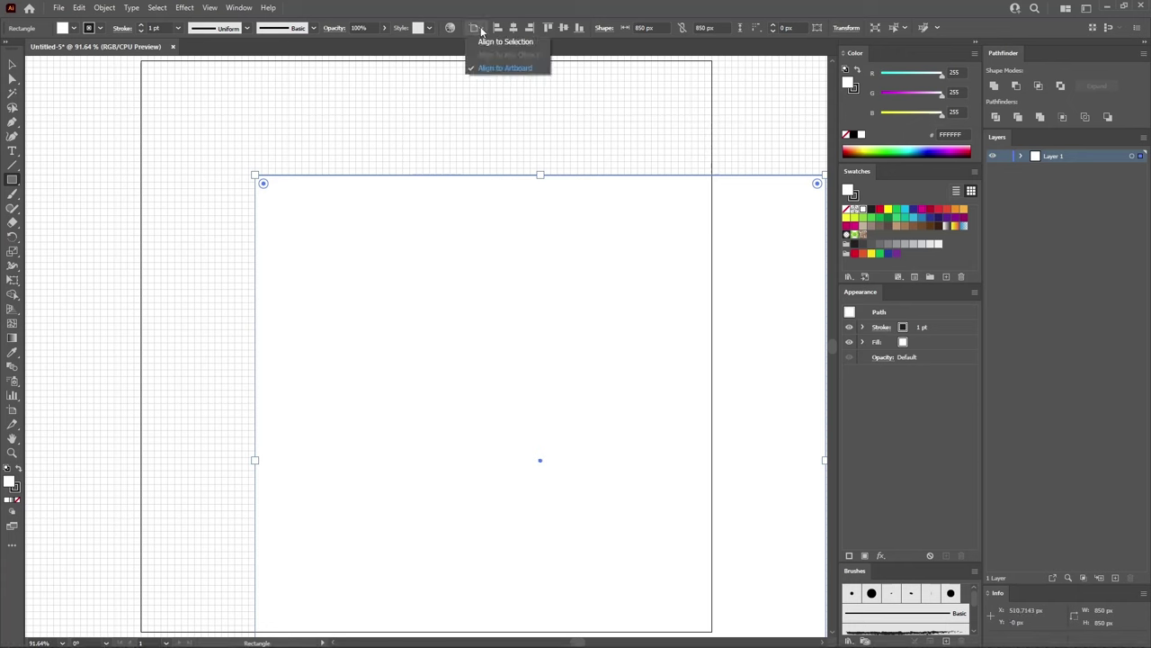
click(508, 69)
click(514, 28)
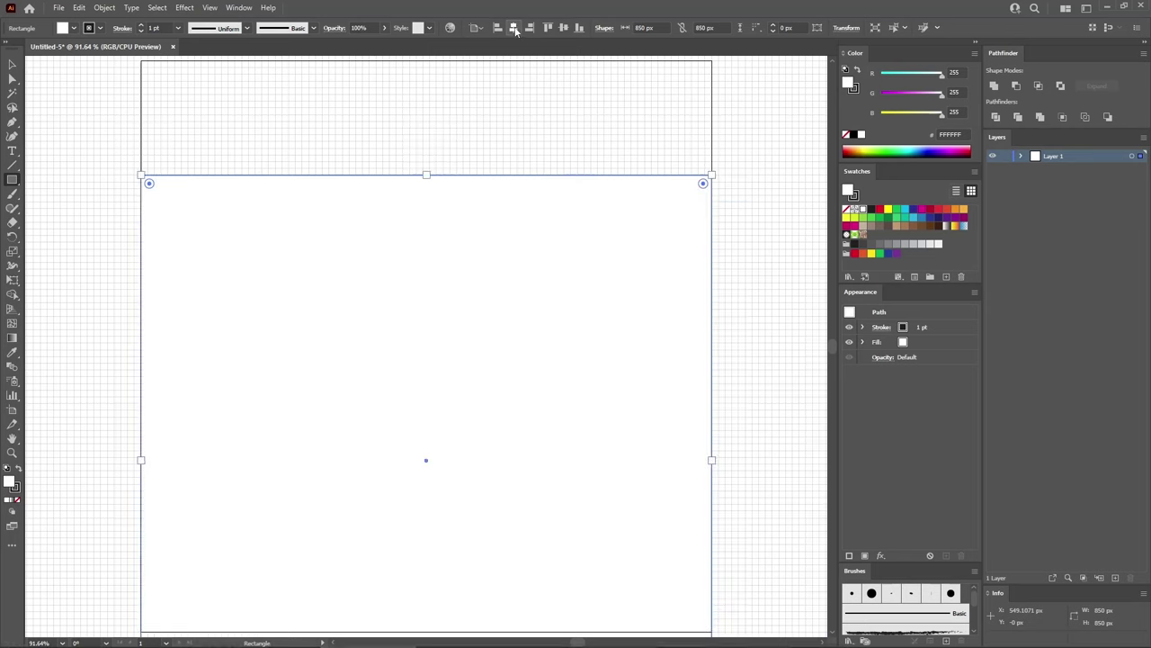
click(564, 28)
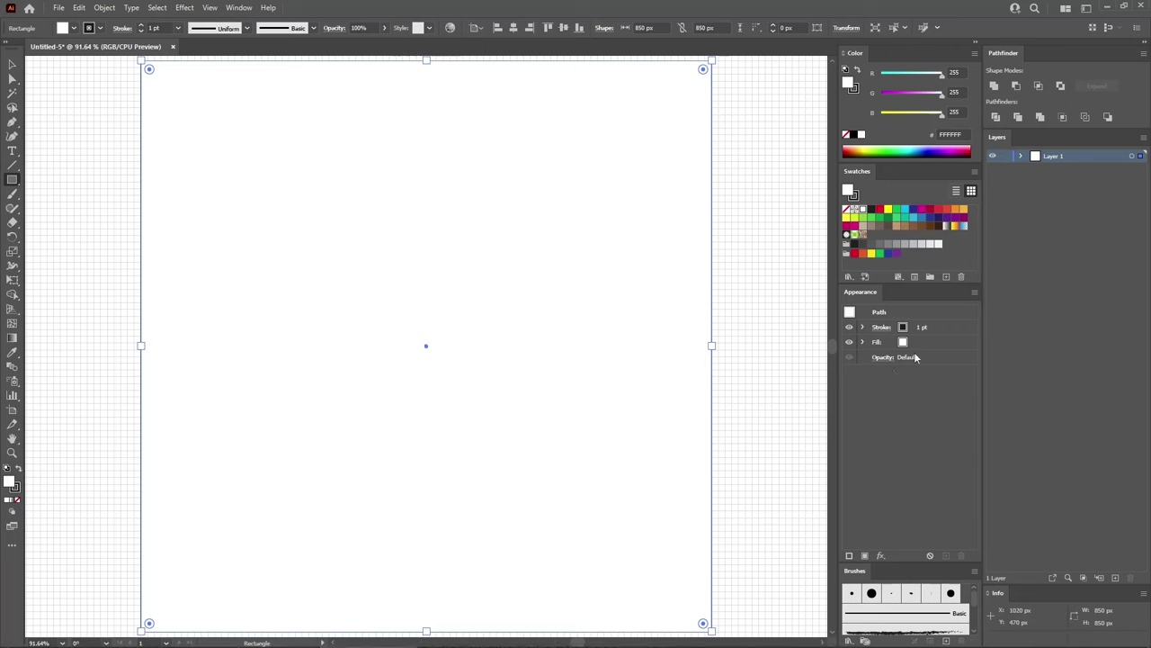
- Remove the rectangle's fill and give it a 20 pt stroke aligned to the inside
click(941, 341)
key(slash)
click(940, 327)
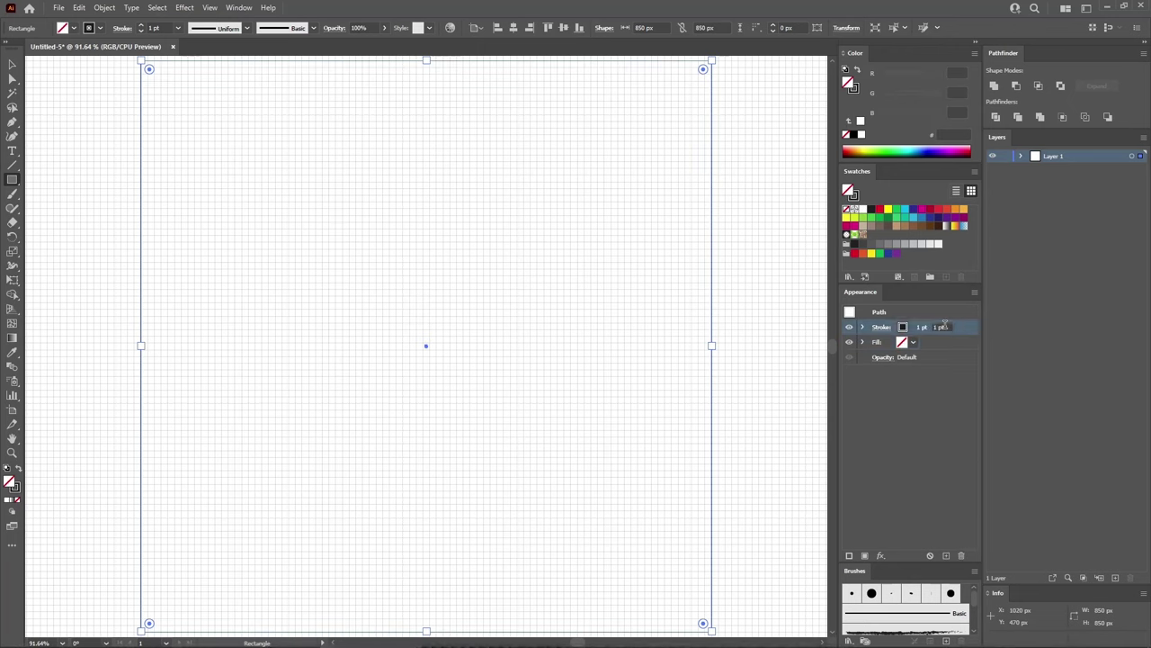
click(959, 328)
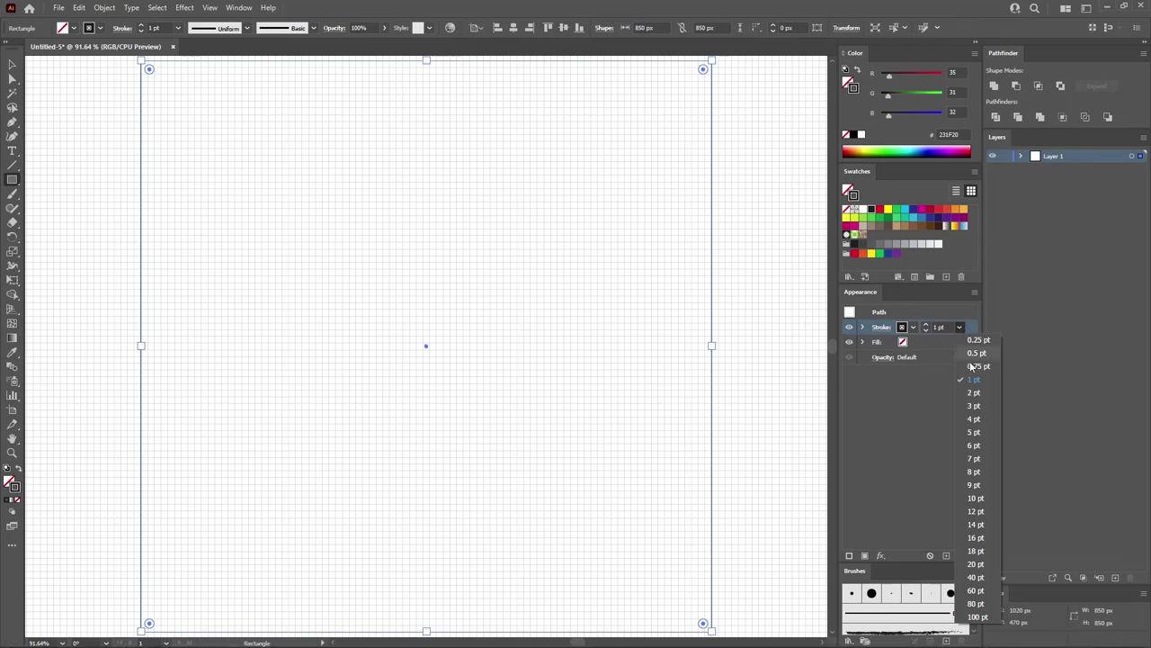
click(976, 564)
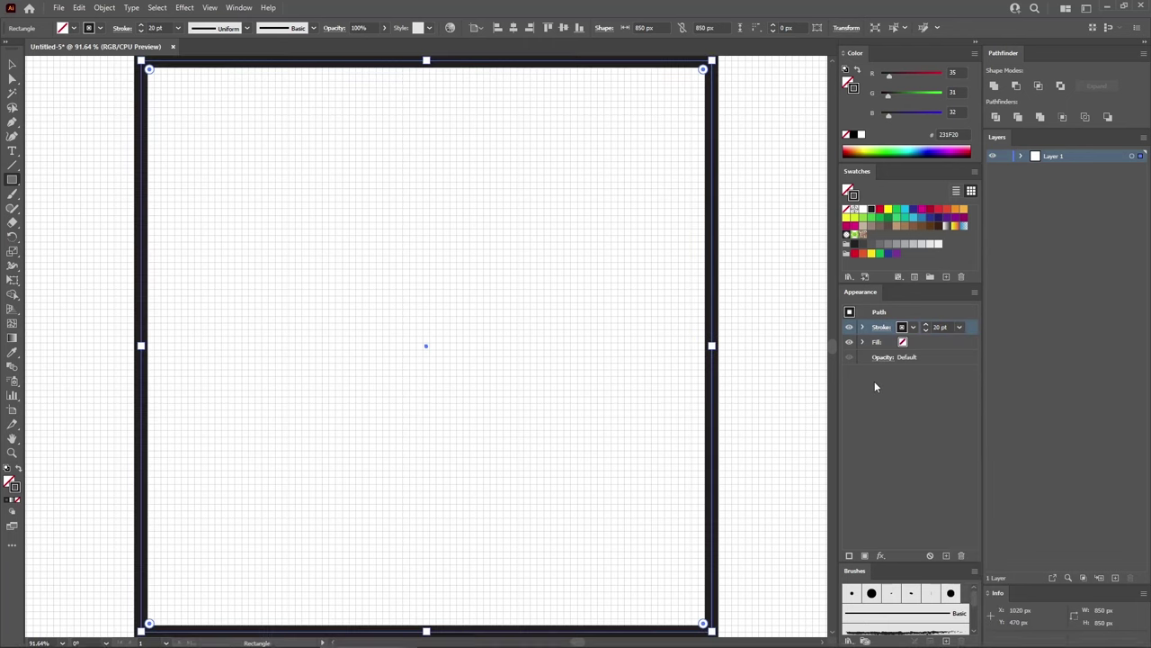
click(882, 327)
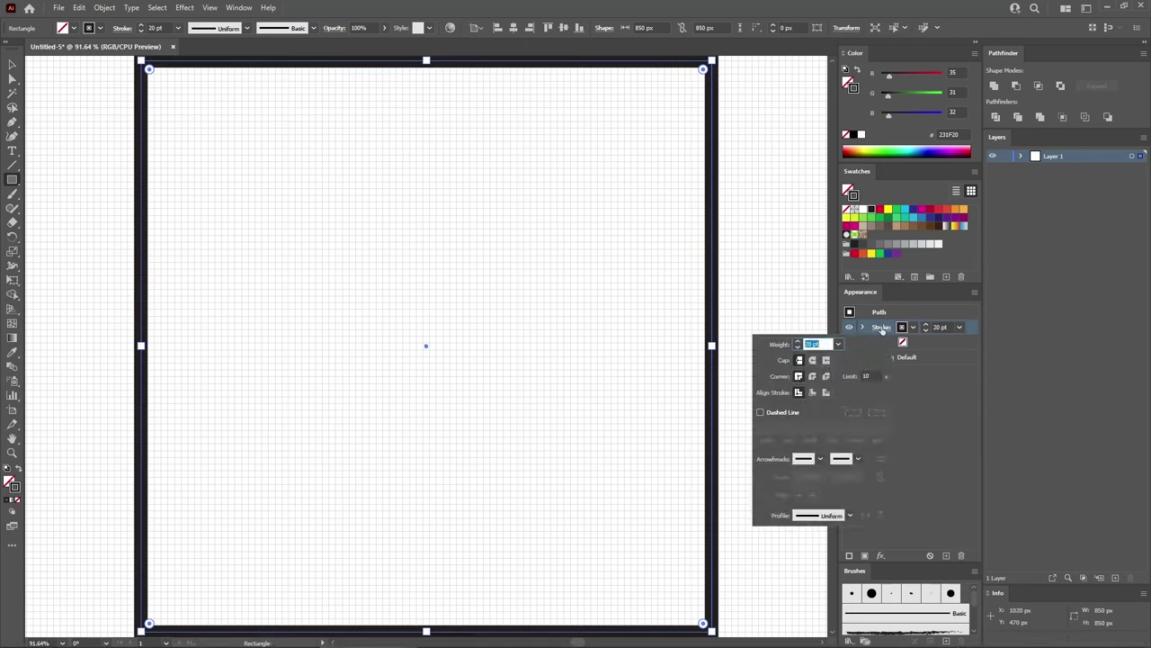
click(814, 394)
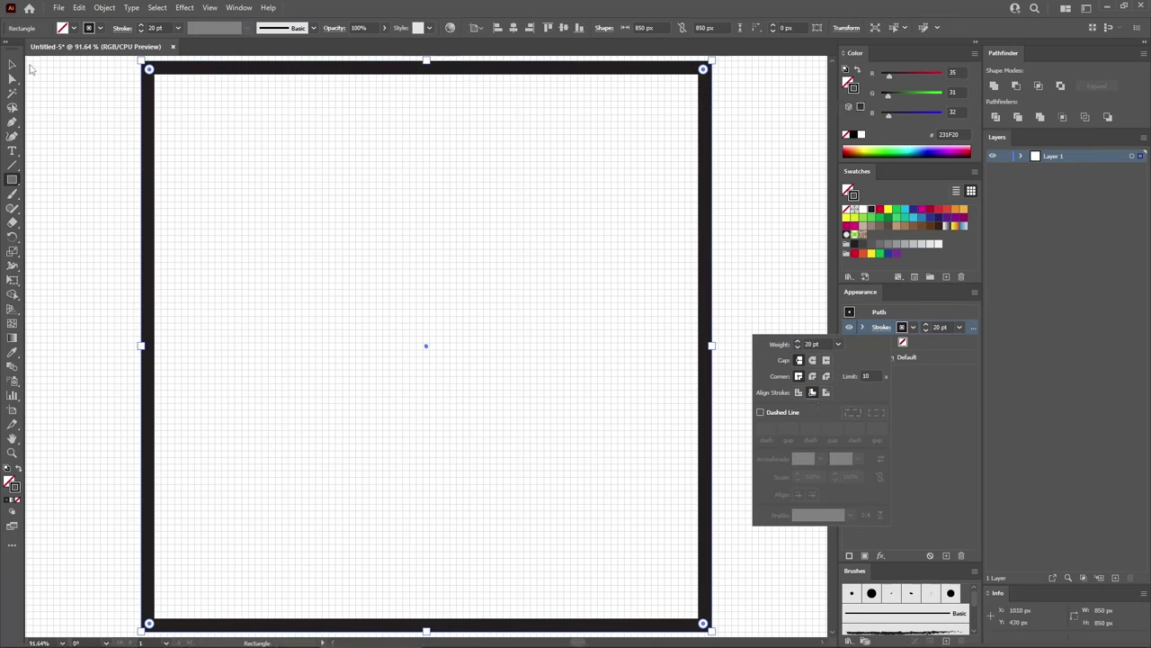
- Duplicate the rectangle in place, pasting the copy in front of the original
key(v)
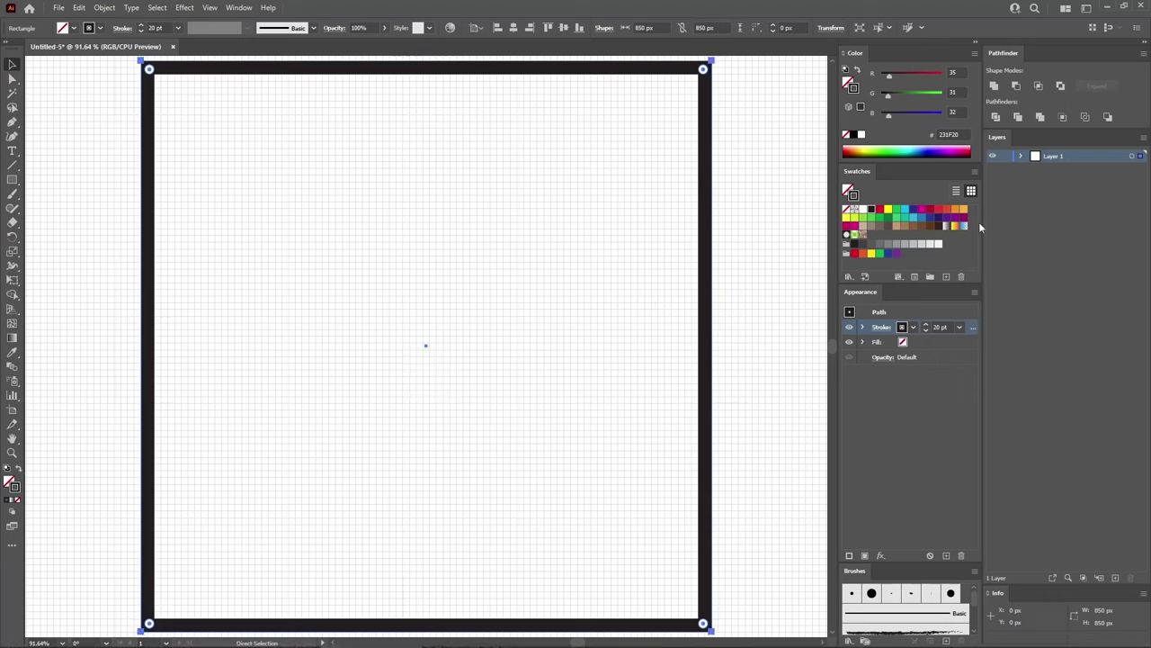
click(1021, 156)
key(ctrl+c)
key(ctrl+f)
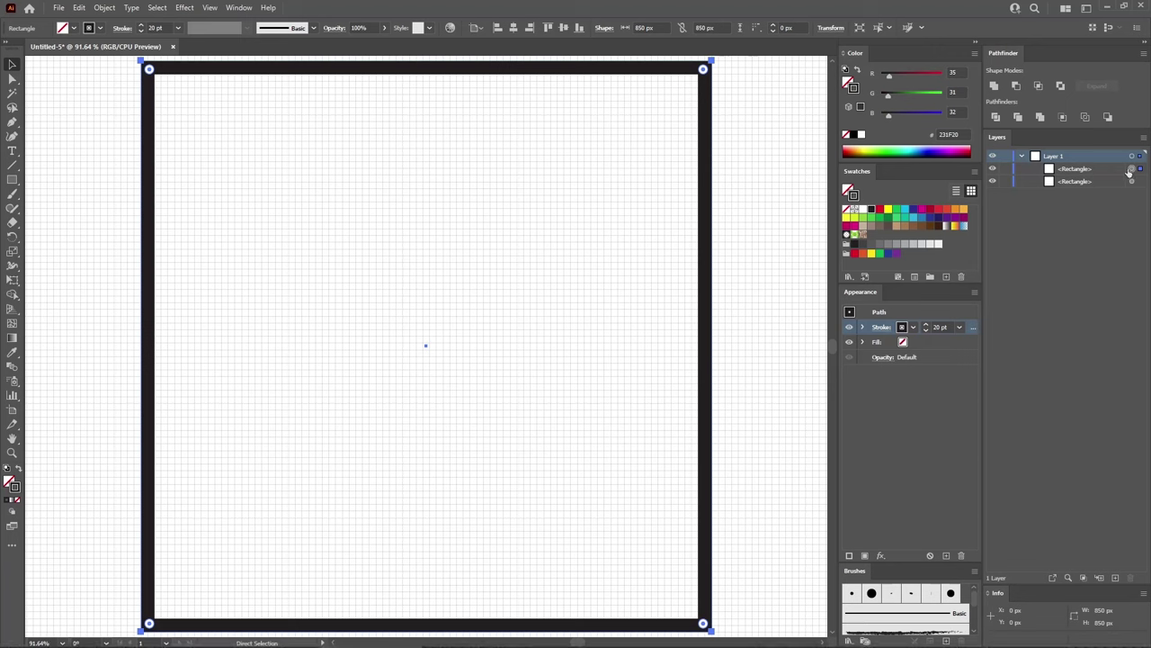
- Scale the front rectangle about its center to 630 x 630 px and set its stroke weight to 10 pt
key(v)
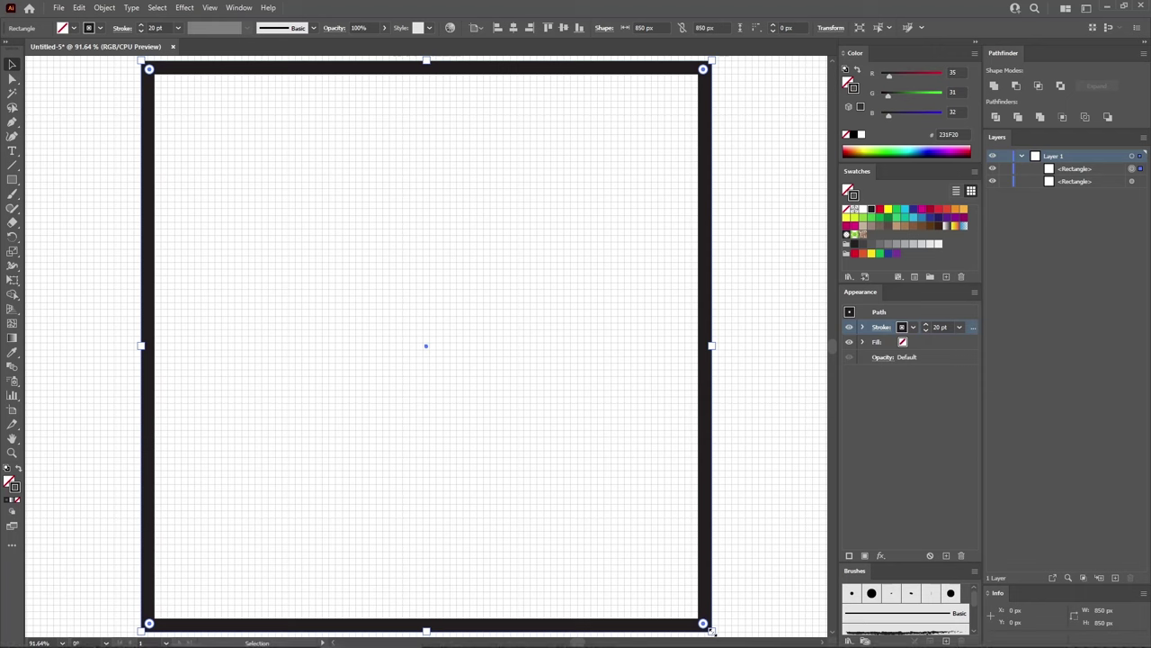
mouse_move(711, 631)
mouse_down()
mouse_move(714, 609)
mouse_move(681, 602)
mouse_move(637, 559)
mouse_up()
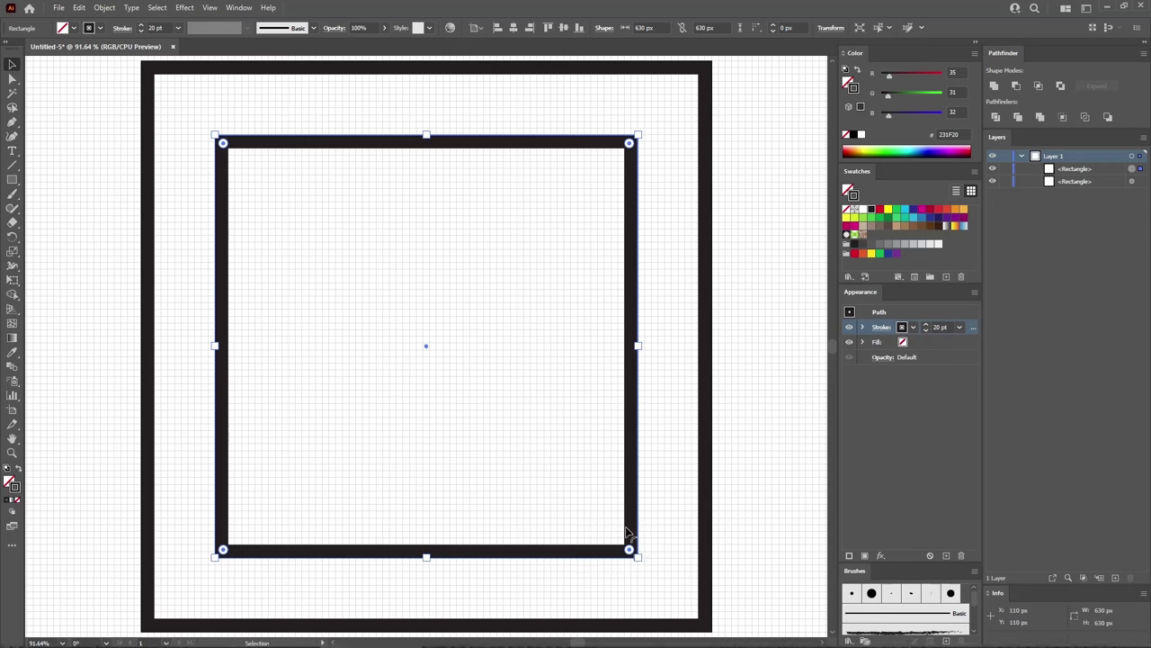
click(960, 327)
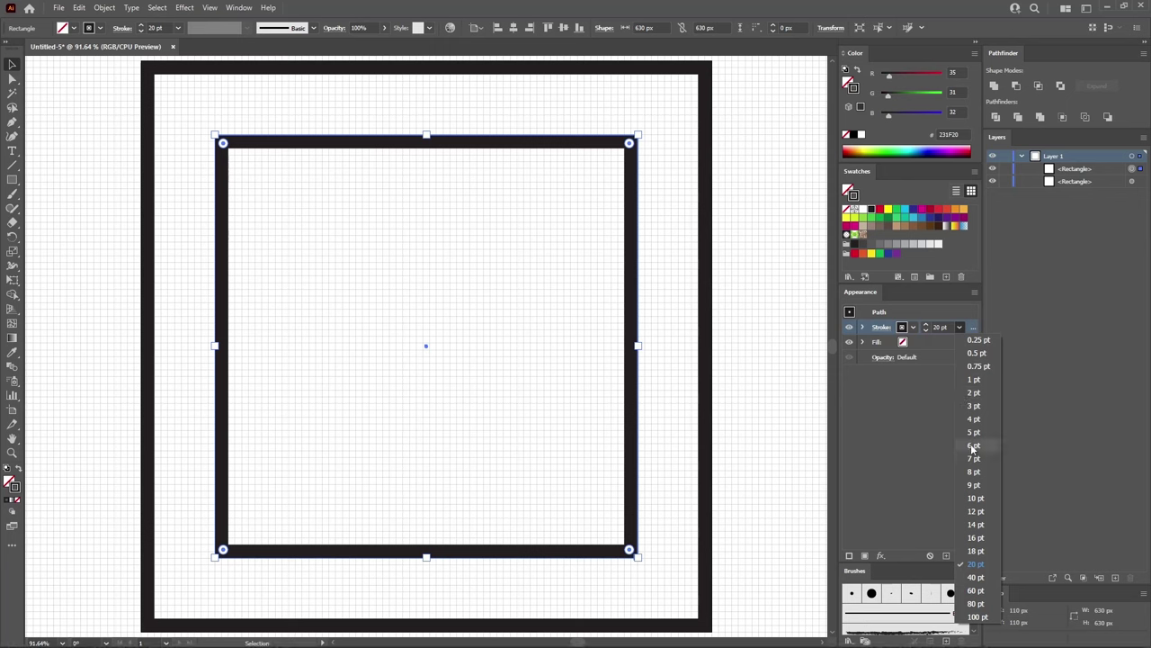
click(976, 497)
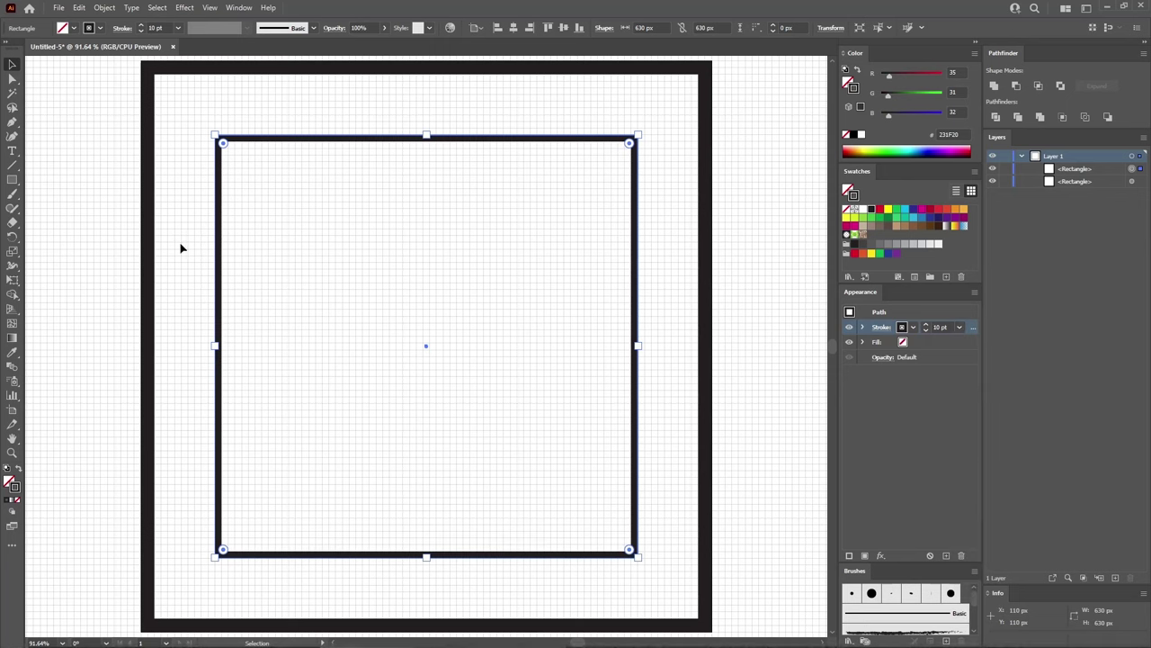
- Create a 120 x 120 px square and align it to the top-left corner of the artboard
click(12, 180)
click(419, 290)
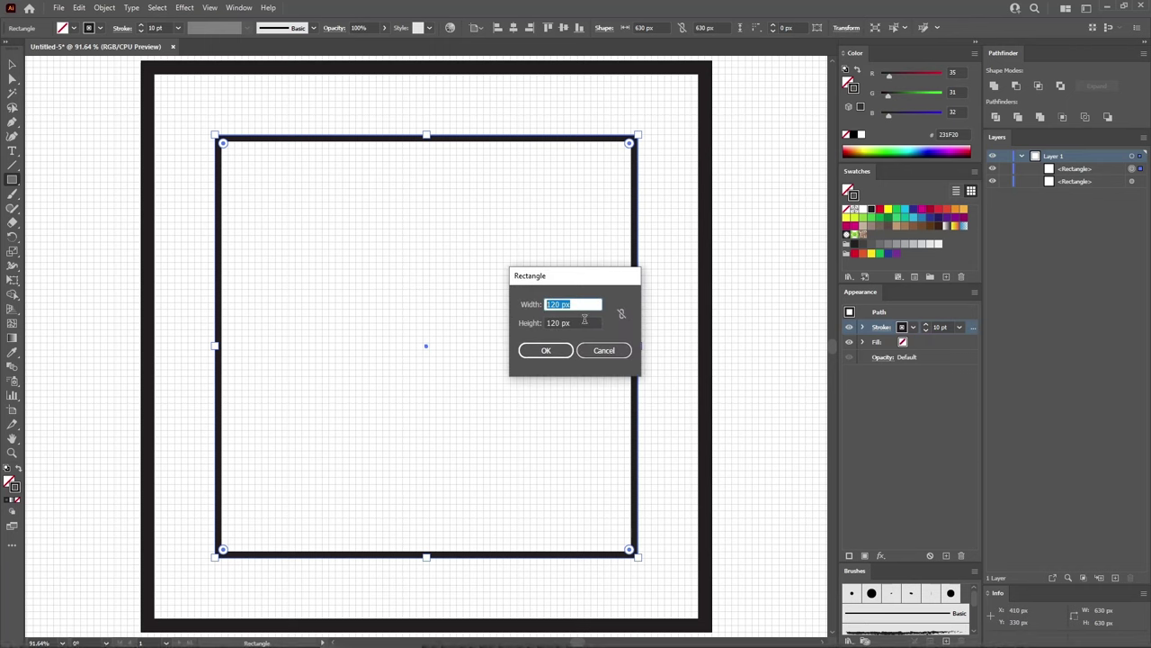
key(Tab)
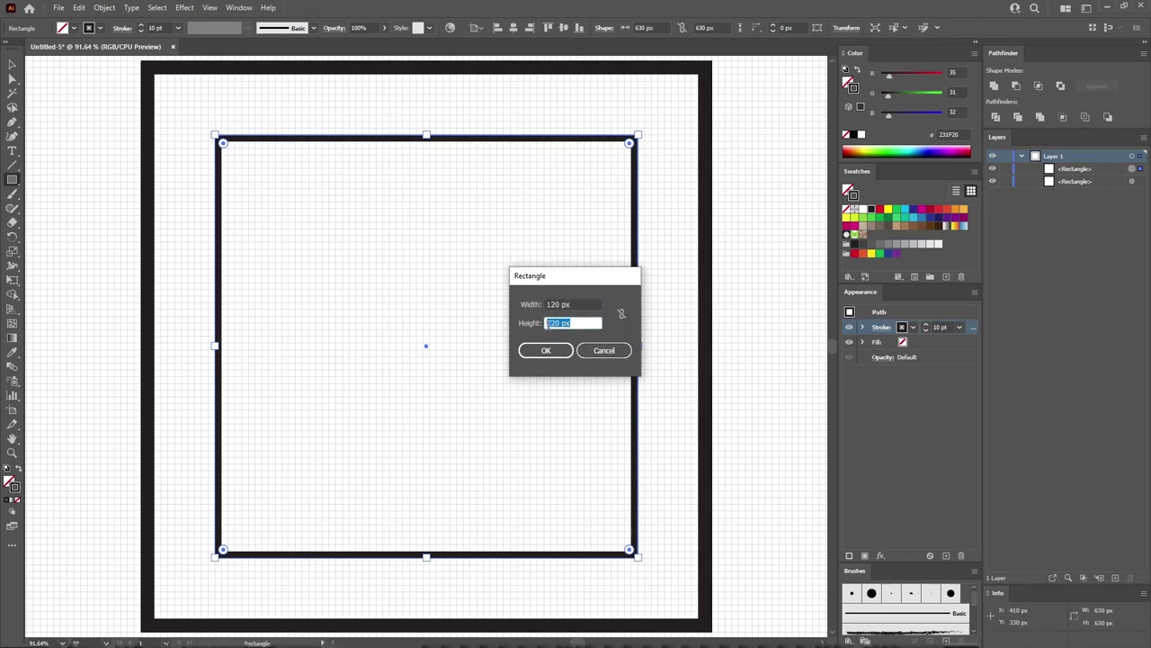
click(549, 351)
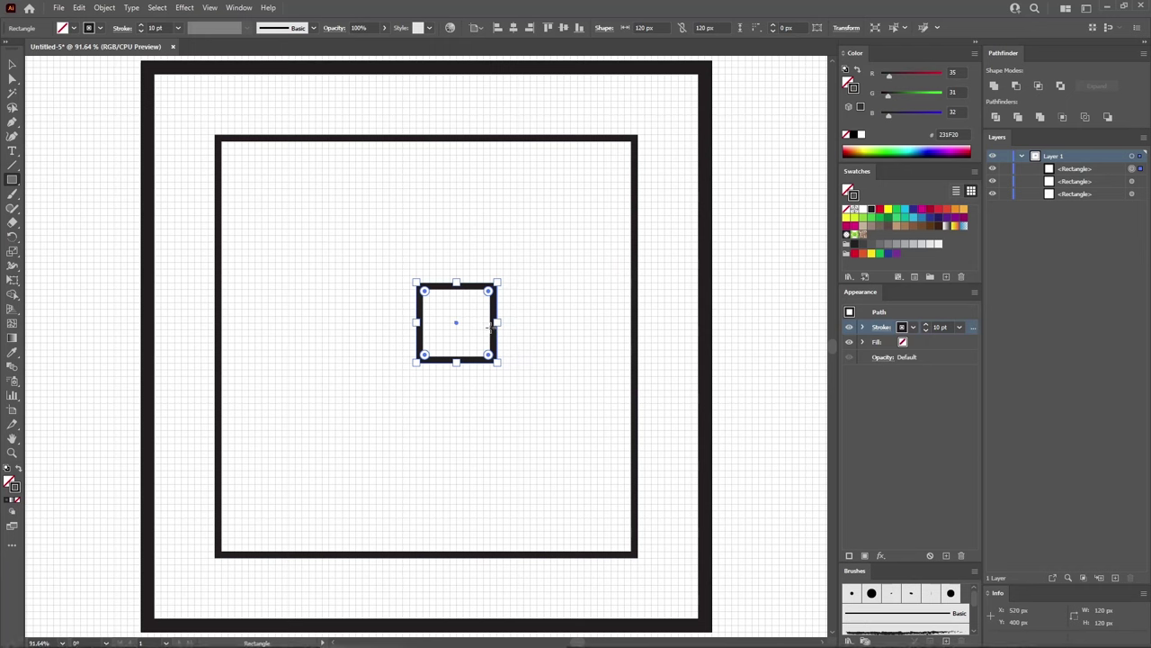
click(497, 28)
click(547, 28)
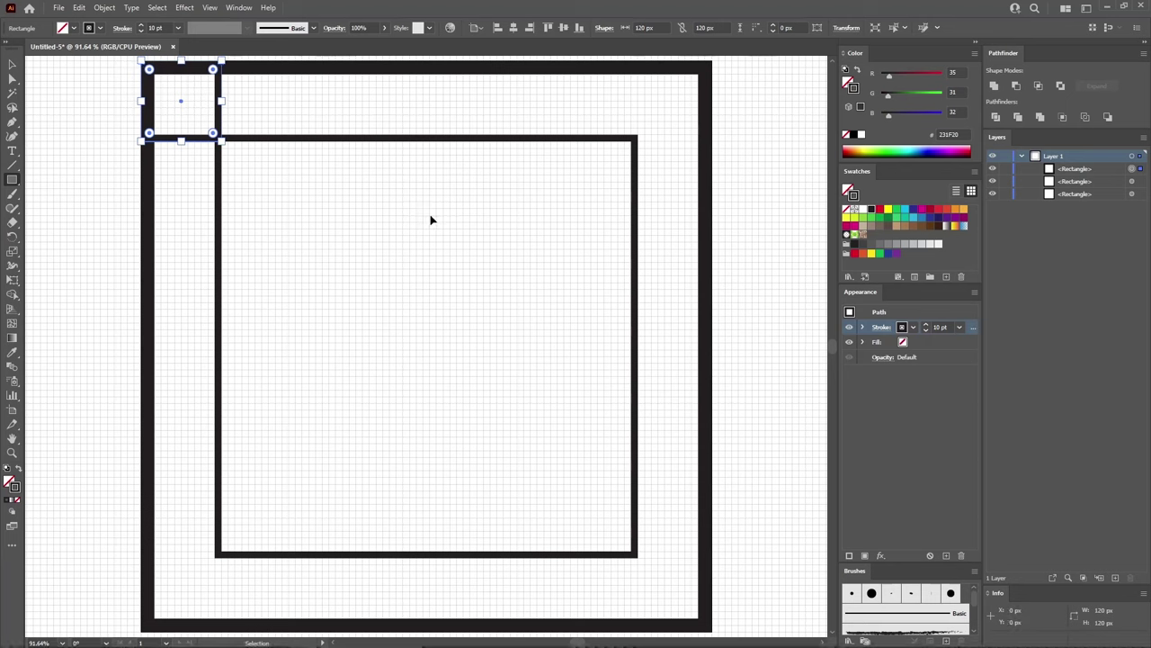
- Paste a copy of the 120 px square and align it to the artboard's top-right corner
key(ctrl+v)
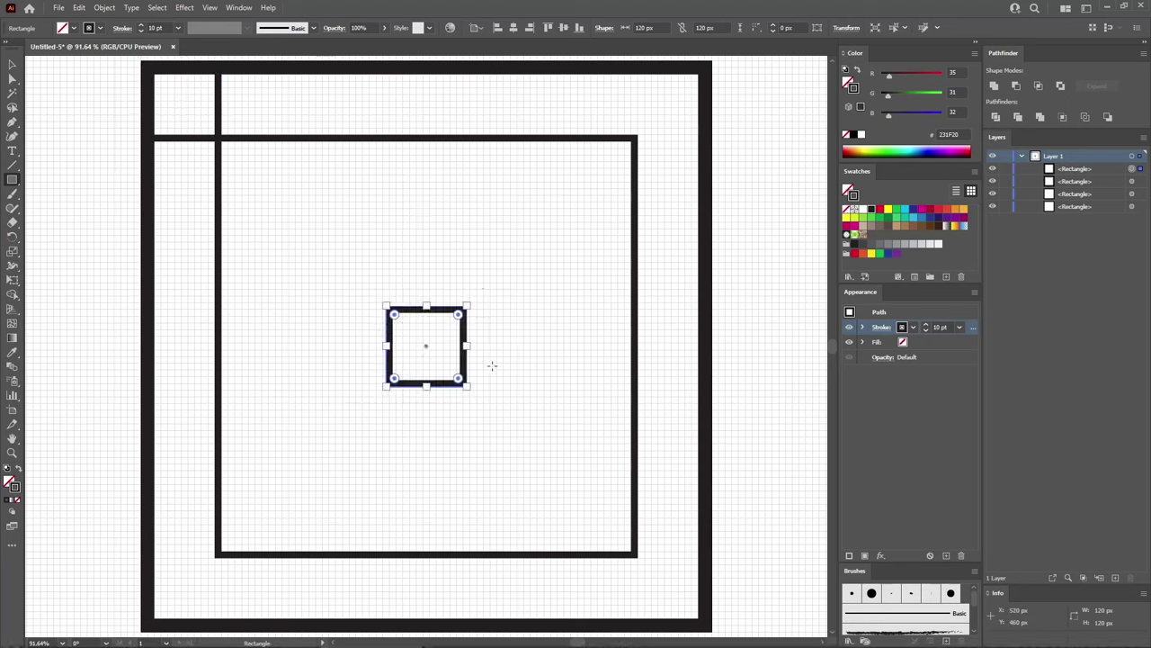
click(548, 28)
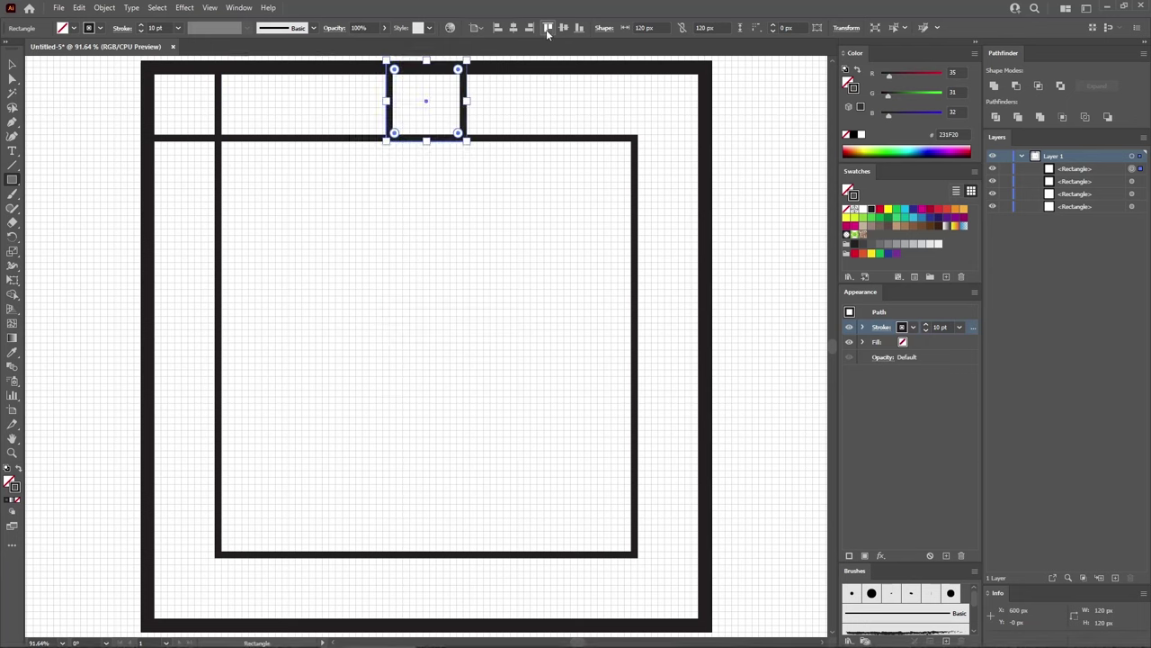
click(530, 28)
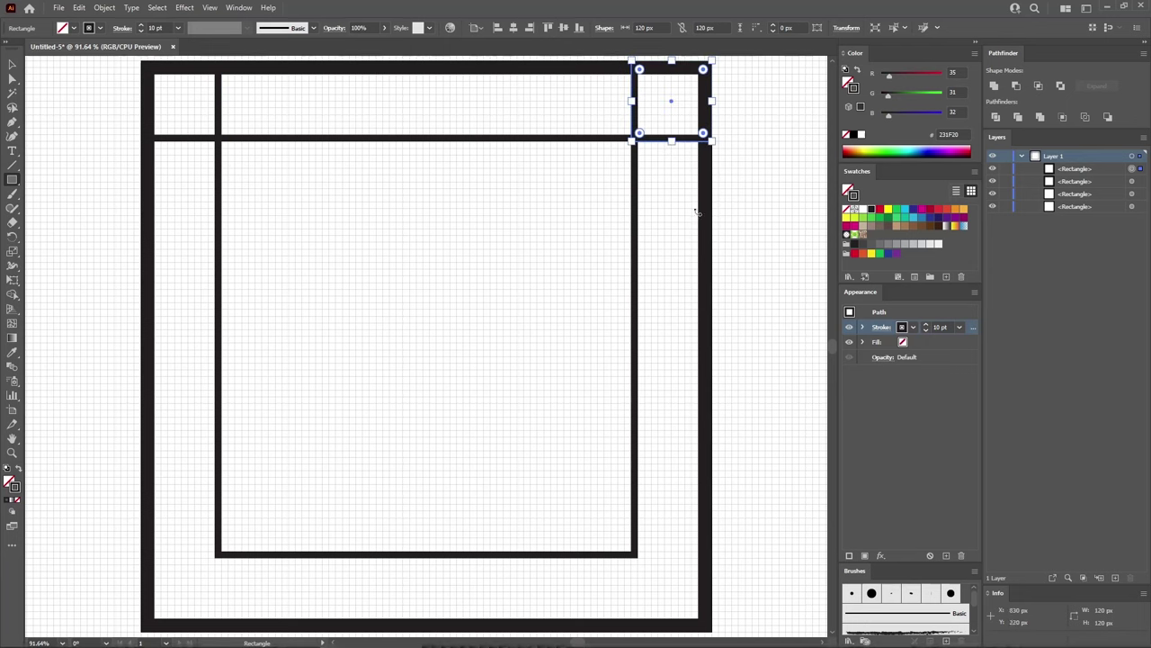
- Duplicate both upper corner squares together and align the copies to the artboard's bottom edge
shift+click(1131, 181)
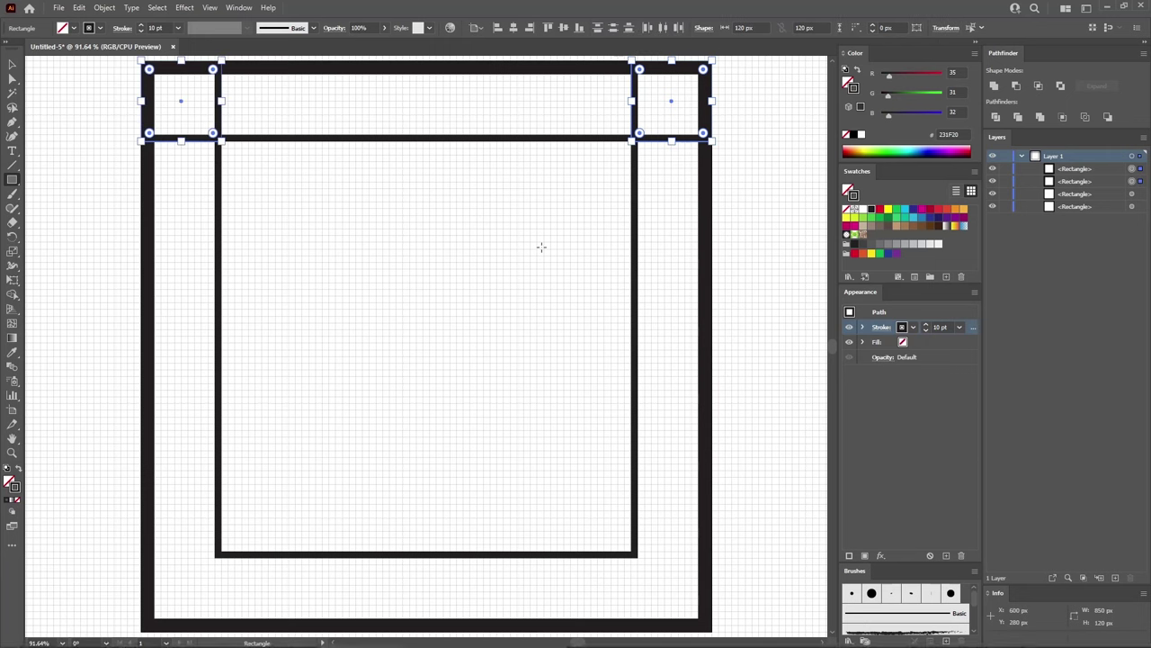
key(v)
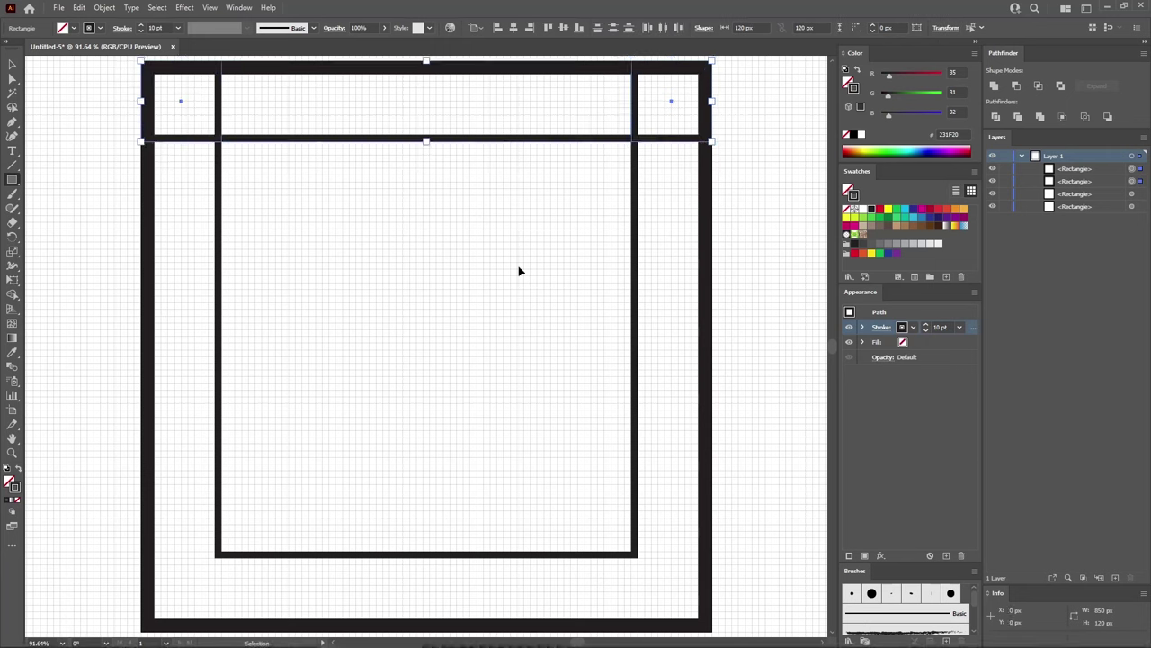
key(ctrl+c)
key(ctrl+v)
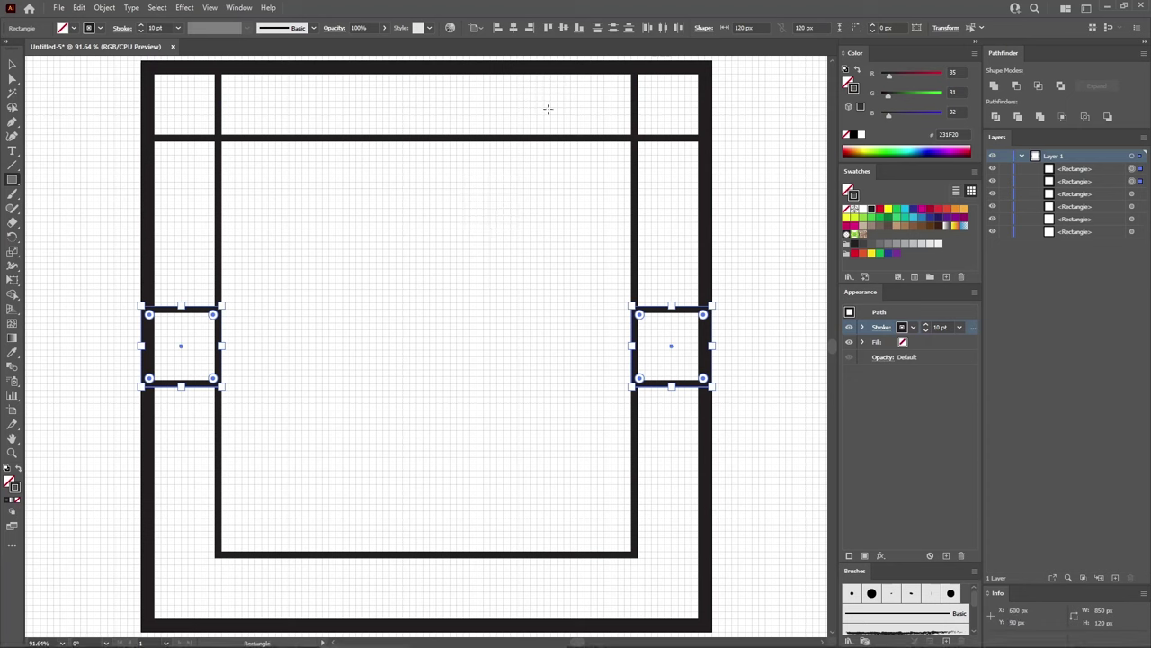
click(579, 27)
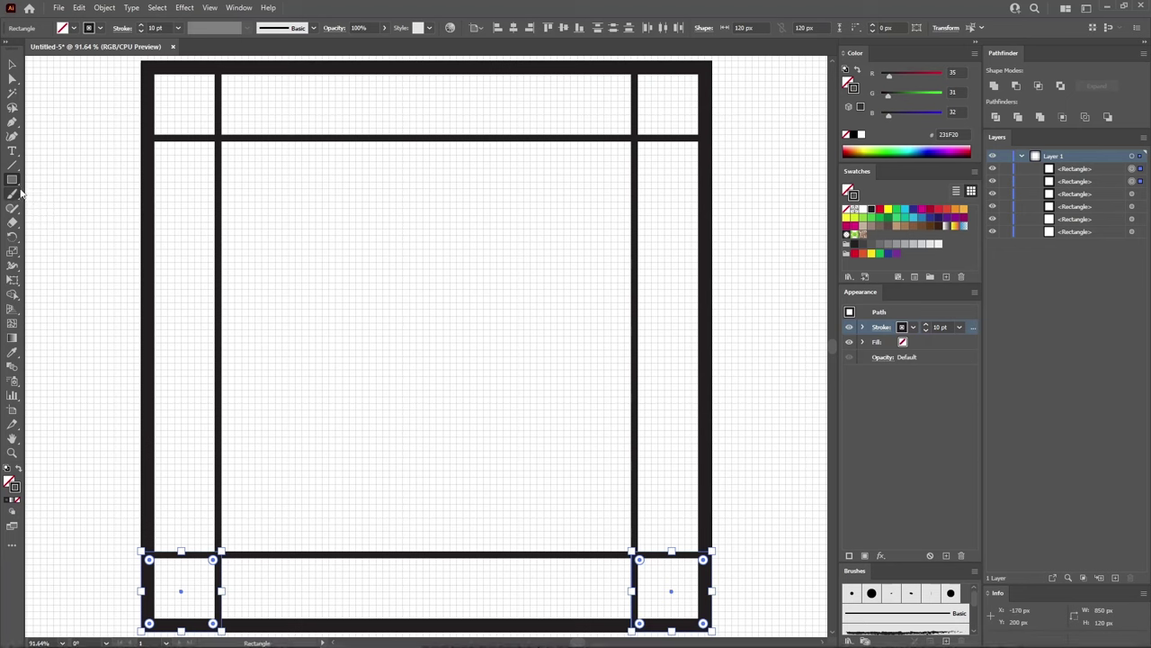
- Create a 420 x 450 px ellipse and center it vertically on the artboard
drag(13, 179, 38, 186)
click(478, 367)
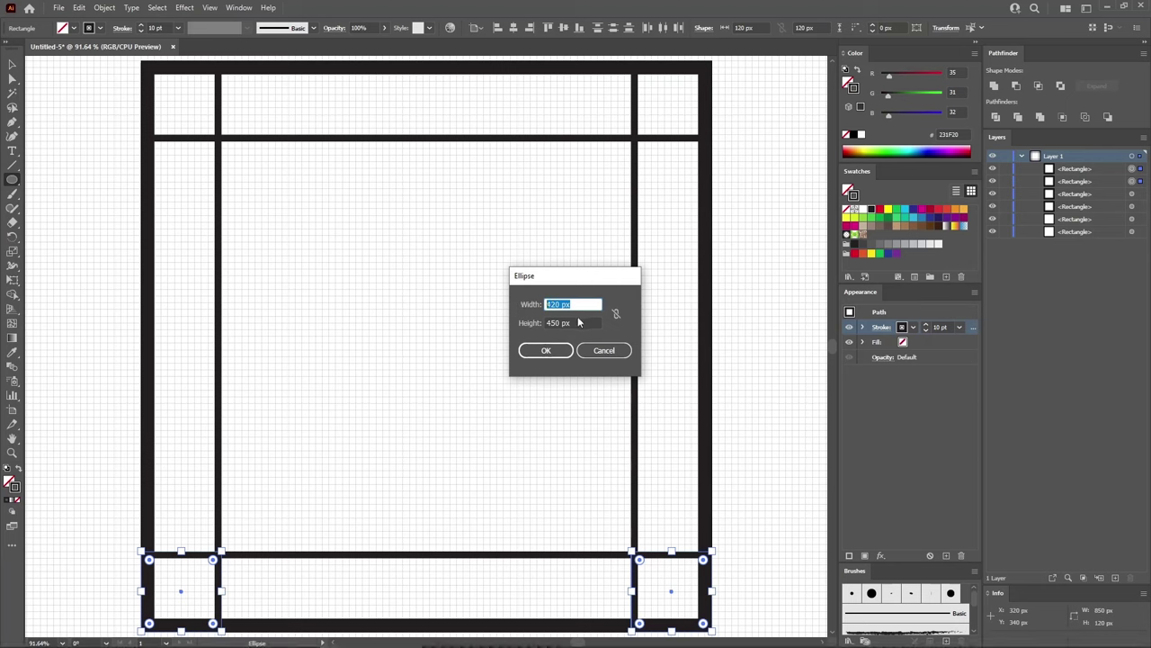
drag(592, 322, 520, 328)
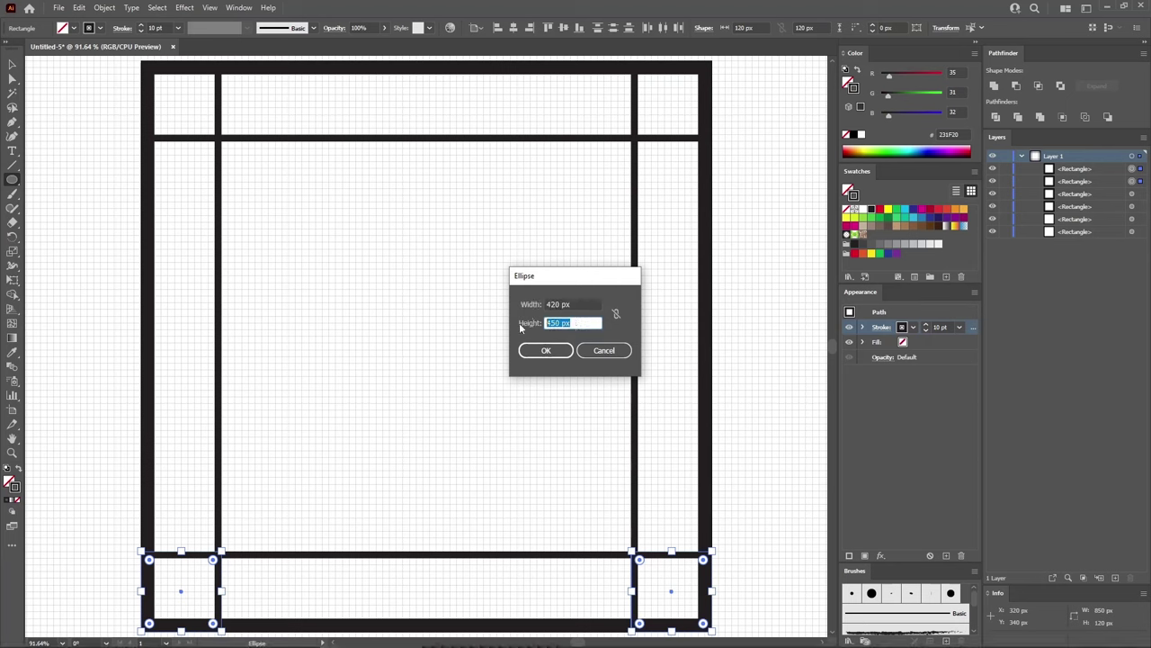
click(545, 350)
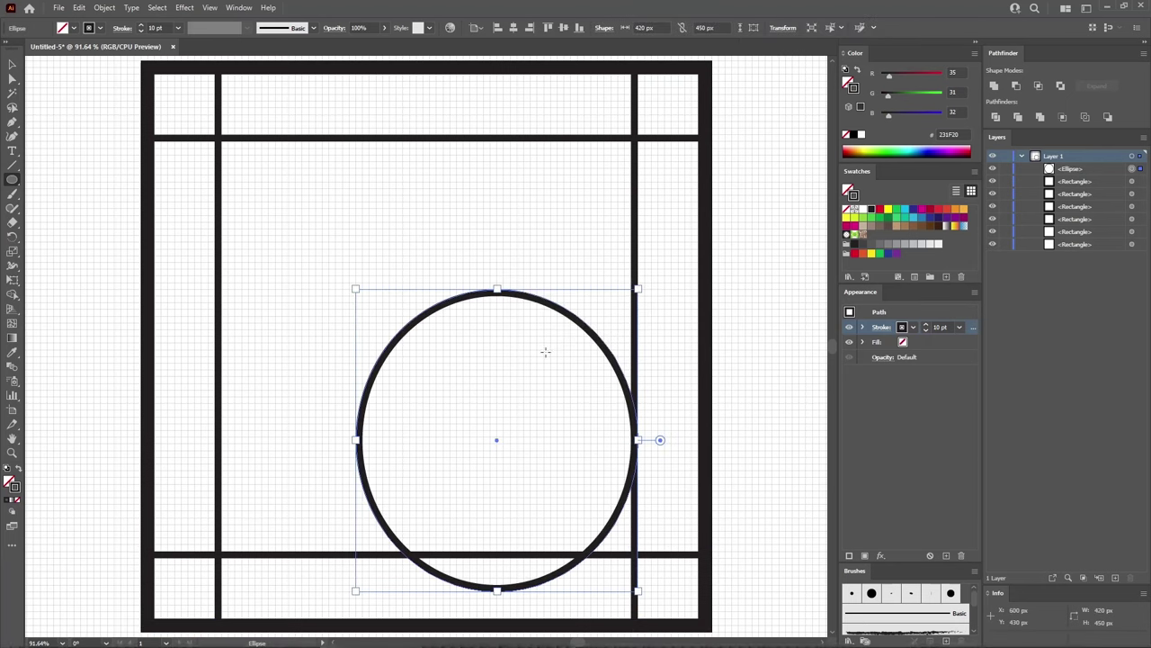
click(564, 28)
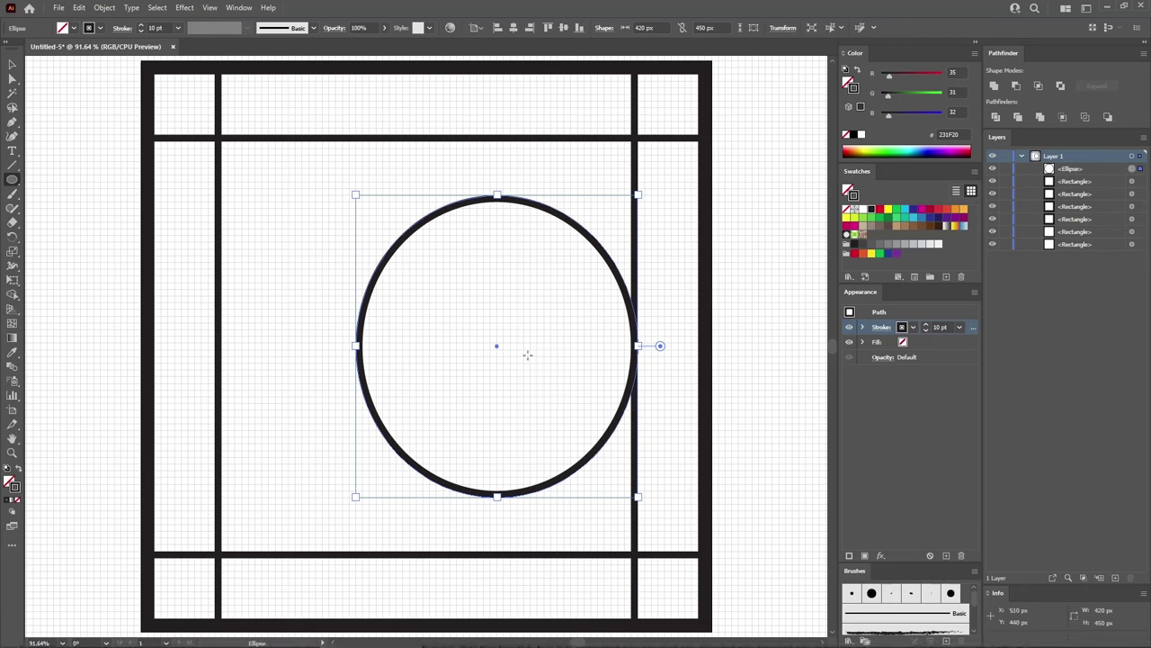
- Move the ellipse horizontally to X 20 px so its left side meets the inner edge of the outer frame
key(v)
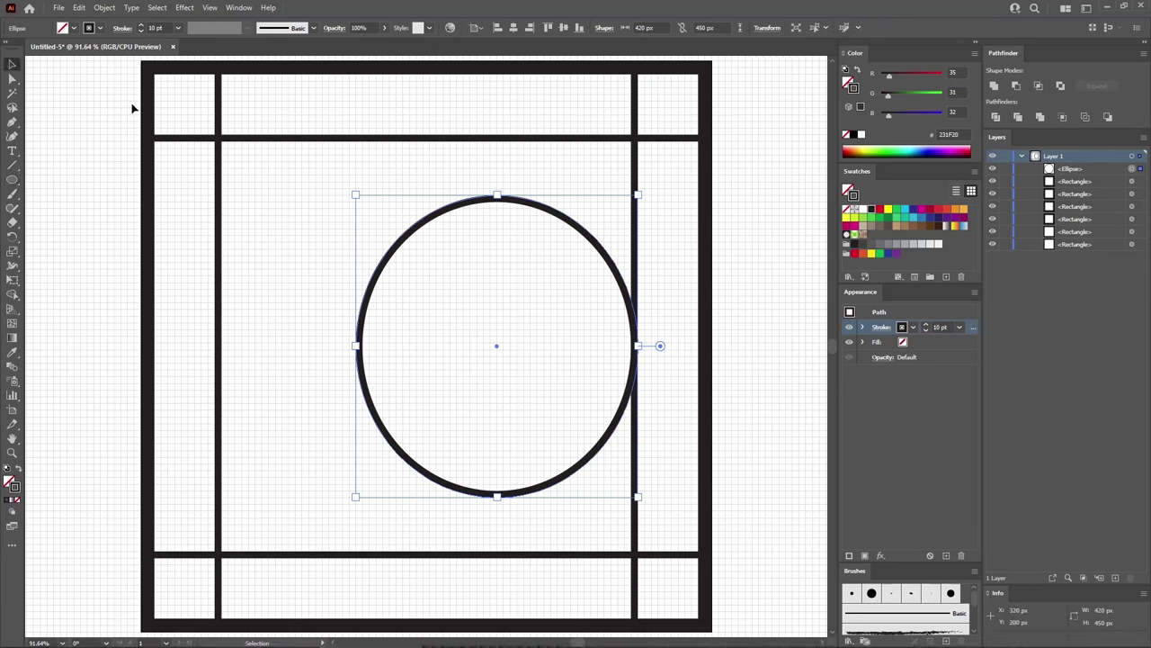
drag(566, 219, 370, 219)
mouse_move(389, 220)
mouse_down()
mouse_move(442, 224)
mouse_move(372, 222)
mouse_move(449, 223)
mouse_move(370, 220)
mouse_up()
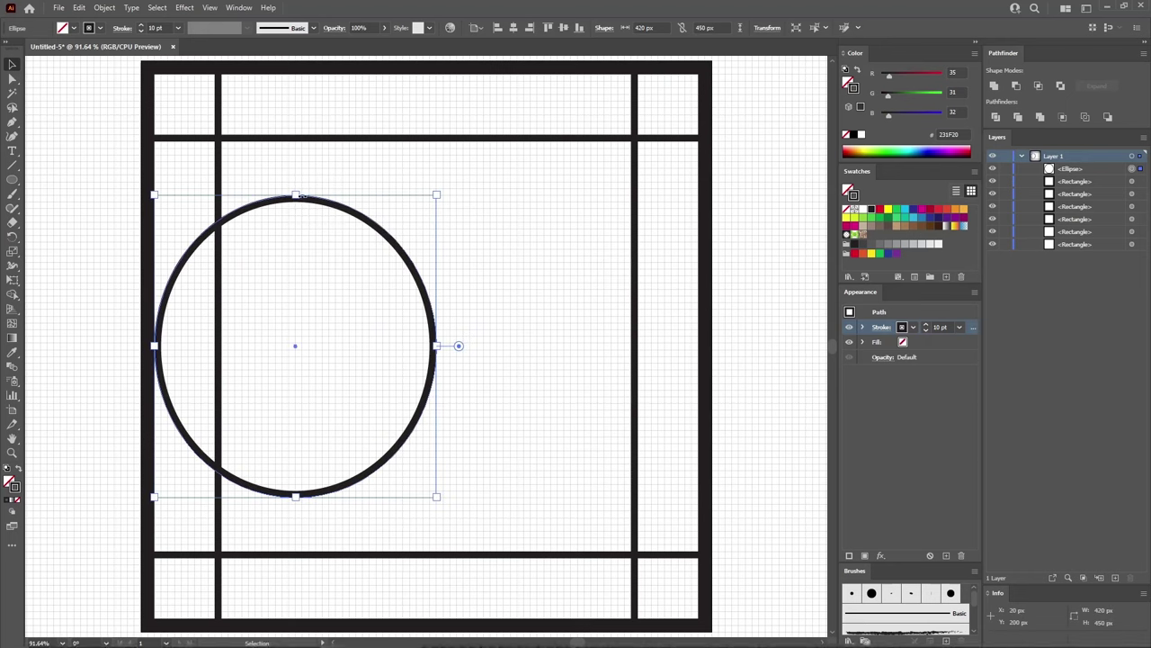
- Duplicate the 630 x 630 px square in front of the original and select the copy together with the ellipse
click(367, 140)
key(a)
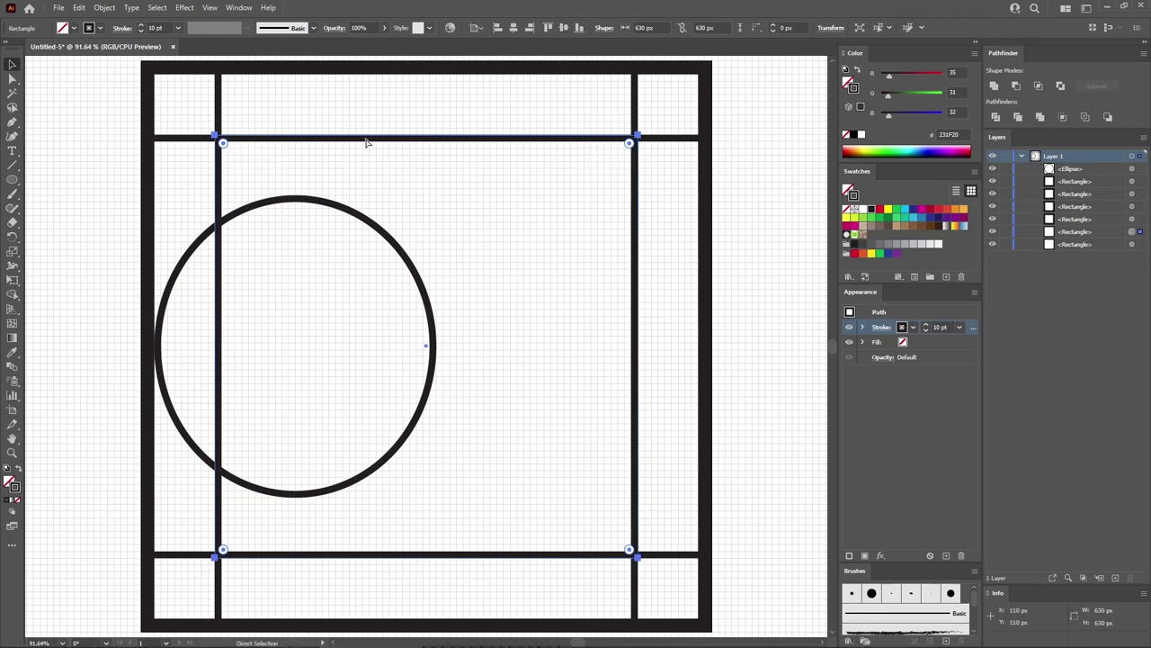
key(ctrl+c)
key(ctrl+f)
key(v)
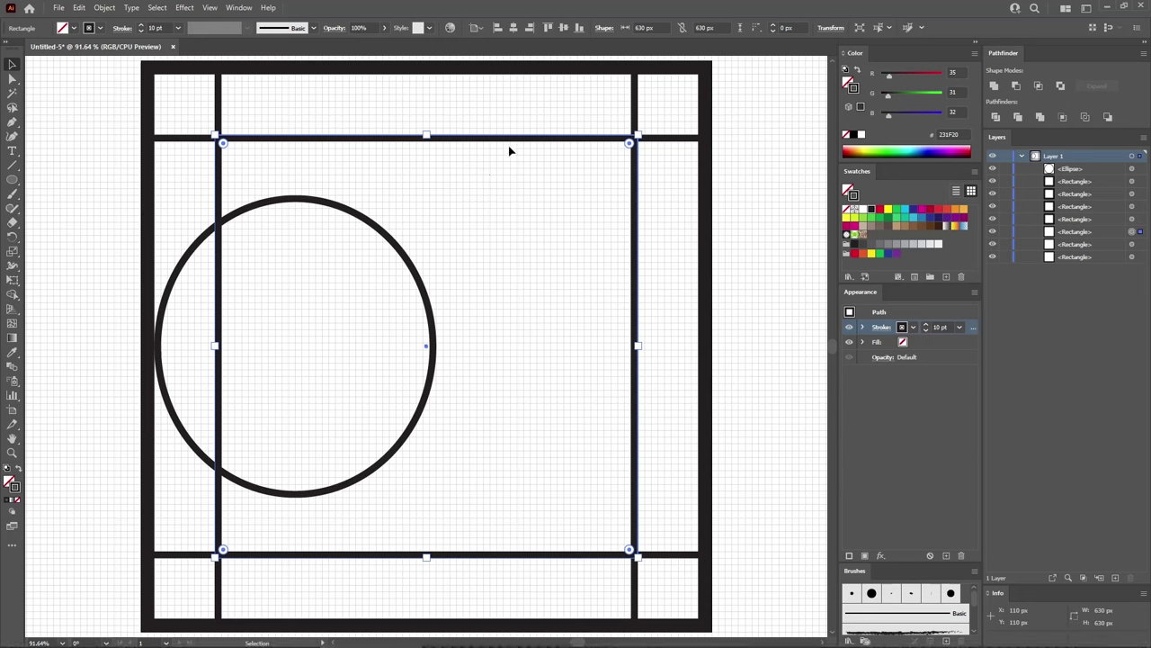
shift+click(421, 284)
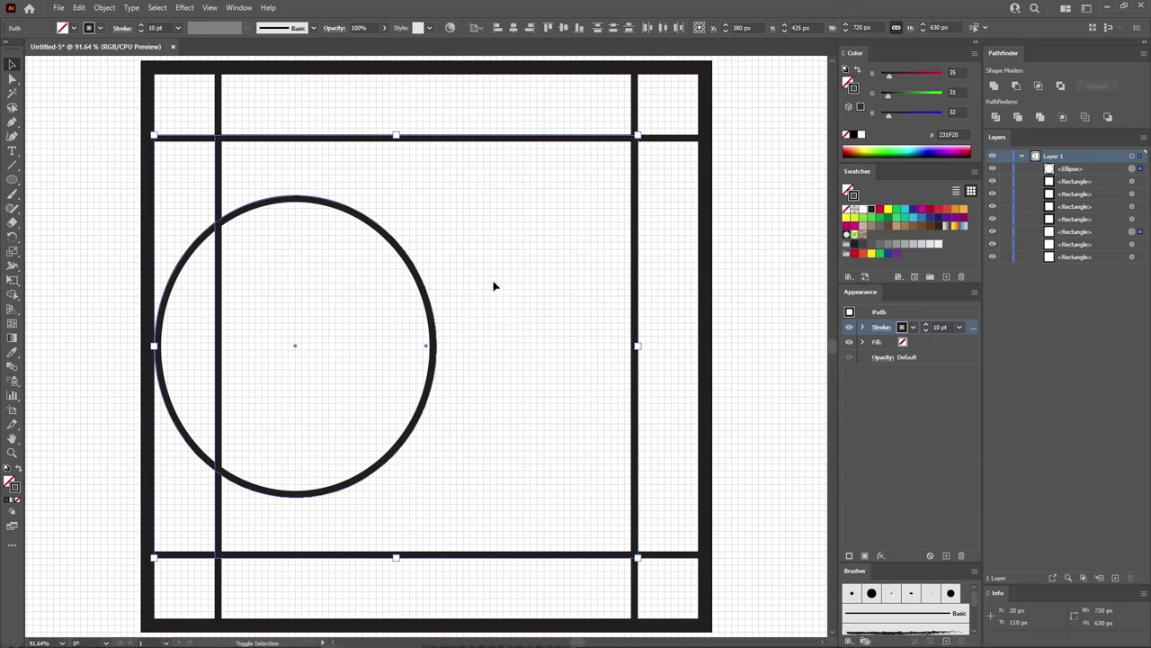
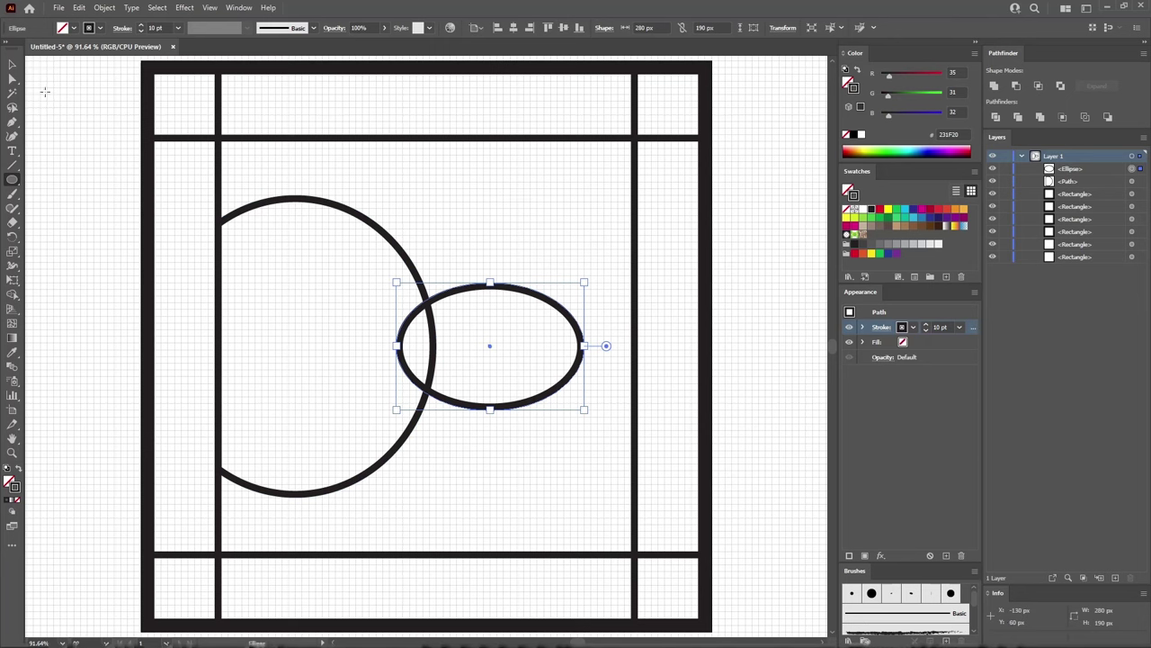
- Move the 280 x 190 px ellipse left inside the cropped large ellipse and convert its left and right anchor points to corners
click(12, 65)
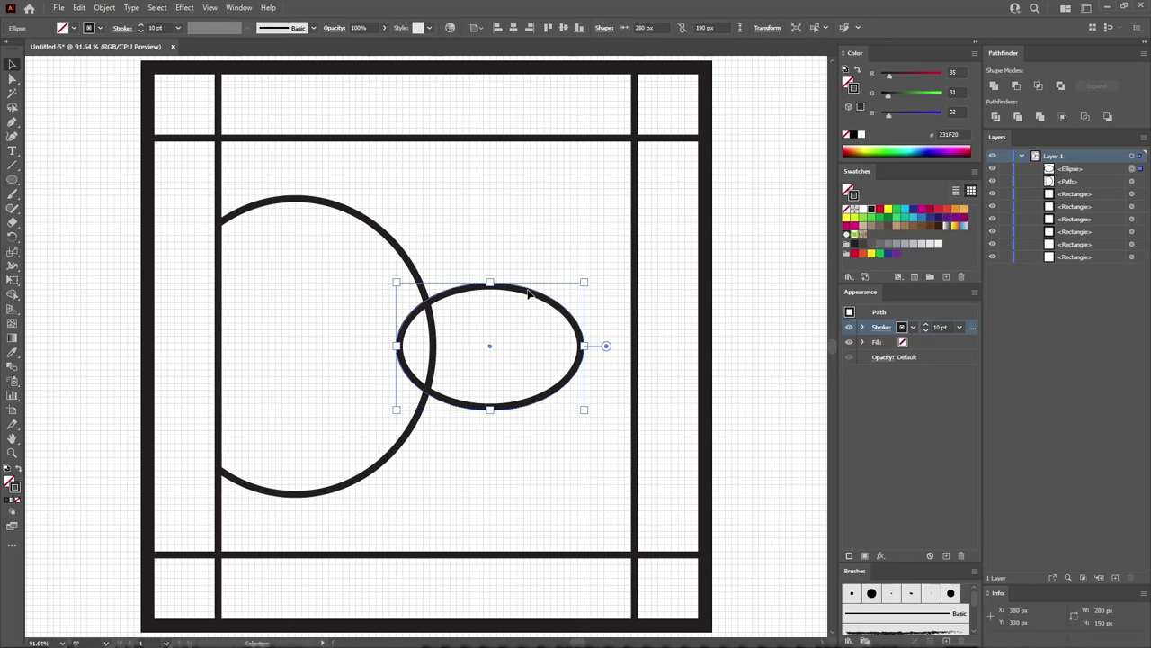
drag(528, 296, 368, 289)
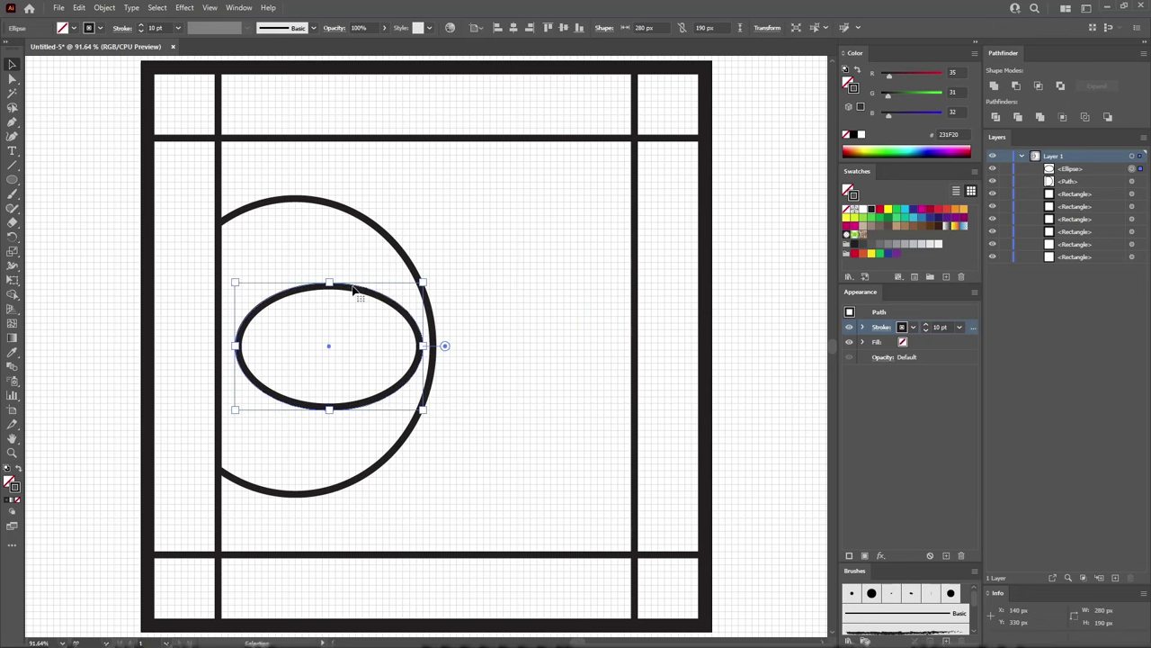
drag(13, 123, 72, 162)
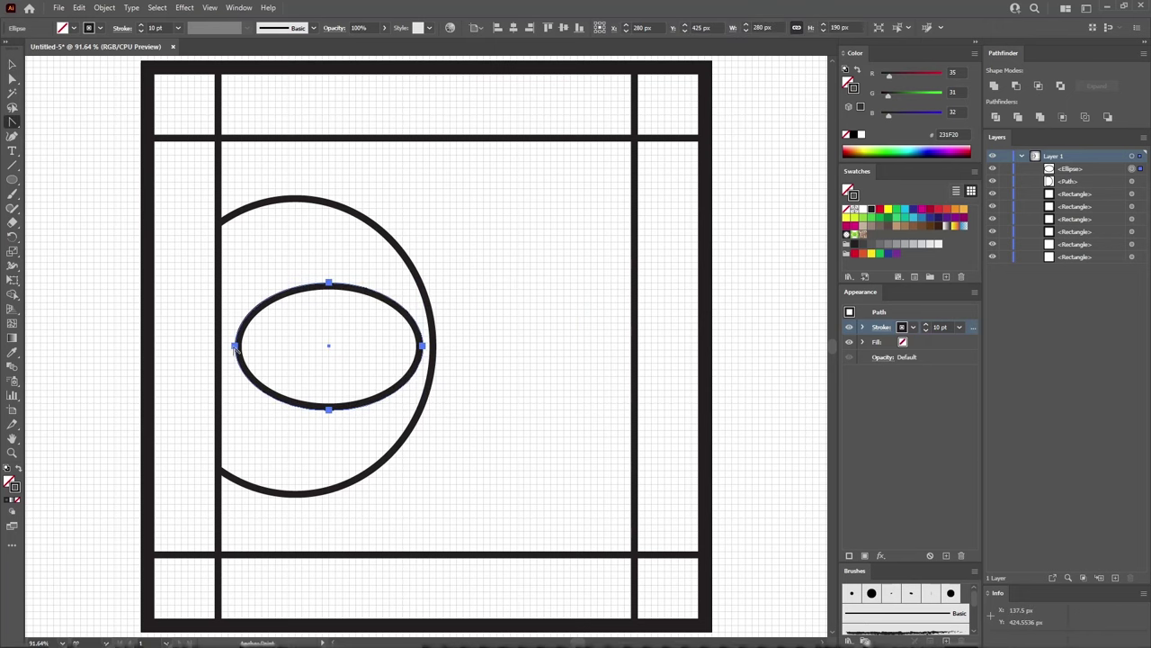
click(235, 346)
click(421, 347)
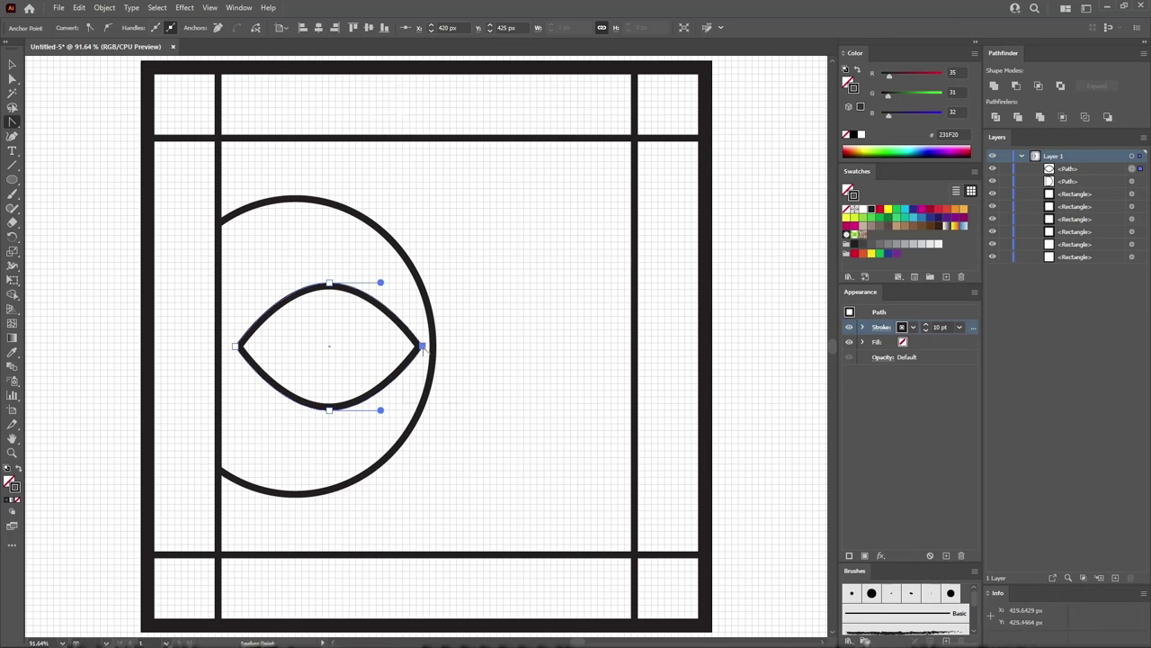
- Create a 120 x 390 px rectangle beside the cropped ellipse and swap its fill and stroke to make it solid black
drag(12, 179, 67, 177)
click(470, 218)
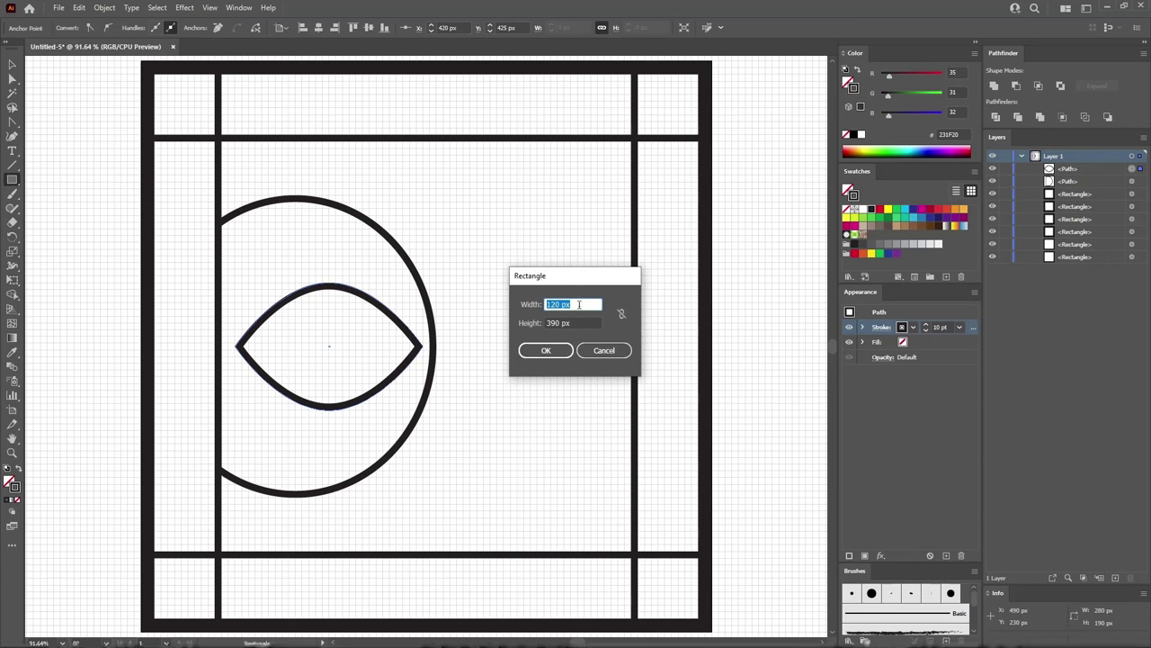
key(Tab)
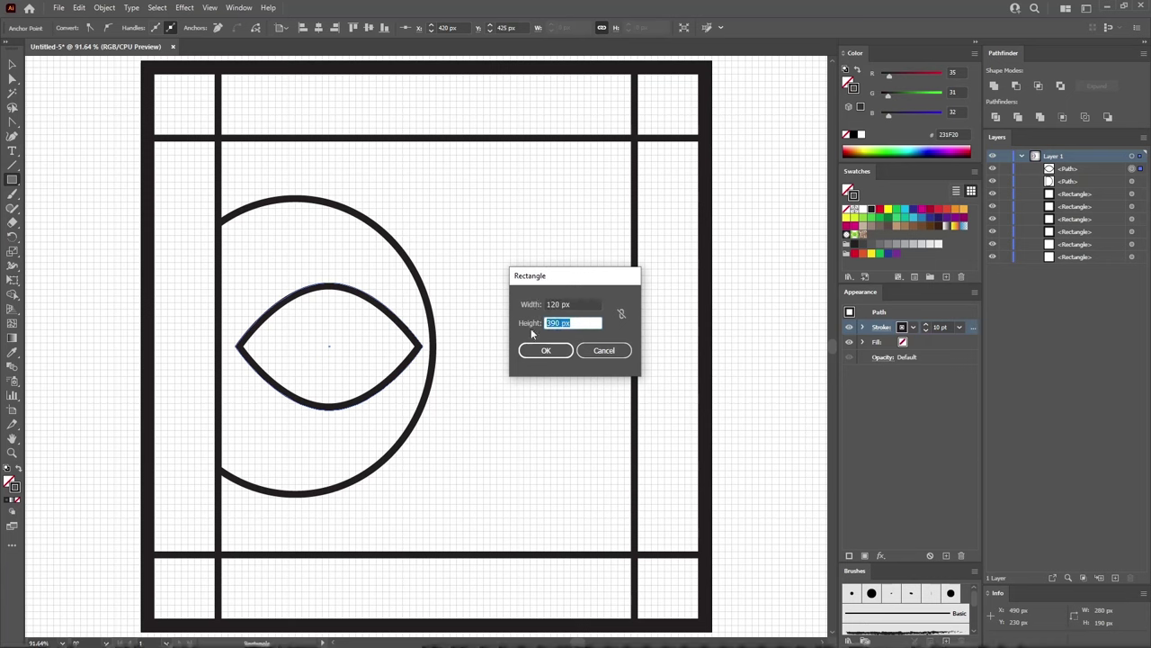
click(543, 350)
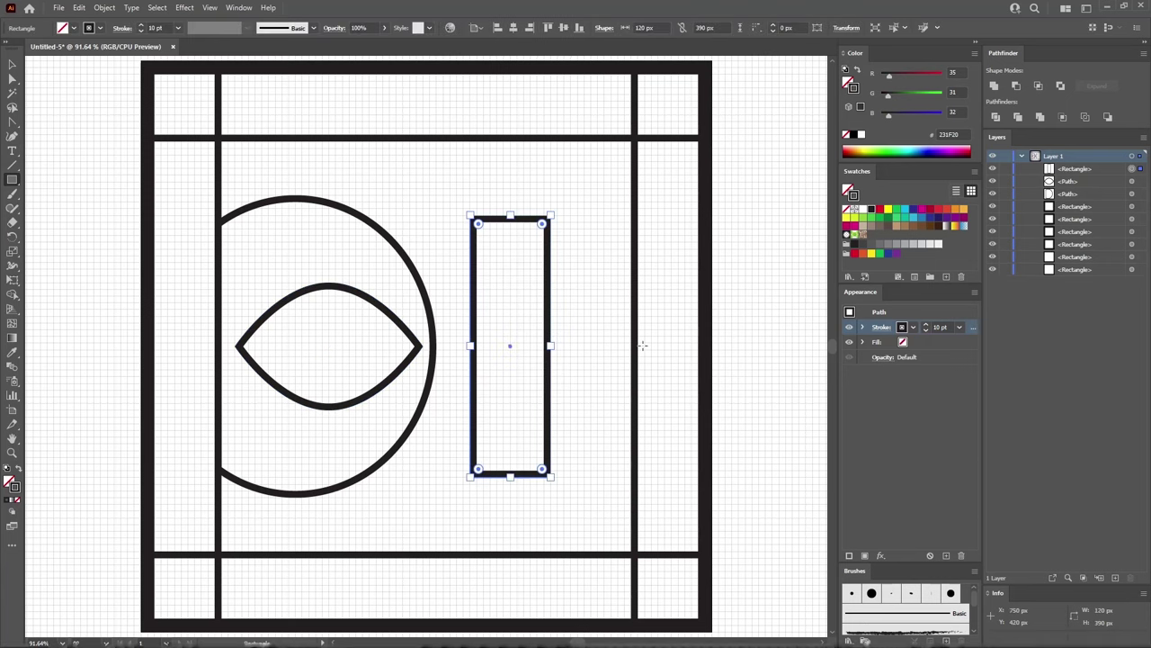
key(shift+x)
click(936, 356)
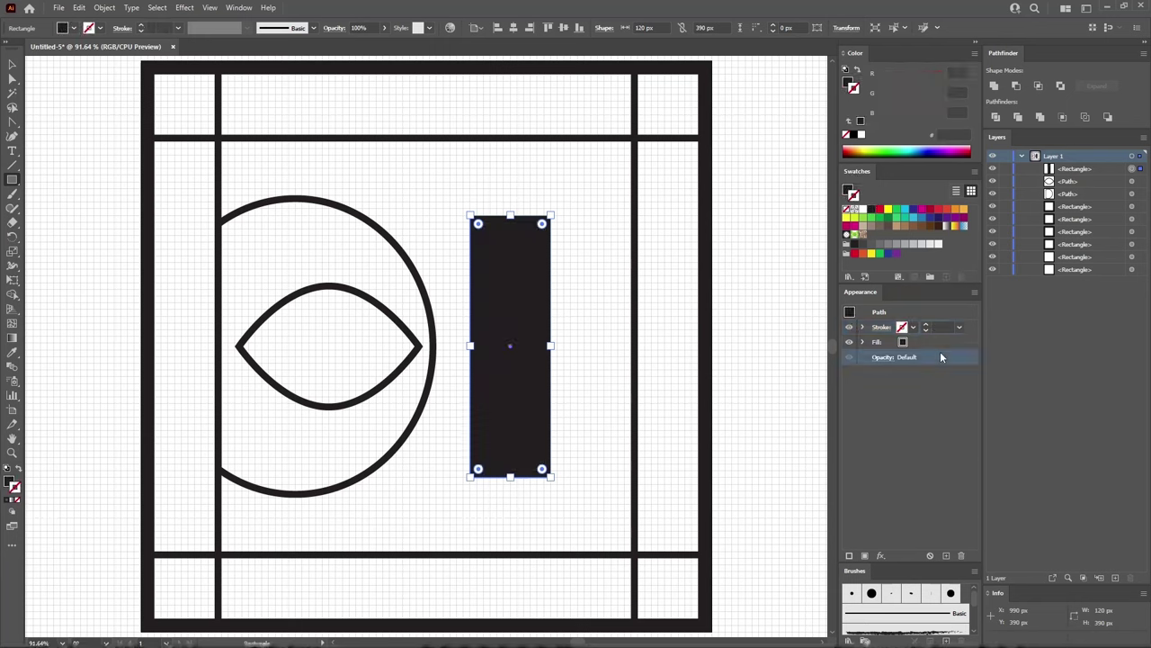
- Apply a horizontal Bulge warp effect with a -50% bend to the black rectangle
click(185, 7)
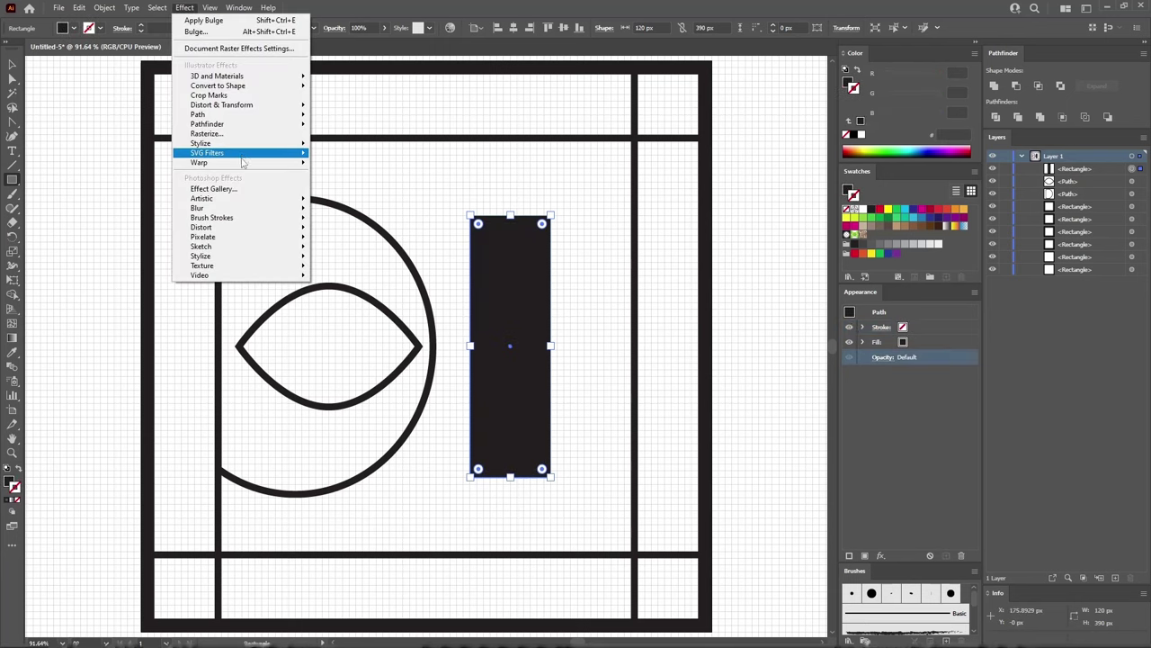
mouse_move(261, 163)
click(369, 216)
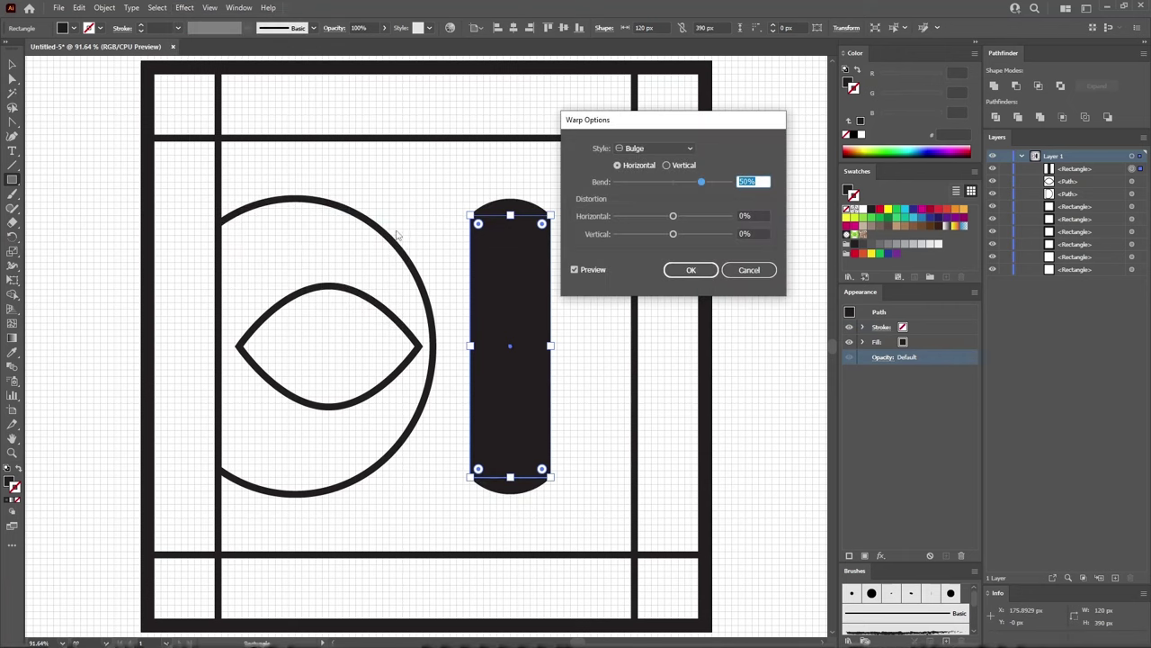
click(616, 165)
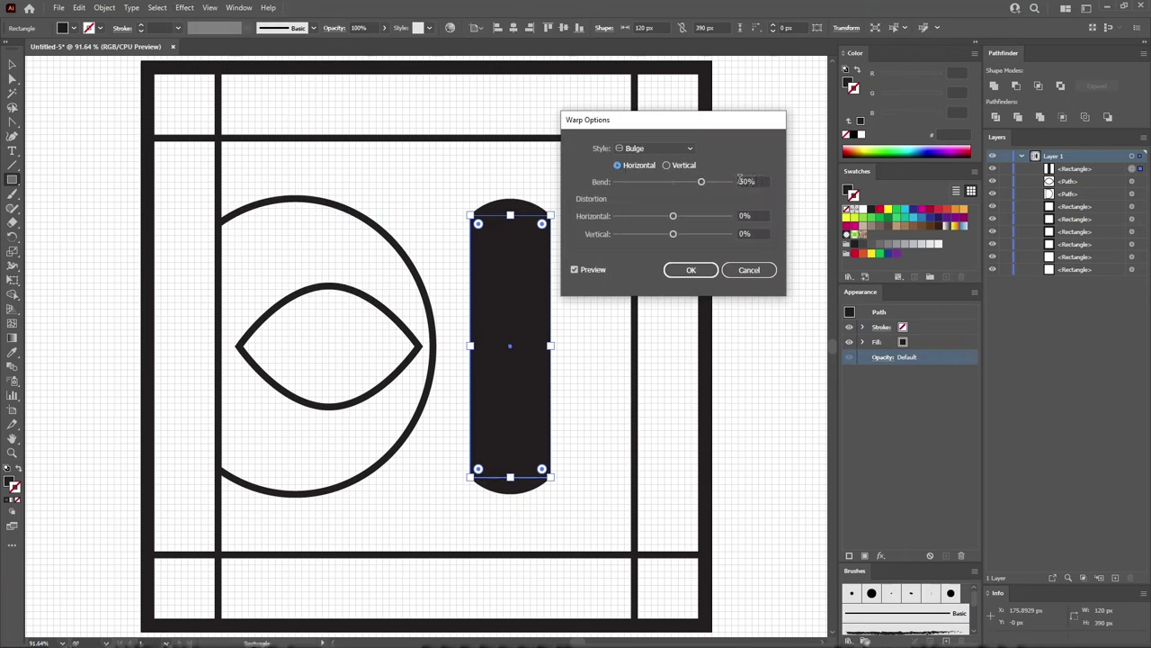
double_click(746, 180)
text(-50)
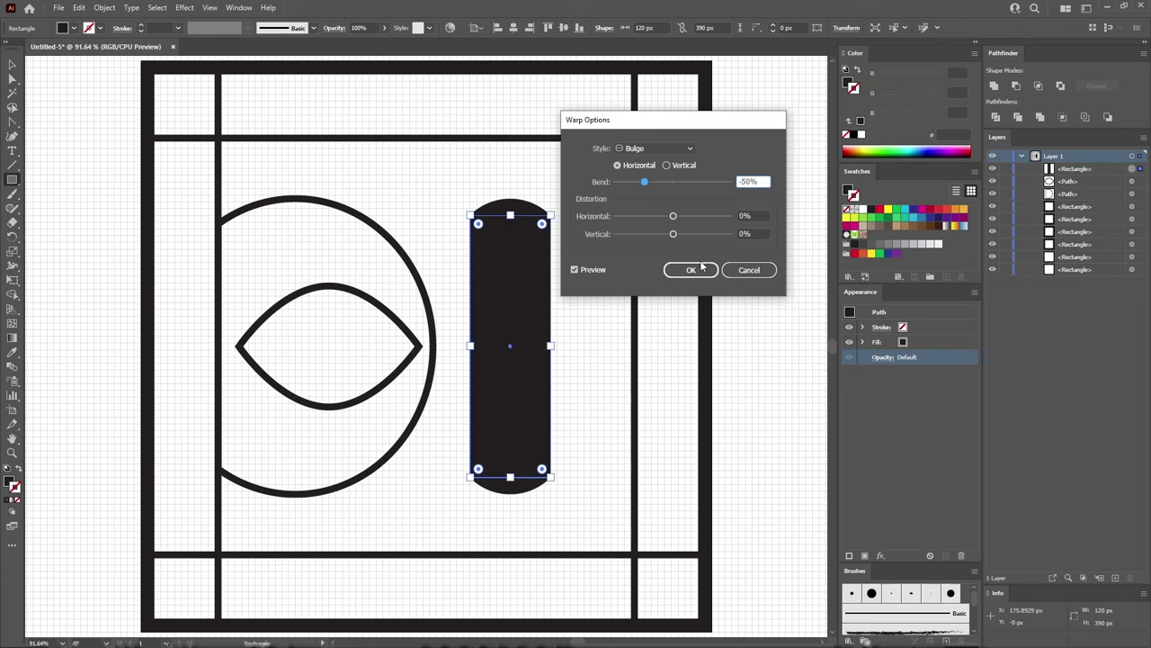
click(691, 270)
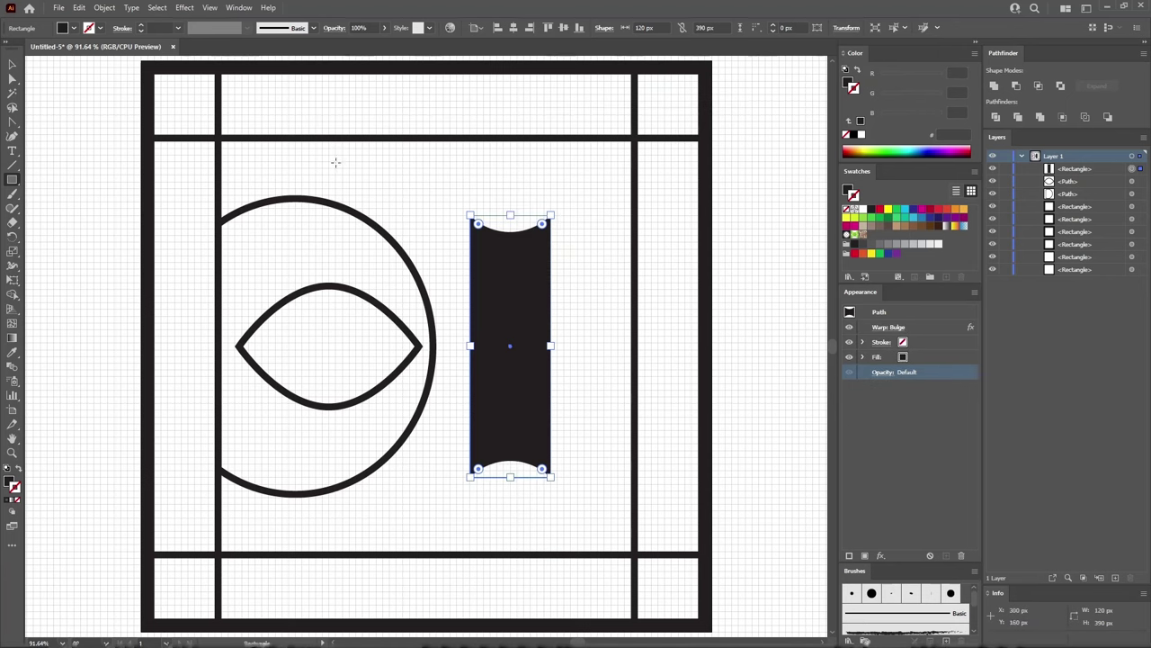
- Expand the appearance of the warped black rectangle and align it to the artboard's left edge
click(105, 7)
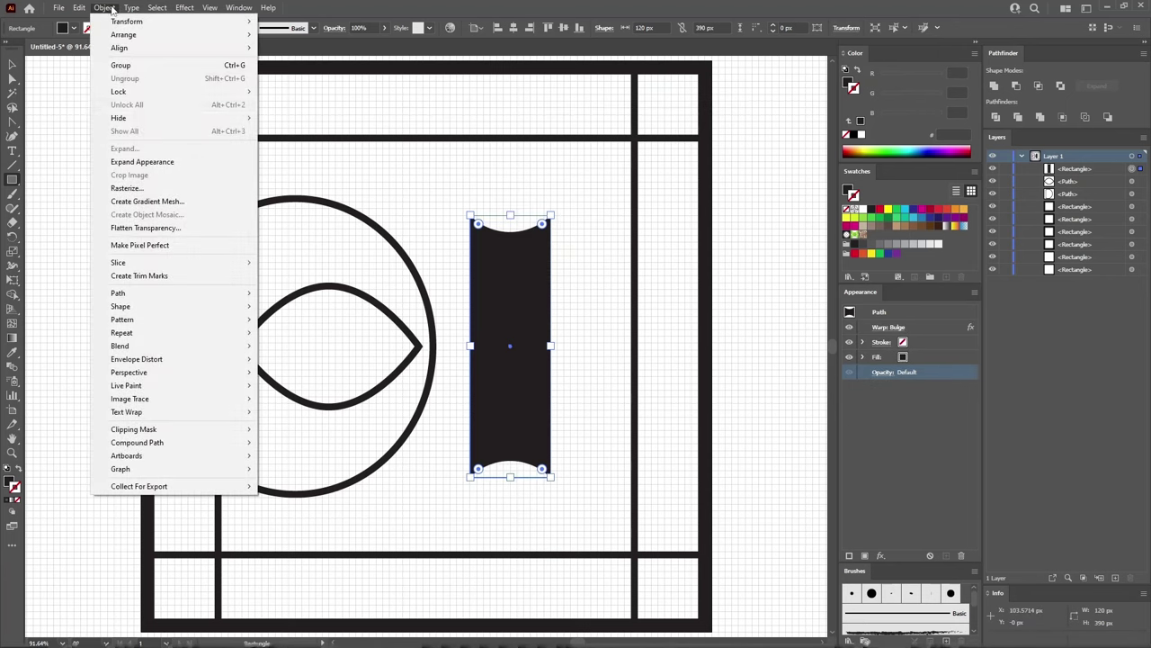
click(141, 161)
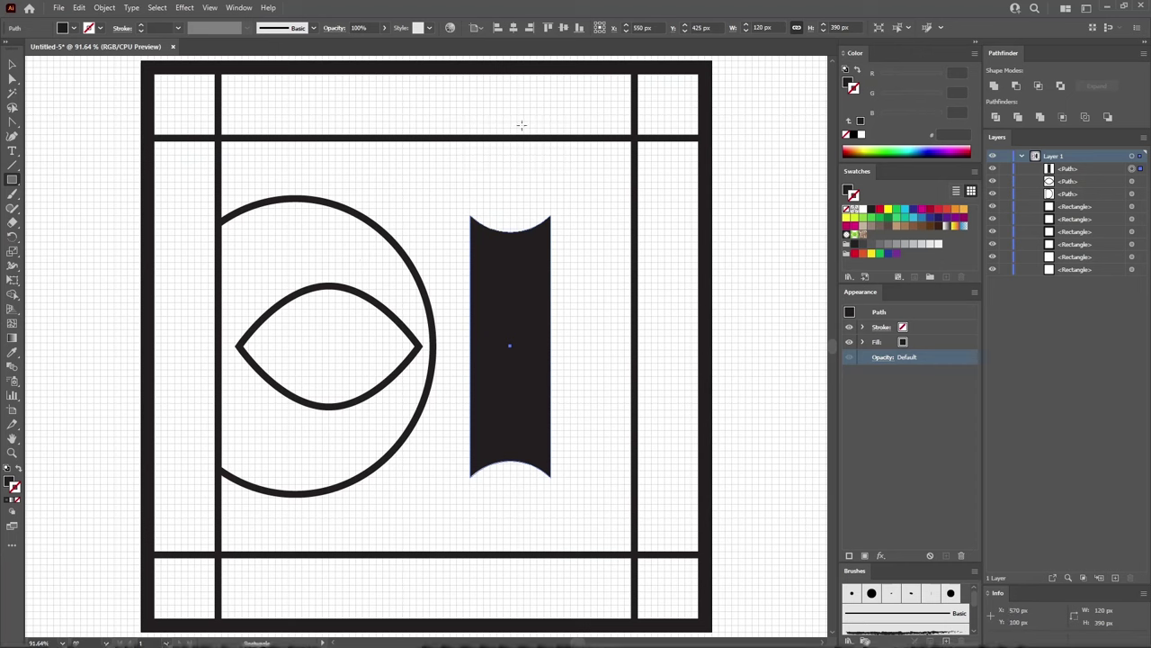
click(501, 29)
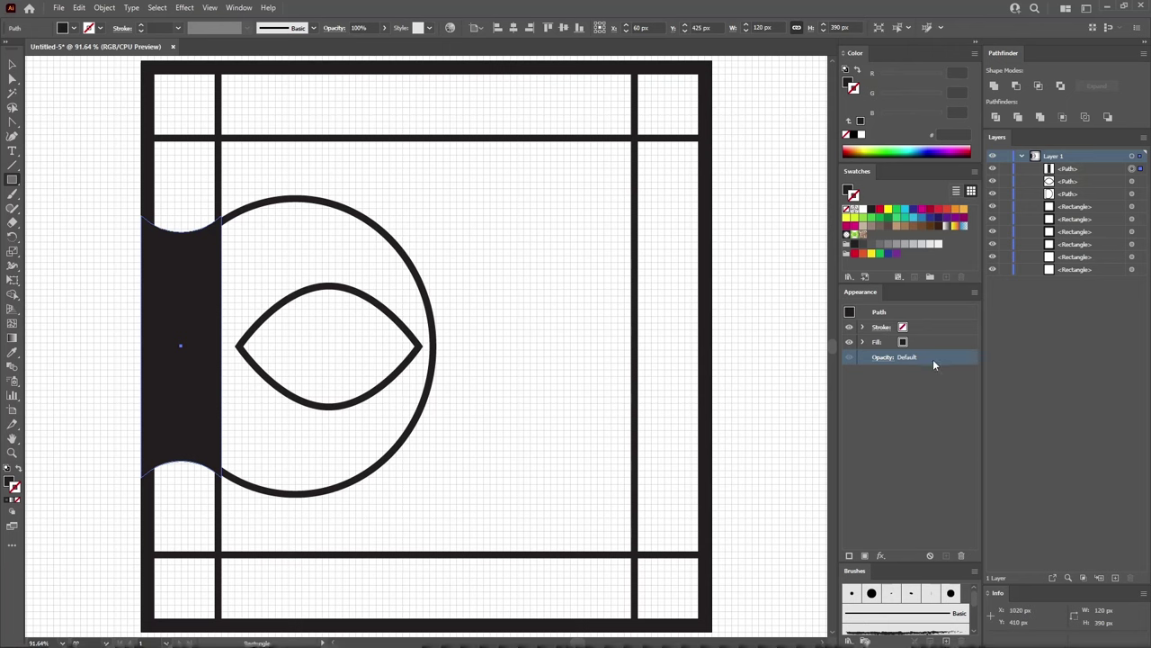
- Swap the warped shape's fill and stroke, set the stroke weight to 10 pt and align the stroke to the inside
key(shift+x)
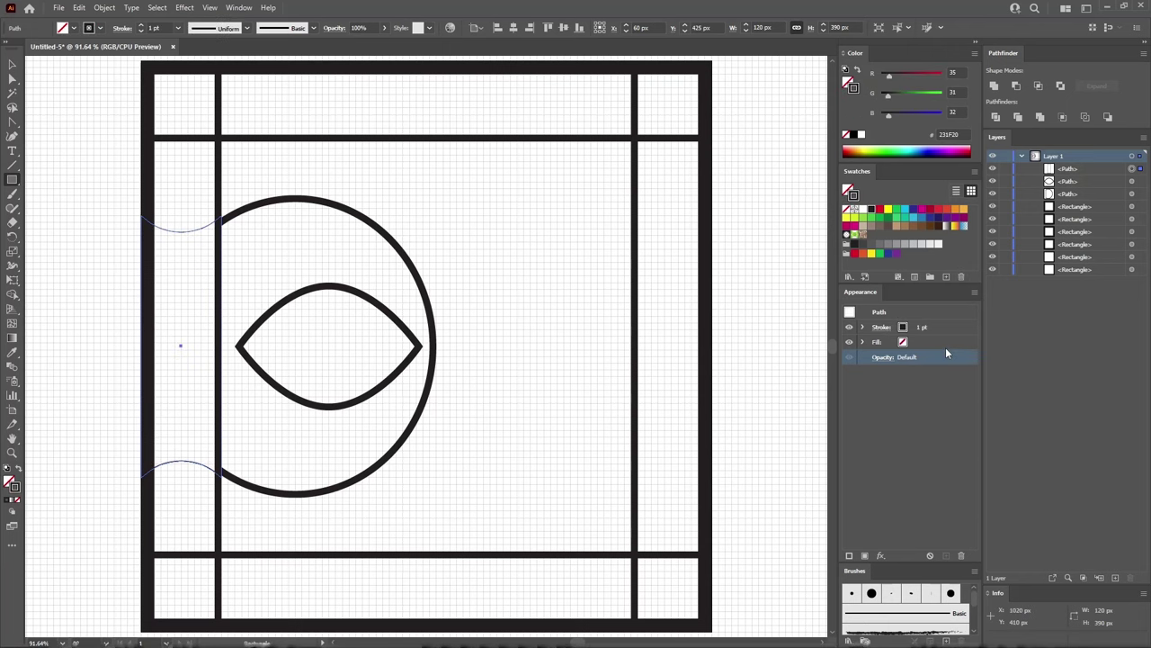
click(949, 327)
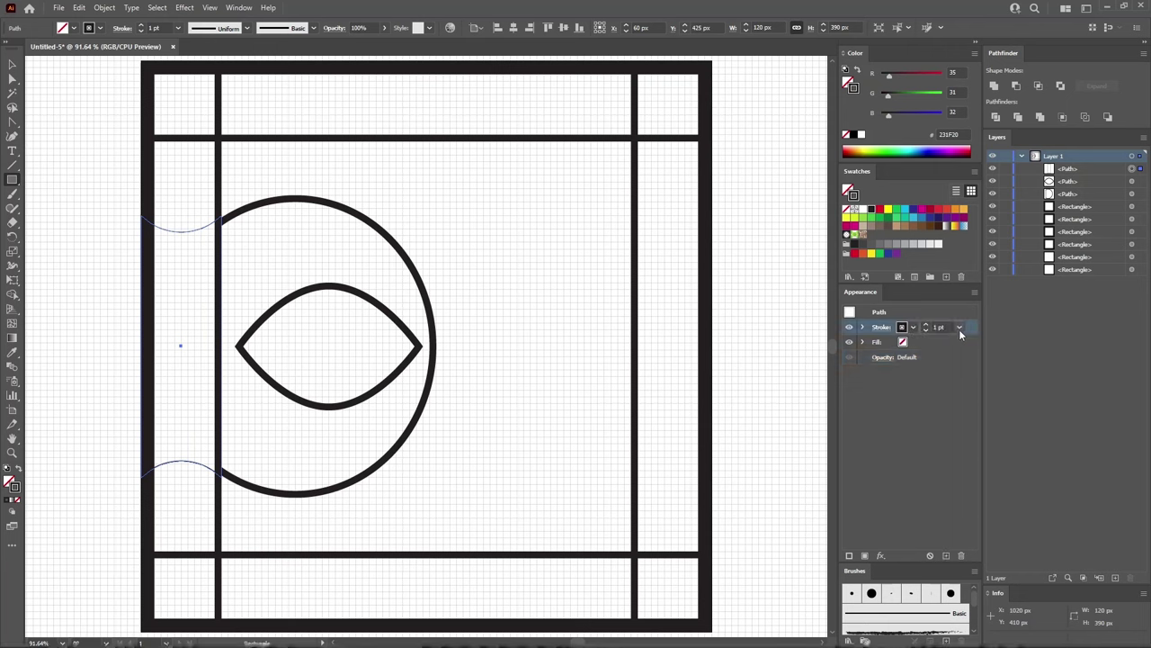
click(960, 327)
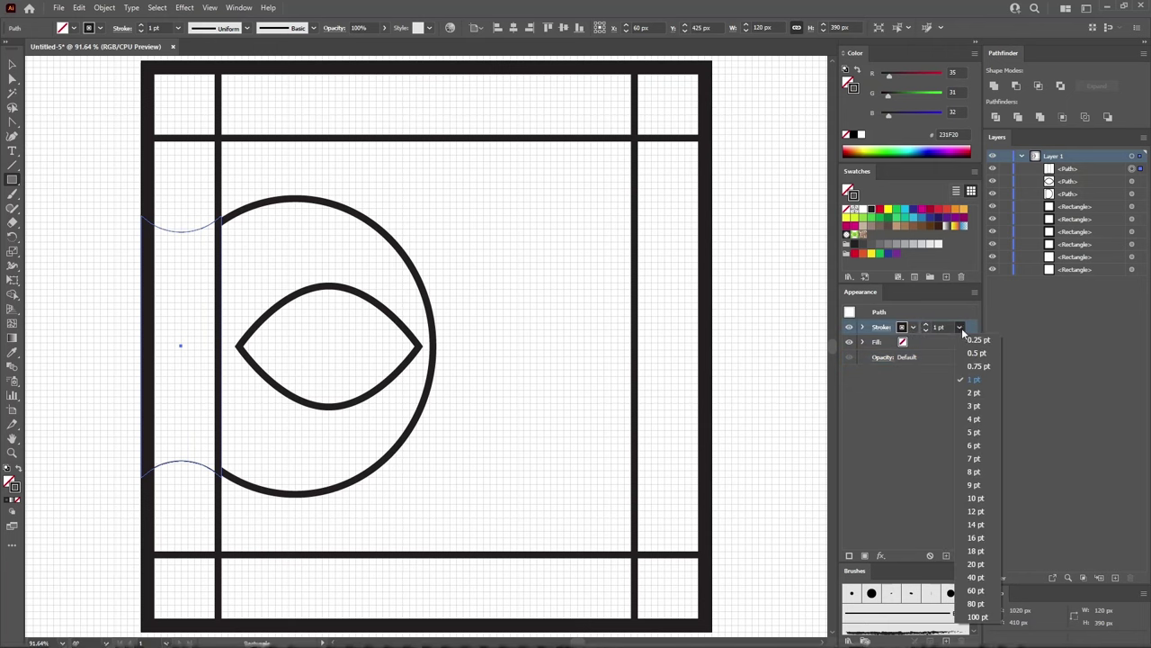
click(977, 497)
click(879, 329)
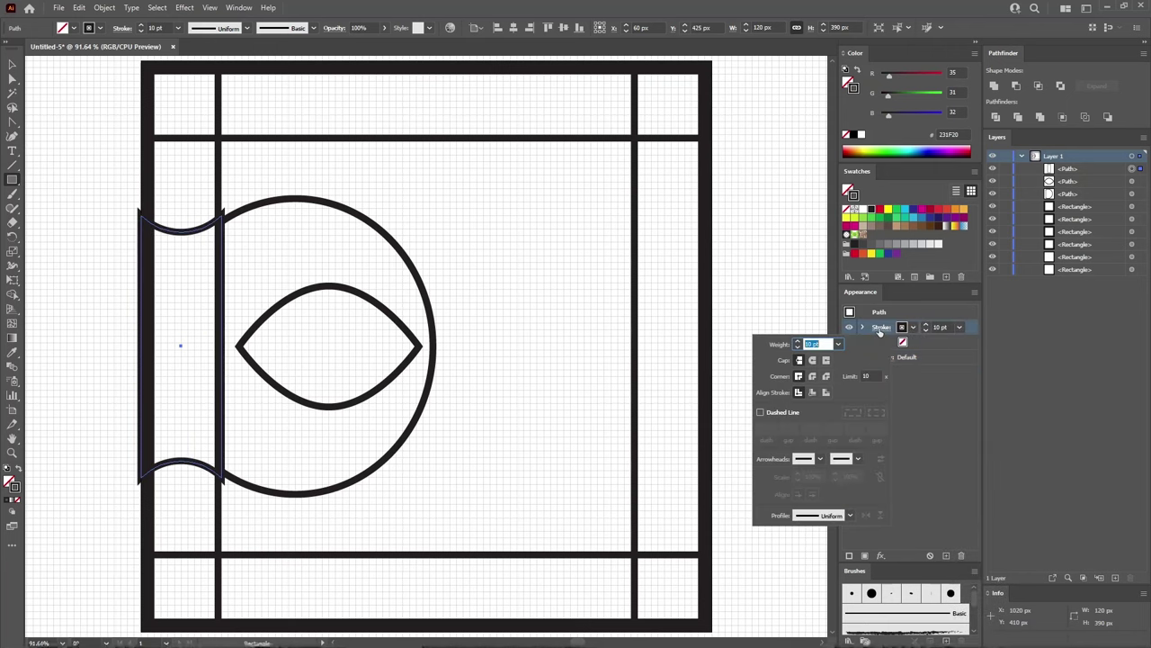
click(814, 394)
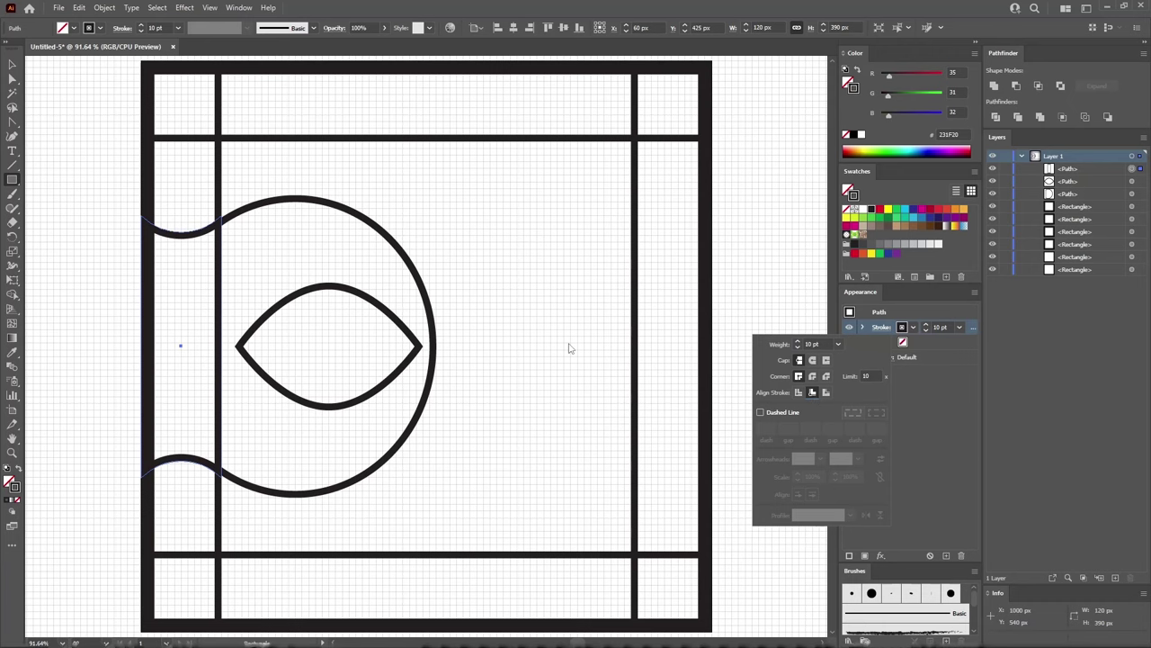
key(Escape)
- Set the grid spacing to a gridline every 5 px in the Guides & Grid preferences
key(ctrl+plus)
key(ctrl+plus)
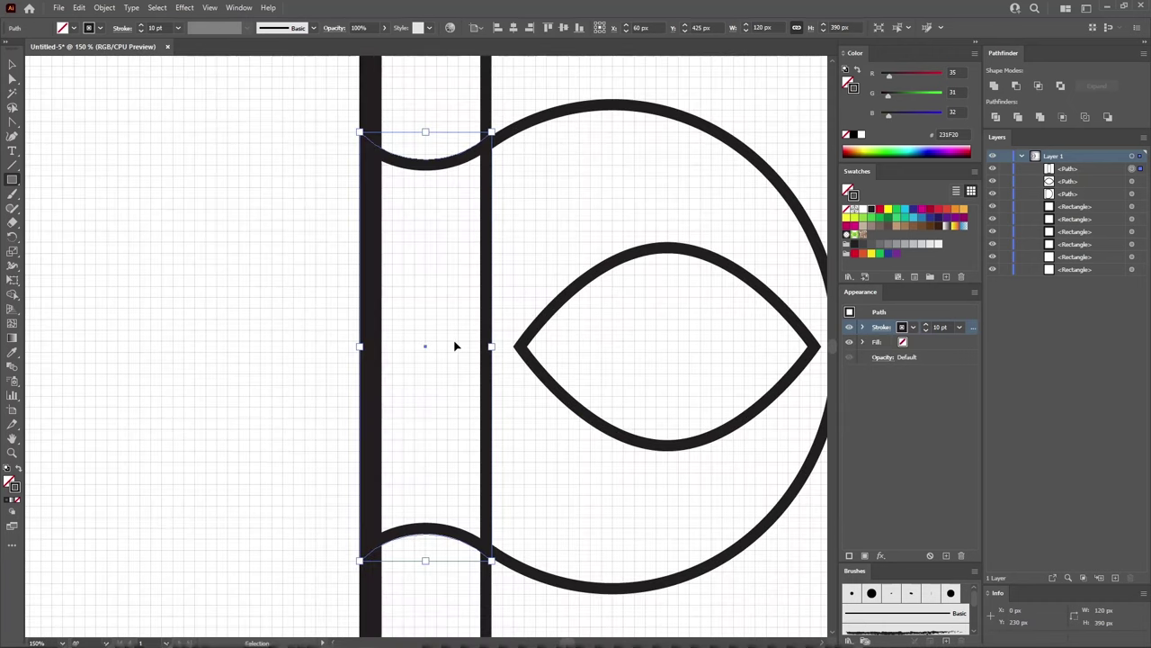
key(m)
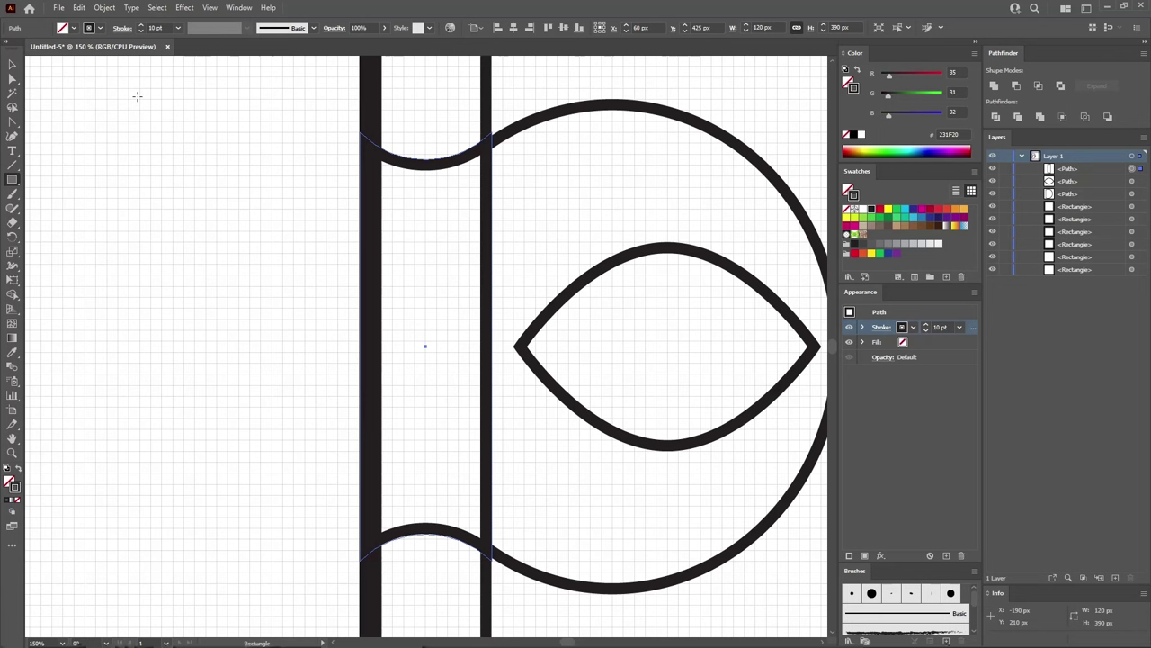
click(79, 7)
mouse_move(139, 388)
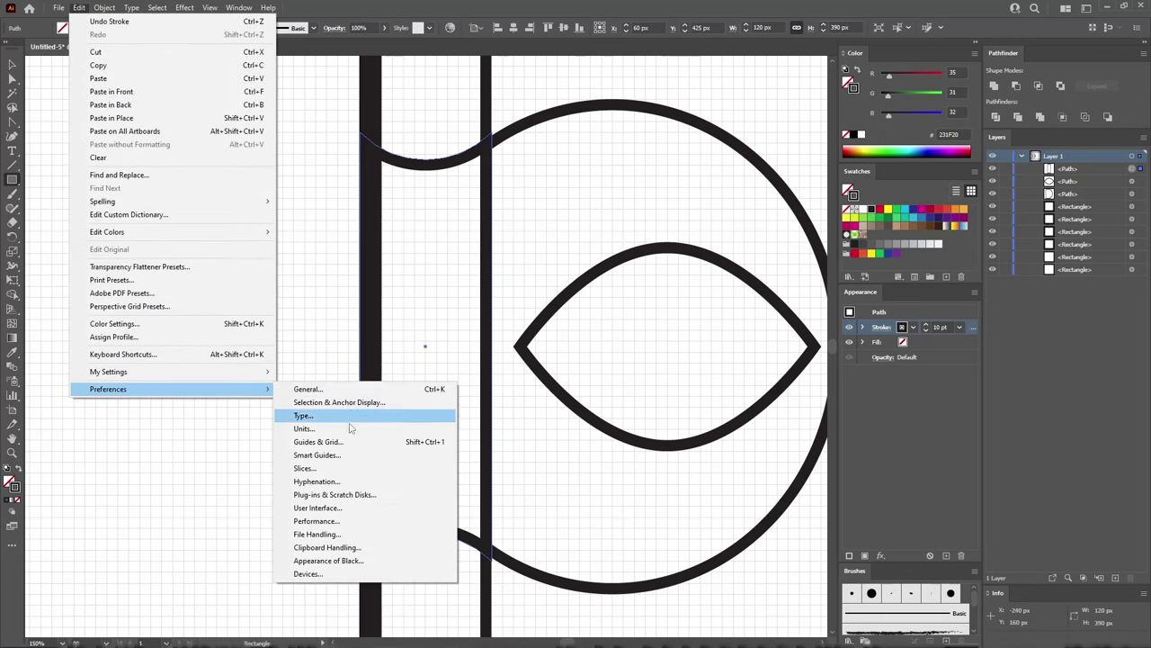
click(316, 441)
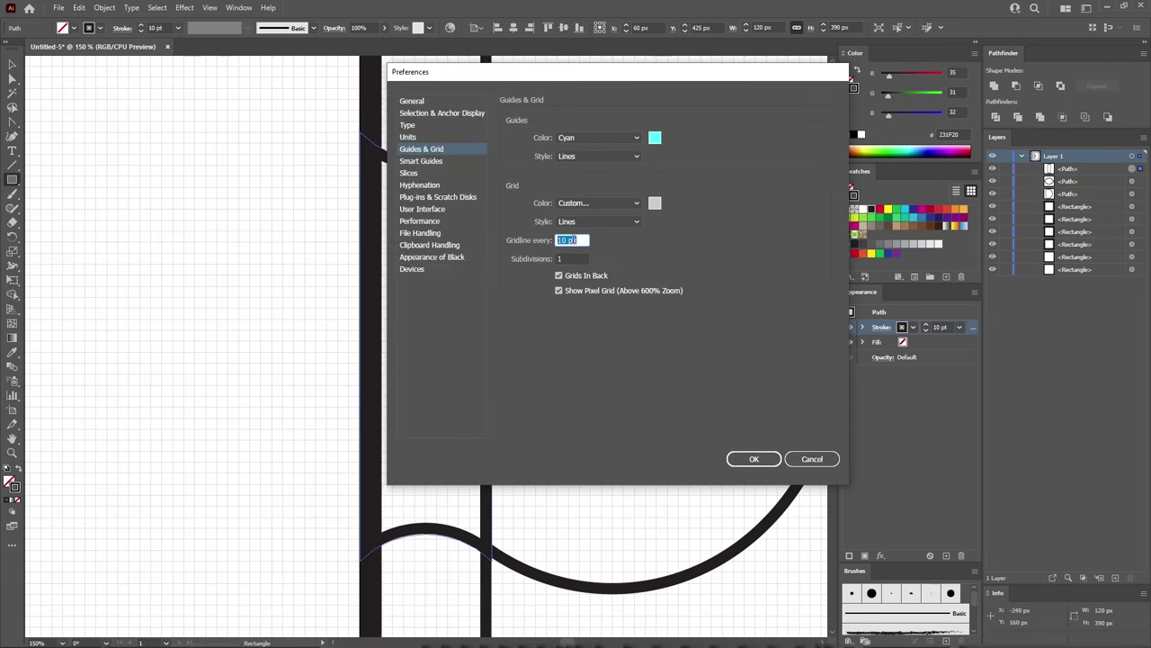
text(5)
click(754, 458)
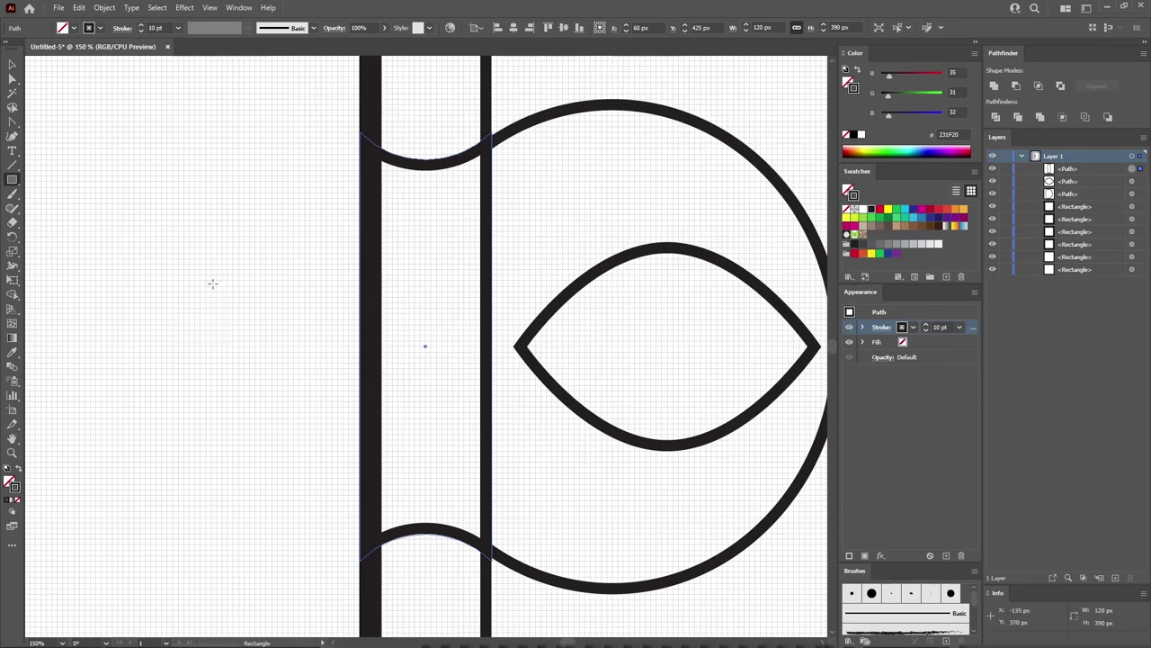
- Create a 200 x 200 px circle and centre it on the left inner frame line at X 115 px, Y 525 px
drag(11, 179, 50, 203)
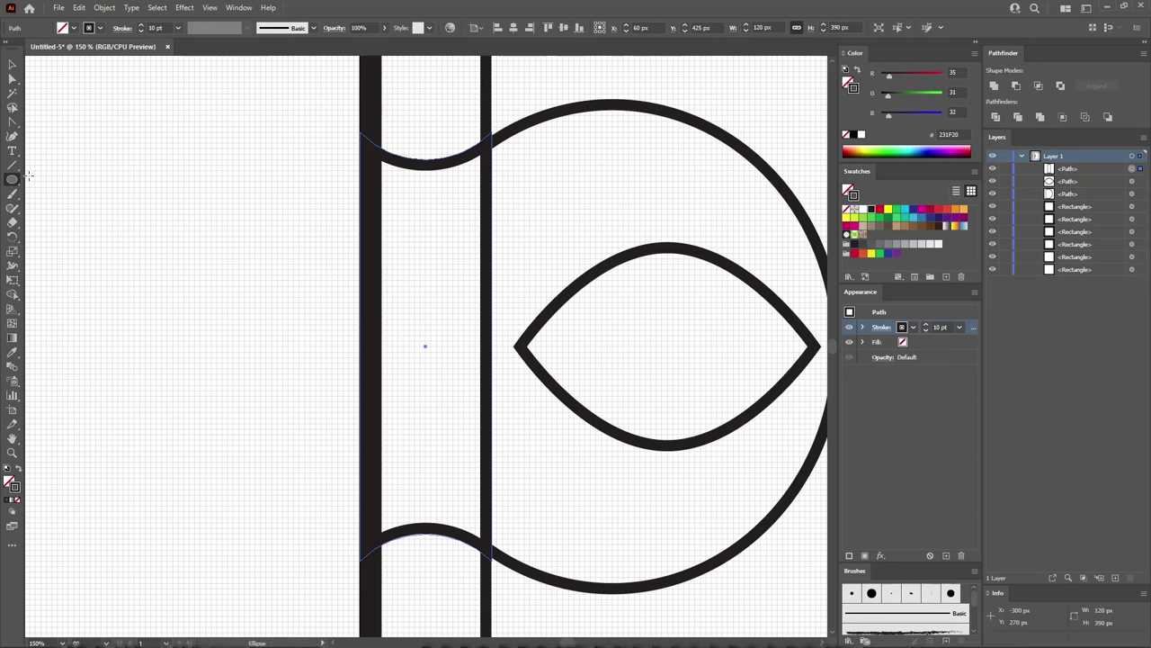
click(210, 270)
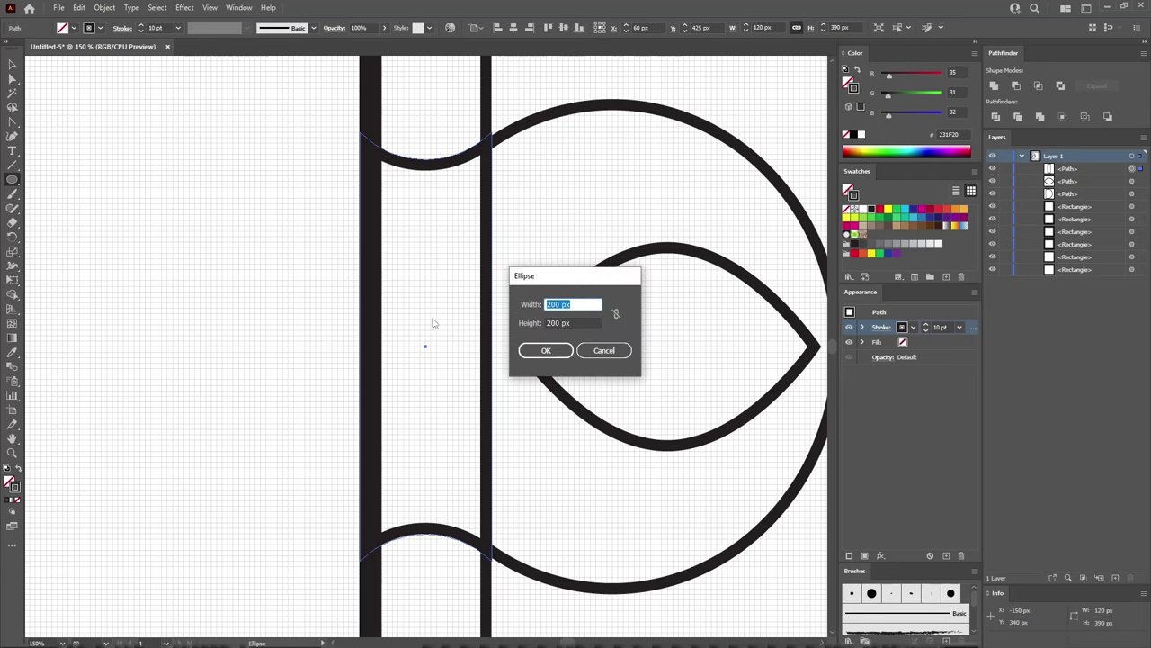
key(Tab)
click(545, 350)
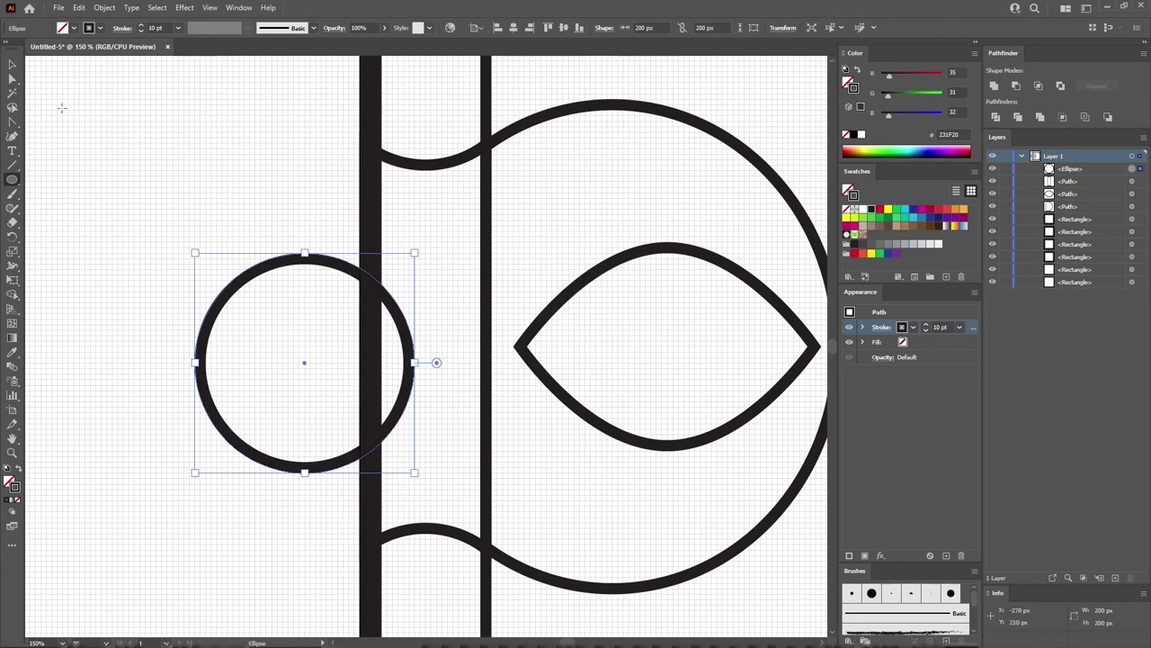
key(v)
drag(288, 260, 469, 357)
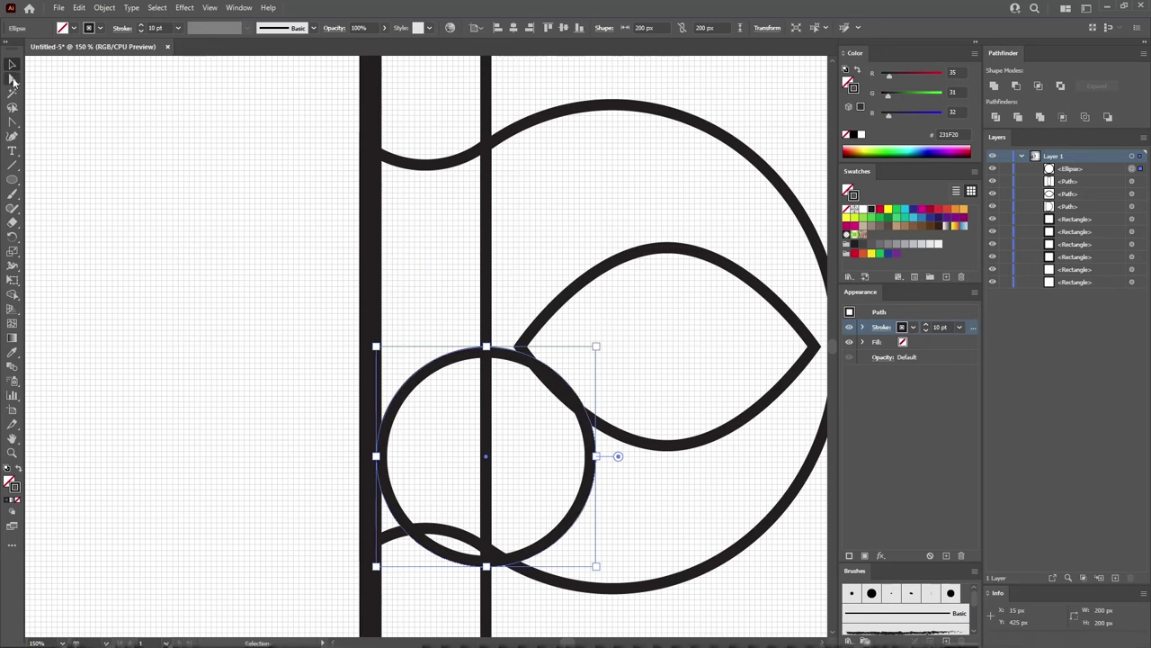
- Delete the circle's right and bottom anchor points to leave only the upper-left quarter arc
click(13, 78)
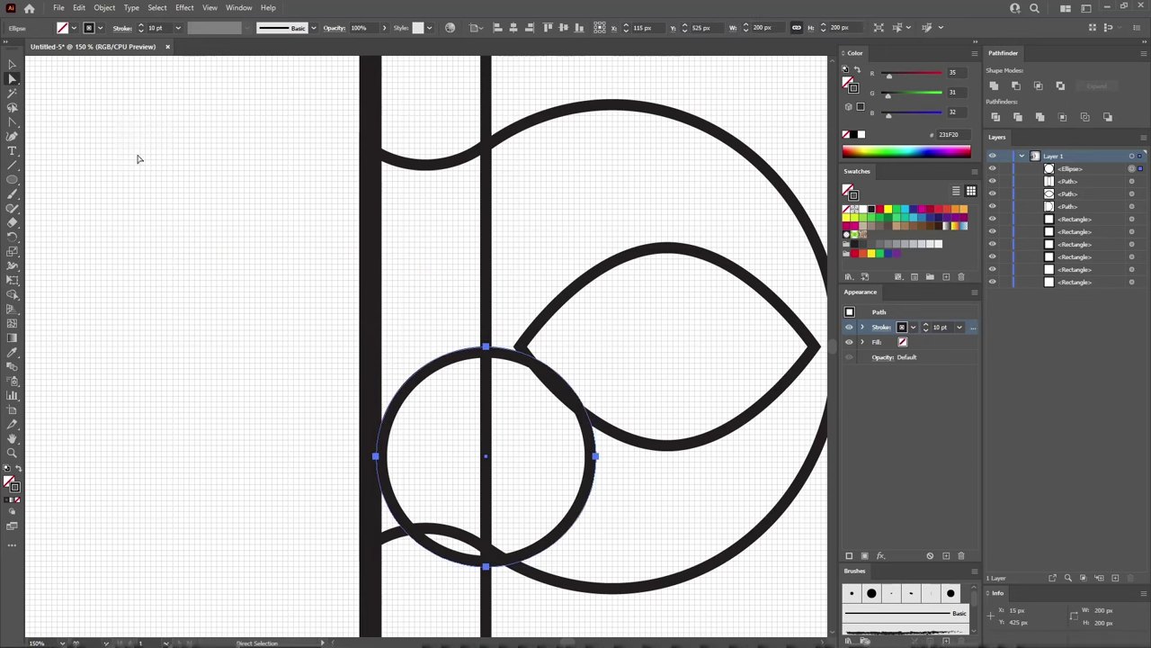
click(596, 457)
shift+click(486, 567)
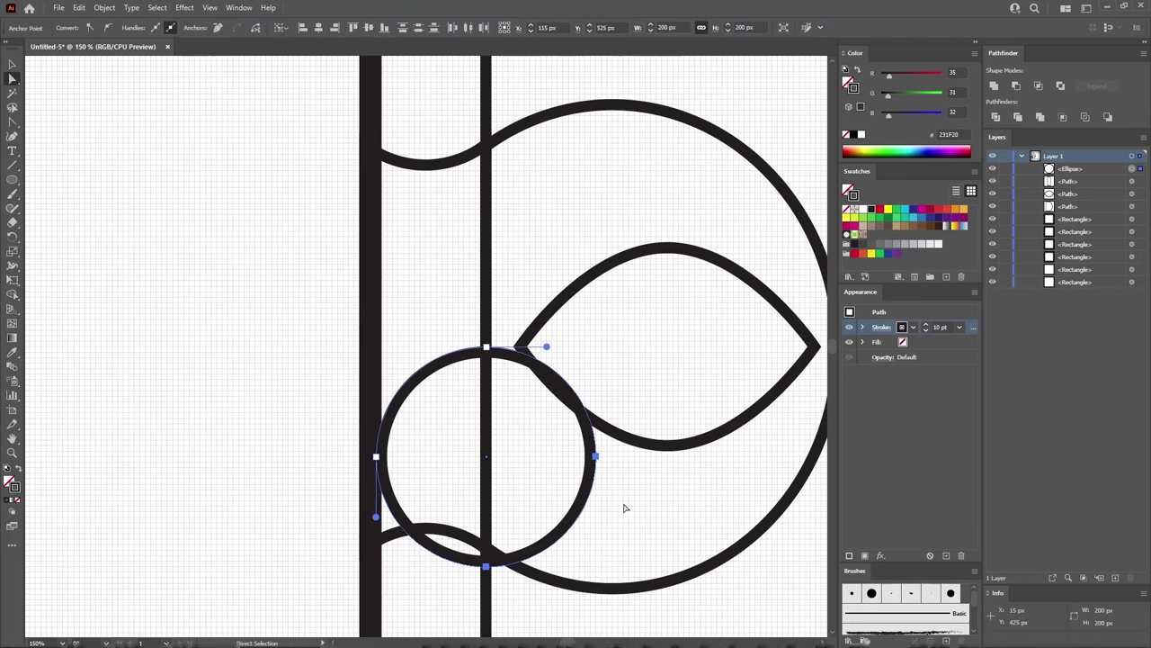
key(Delete)
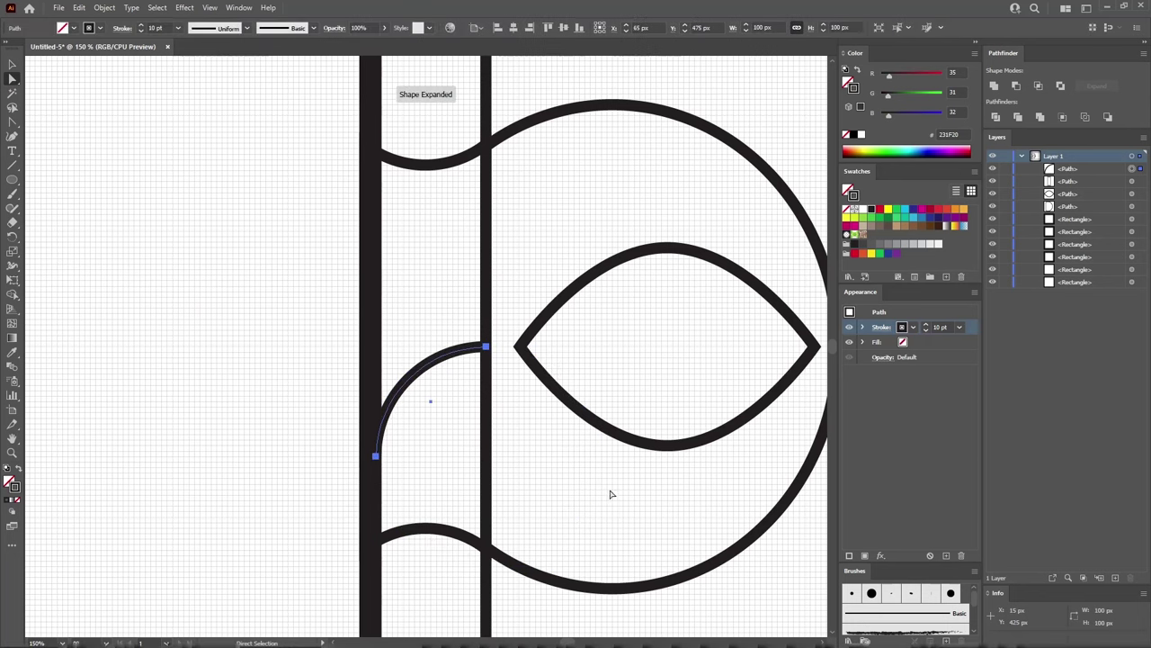
- Duplicate the quarter arc 100 px straight up and flip the copy vertically so the two arcs meet at their right ends
click(13, 66)
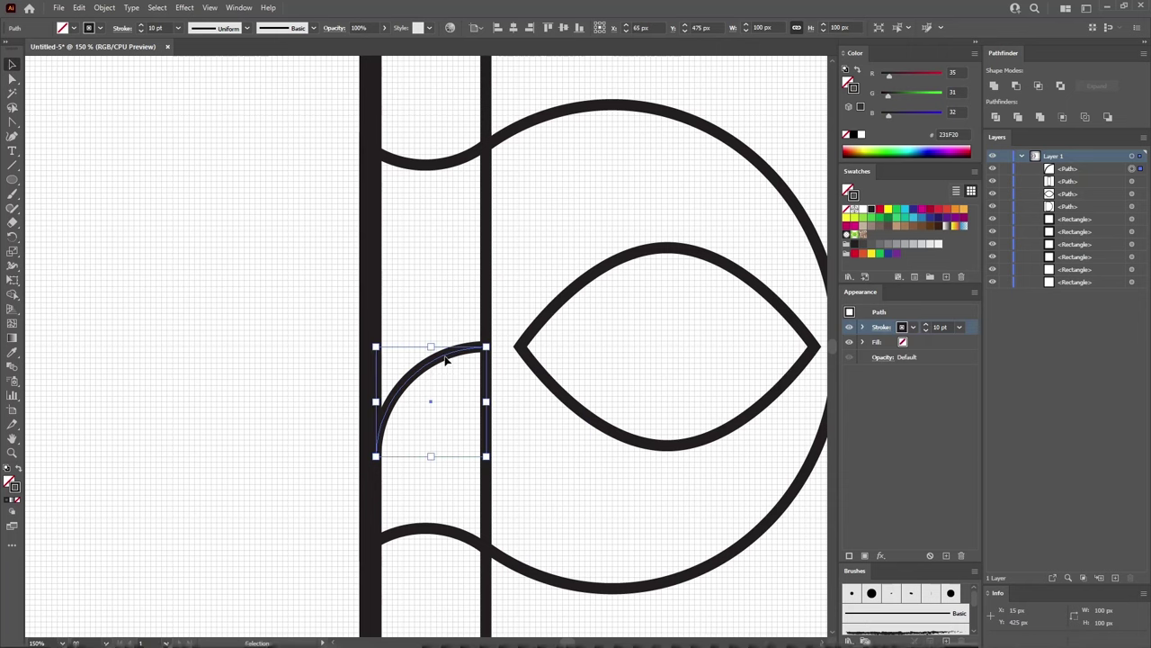
drag(447, 355, 451, 248)
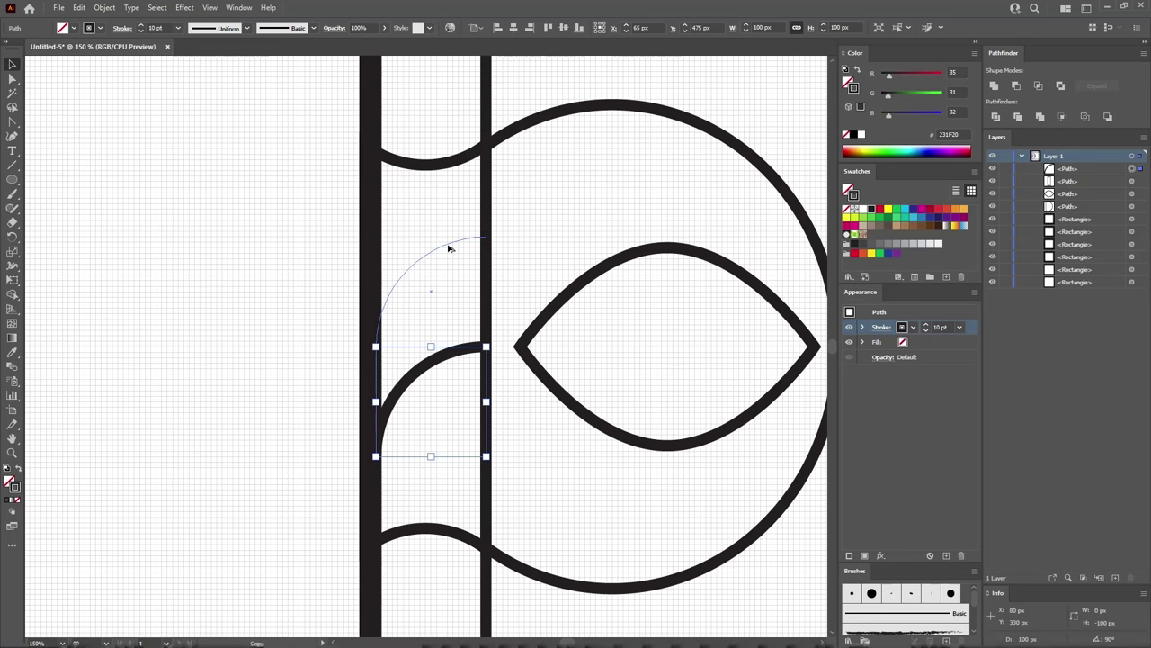
drag(450, 248, 386, 204)
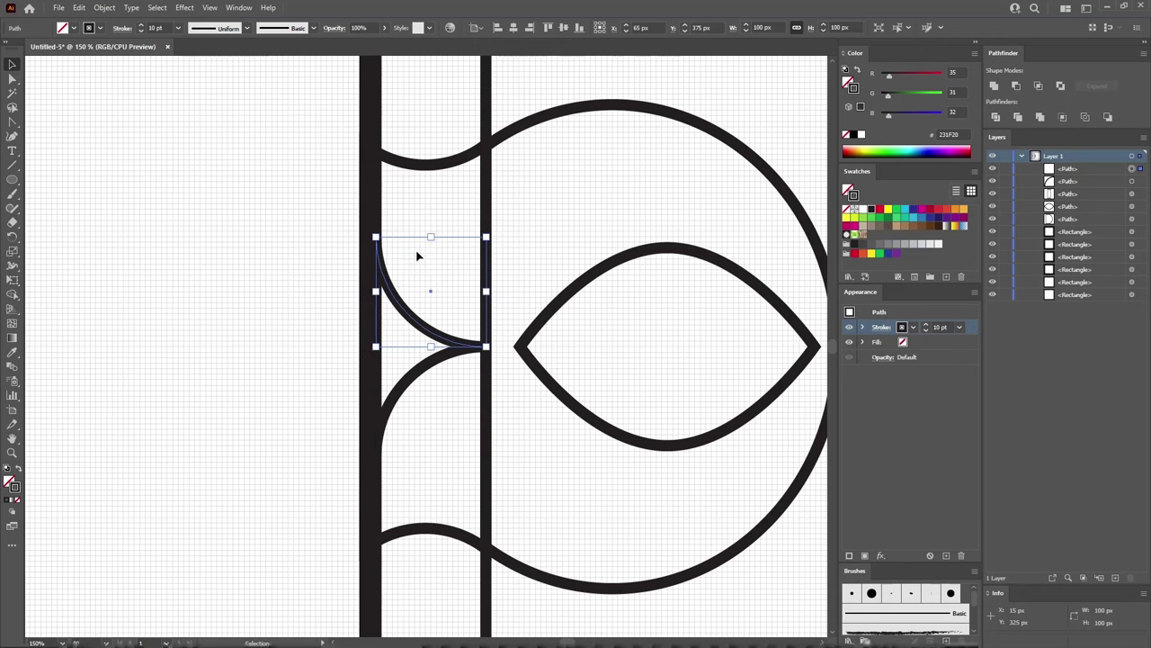
- Draw a 40 px horizontal line from the eye shape's left corner to the point where the two arcs meet
click(16, 166)
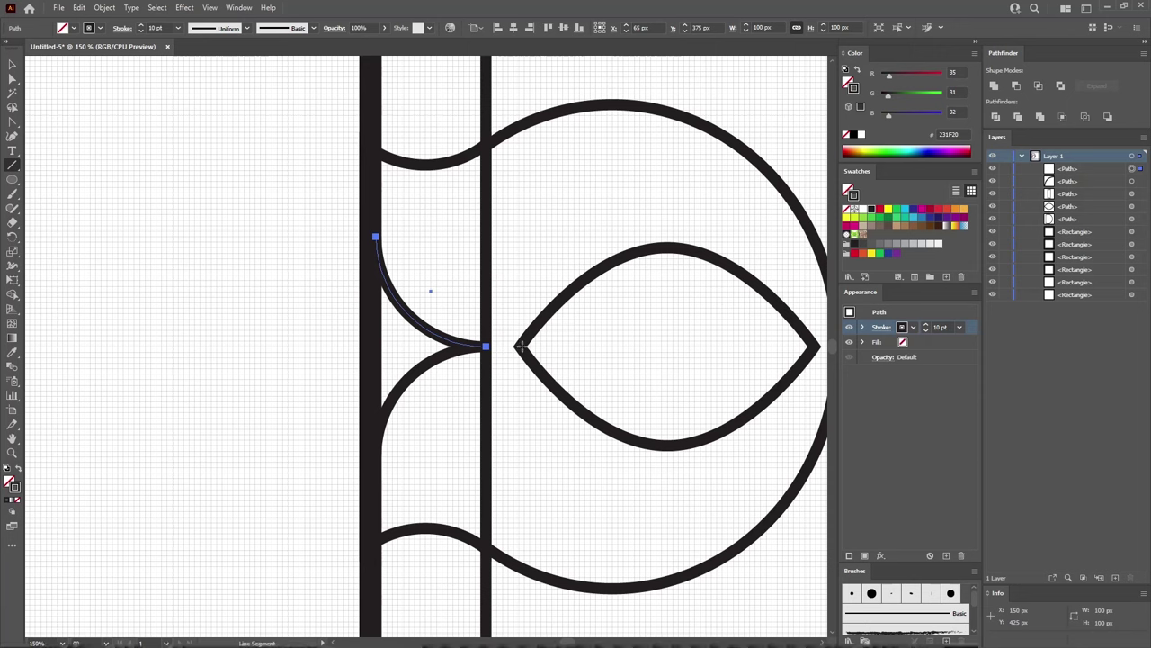
drag(520, 347, 502, 346)
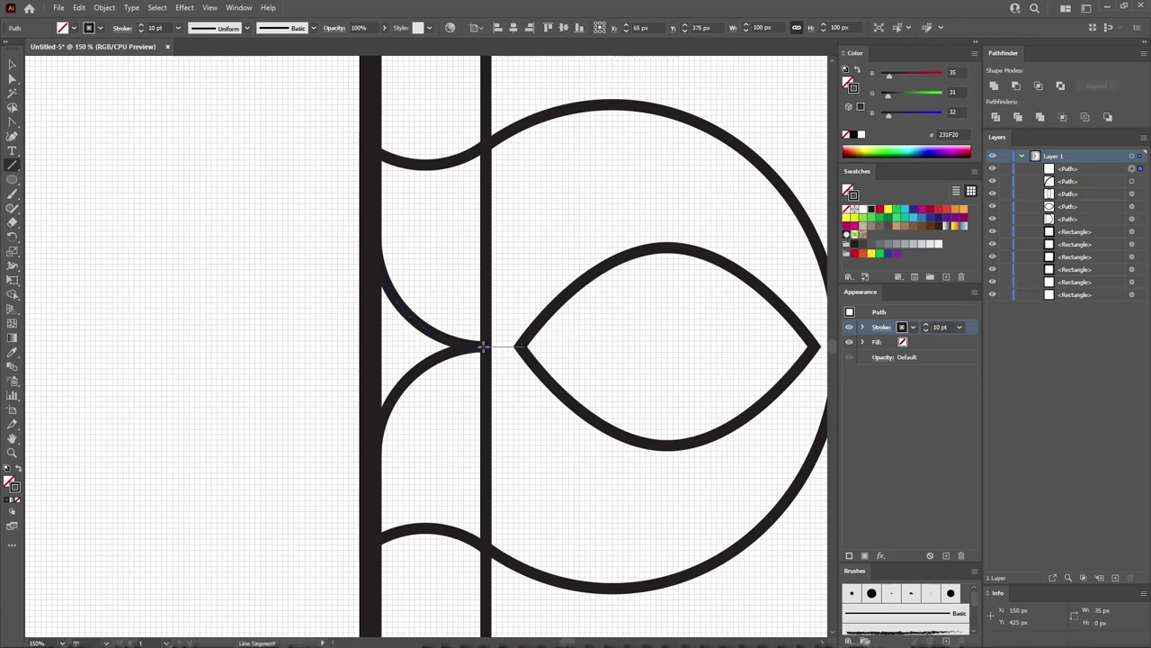
drag(481, 346, 479, 347)
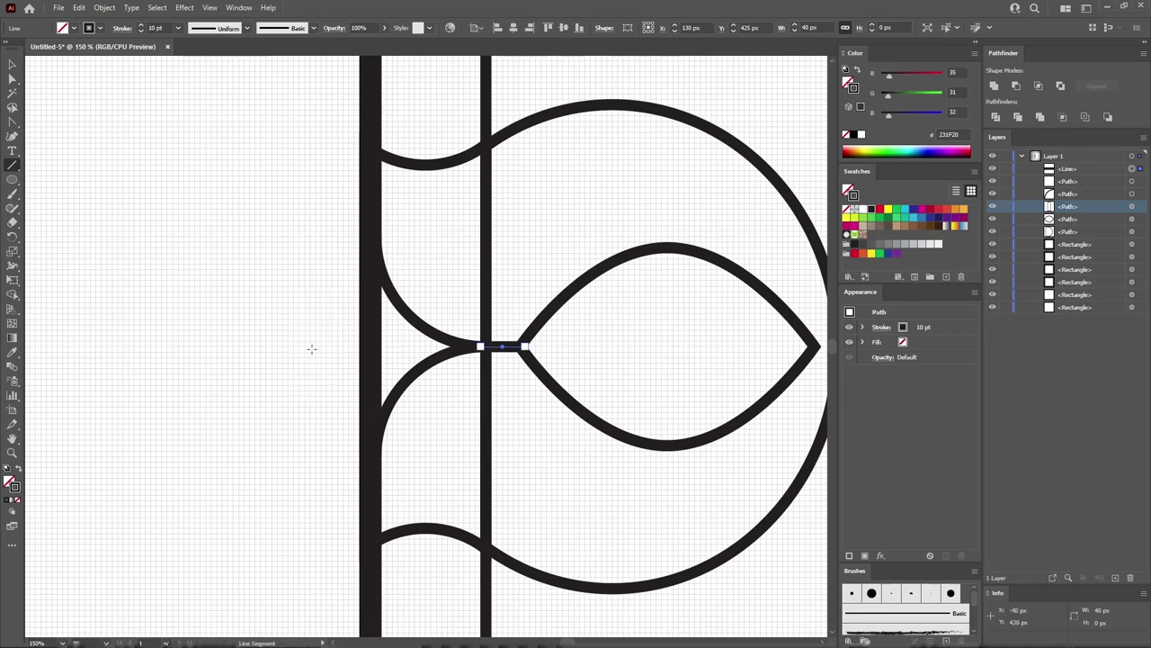
- Set the grid spacing to a gridline every 10 px in the Guides & Grid preferences
key(ctrl+0)
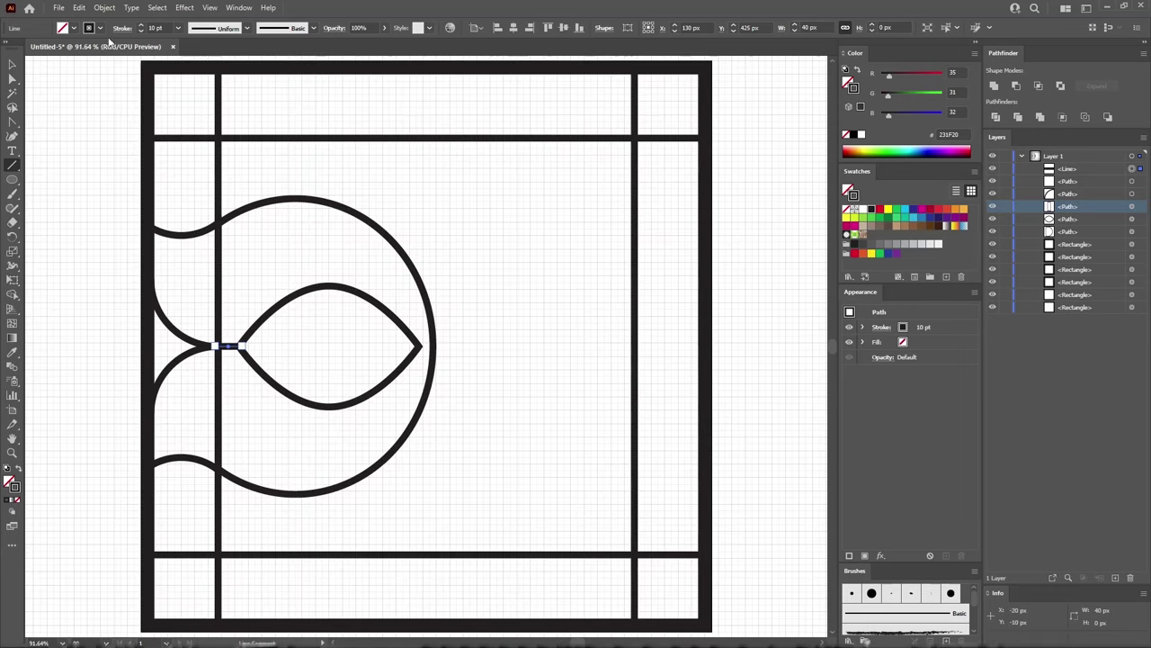
click(80, 8)
mouse_move(180, 388)
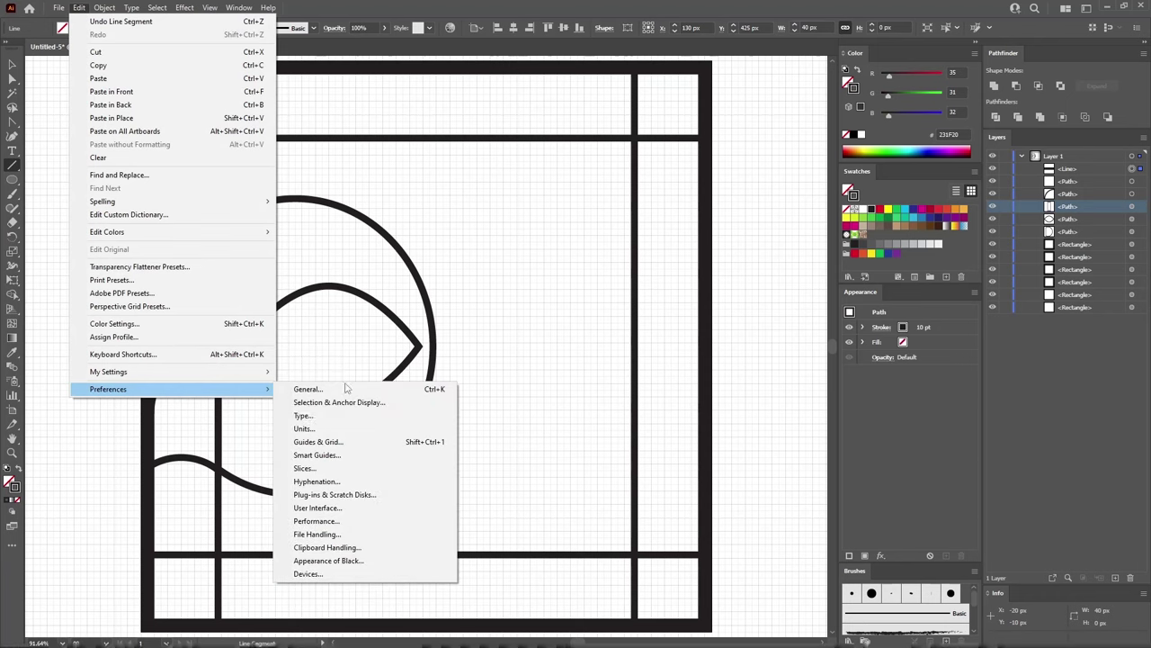
click(340, 441)
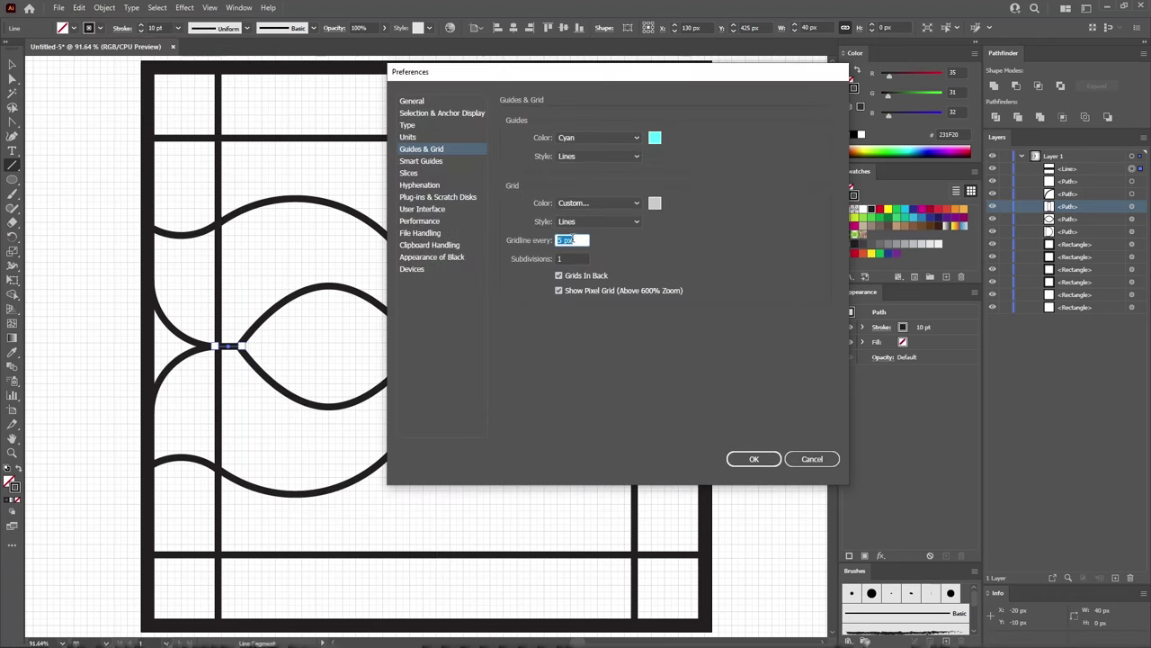
text(10)
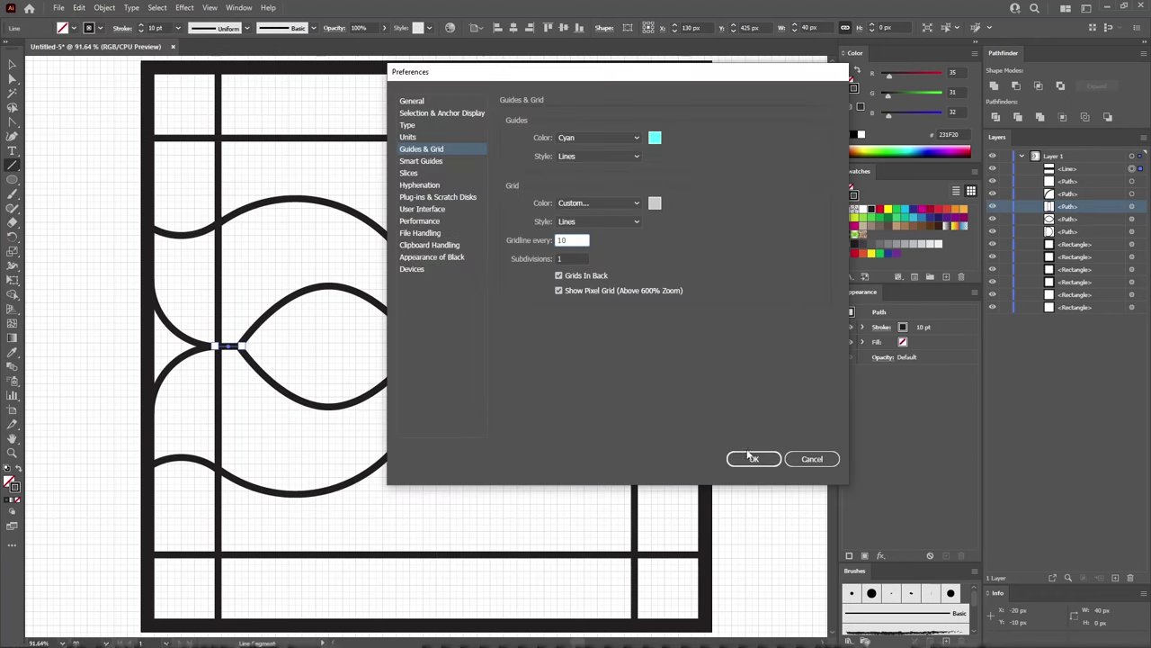
click(752, 457)
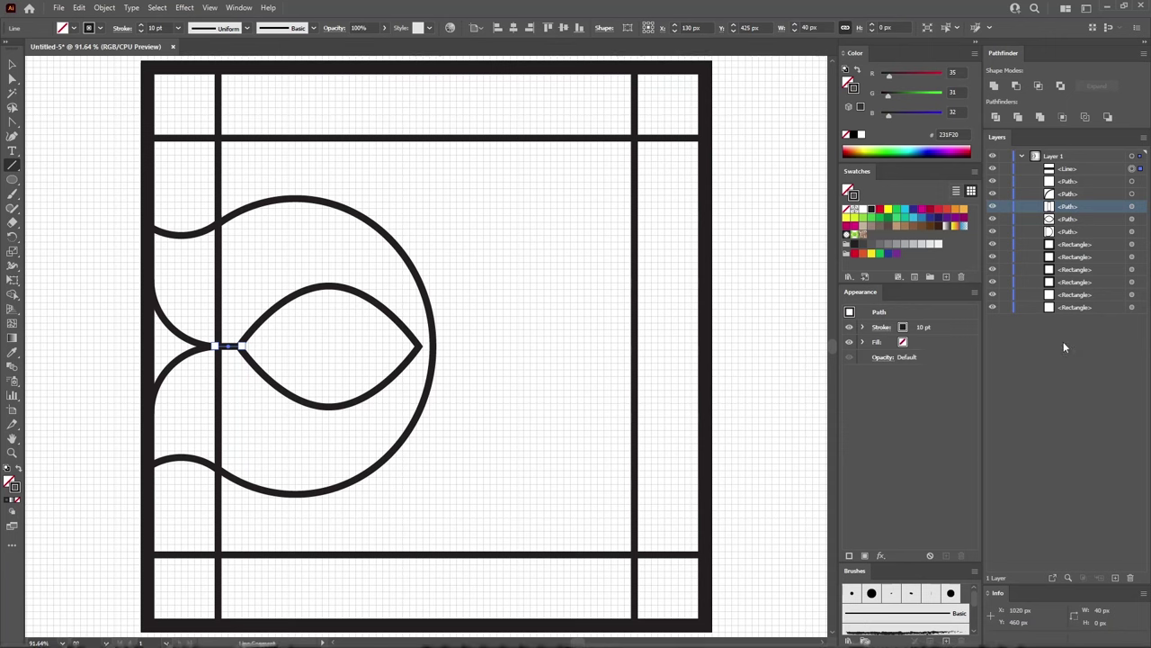
- Select the short line and the five curved motif paths together and duplicate them in place in front of the originals
click(1078, 169)
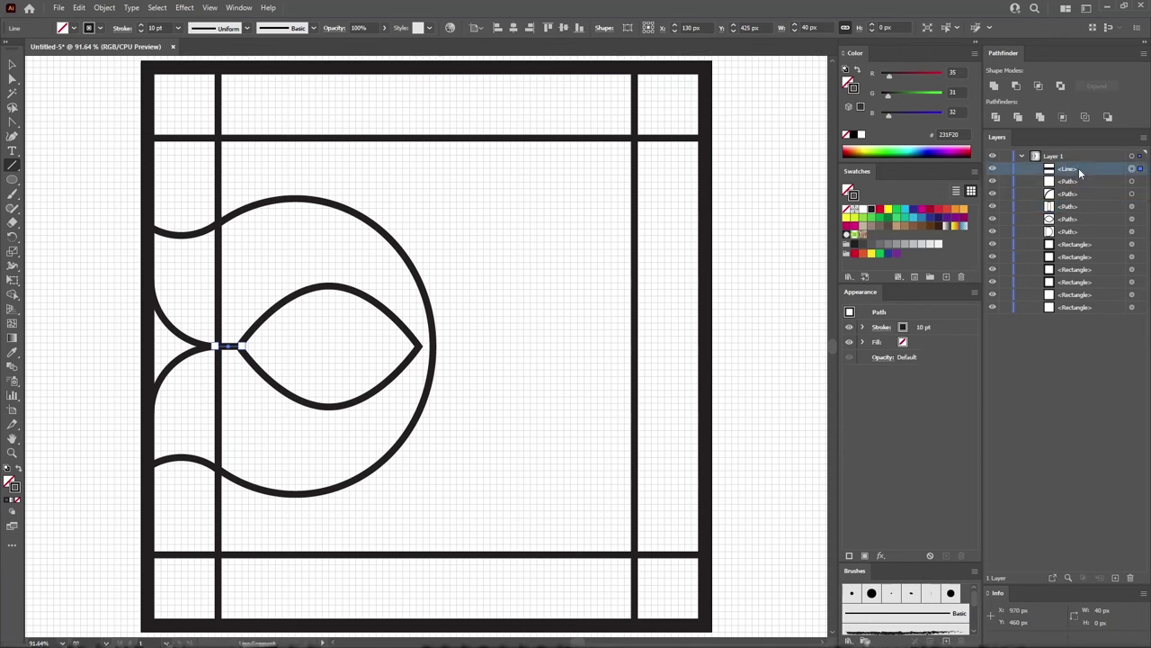
shift+click(1133, 232)
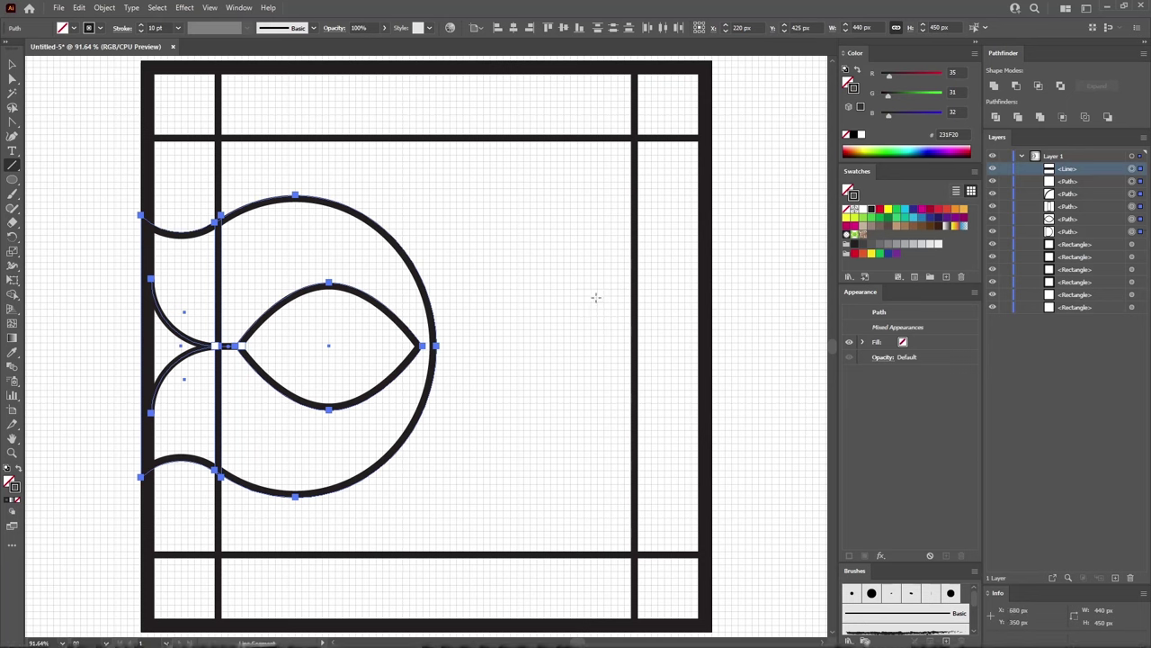
key(v)
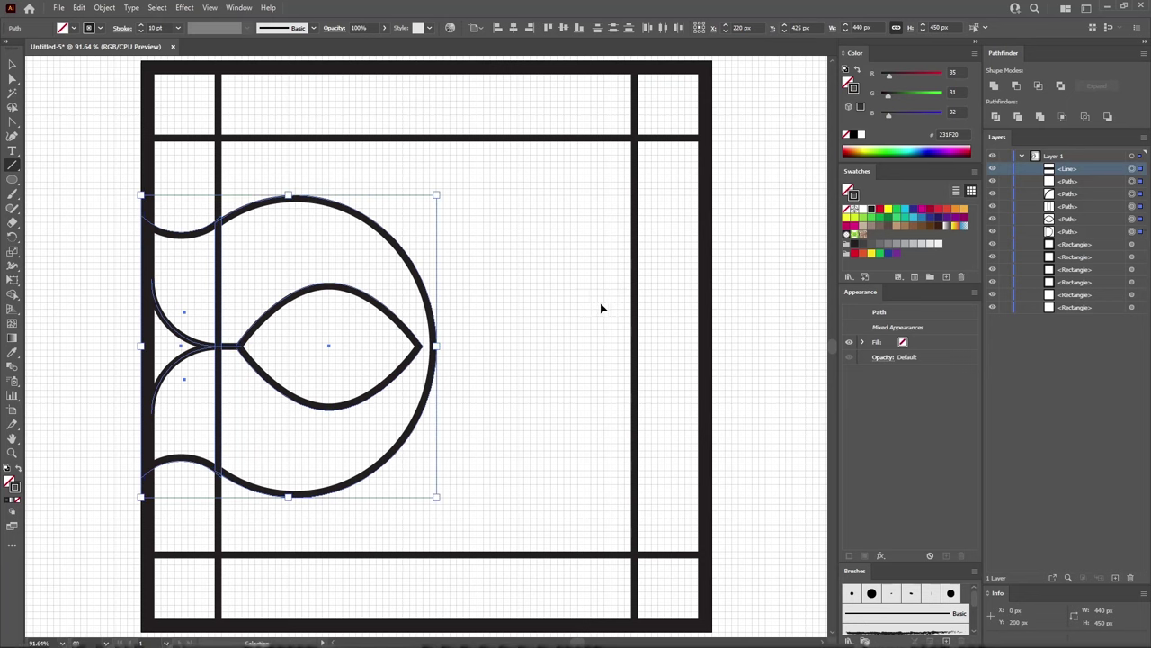
key(a)
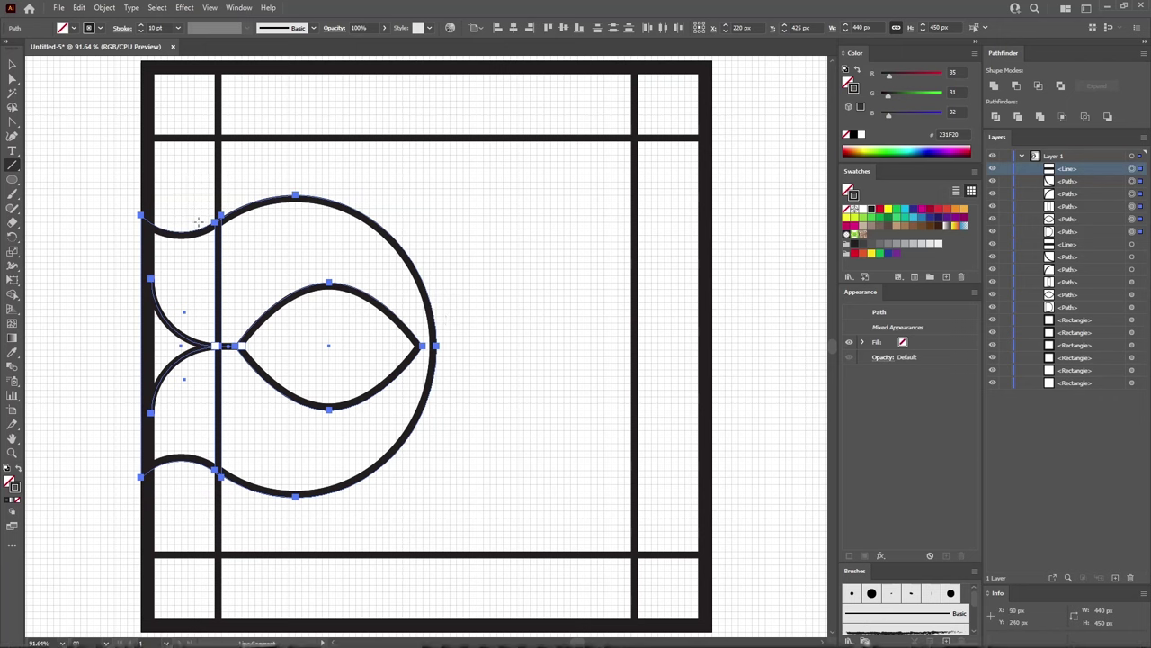
- Rotate the duplicated motif 180° and move it against the frame's right edge, centred at X 630 px
key(v)
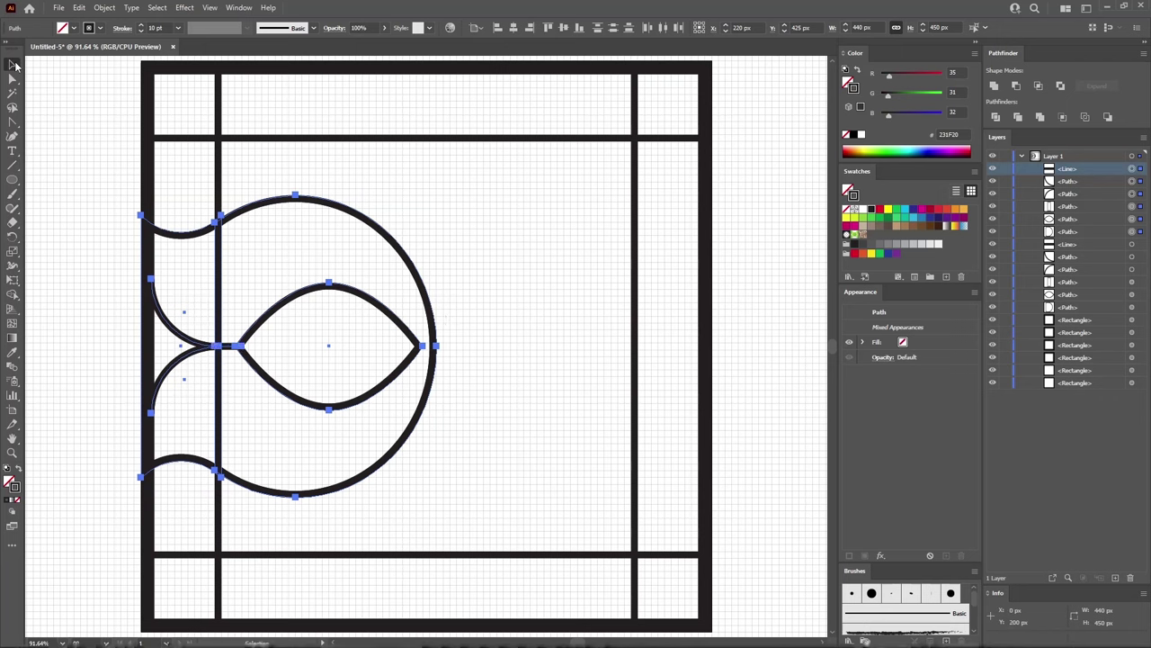
drag(442, 192, 227, 407)
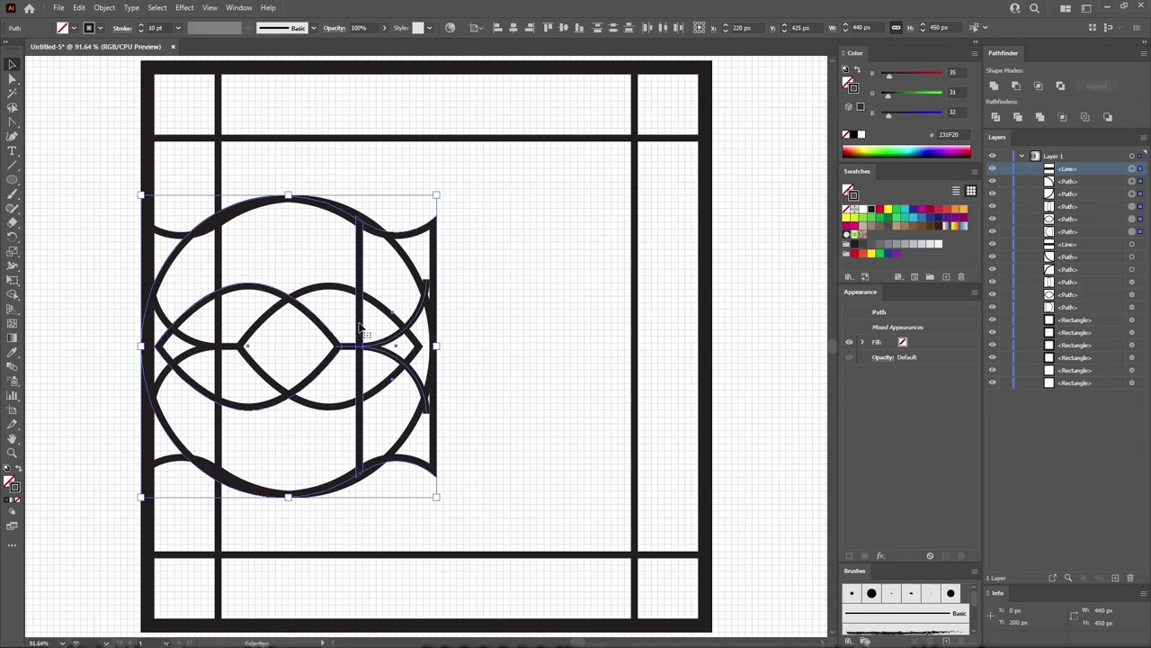
drag(360, 328, 628, 342)
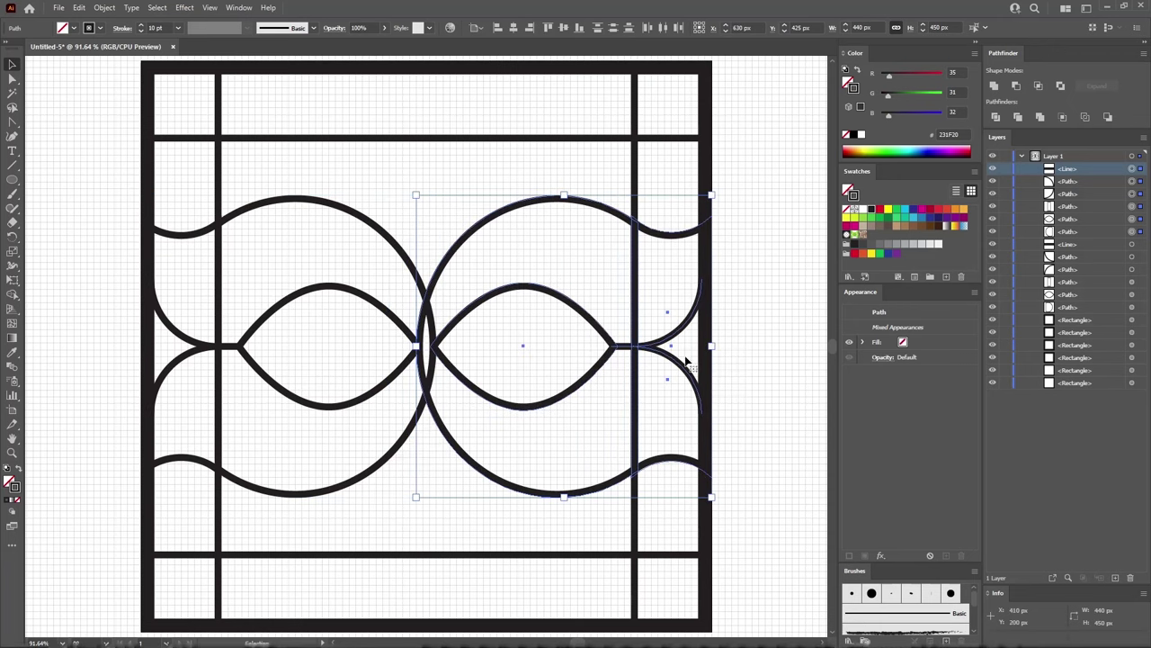
- Select all lines and curved paths of both side motifs and create a copy rotated by 90°
click(1132, 169)
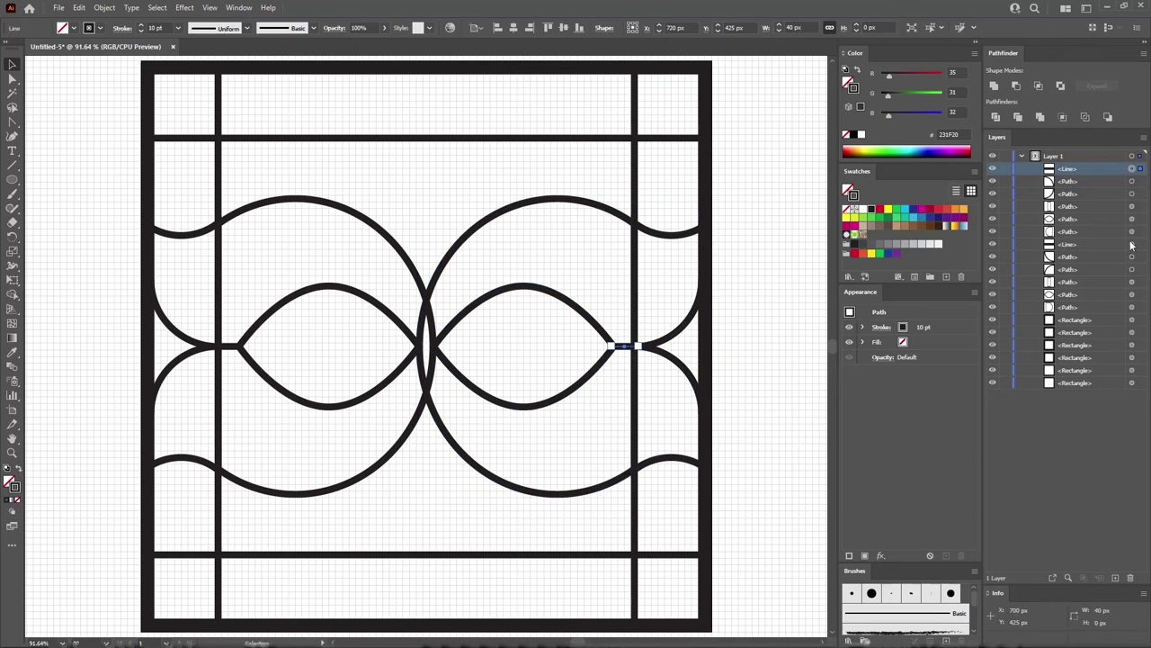
shift+click(1131, 308)
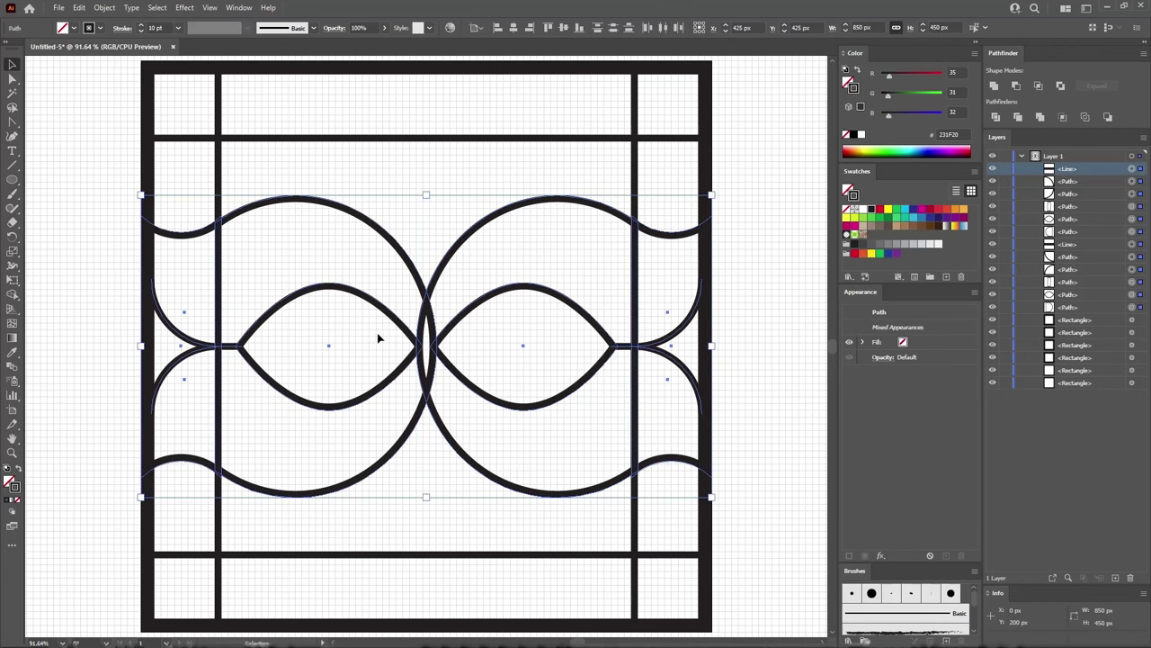
click(104, 8)
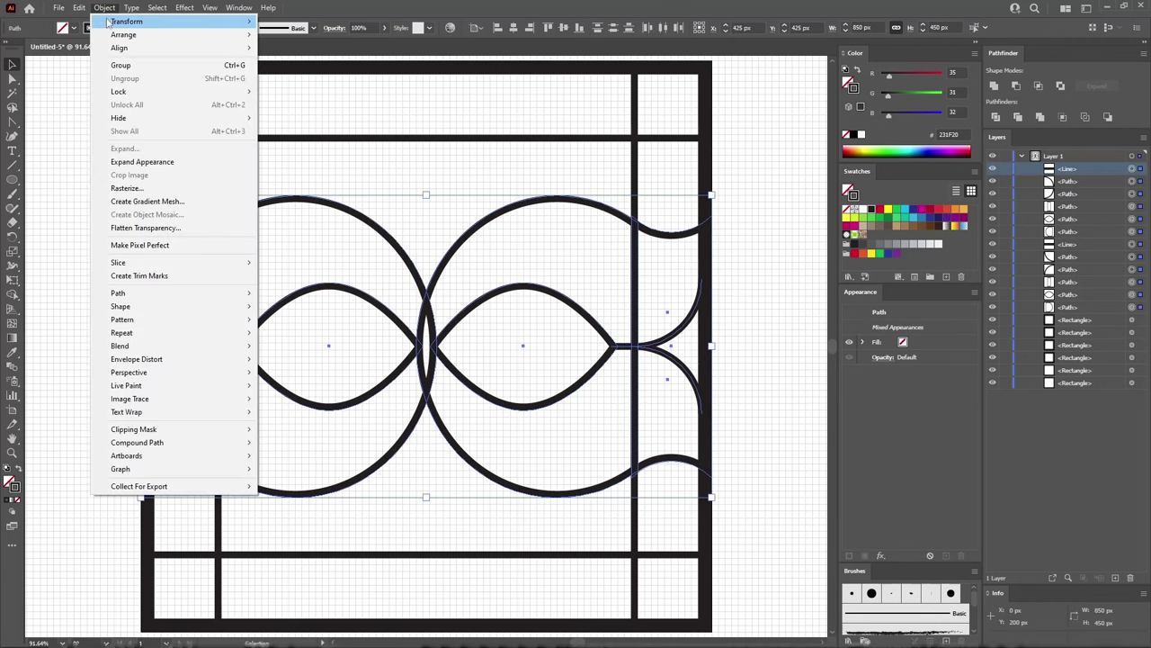
mouse_move(130, 20)
click(319, 58)
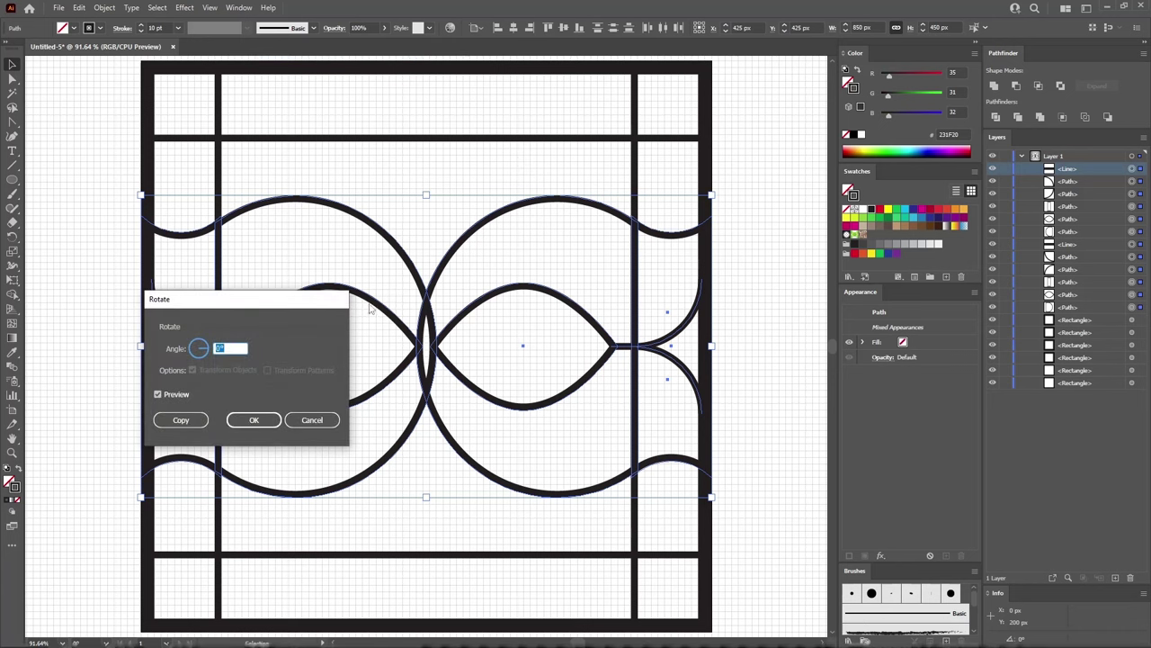
text(90)
click(180, 420)
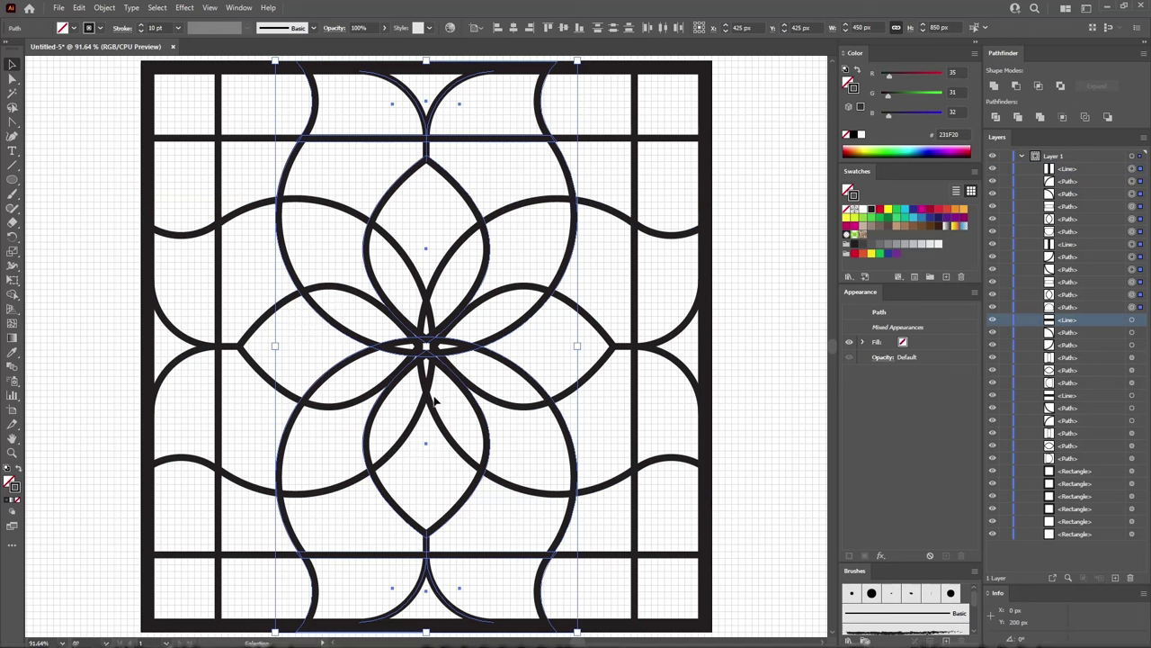
- Draw a 110 x 110 px square near the flower's centre and align its stroke to the inside
drag(13, 179, 36, 181)
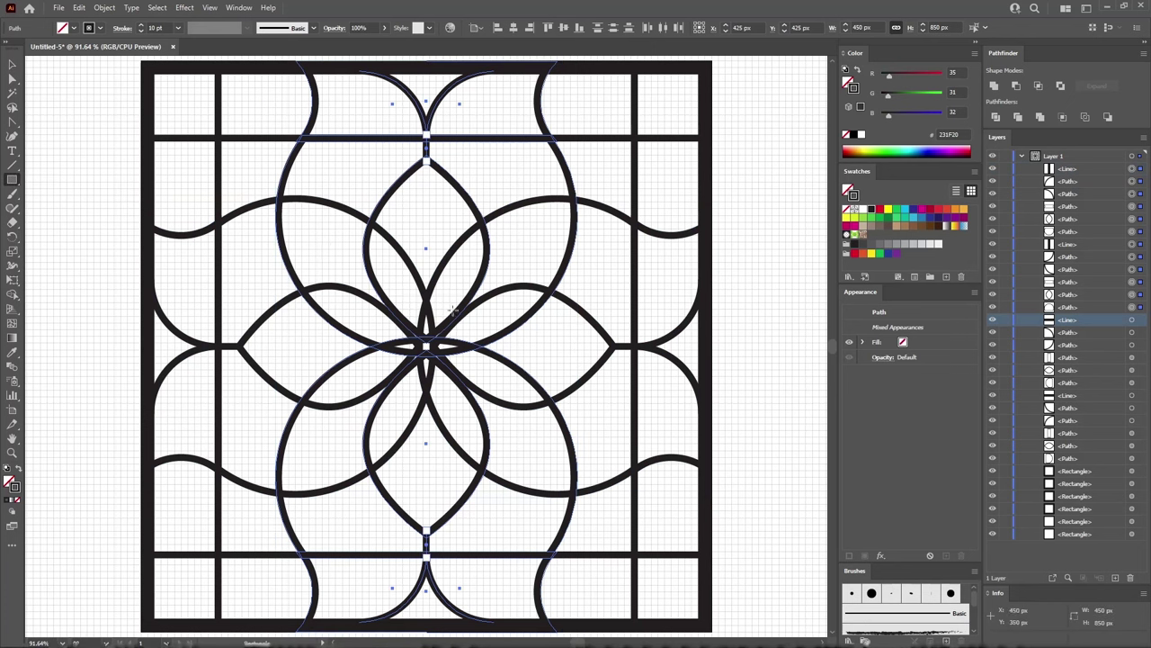
click(431, 288)
text(1)
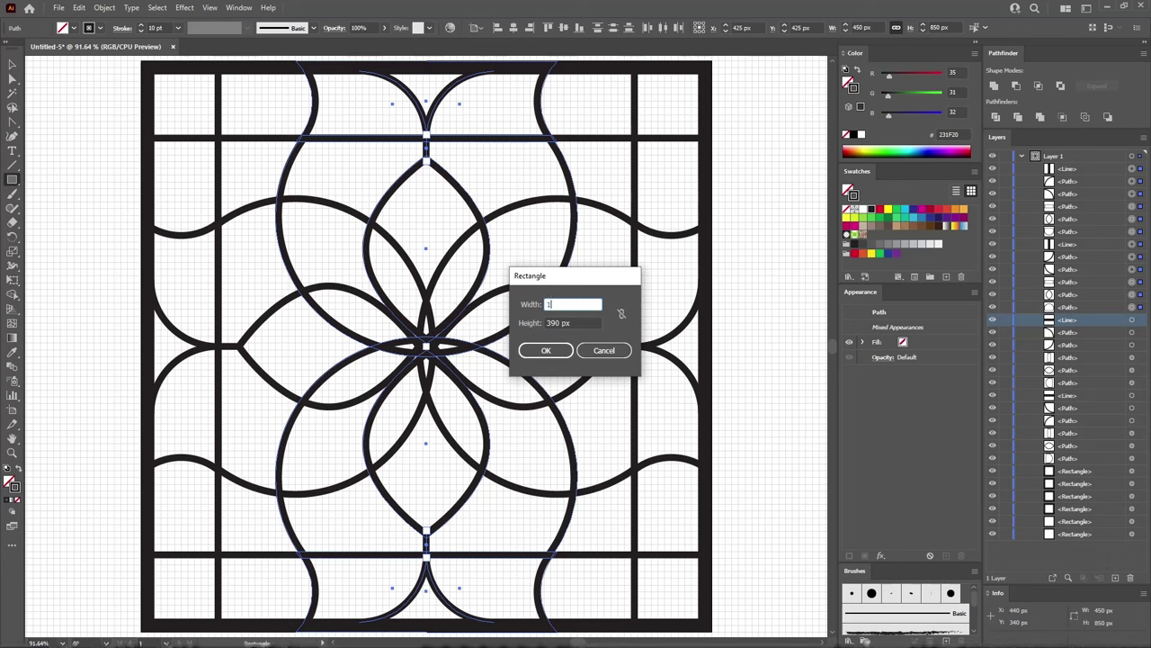
text(10)
key(Tab)
text(1)
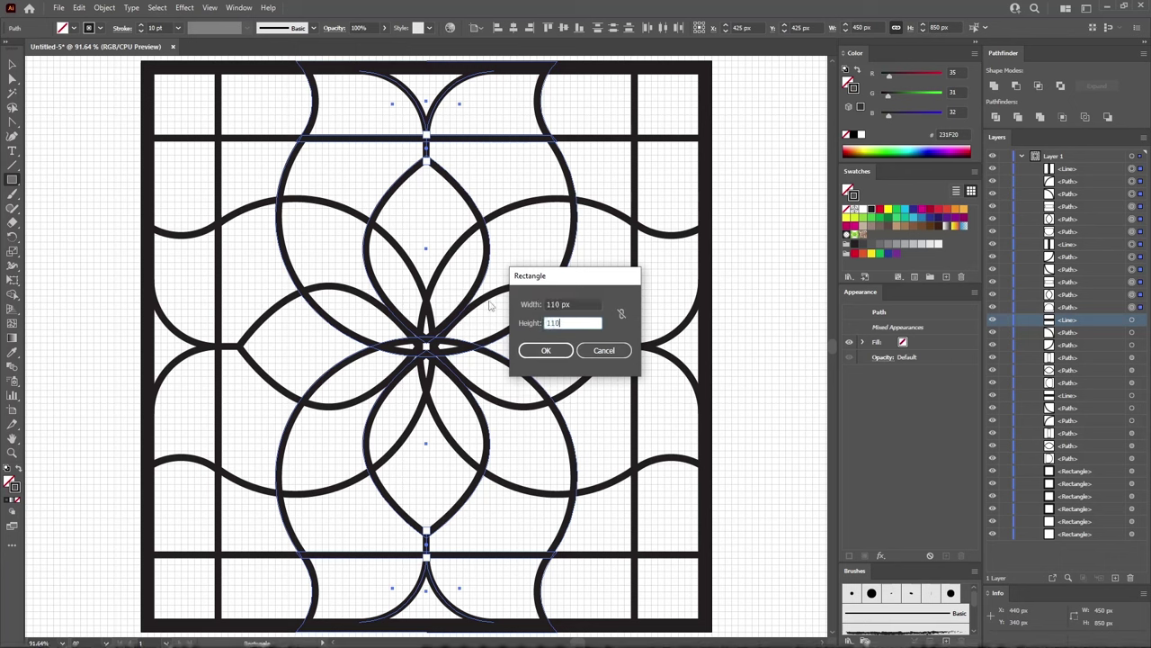
key(Return)
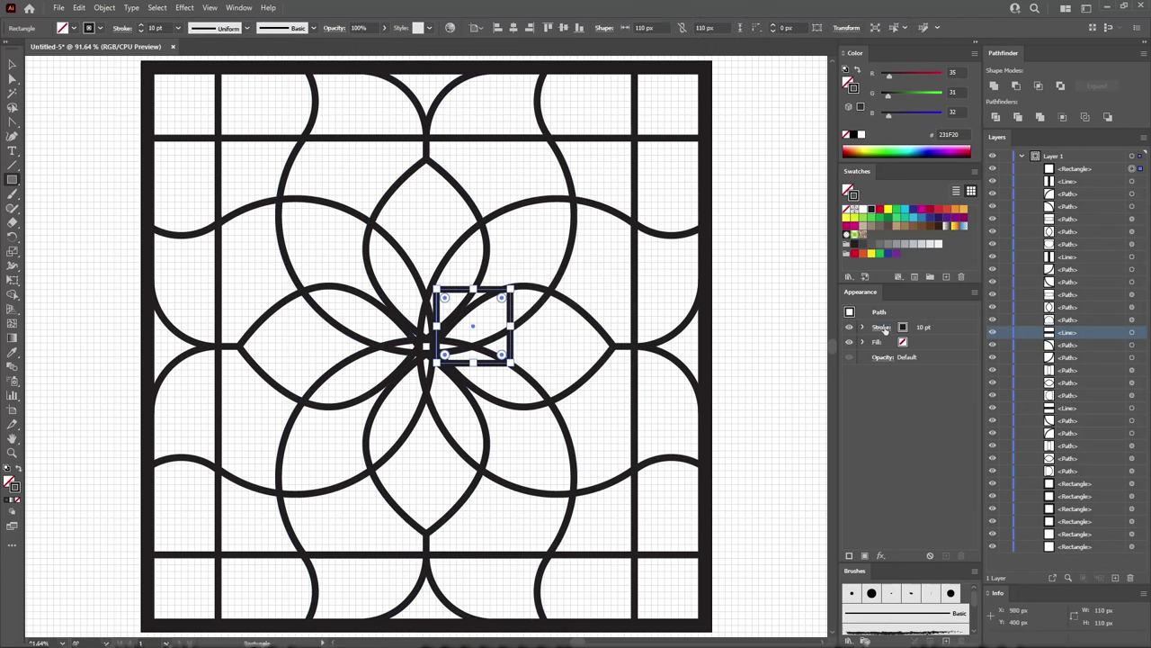
click(882, 326)
click(815, 394)
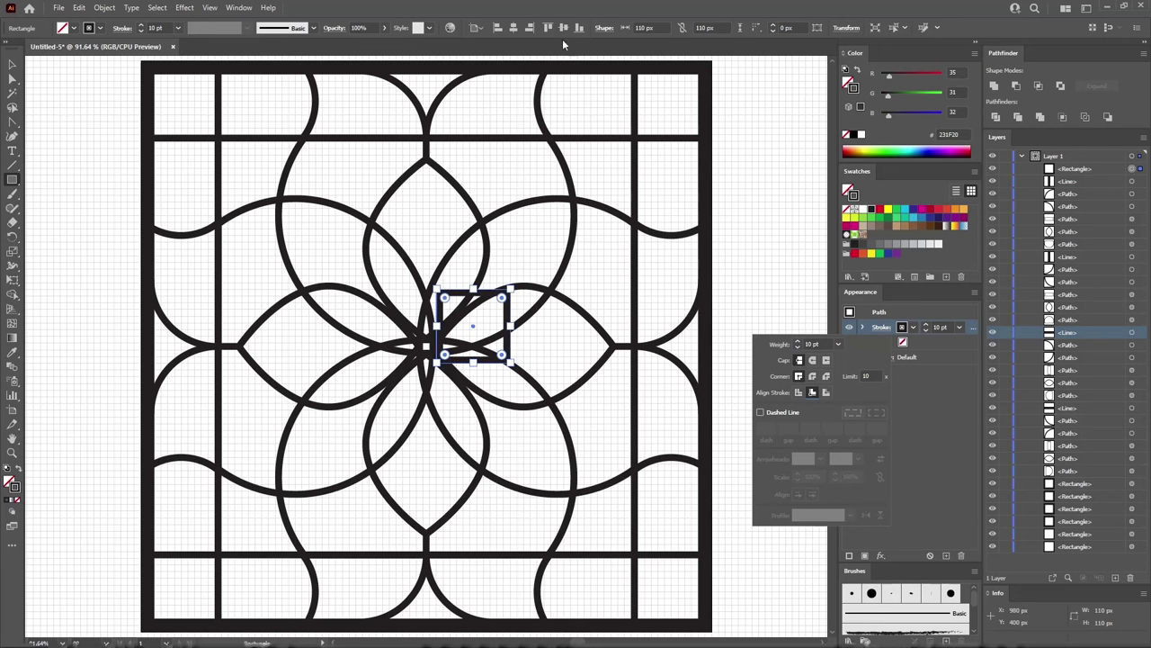
- Centre the small square horizontally and vertically on the artboard and rotate it 45° into a diamond
click(514, 28)
click(562, 28)
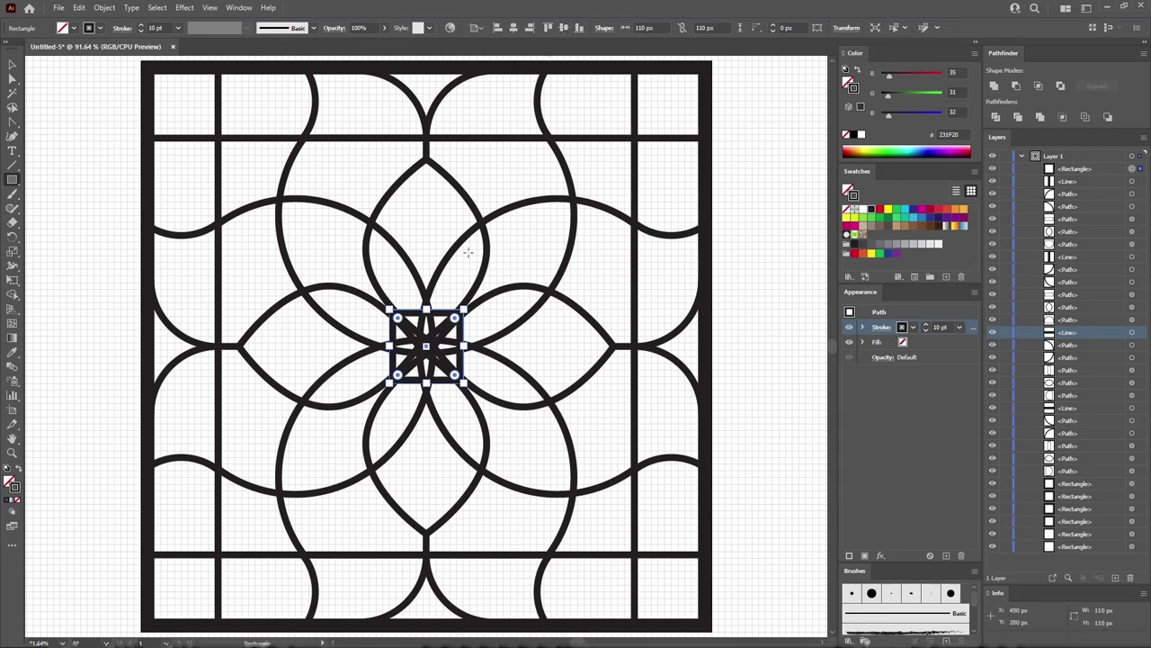
click(13, 65)
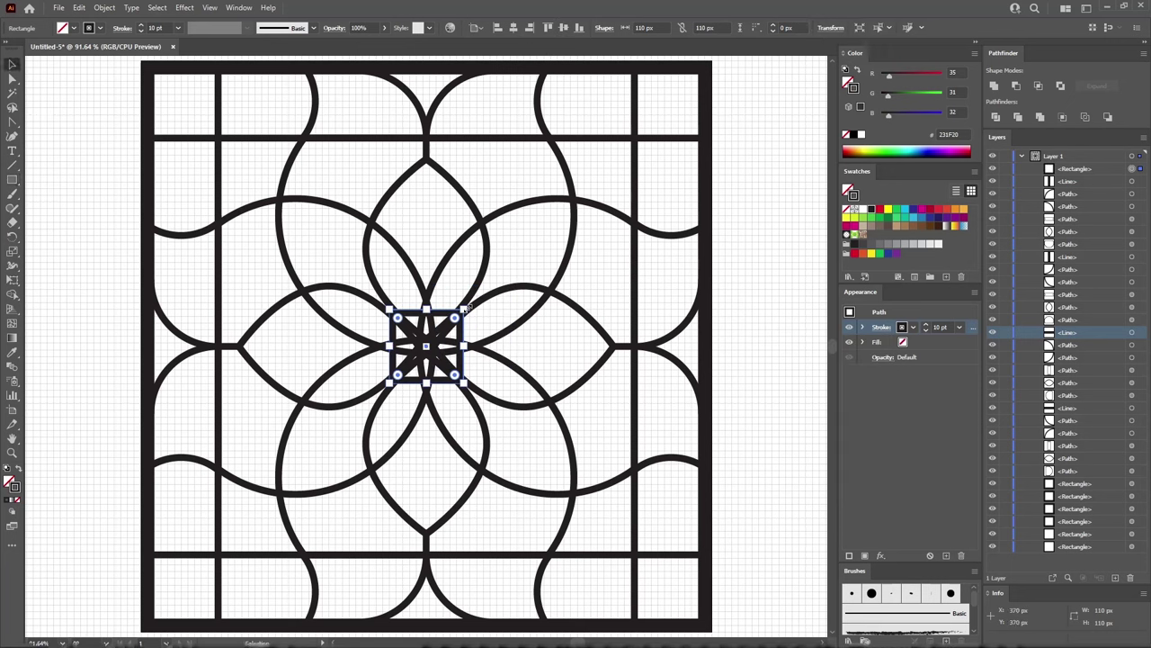
drag(468, 303, 500, 359)
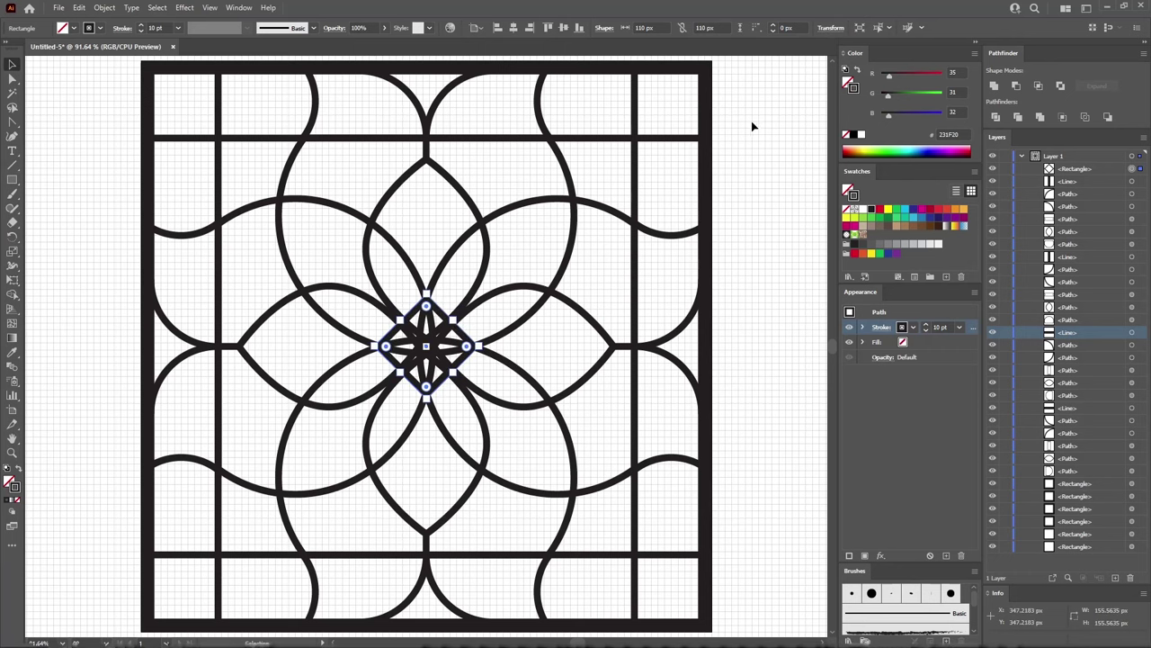
- Select all artwork and apply a Roughen effect with absolute size 1 px, detail 10/in and smooth points
drag(763, 90, 113, 603)
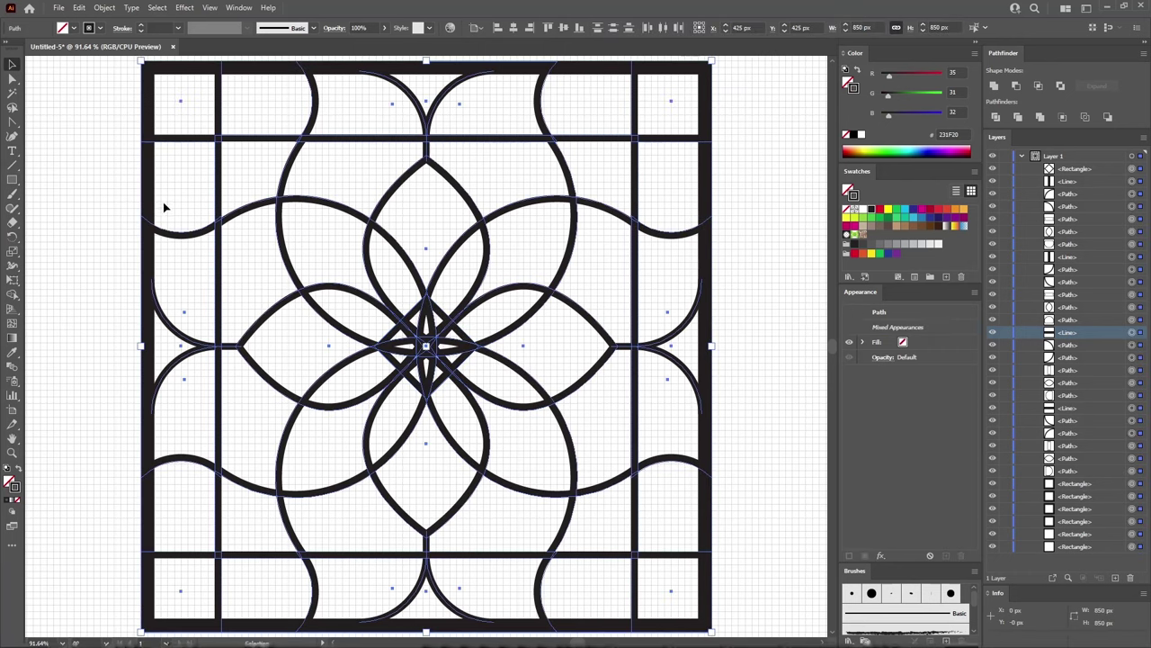
click(184, 8)
mouse_move(261, 106)
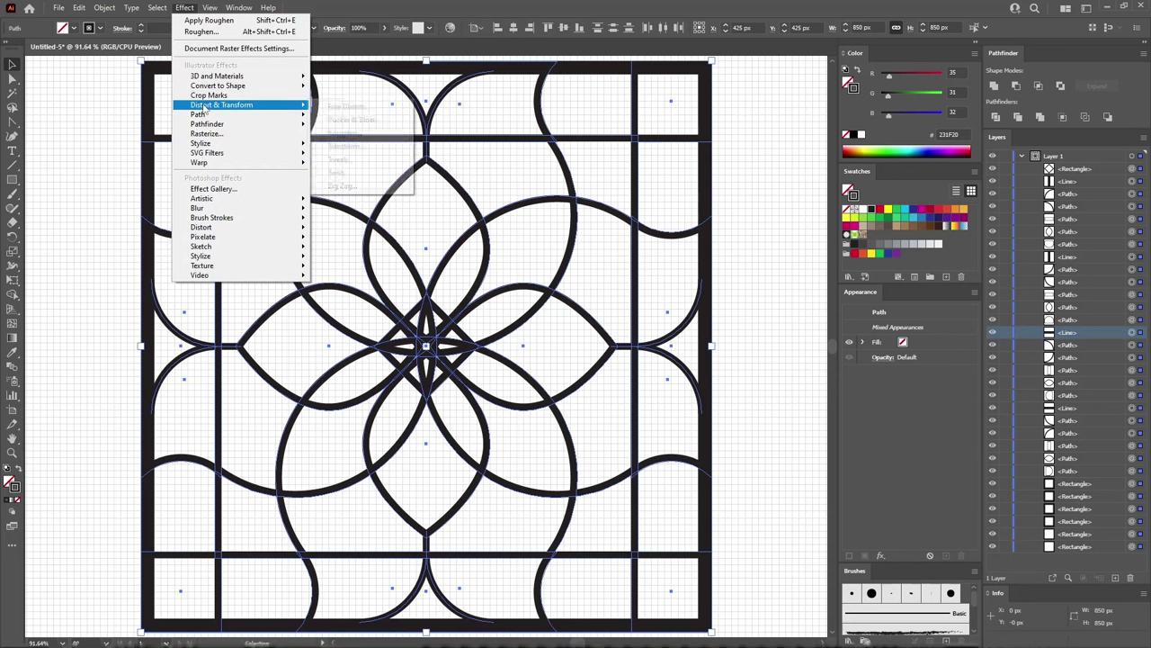
click(345, 133)
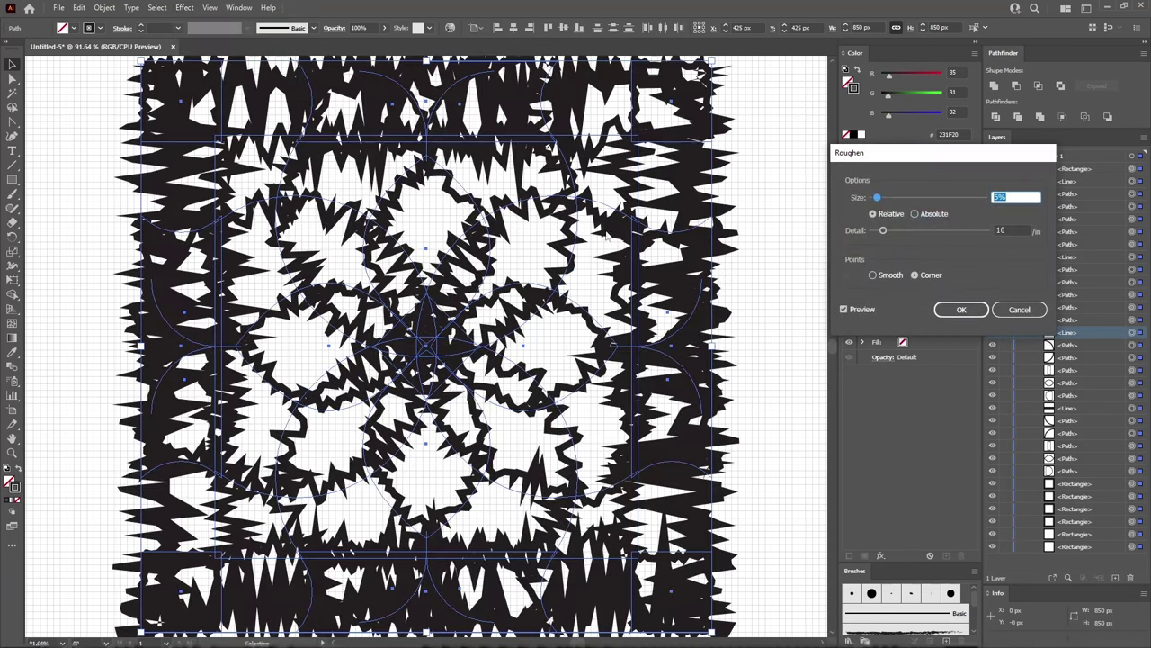
click(915, 213)
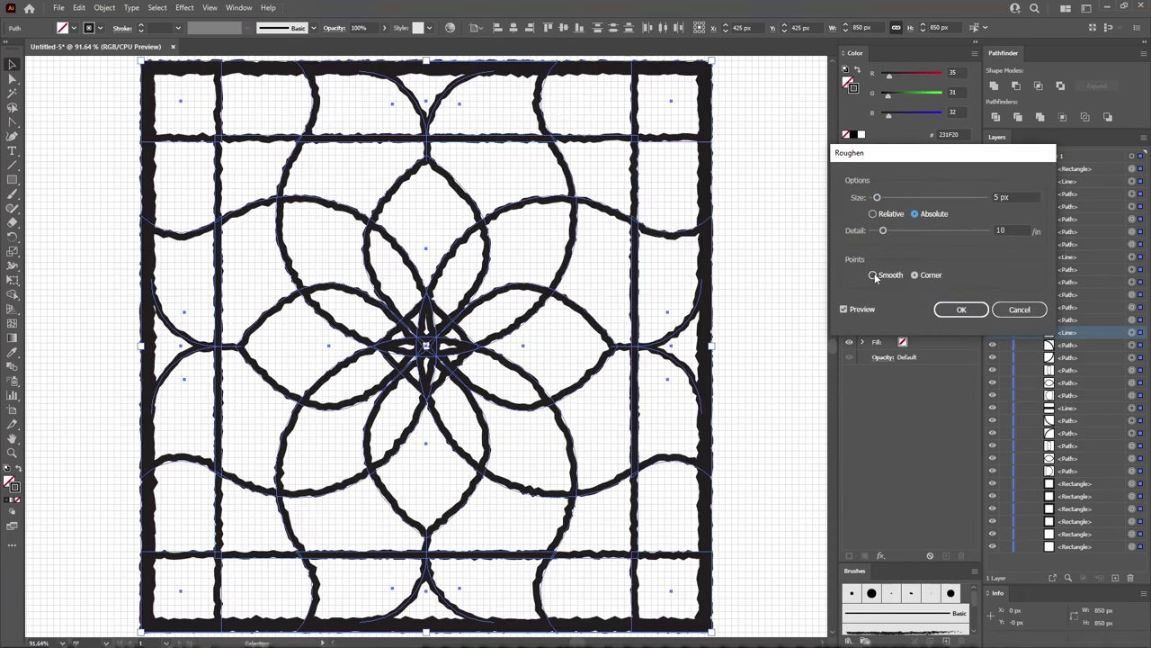
click(873, 276)
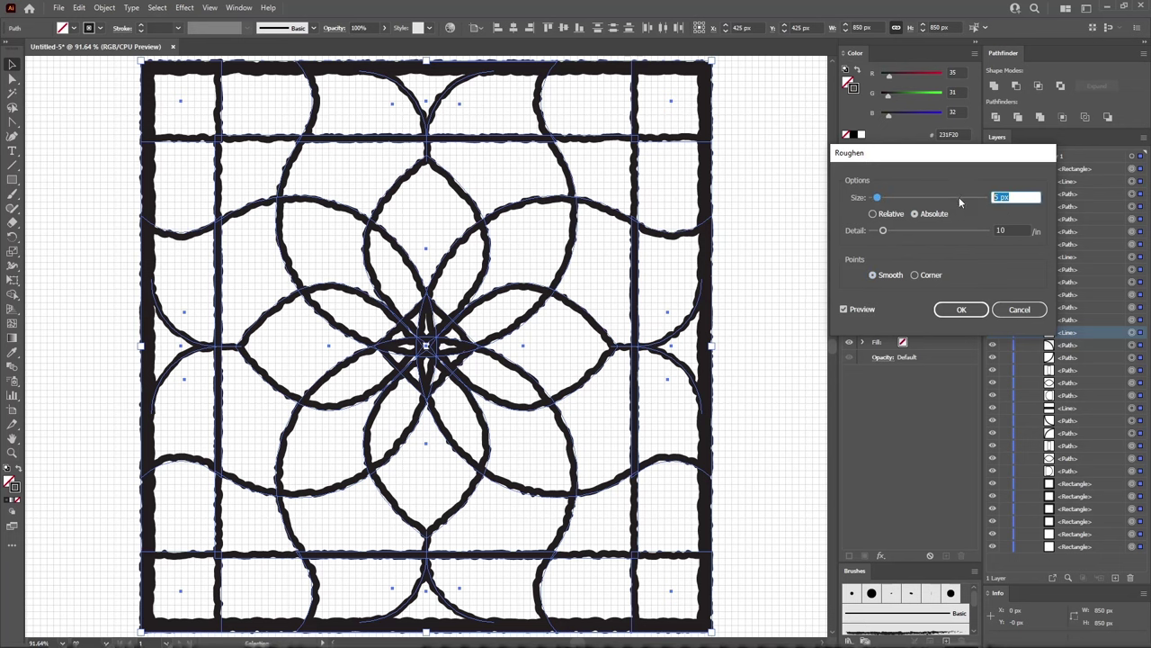
key(Tab)
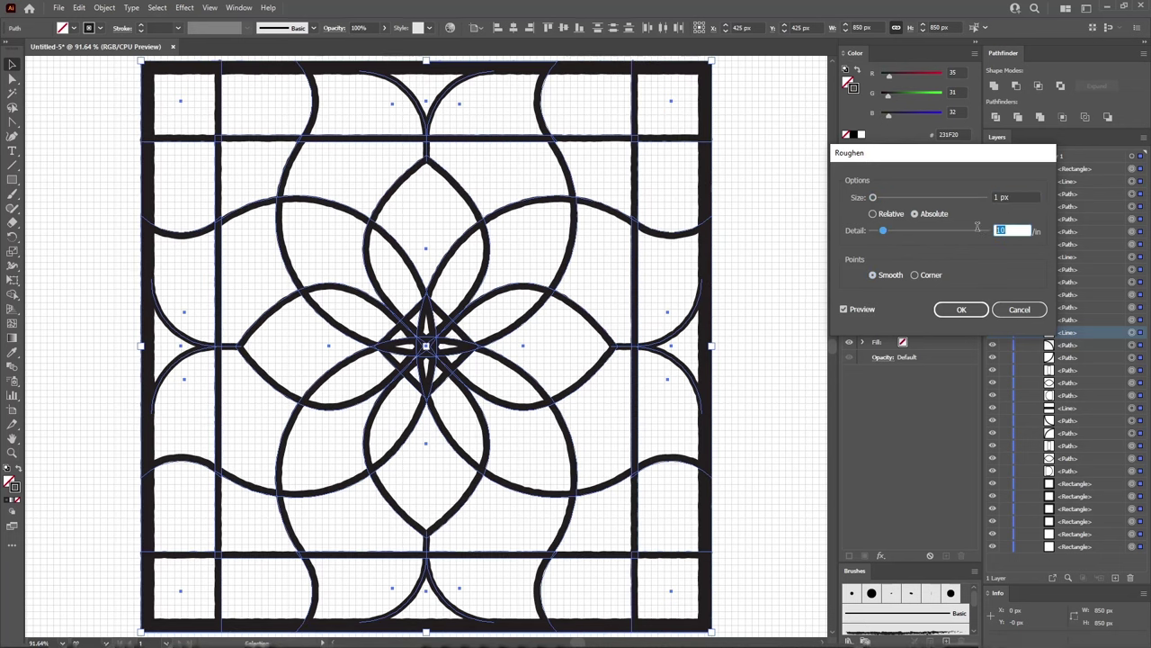
click(962, 310)
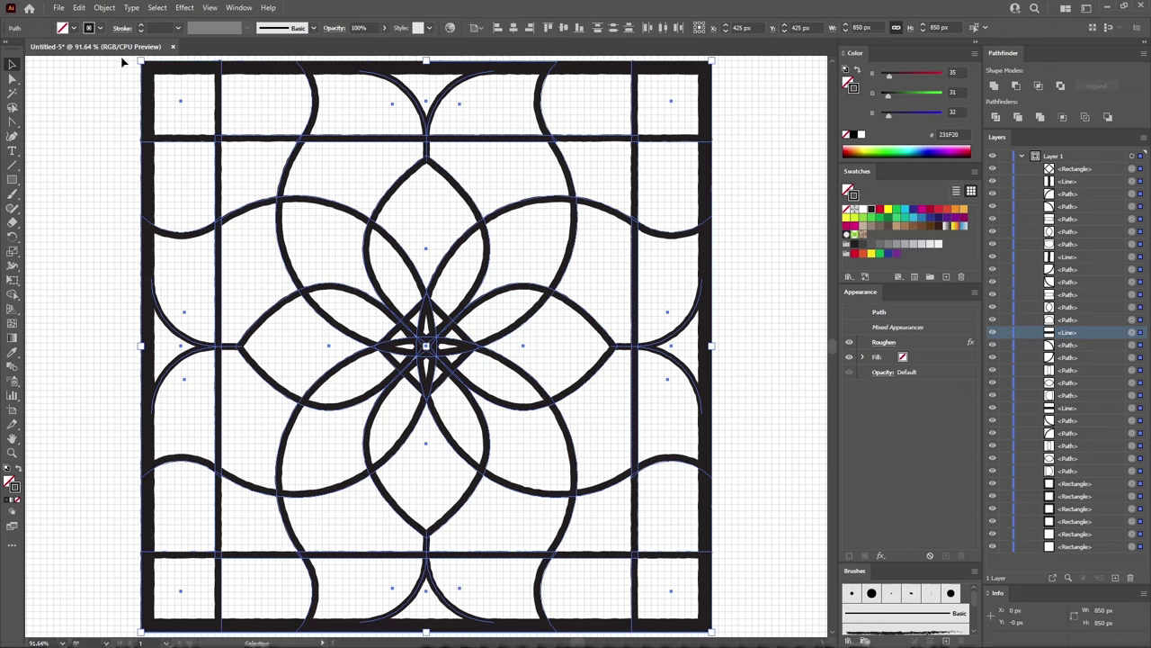
- Expand the appearance of all the roughened artwork, outline its strokes and deselect it
click(104, 7)
click(135, 162)
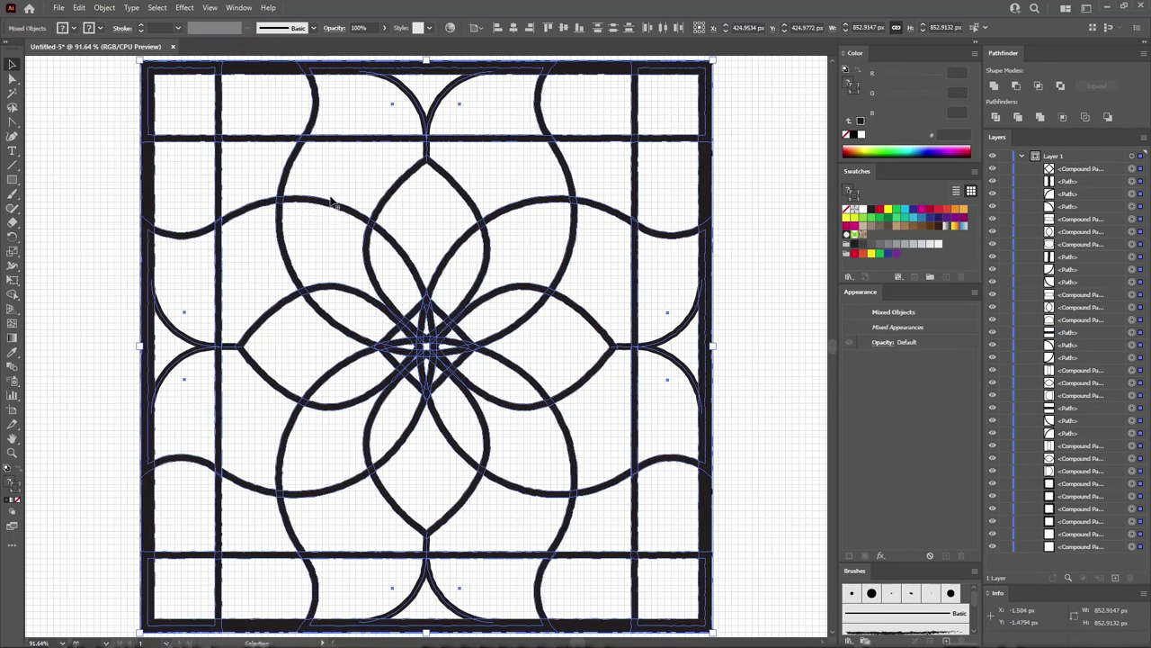
click(105, 8)
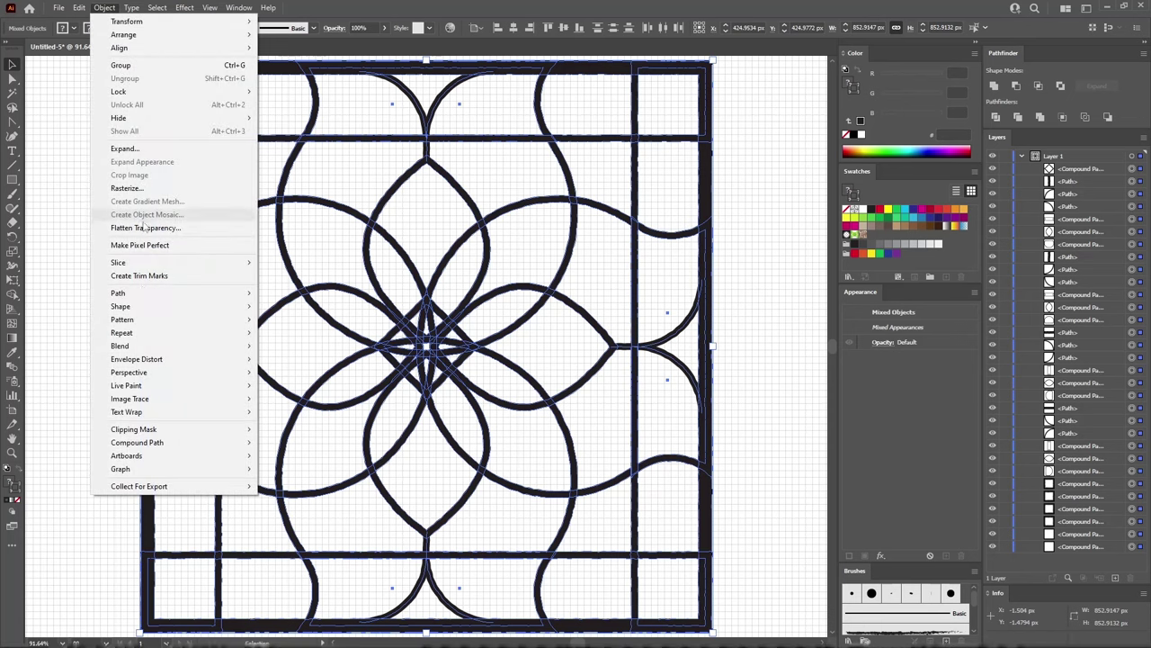
mouse_move(171, 293)
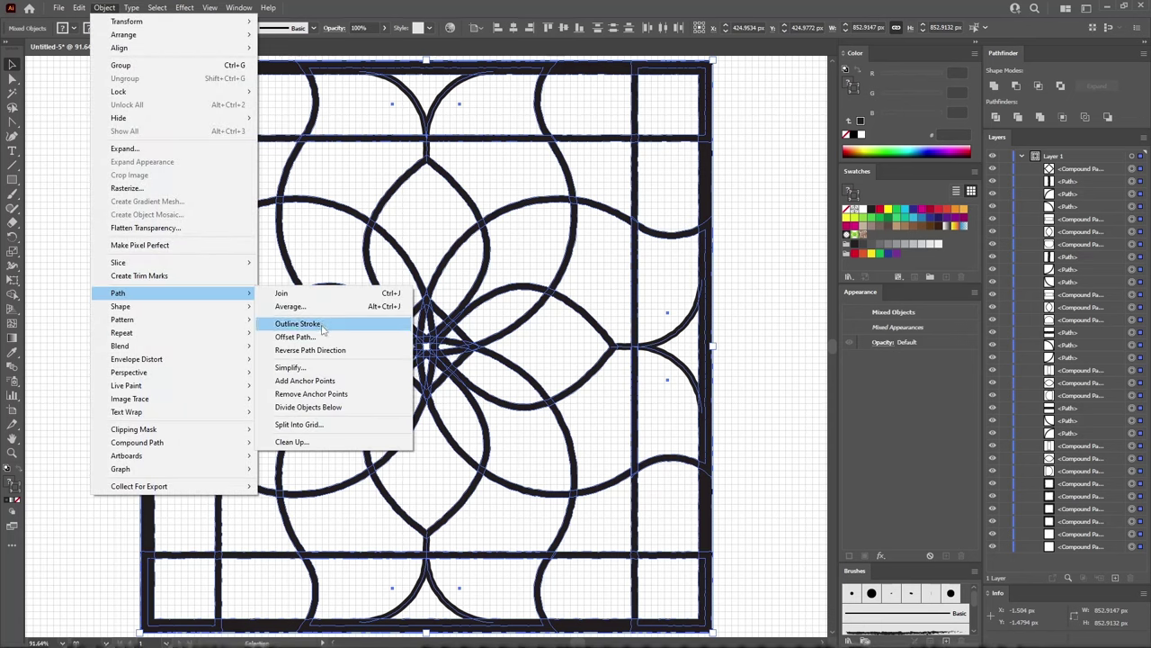
click(325, 323)
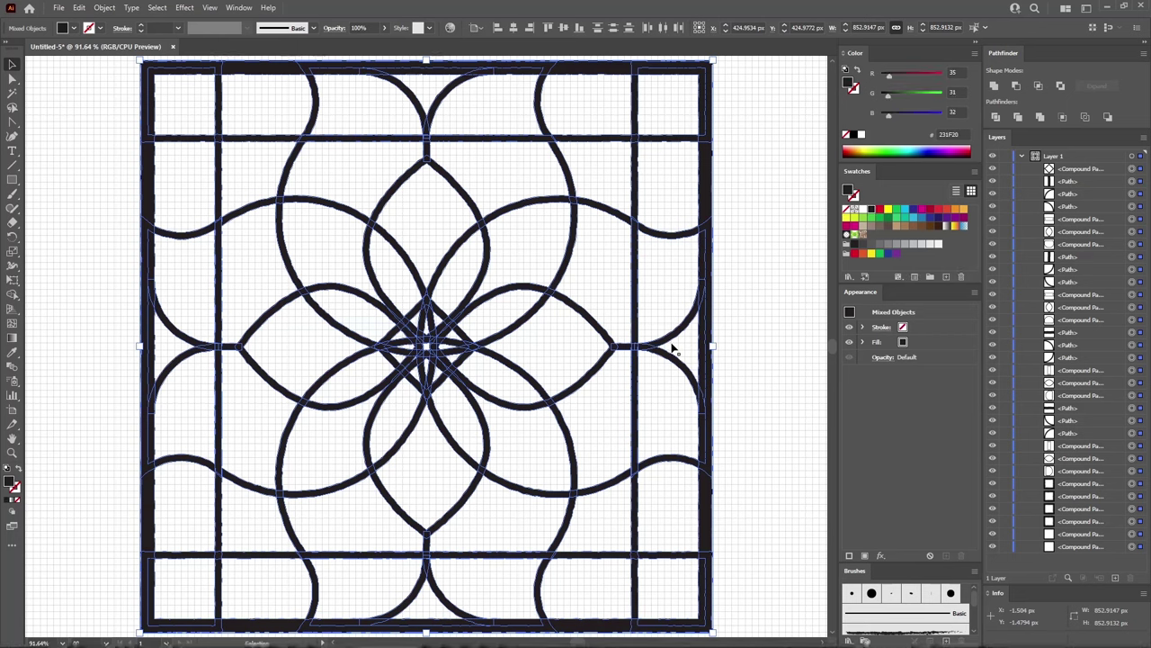
click(760, 334)
- Duplicate the central diamond outline in place and delete the copy's outer contour so only a solid inner diamond remains
click(461, 336)
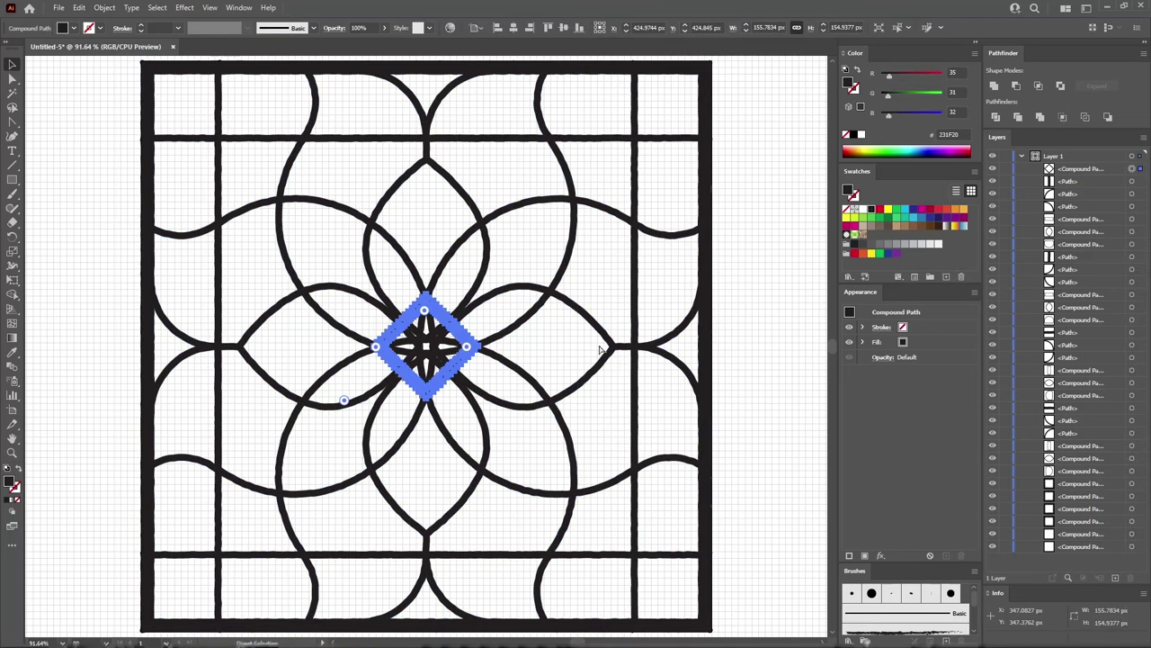
key(ctrl+c)
key(ctrl+f)
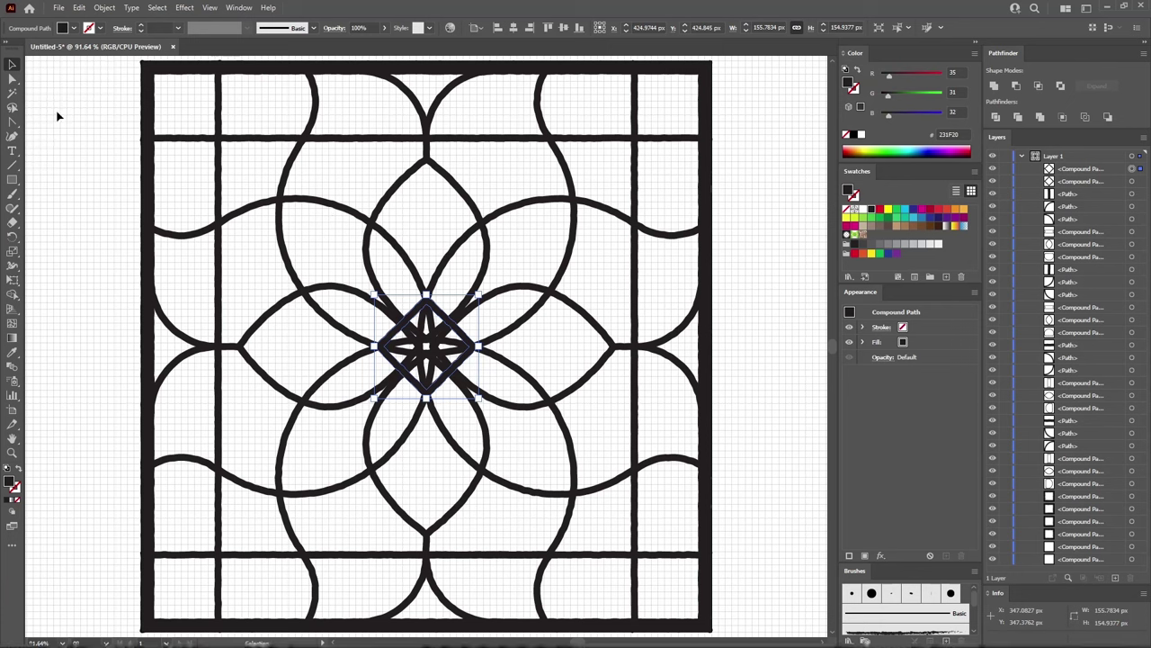
click(13, 79)
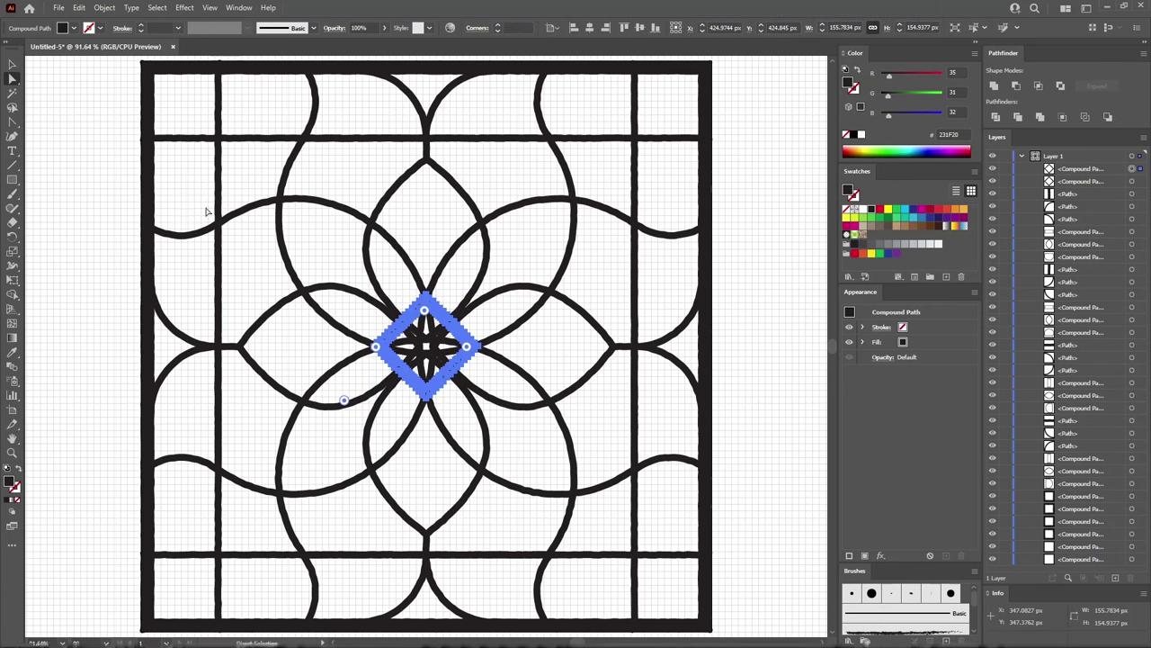
click(462, 365)
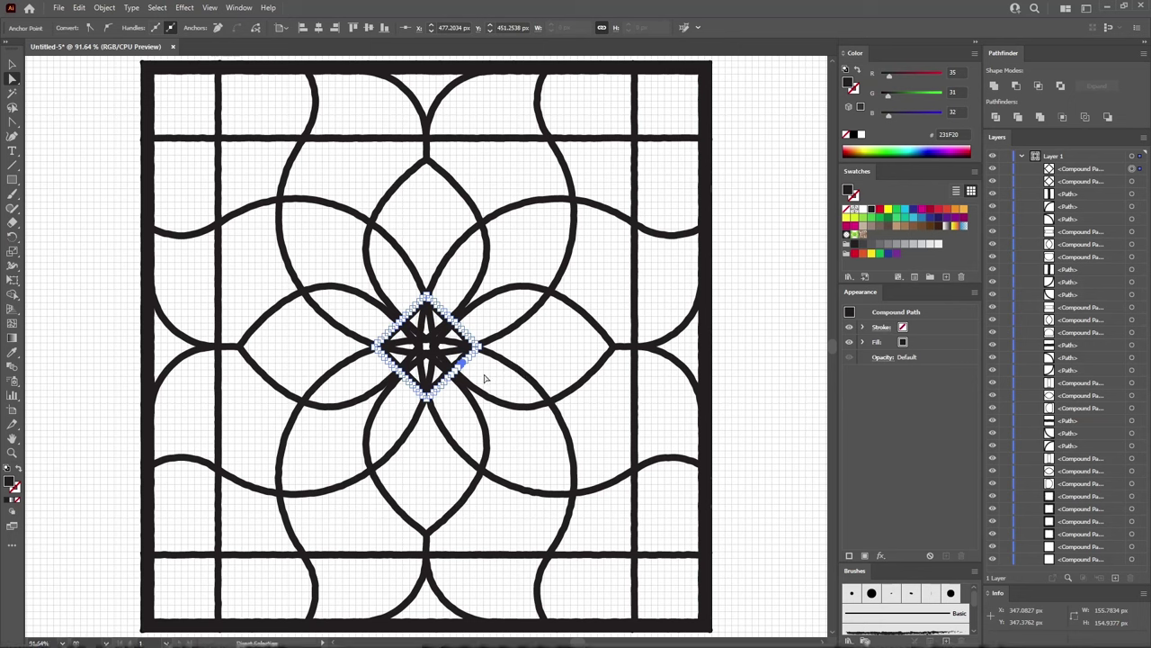
click(490, 376)
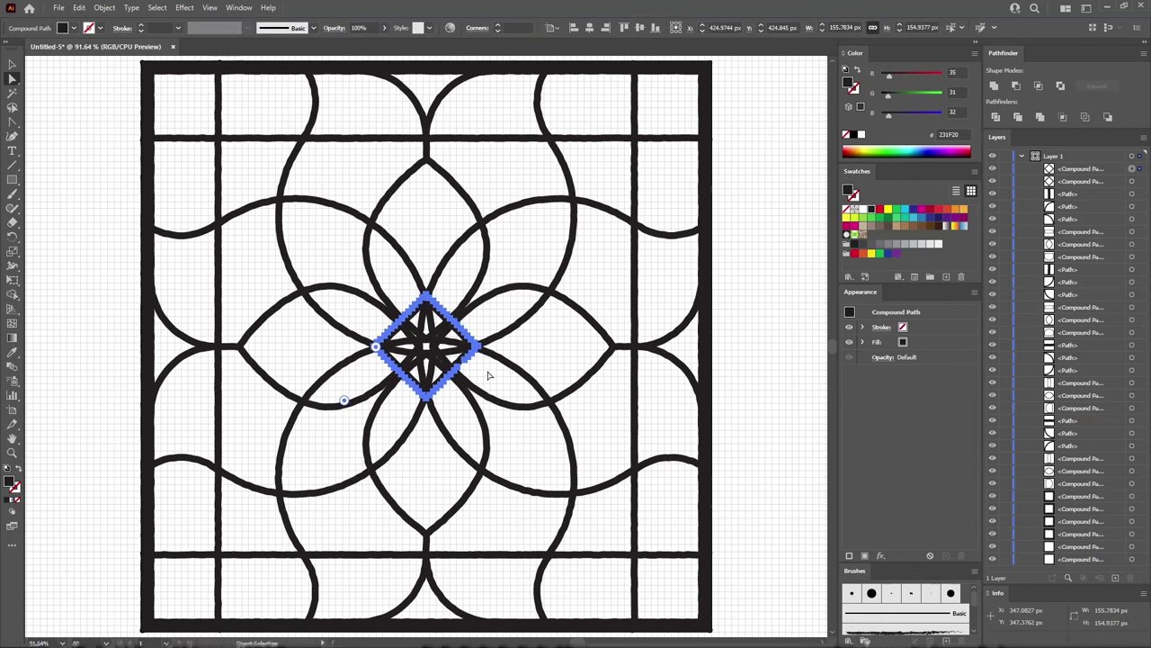
click(489, 376)
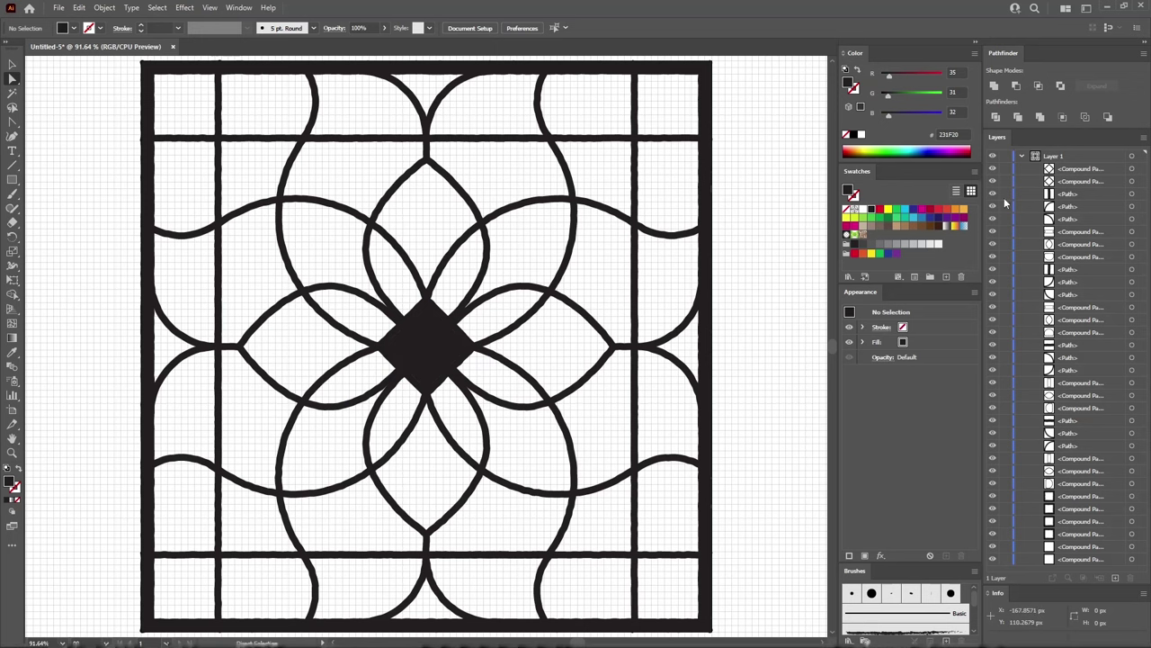
- Fill the solid inner diamond with the red swatch (ED1C24)
click(1023, 158)
click(1023, 158)
click(1132, 169)
click(936, 338)
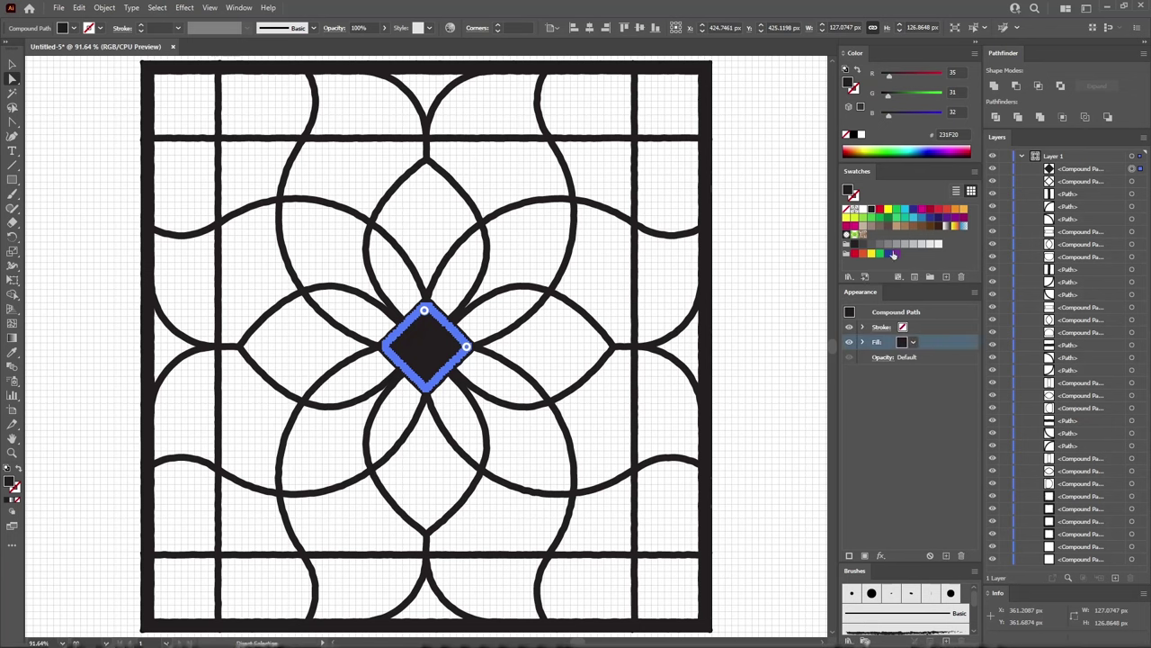
click(880, 210)
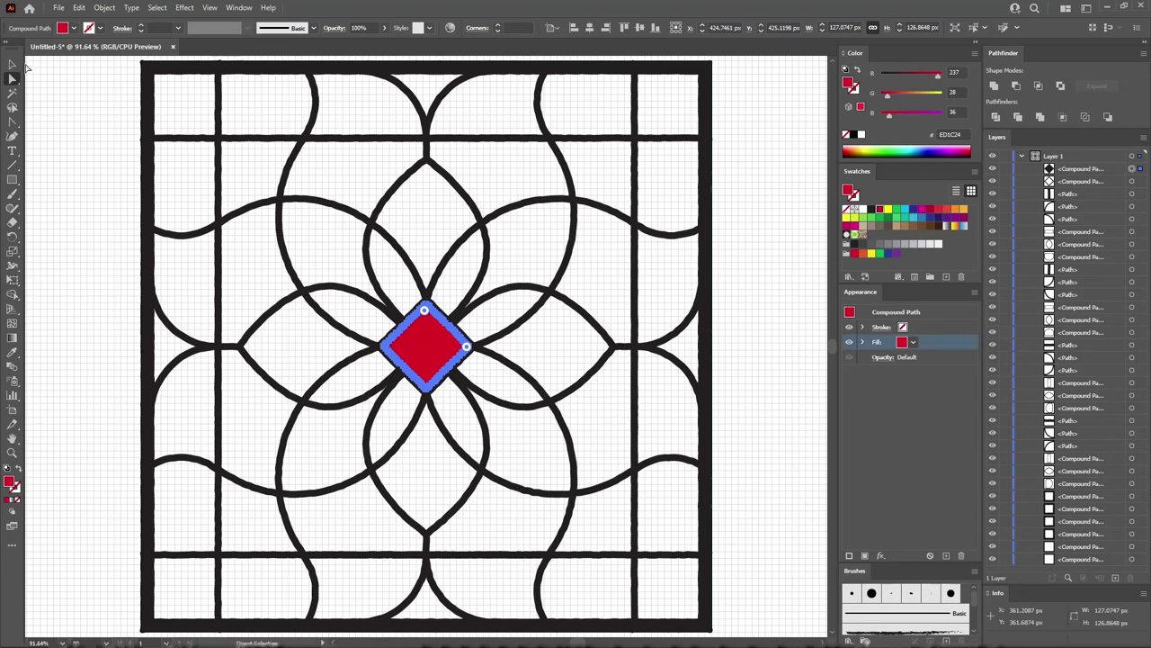
- Unite all the dark line shapes into a single compound path, leaving the red central diamond out of the selection
click(13, 64)
drag(229, 200, 763, 584)
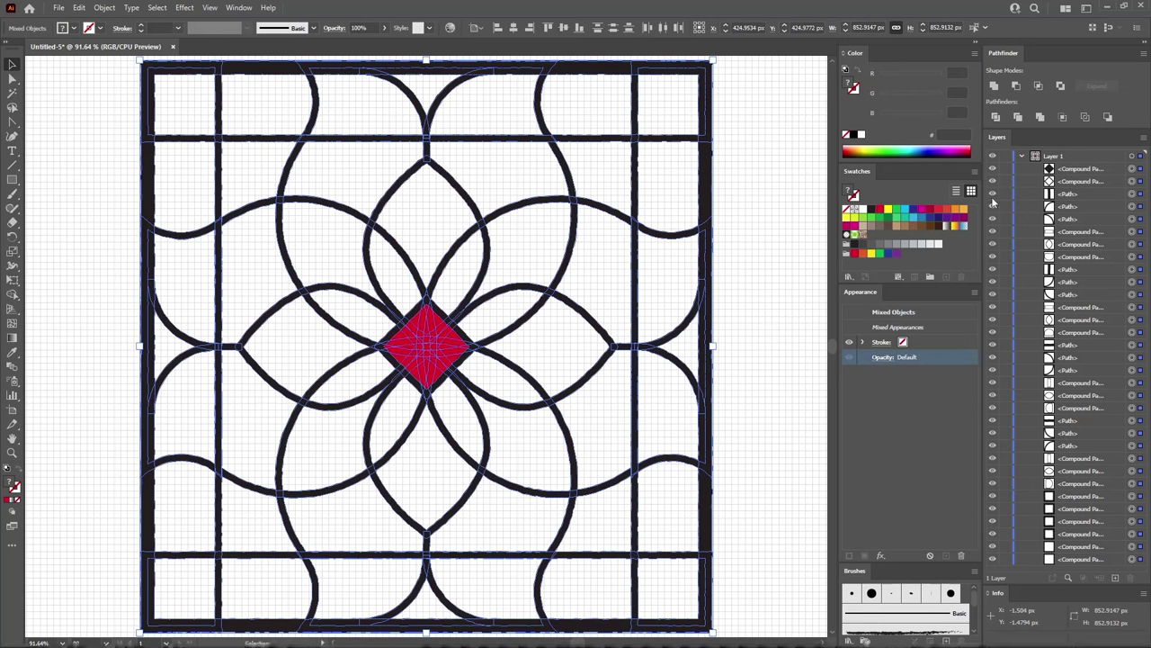
click(1022, 157)
click(1021, 158)
shift+click(1132, 169)
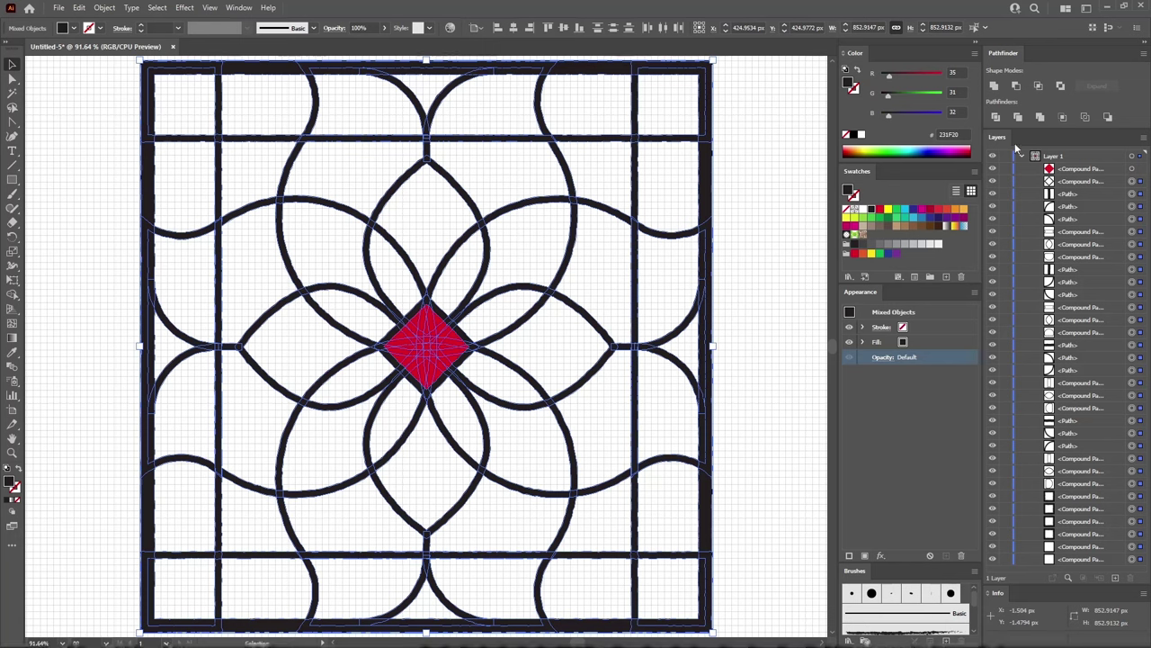
click(995, 86)
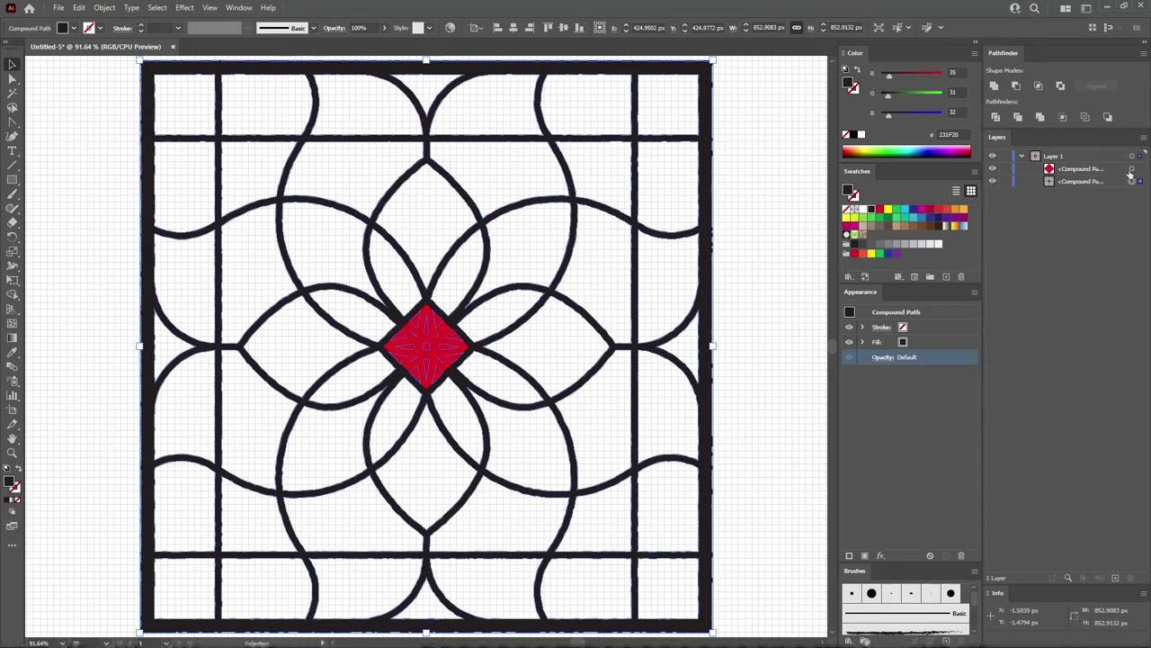
- Subtract the red diamond from the united line work with Minus Front and deselect the result
shift+click(1131, 170)
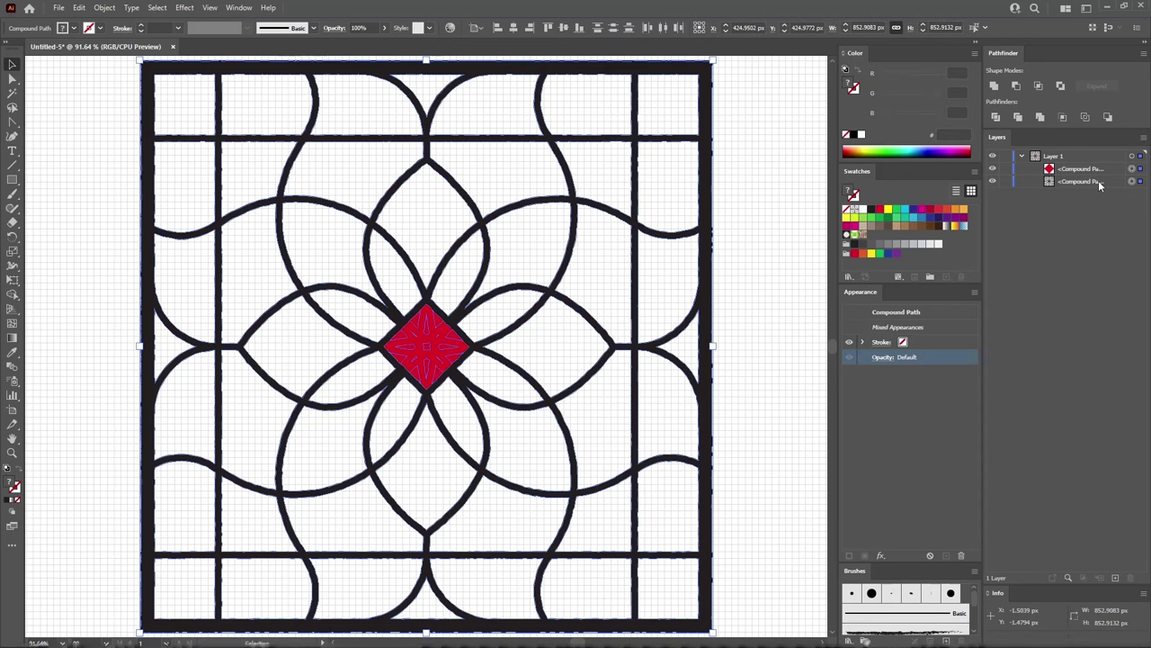
click(1017, 88)
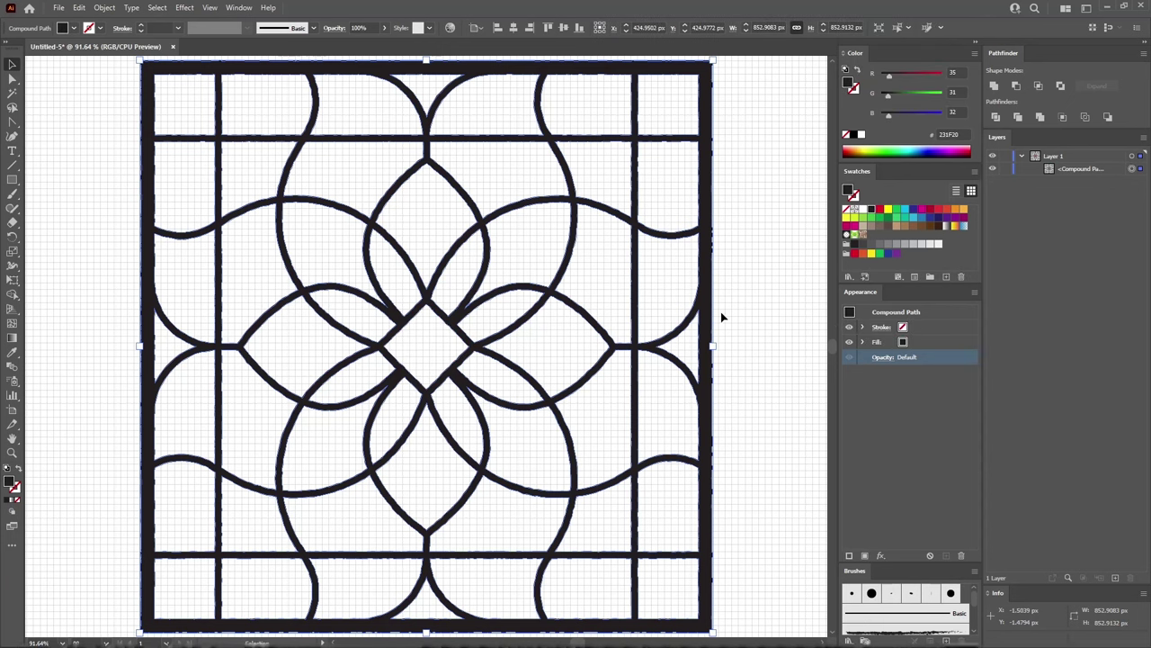
click(771, 304)
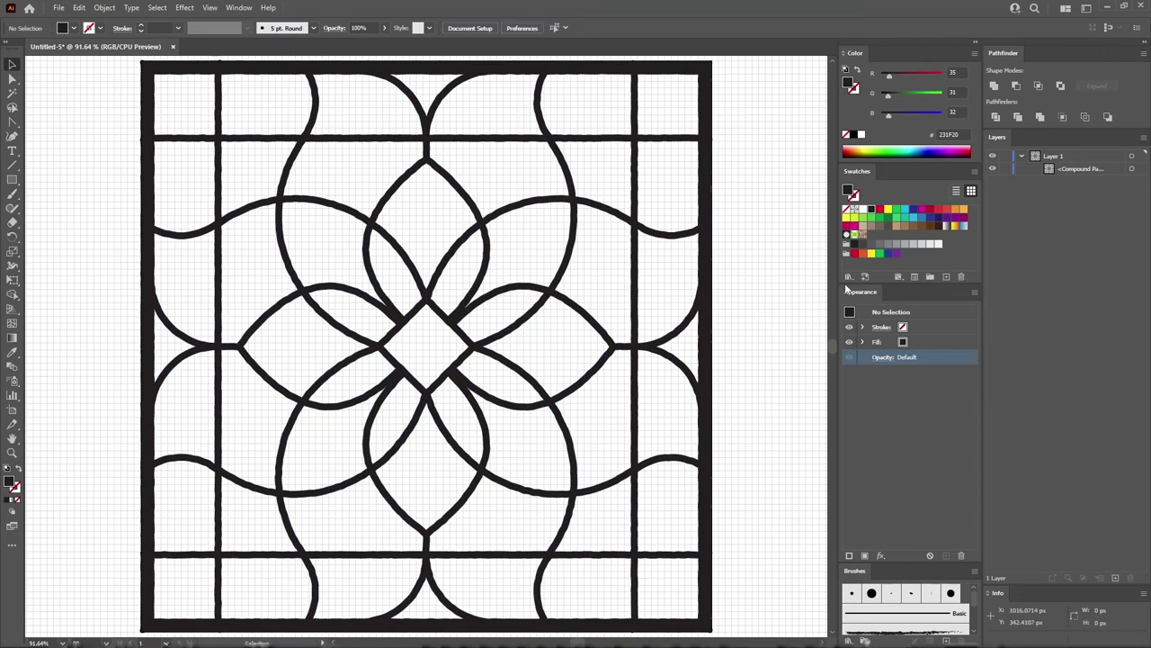
- Rename the united compound path as "frame"
double_click(1071, 169)
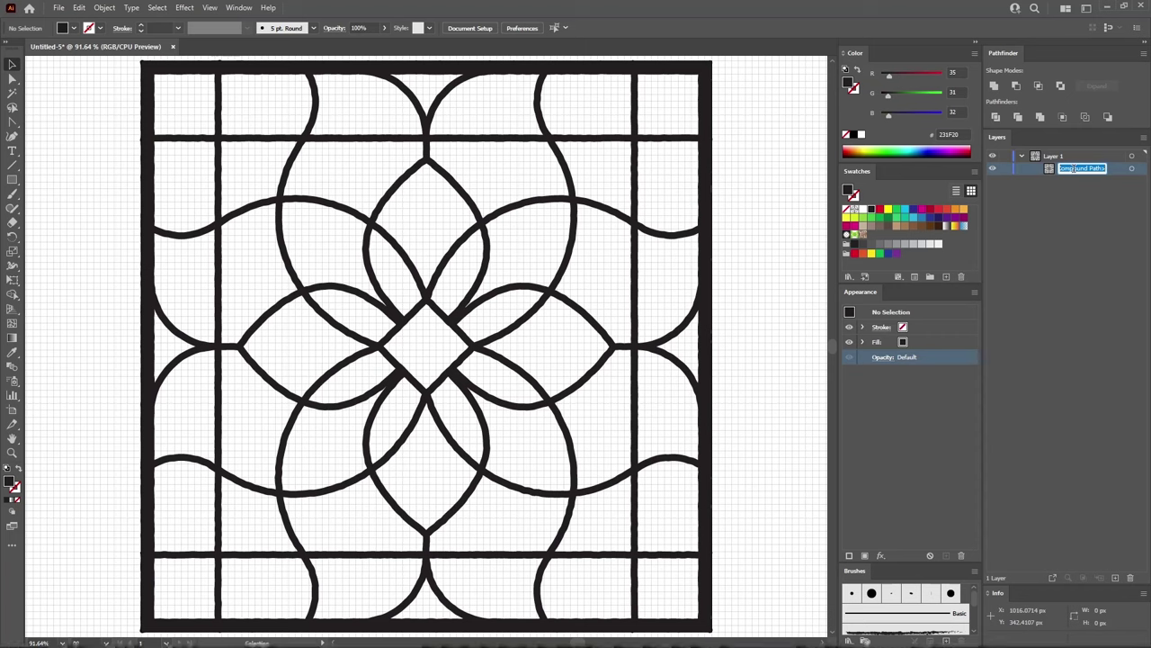
text(frame)
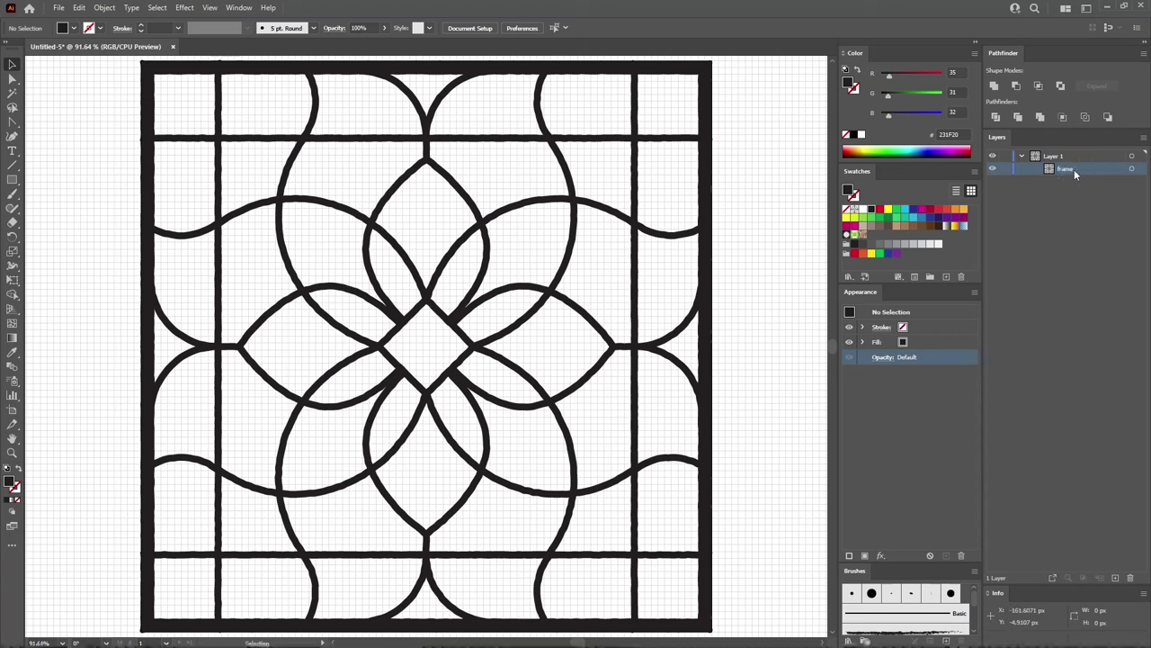
key(Return)
- Fill the frame with dark navy, RGB 27, 35, 58, and deselect it
click(889, 75)
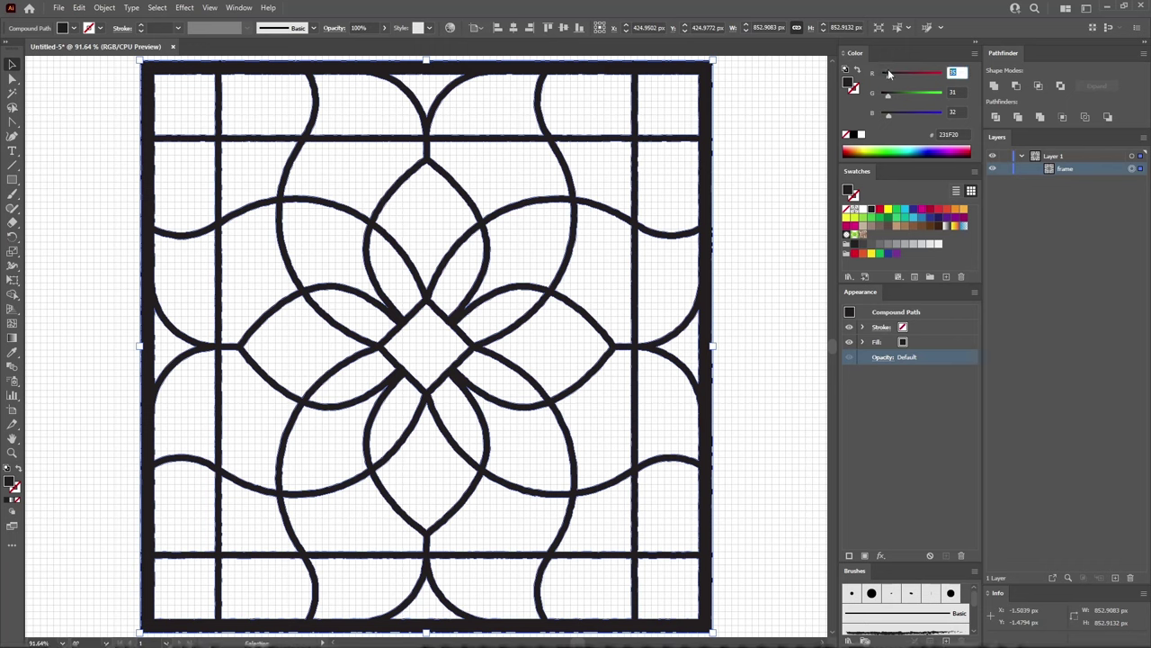
text(27)
key(Tab)
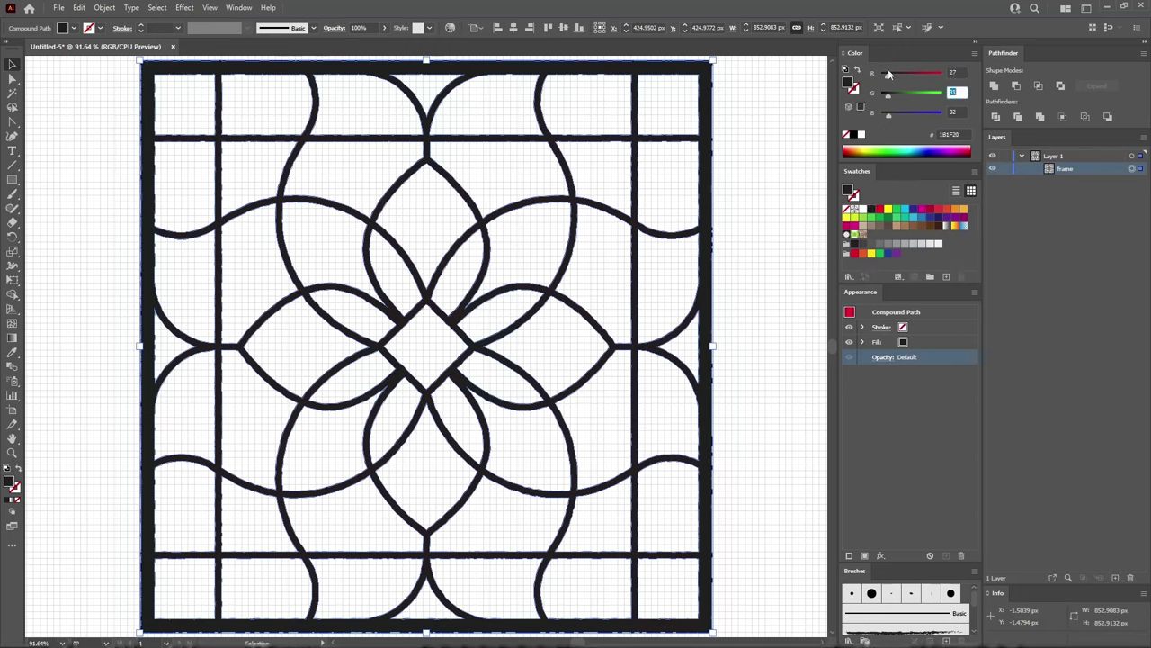
key(Tab)
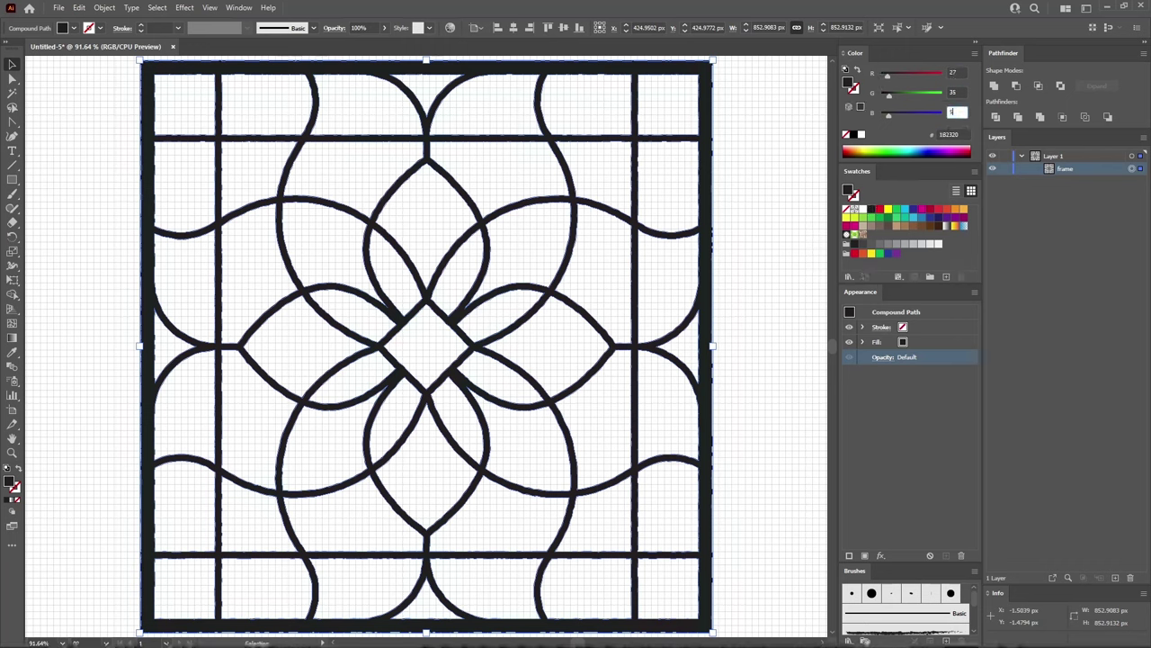
text(58)
key(Return)
click(115, 214)
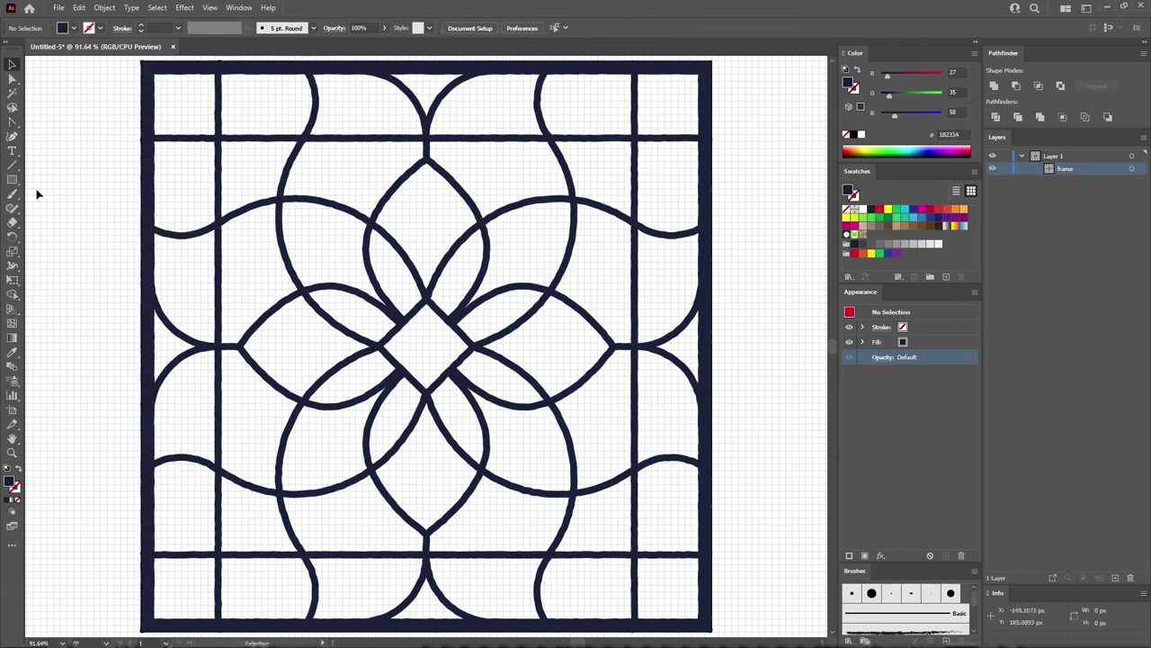
- Create an 830 x 830 px rectangle and centre it horizontally and vertically on the artboard
click(14, 180)
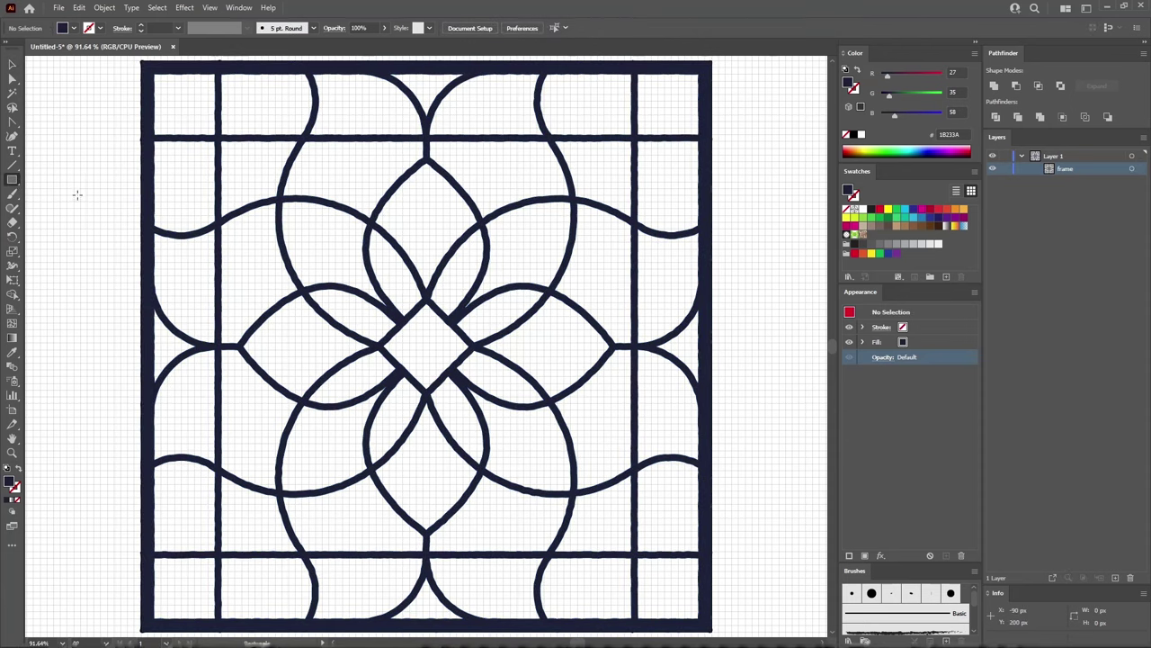
click(163, 261)
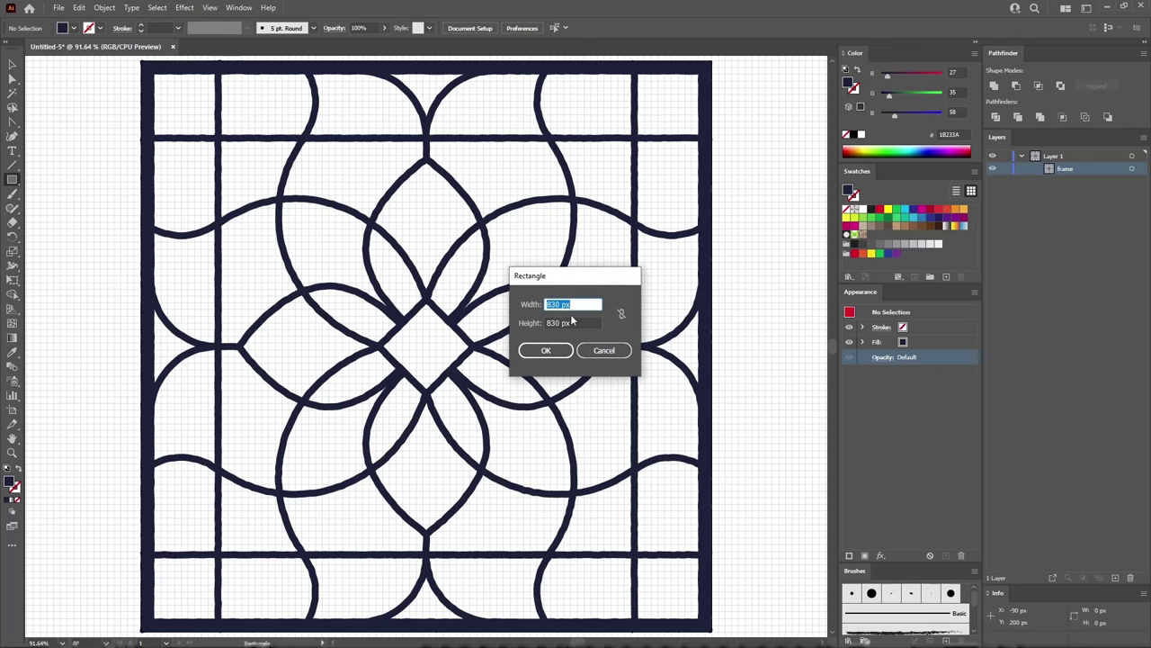
click(549, 350)
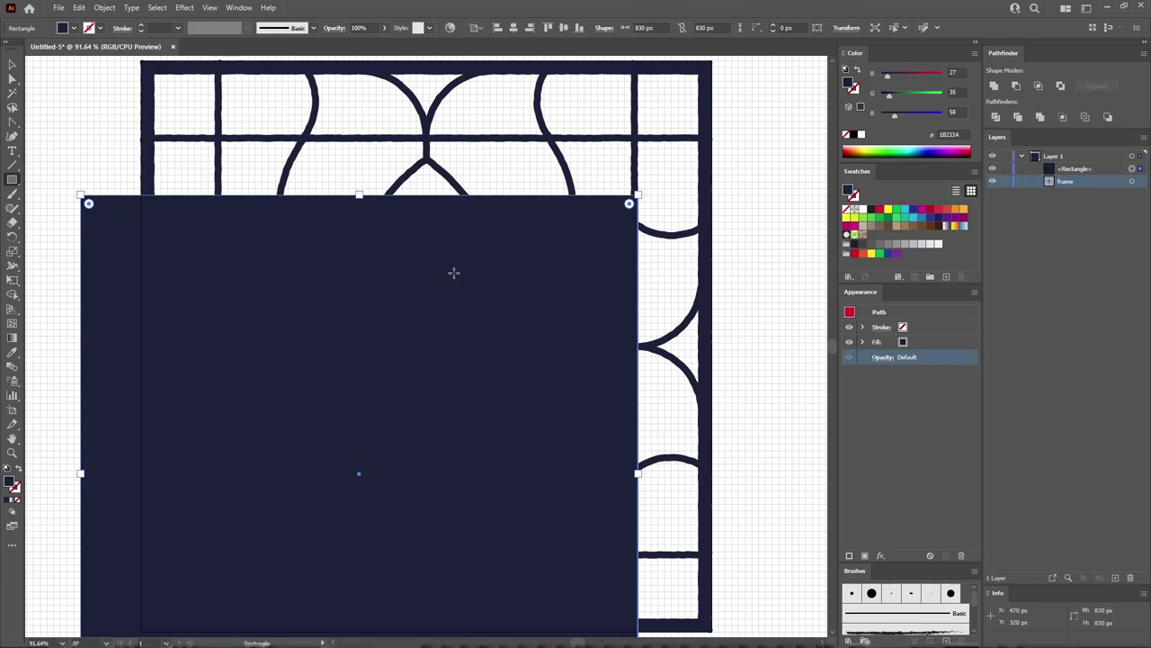
click(514, 28)
click(563, 29)
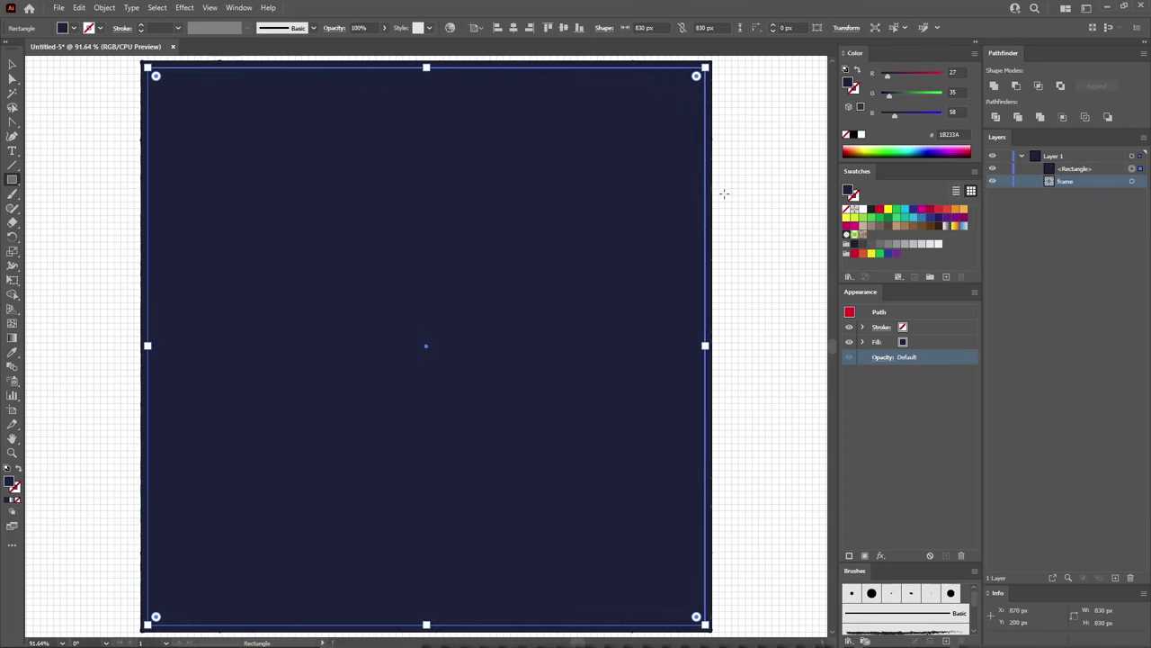
- Fill the rectangle with the yellow swatch (FFDE17) and move it below the frame in the layer order
click(931, 344)
click(871, 252)
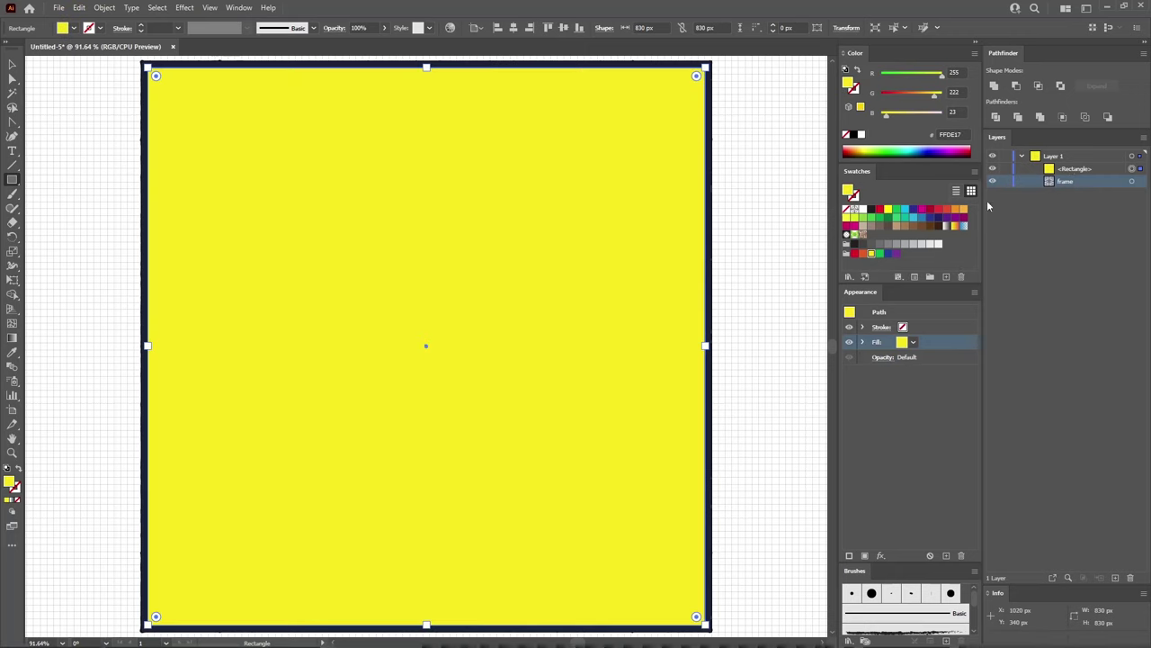
drag(1077, 169, 1090, 186)
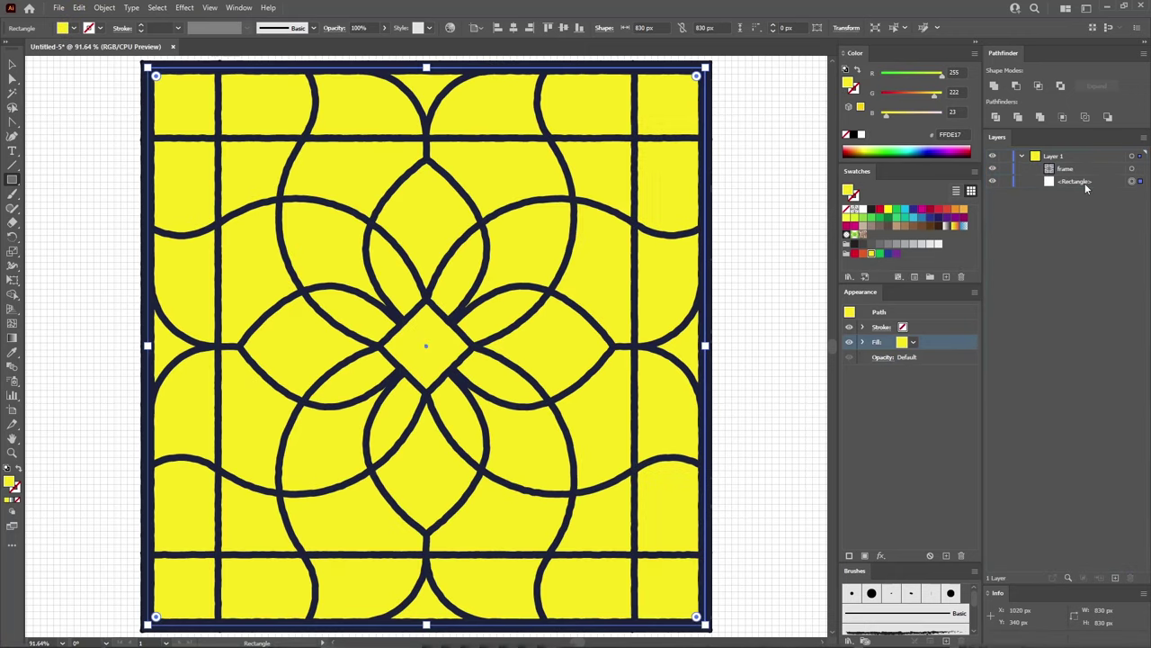
- Duplicate the frame in place and subtract one copy from the yellow rectangle with Minus Front to cut separate panes
click(1133, 170)
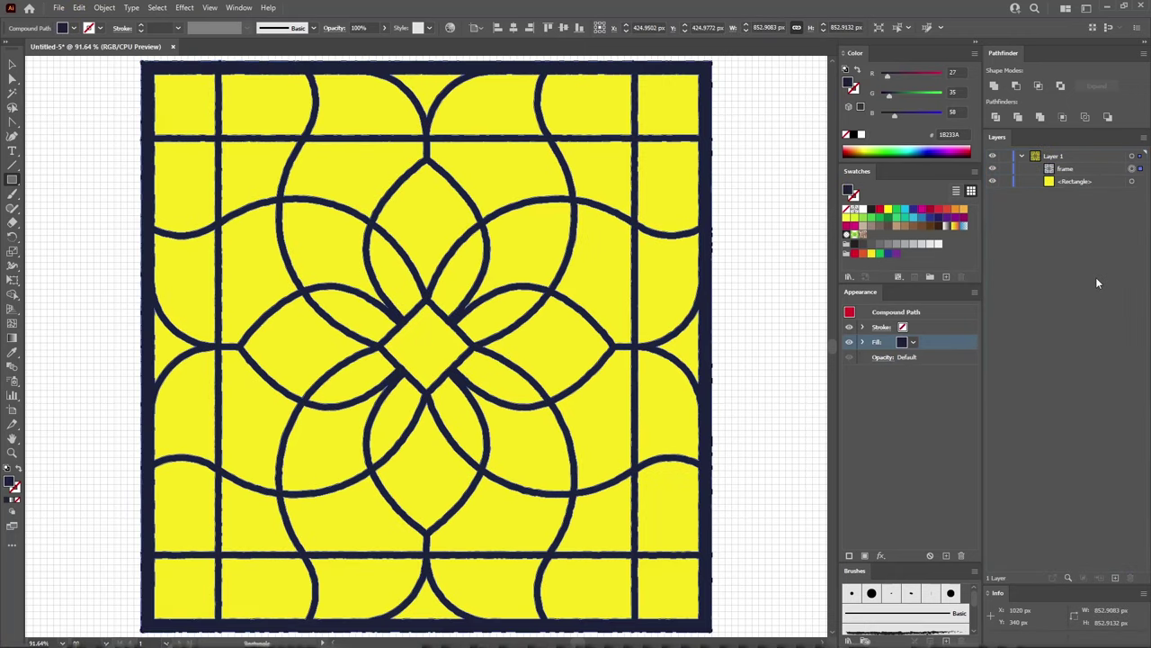
key(ctrl+c)
key(ctrl+f)
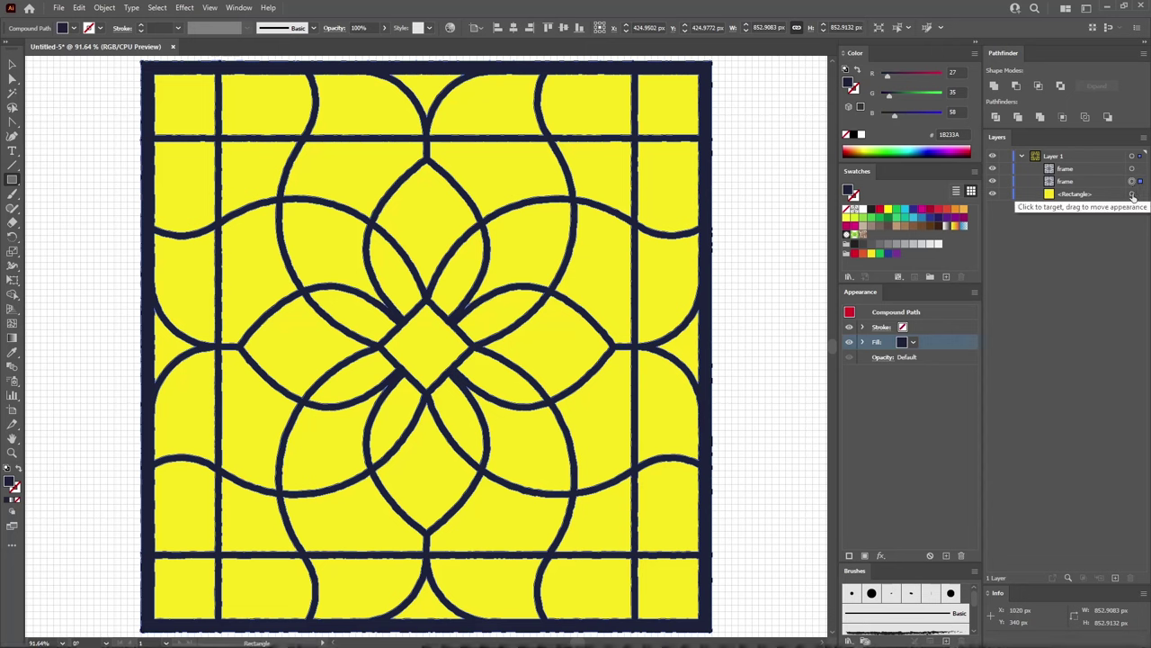
shift+click(1132, 195)
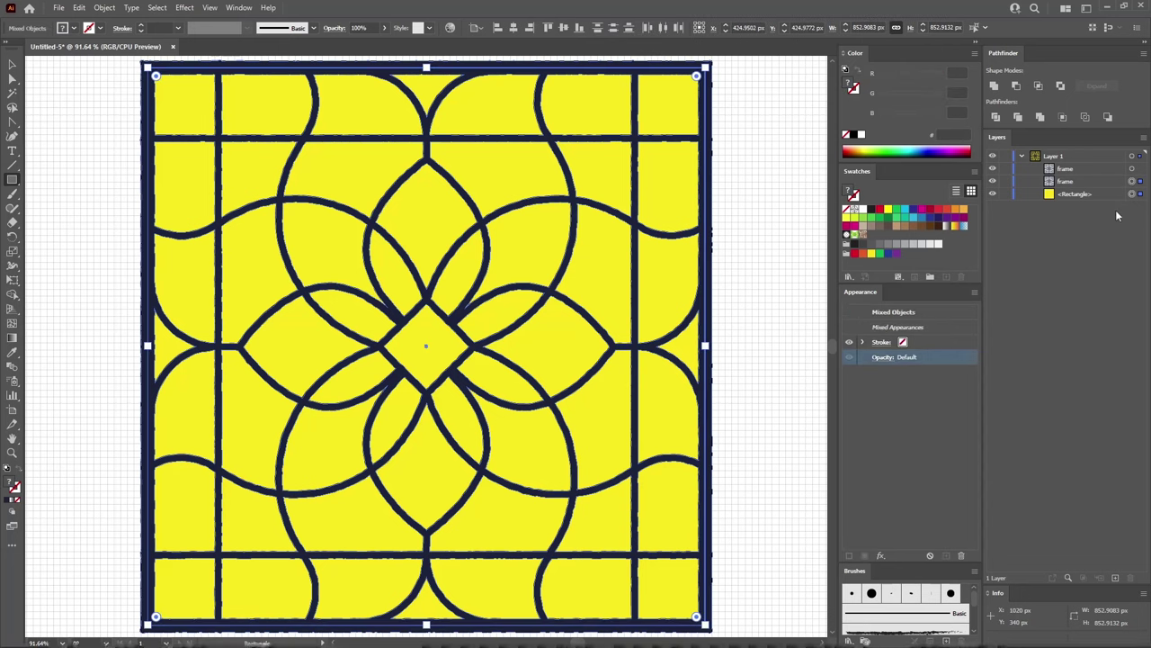
click(1017, 85)
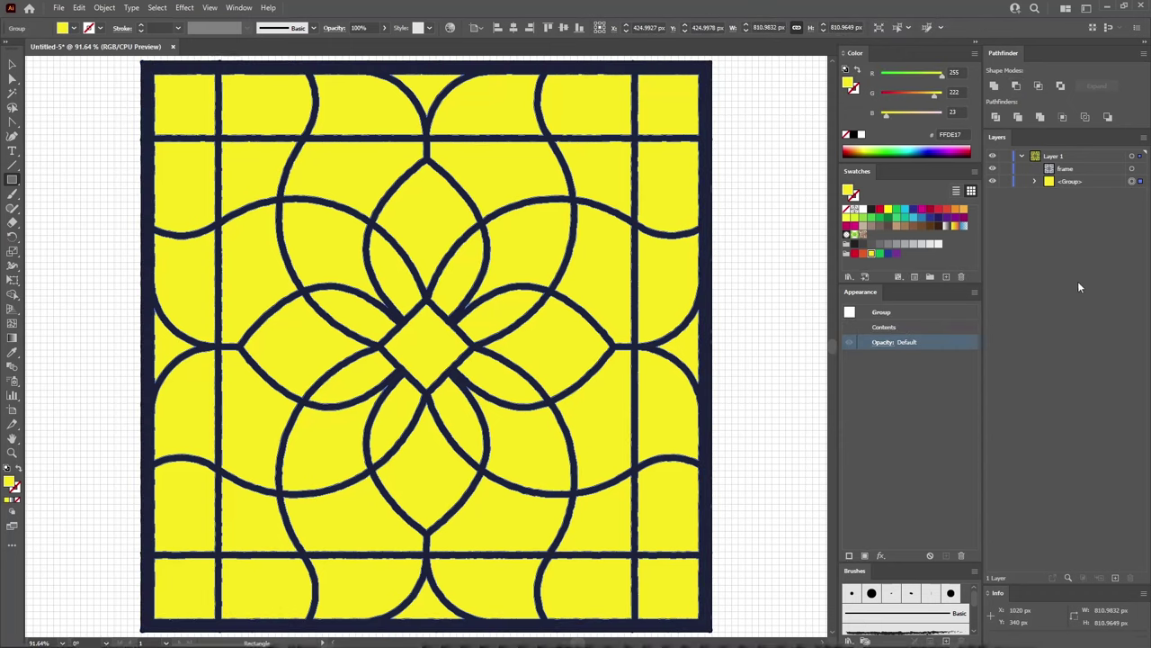
- Ungroup the yellow panes into individual paths and deselect them
key(ctrl+shift+g)
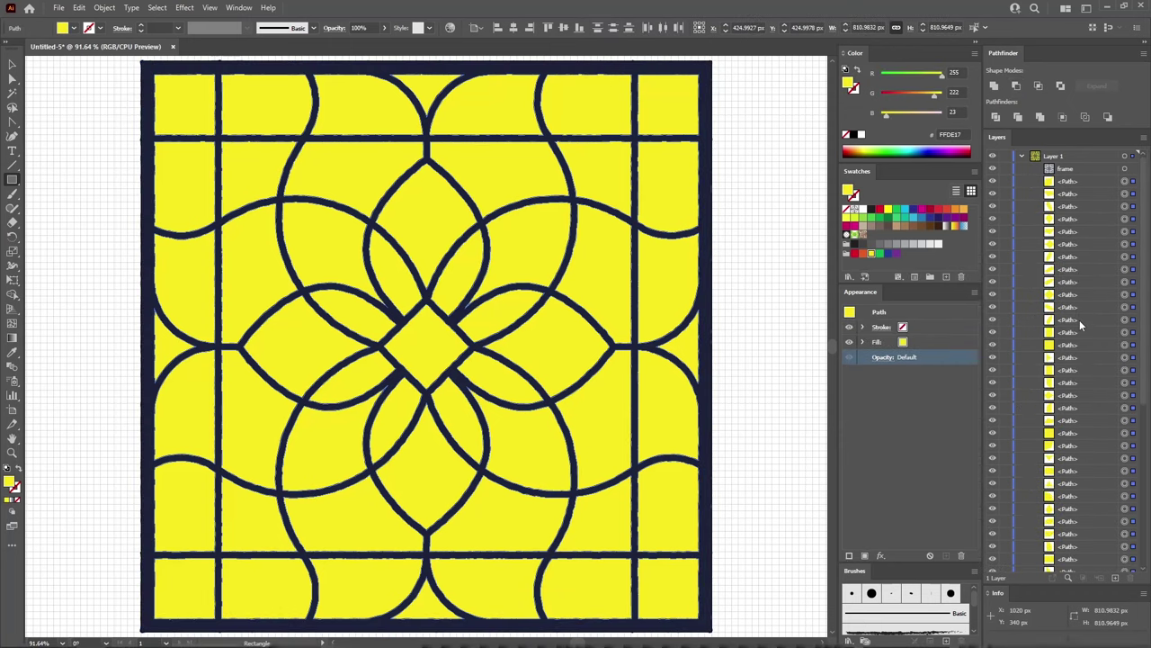
scroll(1079, 321, up, 1)
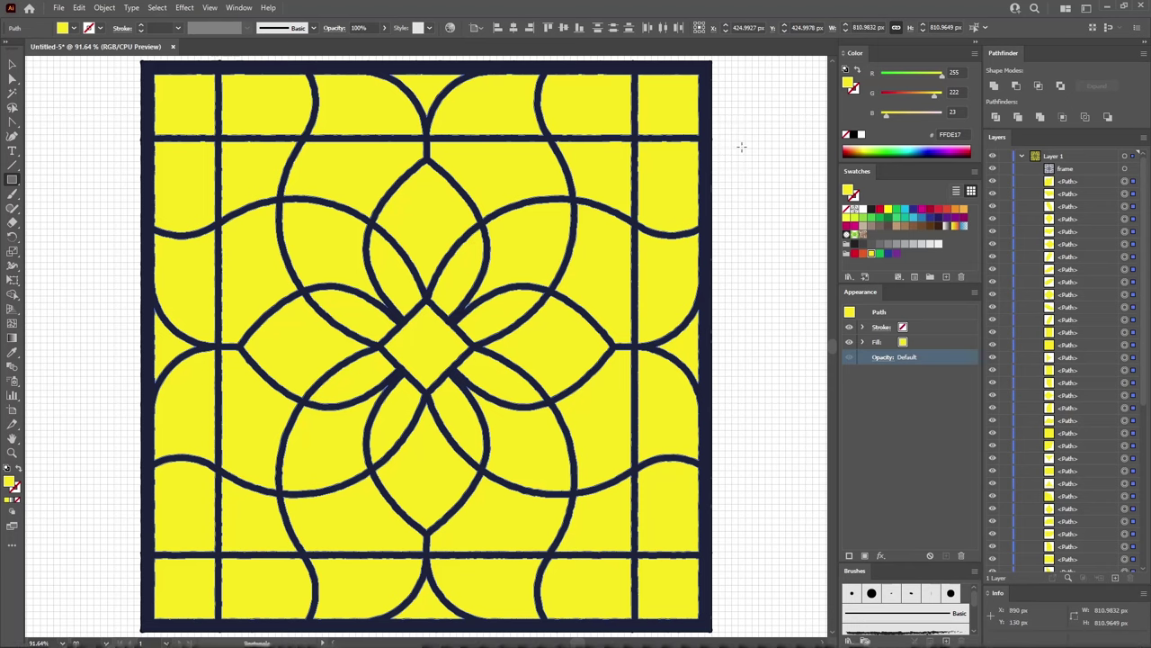
click(13, 64)
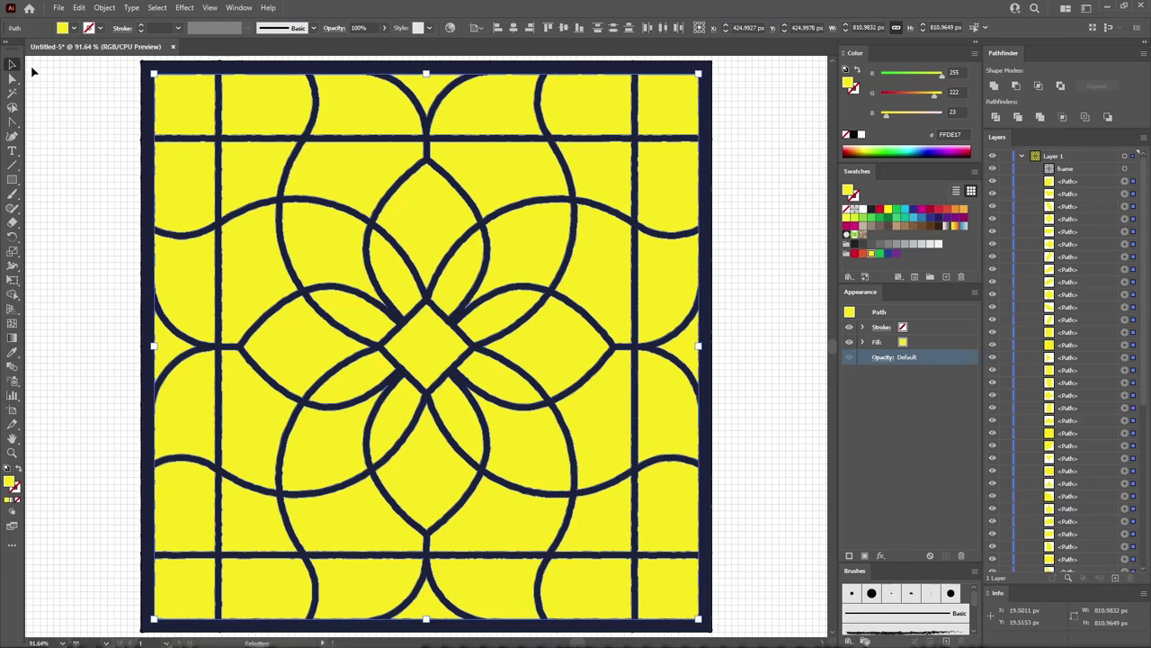
click(34, 72)
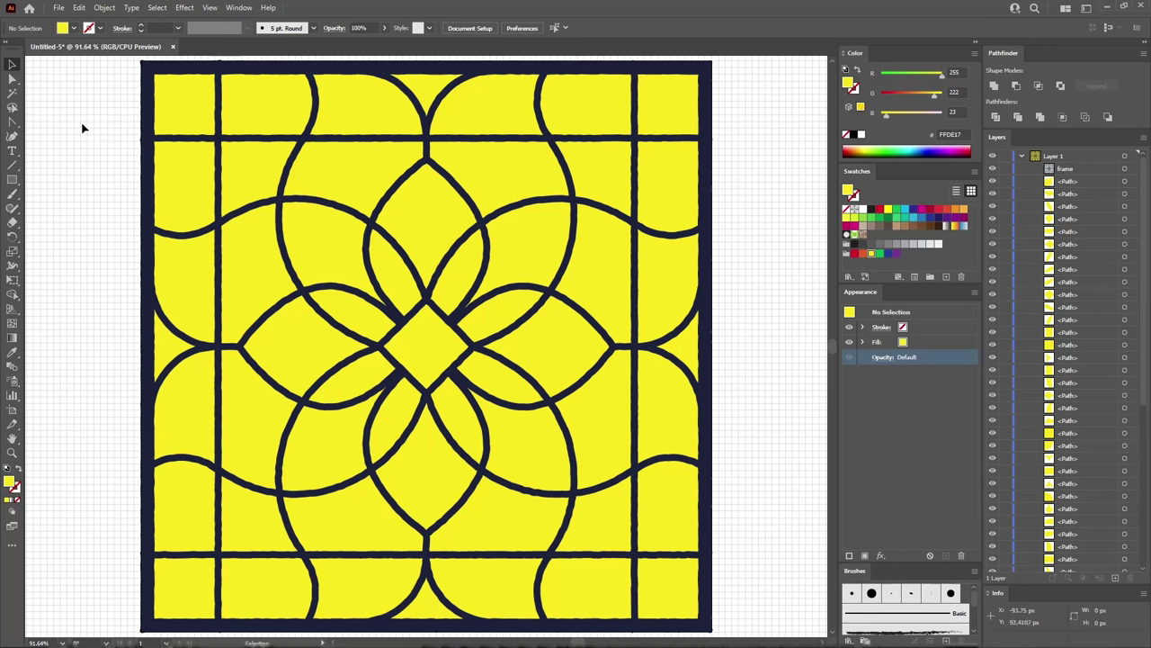
- Fill the four corner squares and the central diamond with ochre, RGB 218, 166, 46
click(172, 106)
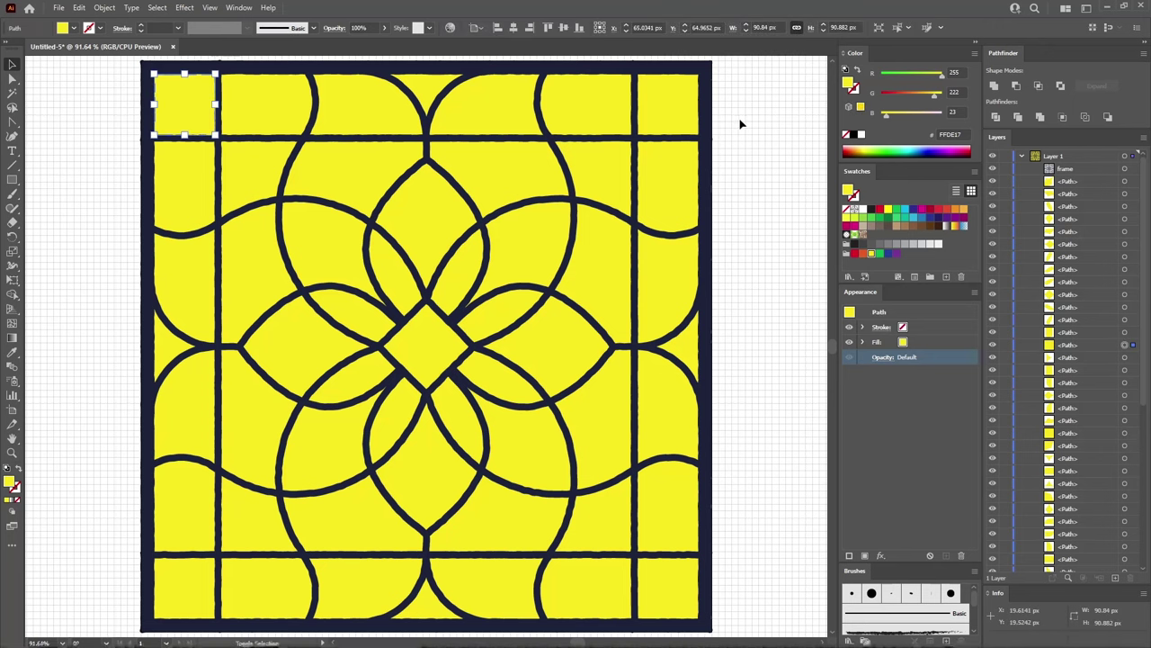
shift+click(679, 109)
shift+click(661, 570)
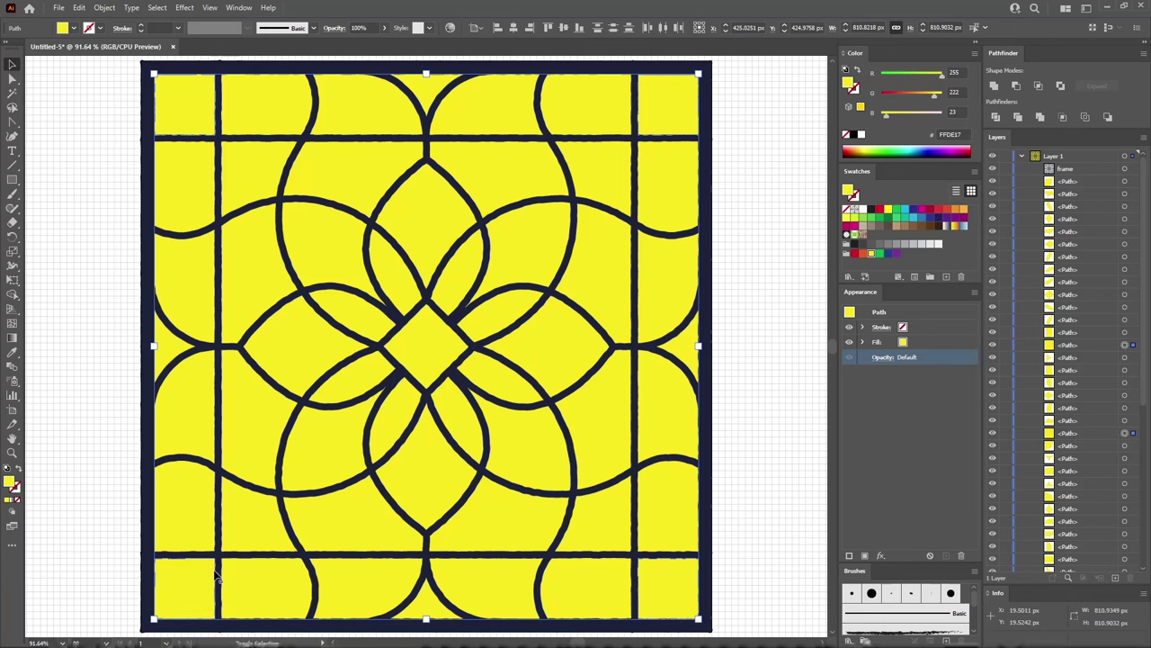
shift+click(428, 344)
click(890, 344)
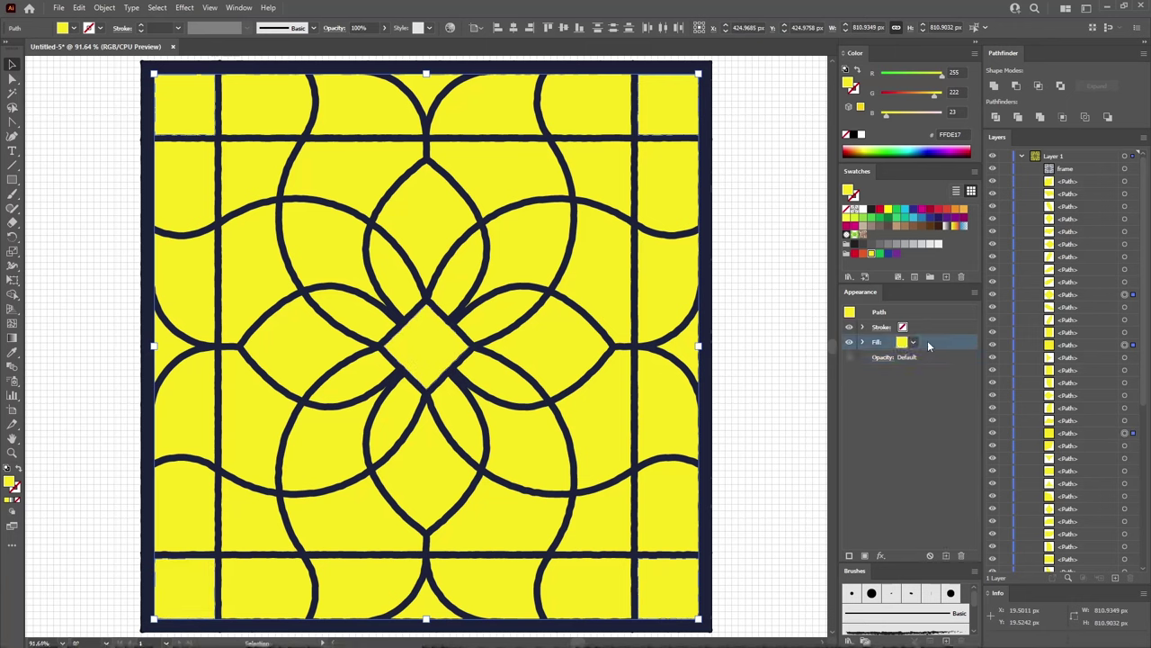
click(956, 72)
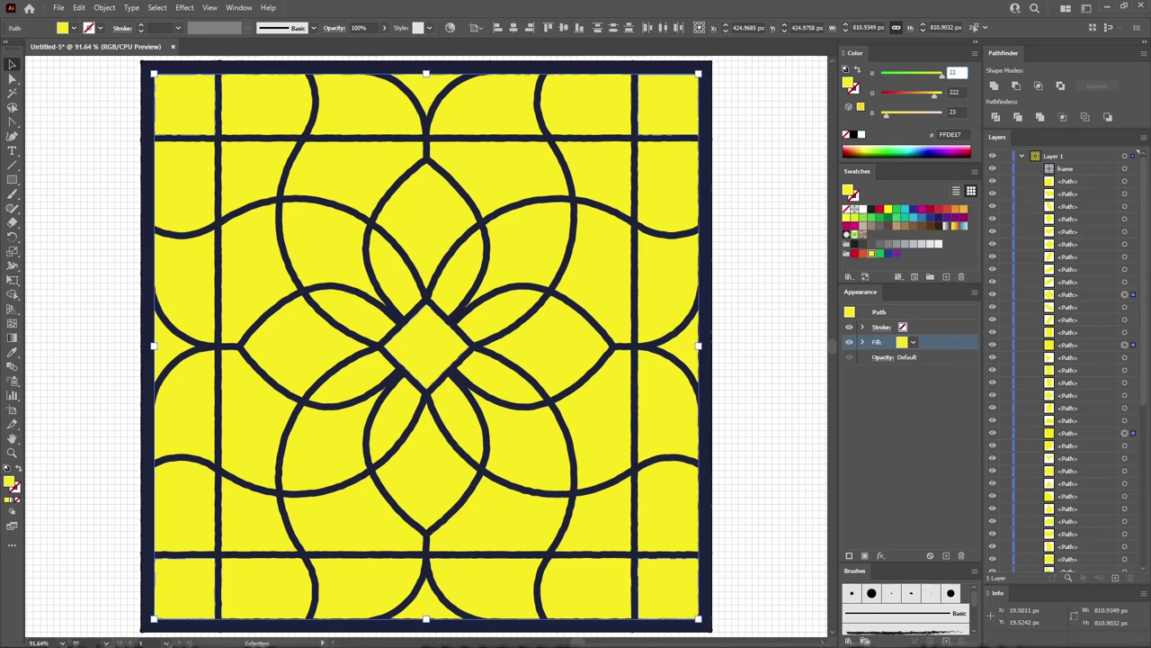
key(Tab)
text(1)
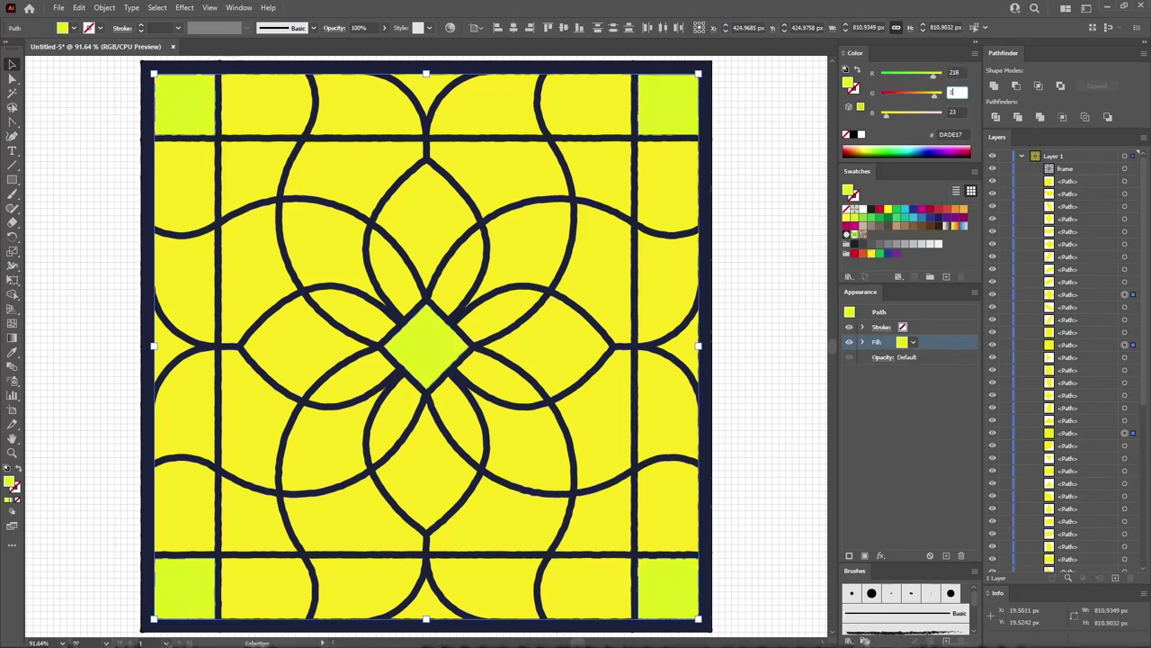
text(68)
key(Tab)
text(46)
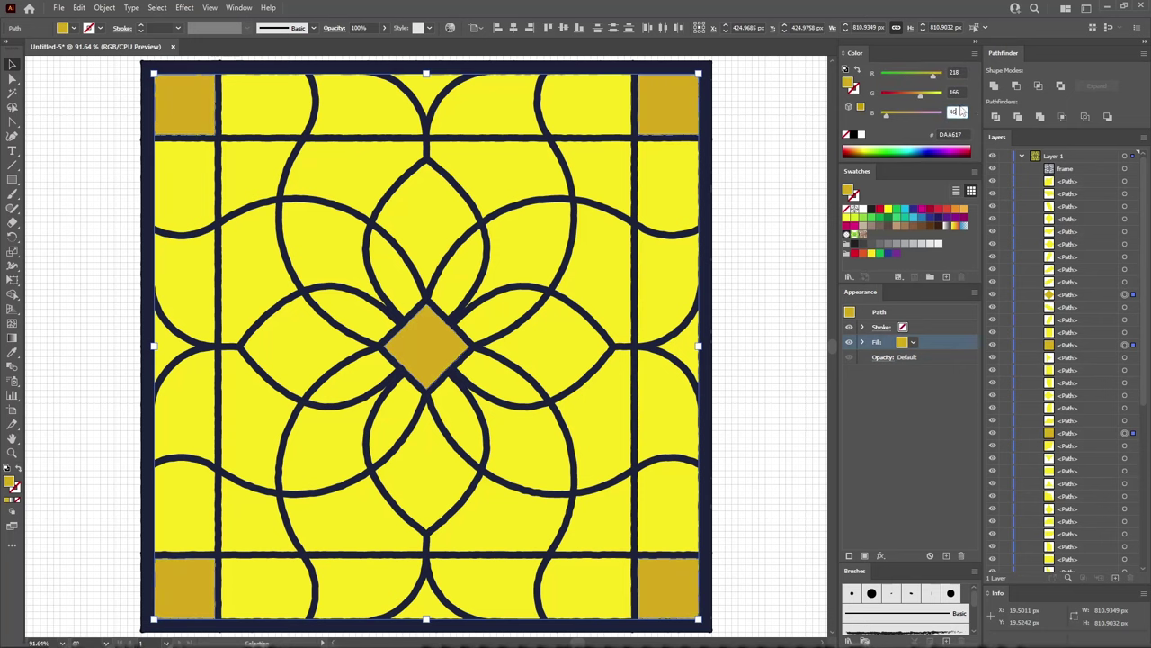
key(Return)
- Fill the four small triangular panes at the midpoints of the frame's edges with salmon, using red 224 and green 127, and deselect them
click(425, 86)
click(673, 349)
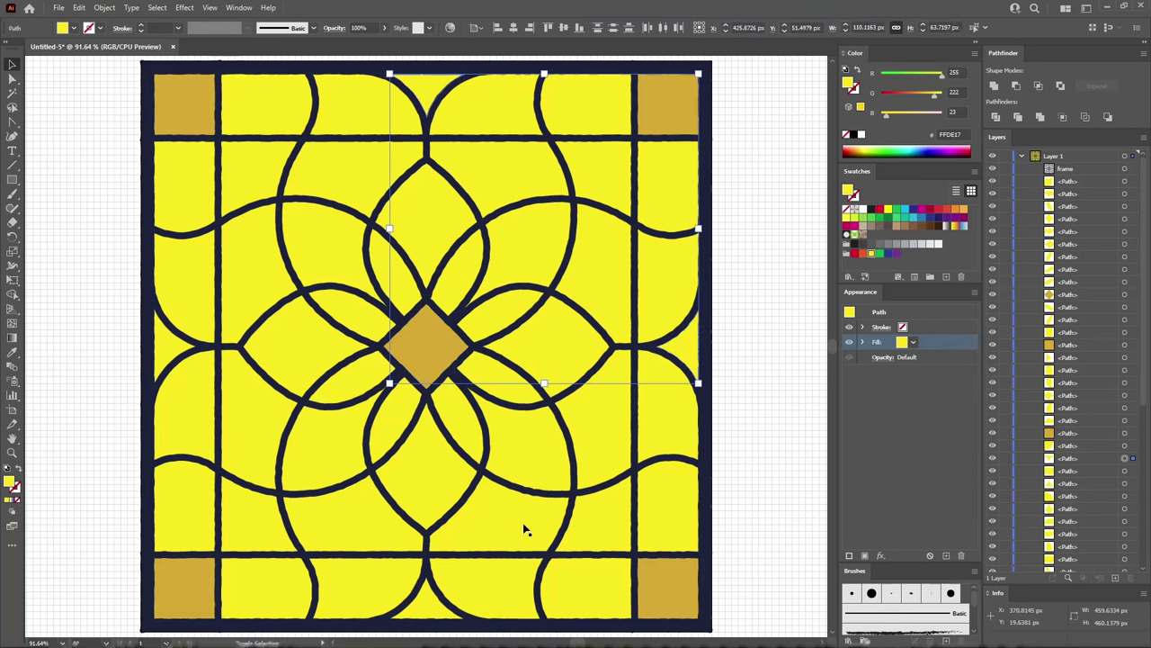
shift+click(425, 612)
shift+click(228, 441)
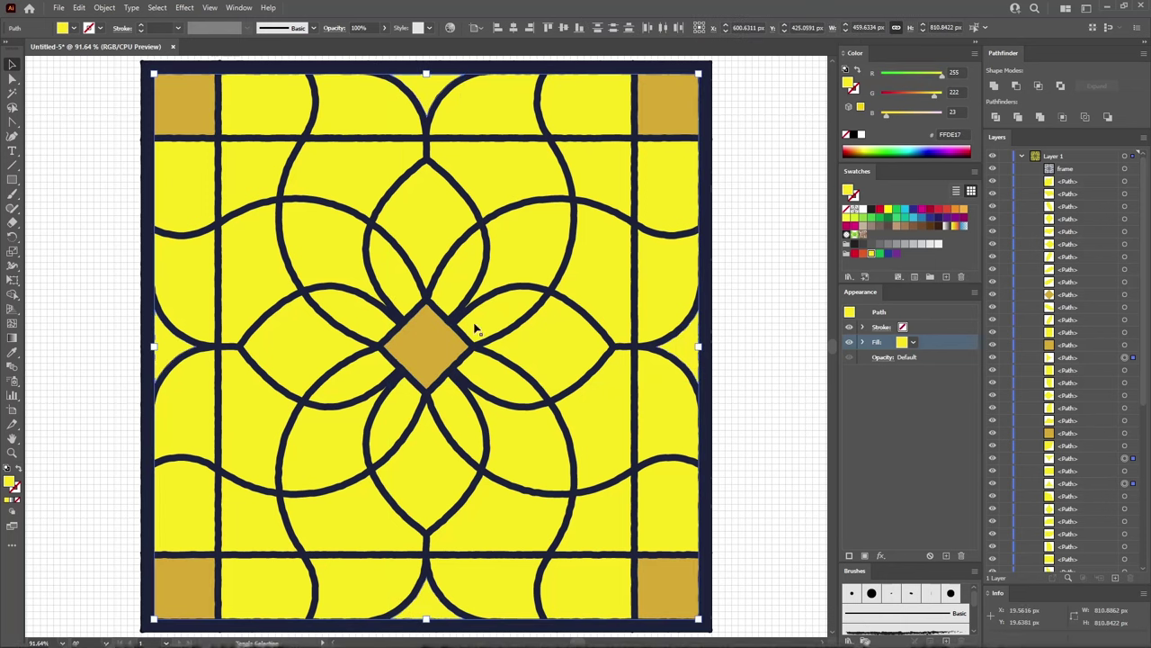
double_click(956, 72)
text(224)
key(Tab)
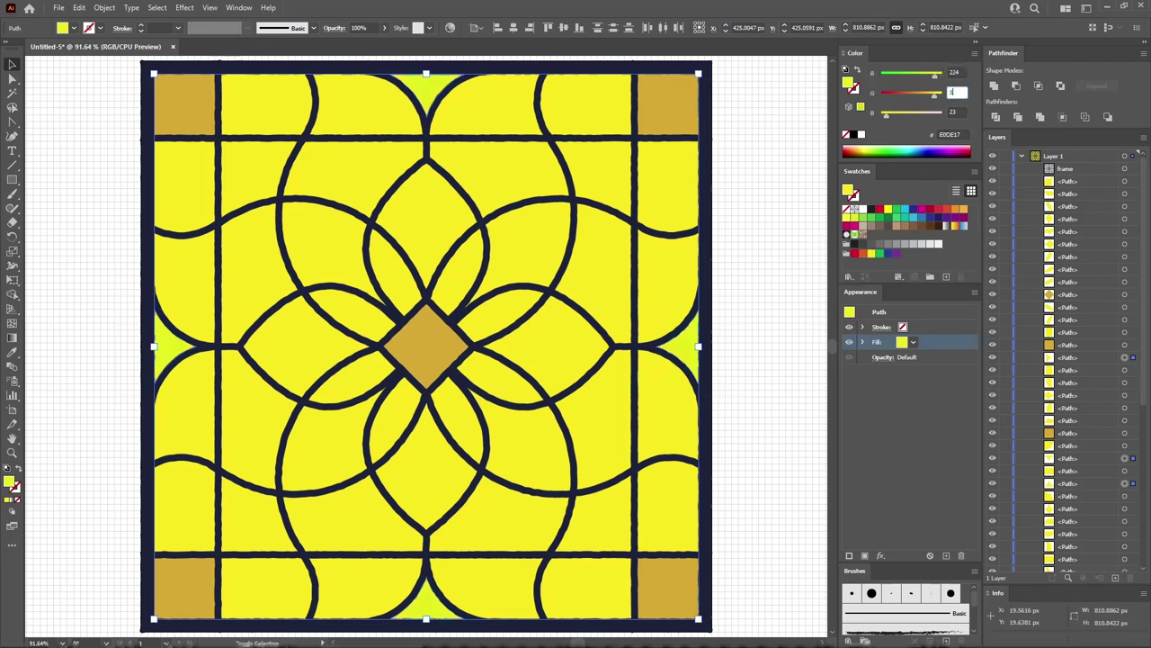
key(Tab)
text(4)
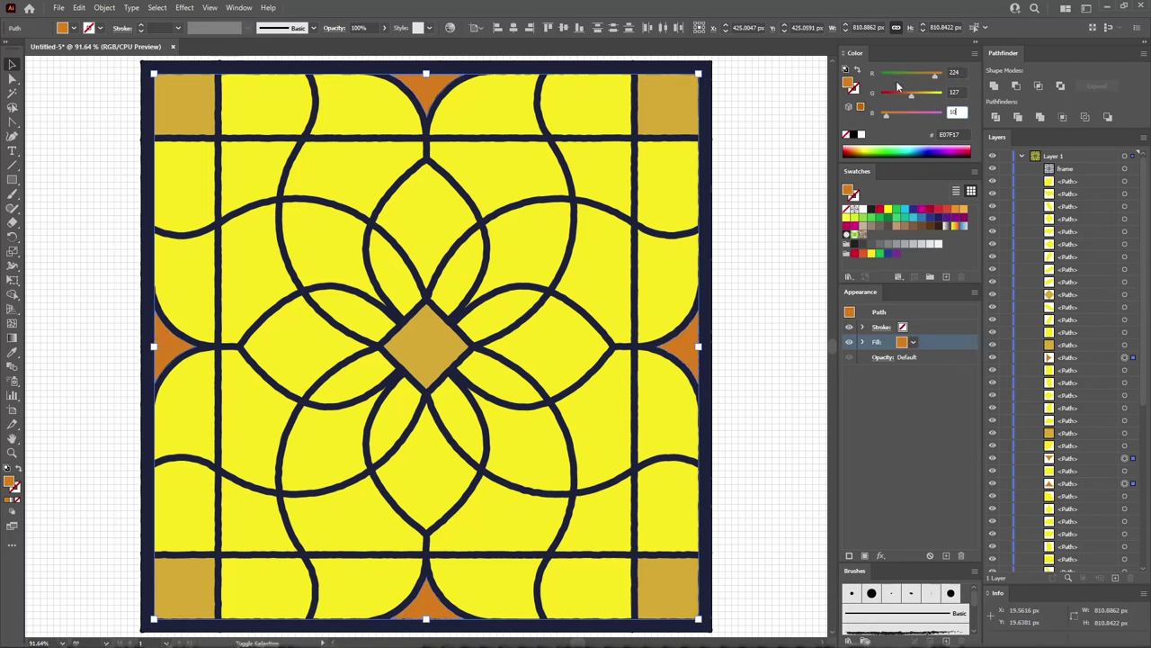
key(Return)
key(ctrl+shift+a)
- Fill the four panes diagonally inside the ochre corner squares with purple, RGB 134, 135, 201
click(240, 172)
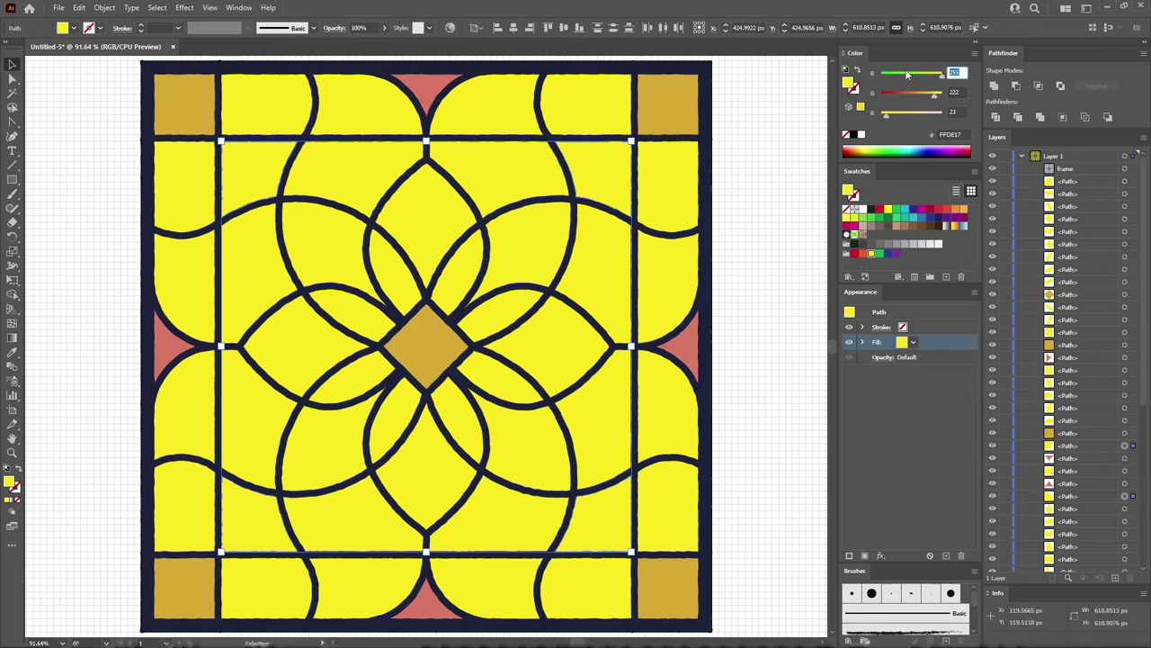
text(134)
key(Tab)
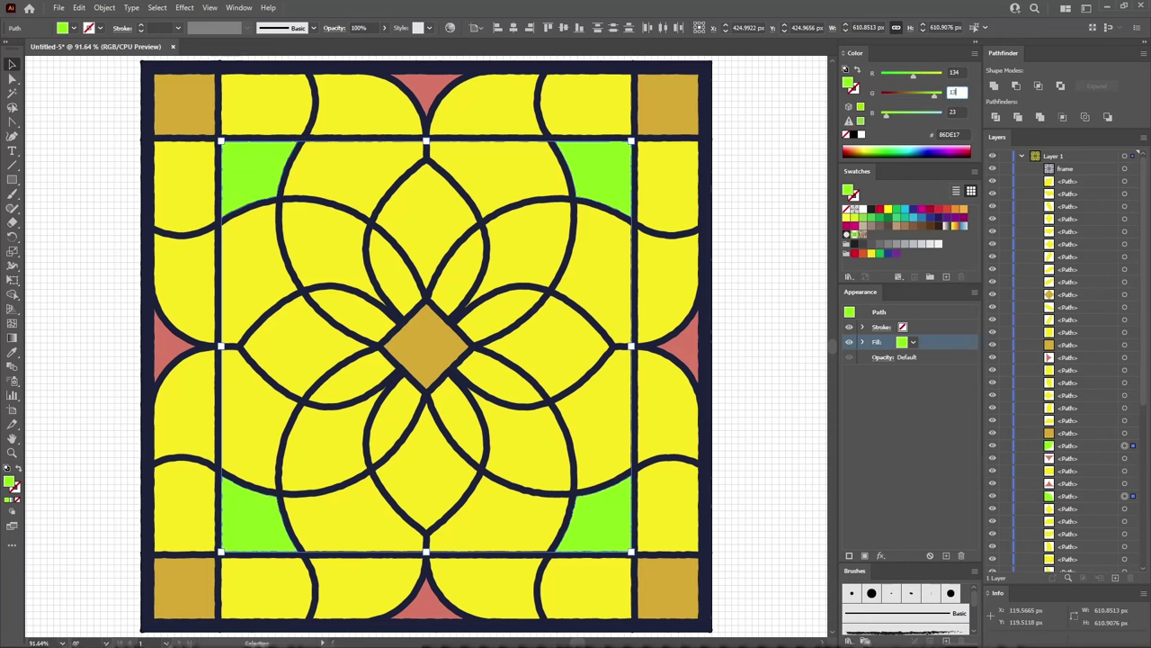
text(135)
key(Tab)
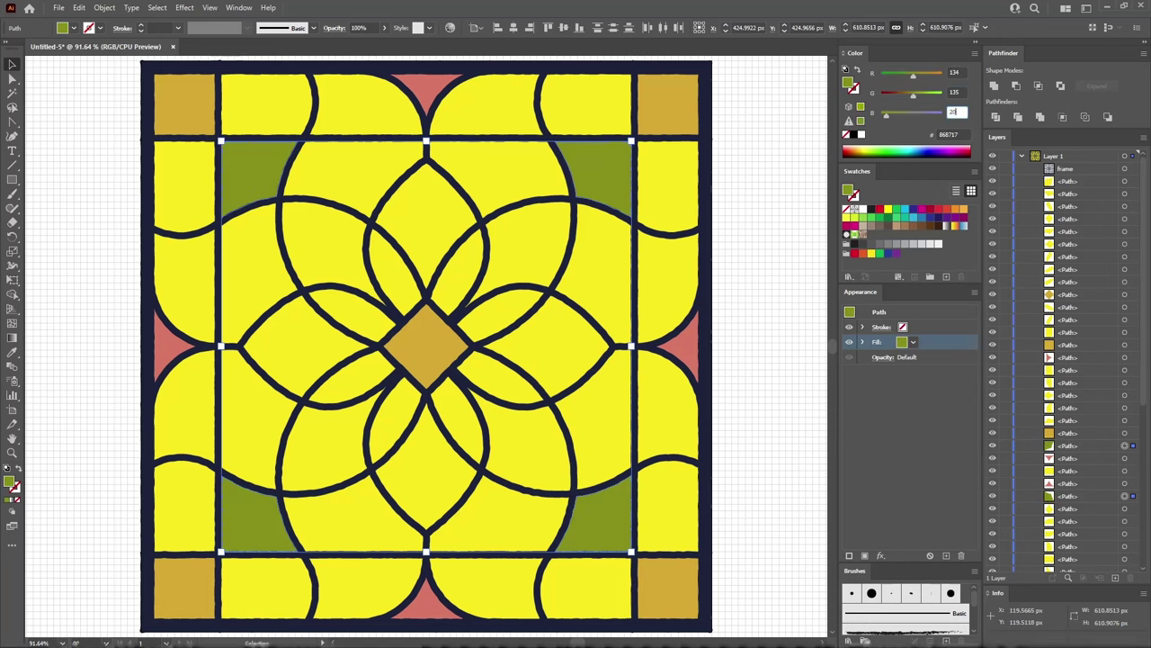
text(201)
key(Return)
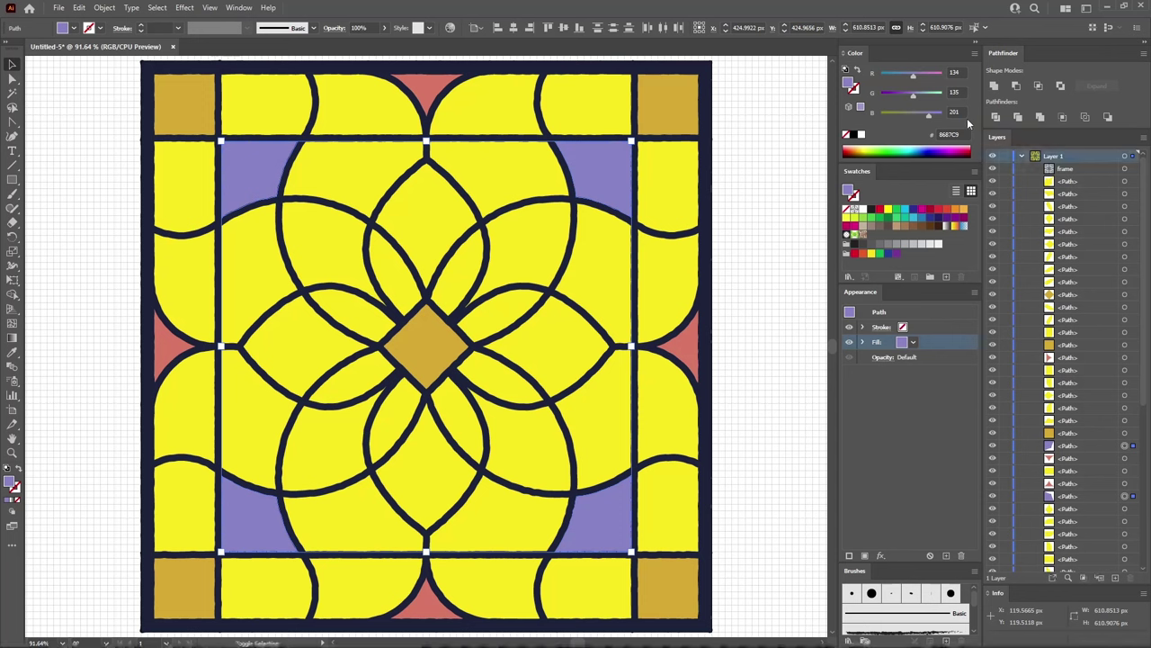
- Fill the four large pointed petals above, below and beside the central diamond with dark red, using red 170 and green 0
click(558, 376)
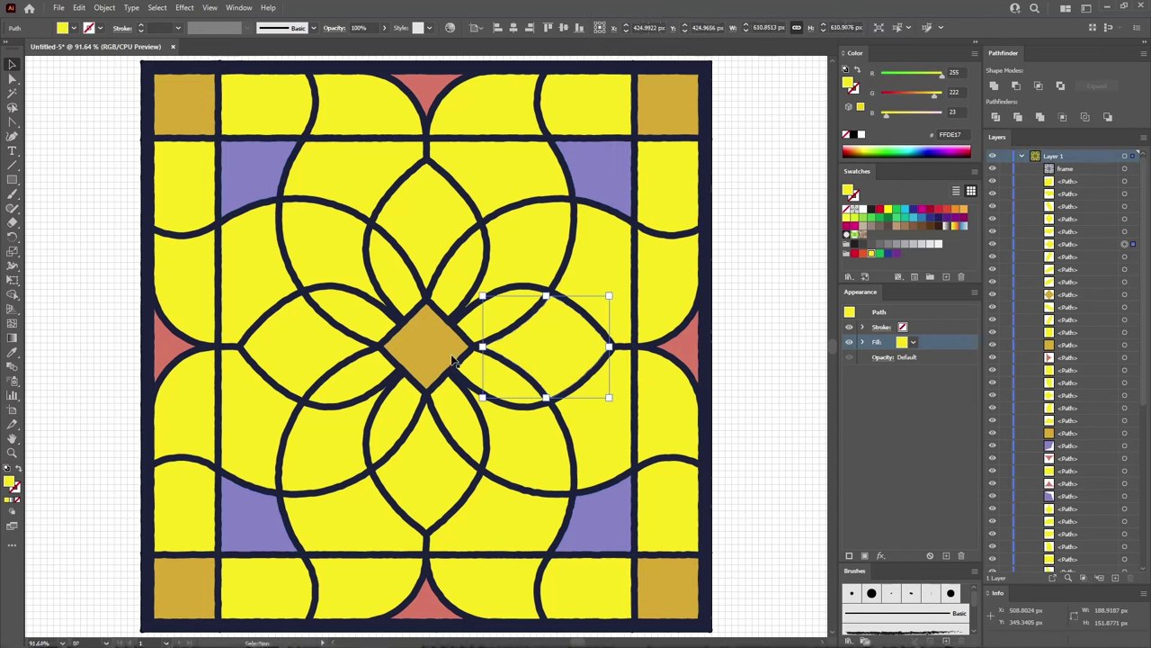
shift+click(315, 354)
shift+click(411, 249)
shift+click(434, 477)
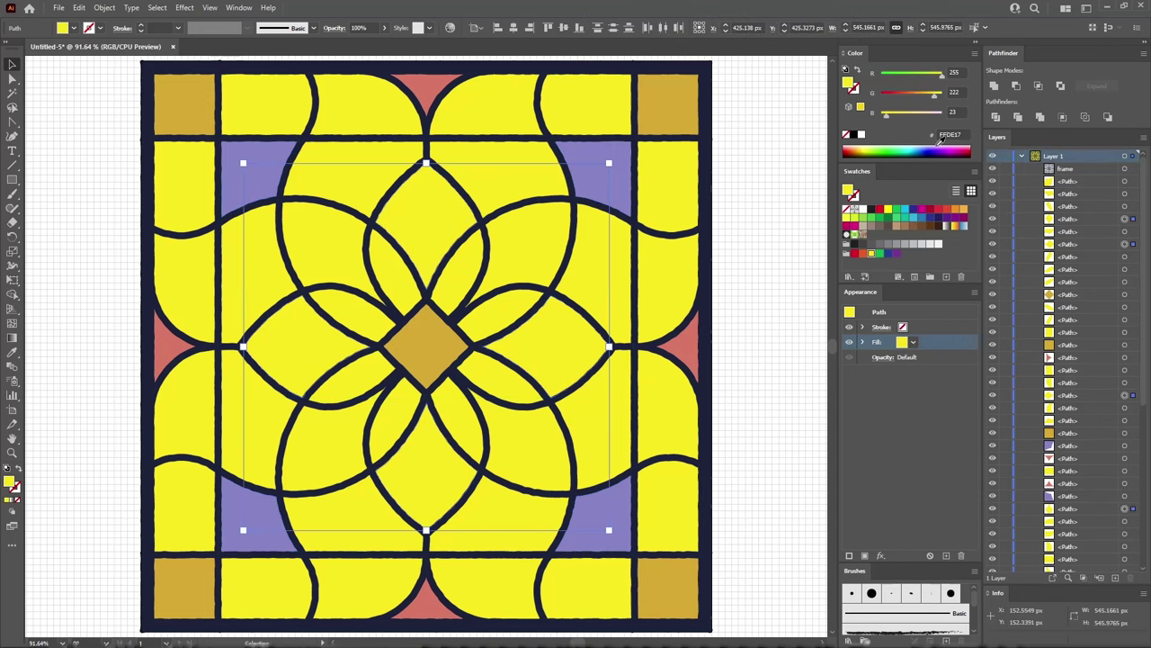
click(955, 72)
text(170)
key(Tab)
text(0)
key(Tab)
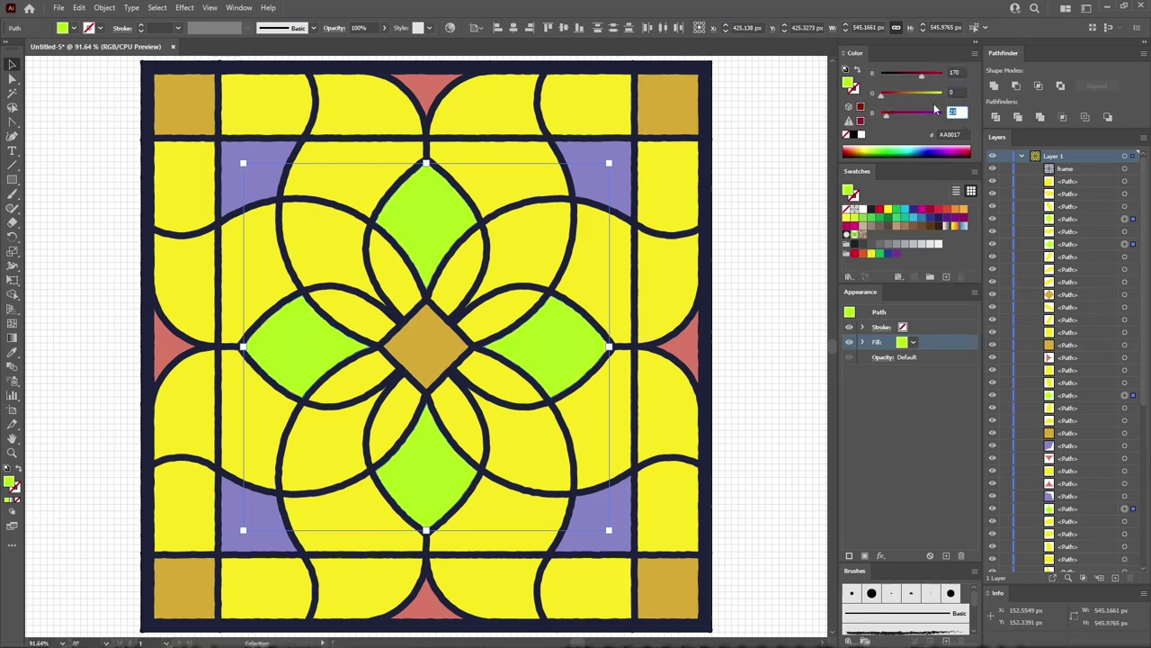
- Fill every other narrow overlap petal around the central diamond with burgundy, using red 144 and green 26
click(497, 315)
shift+click(463, 401)
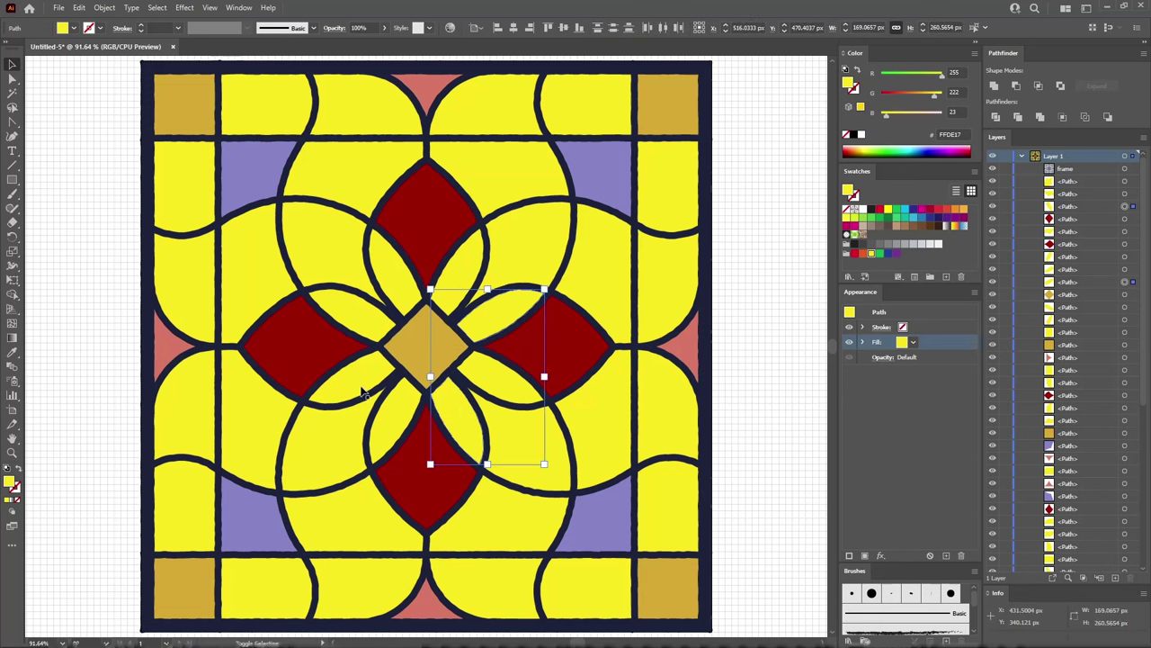
shift+click(364, 393)
shift+click(398, 286)
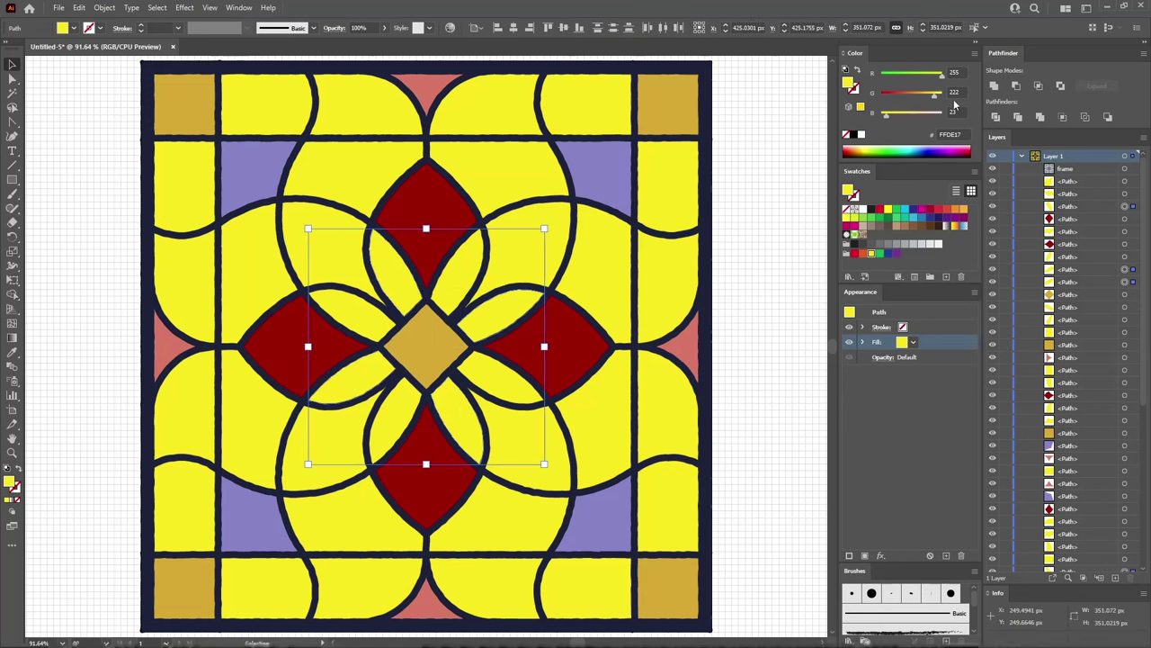
click(956, 72)
text(144)
key(Tab)
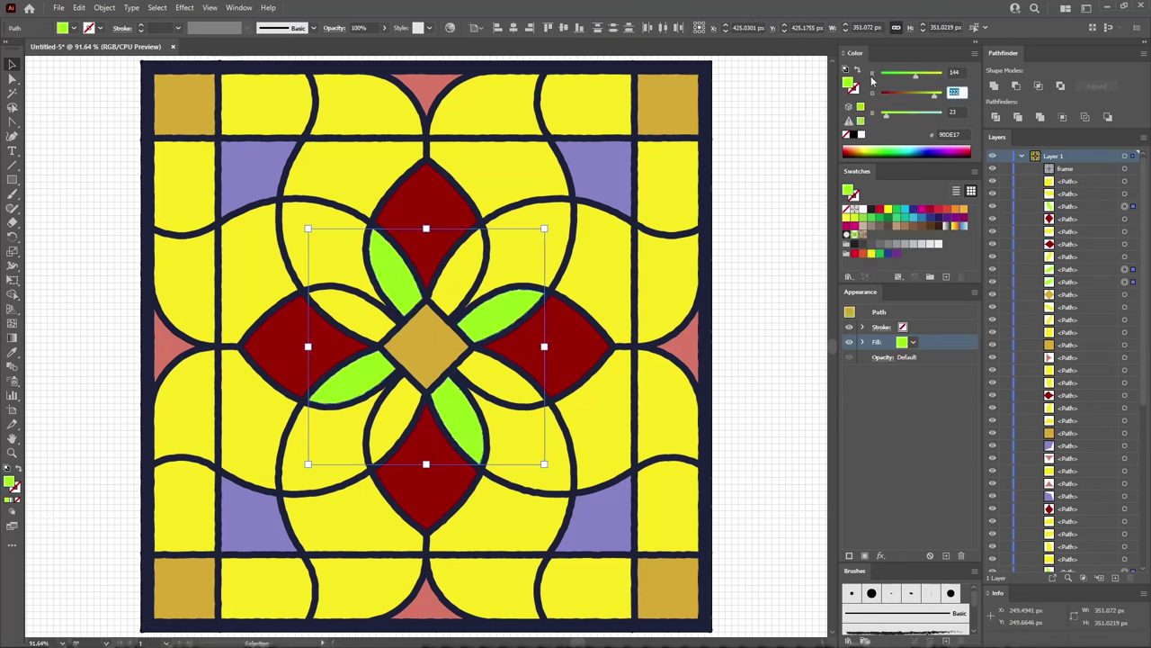
text(26)
key(Tab)
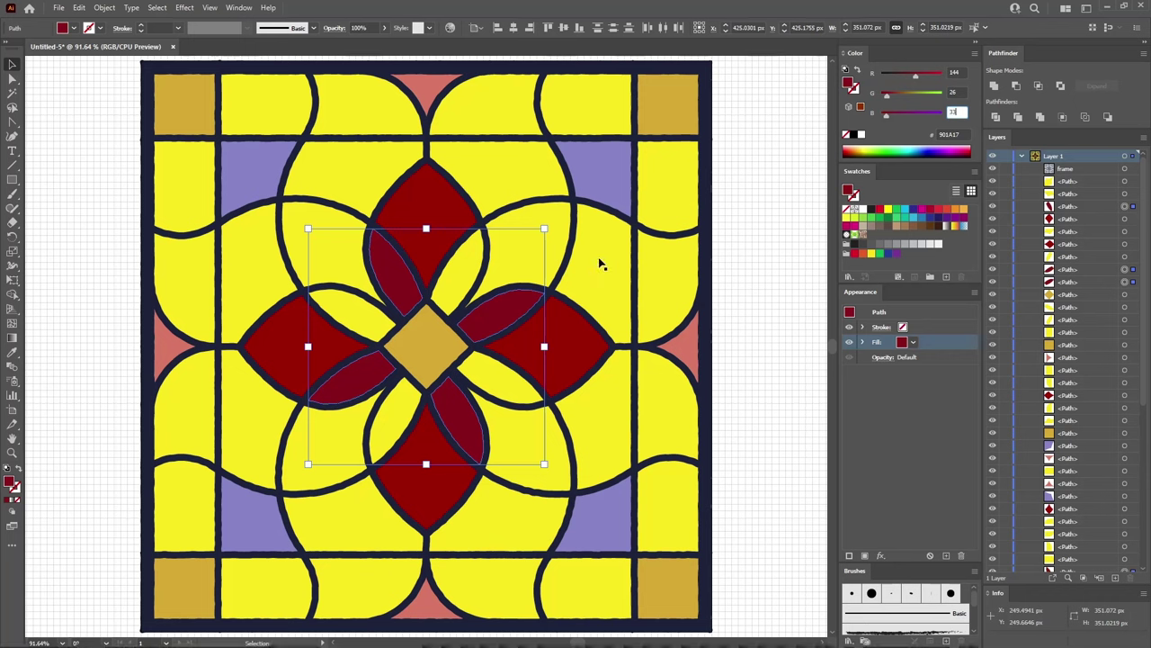
- Fill the four remaining narrow yellow overlap petals around the central diamond with tan, RGB 194, 152, 108
click(496, 378)
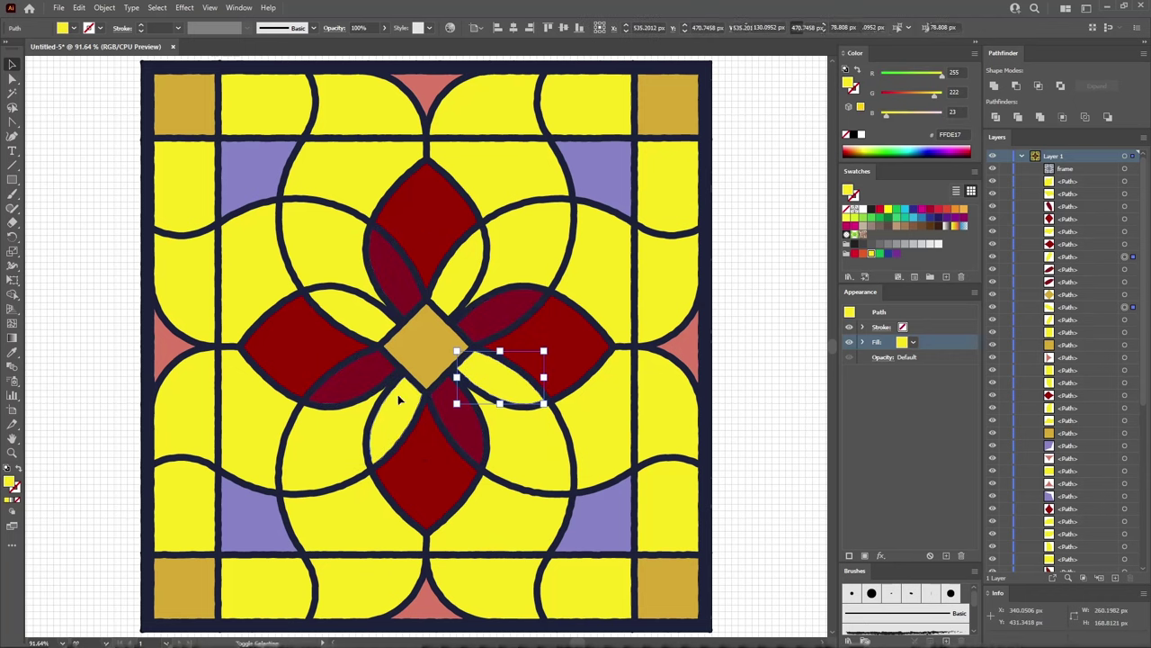
shift+click(397, 396)
shift+click(355, 315)
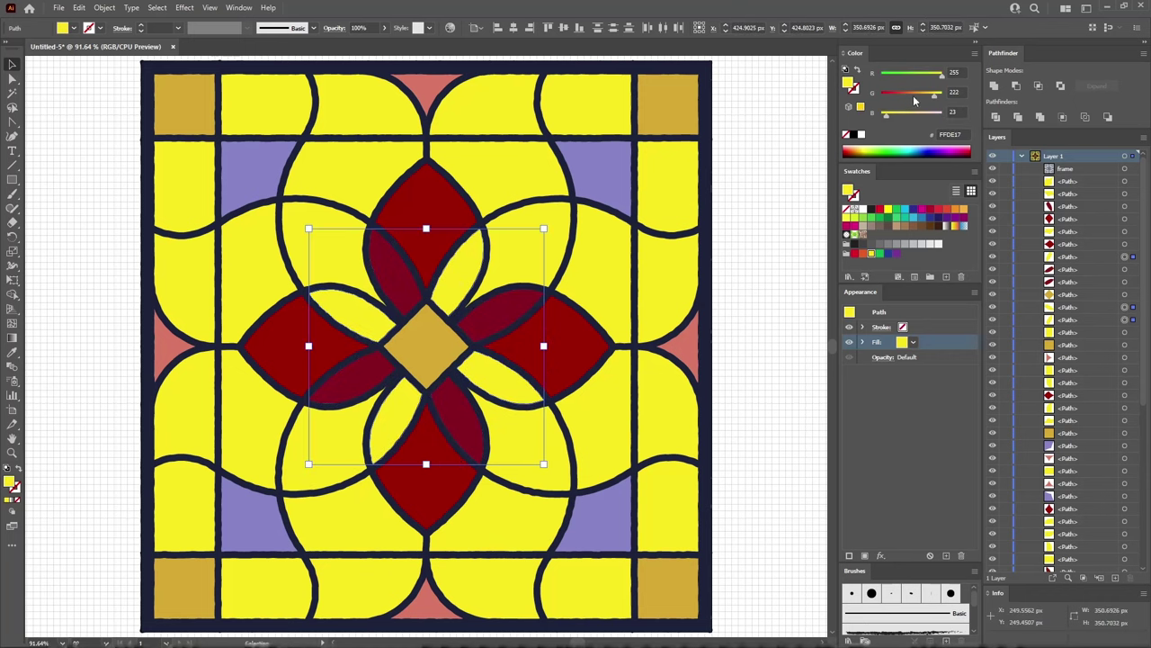
click(955, 71)
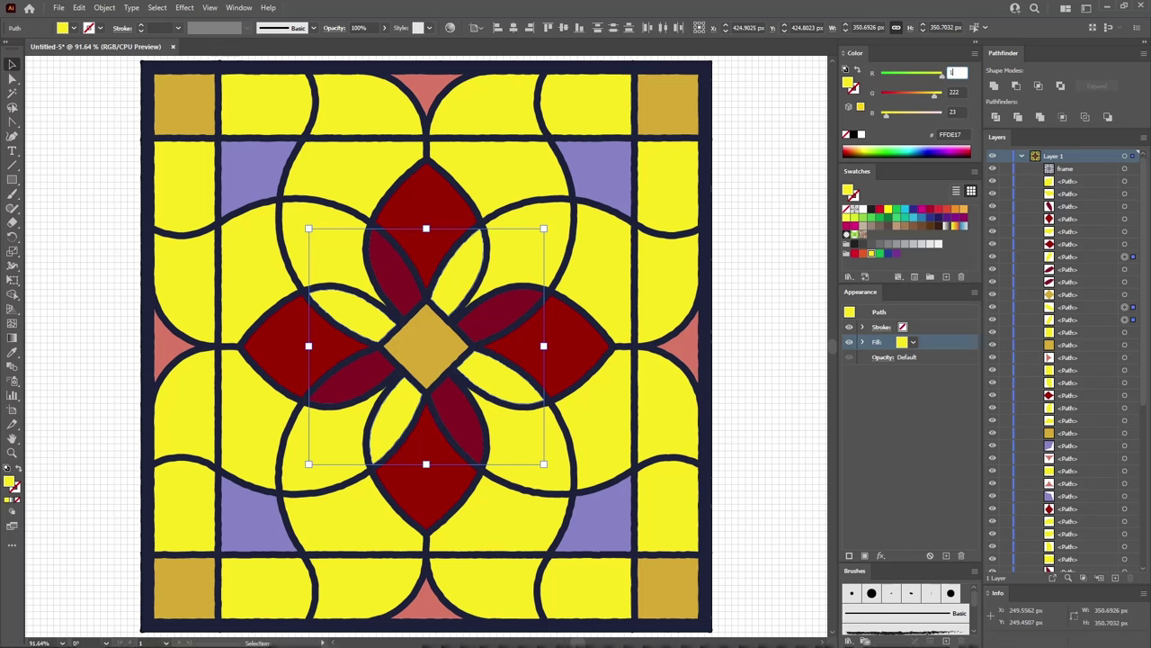
text(194)
key(Tab)
text(1)
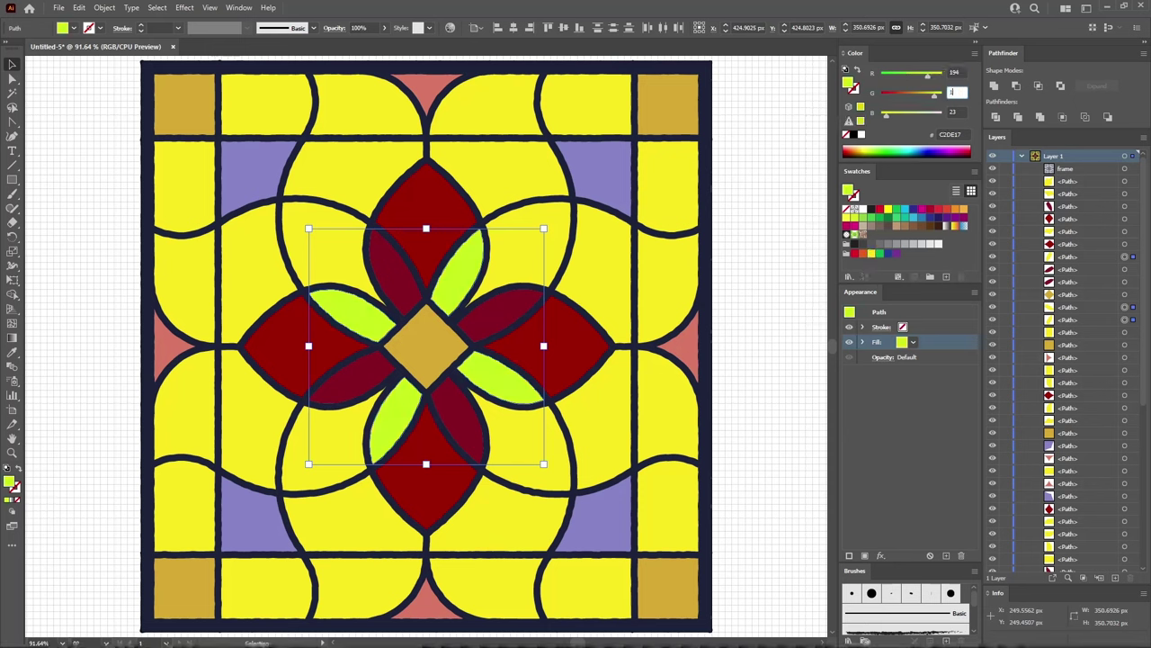
text(52)
key(Tab)
text(1)
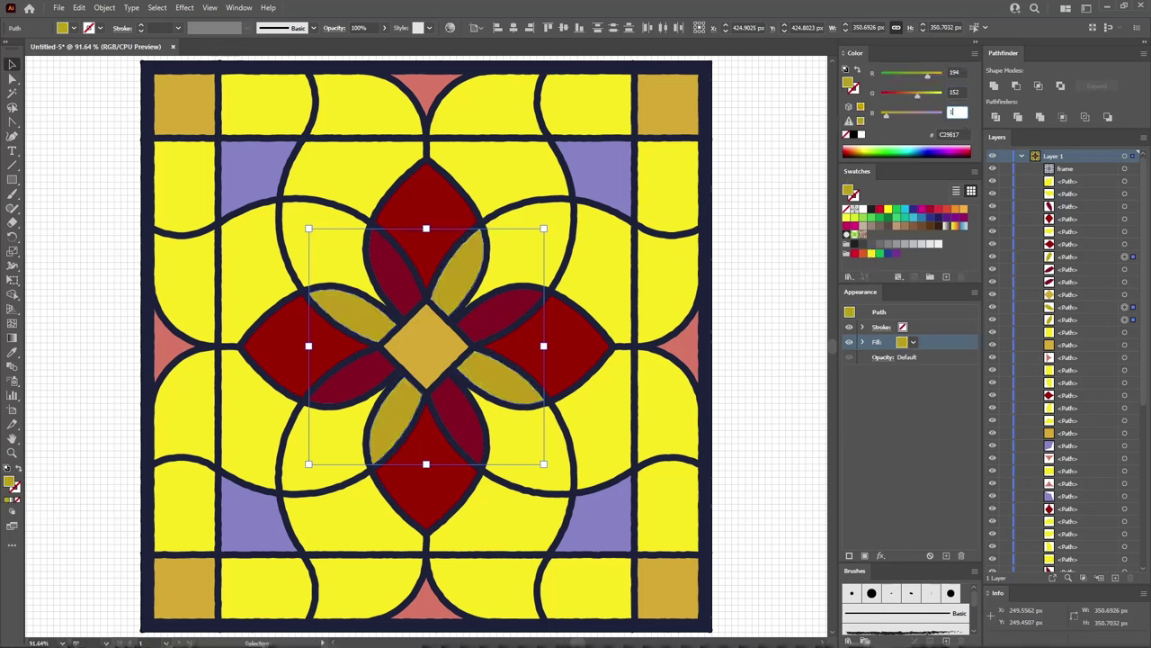
text(08)
key(Return)
- Fill the four large diagonal petals with cyan, RGB 0, 155, 208
click(527, 257)
click(342, 442)
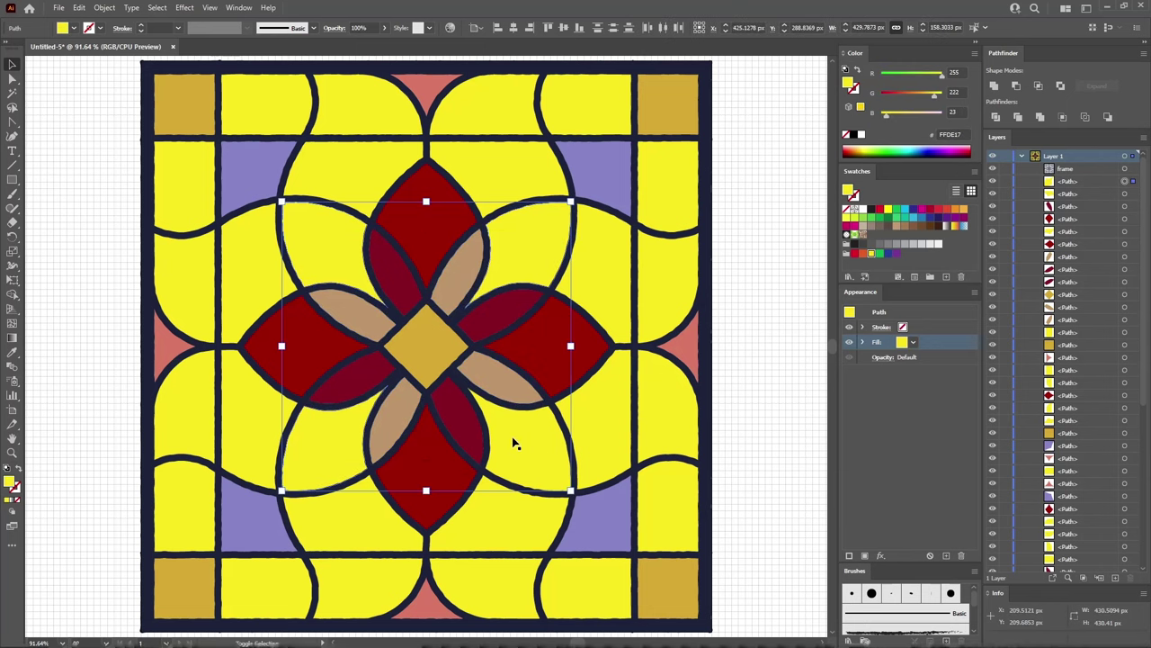
click(955, 72)
text(0)
key(Tab)
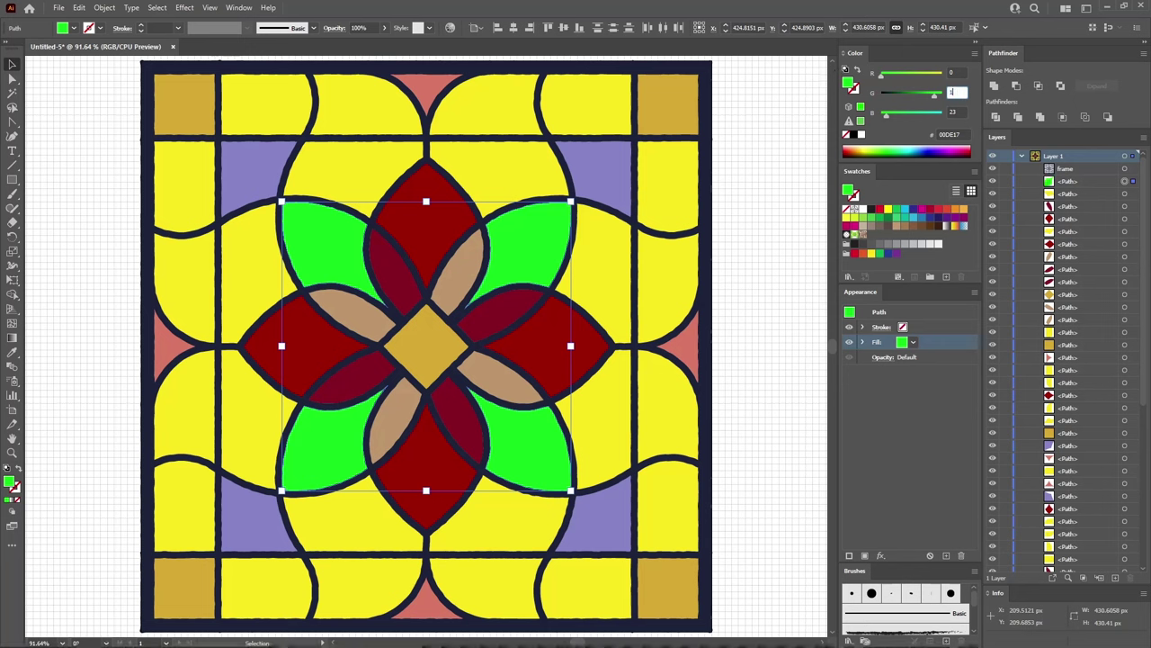
text(155)
key(Tab)
text(200)
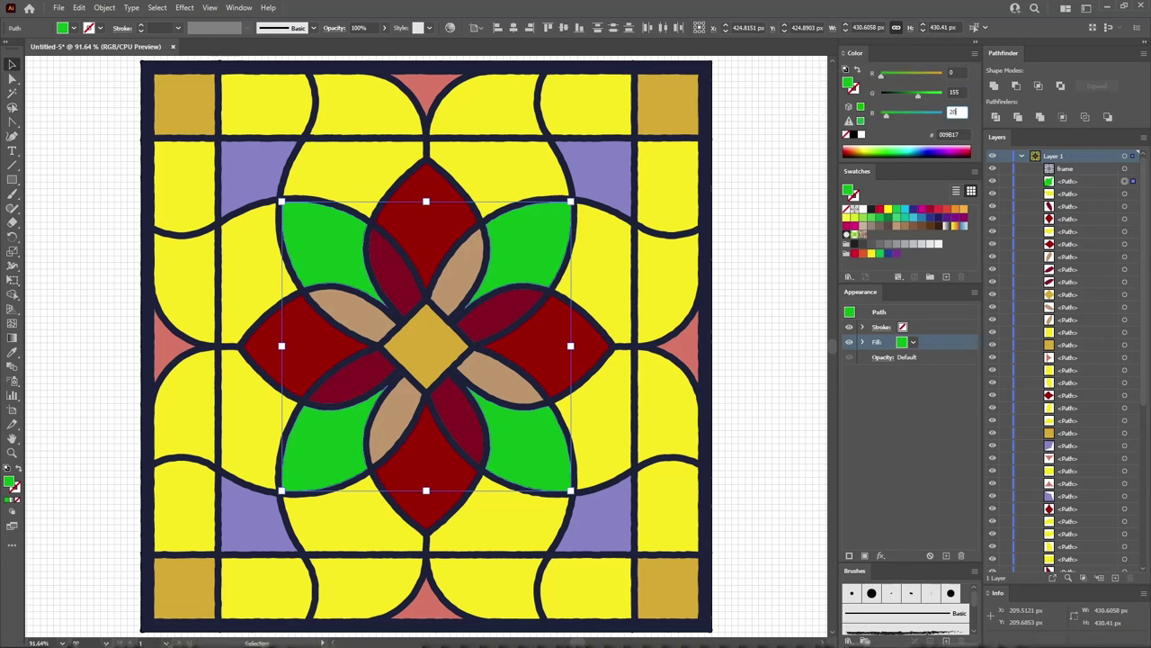
key(Return)
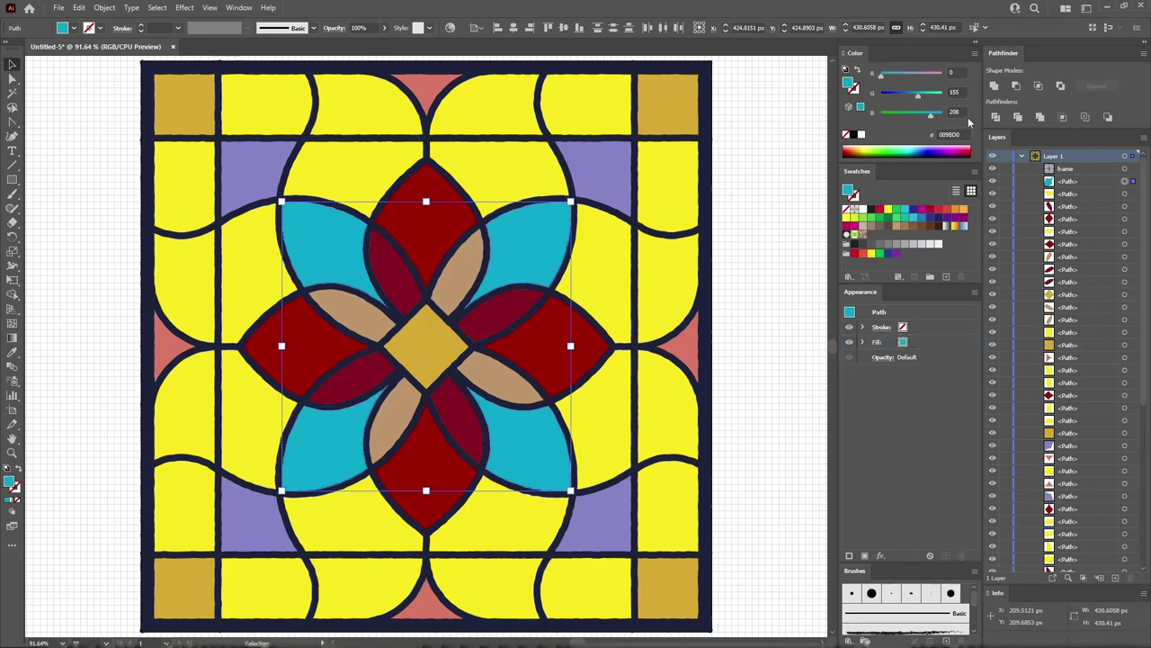
- Fill the eight border panes adjoining the ochre corner squares with blue, RGB 92, 138, 246
click(596, 114)
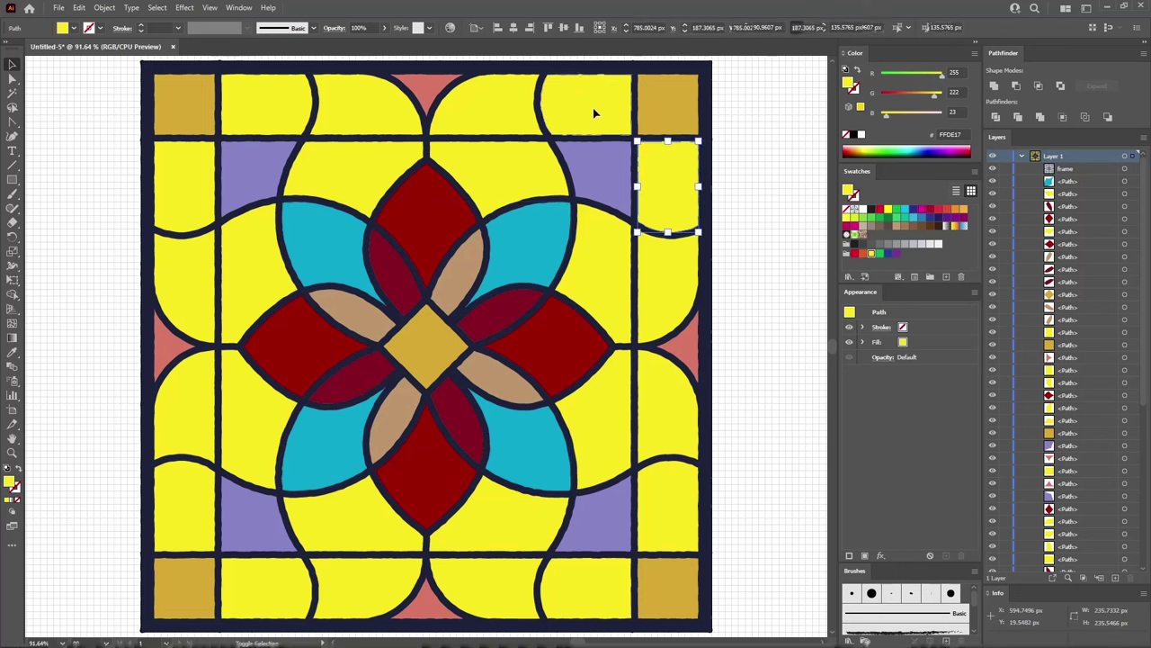
shift+click(265, 108)
shift+click(192, 174)
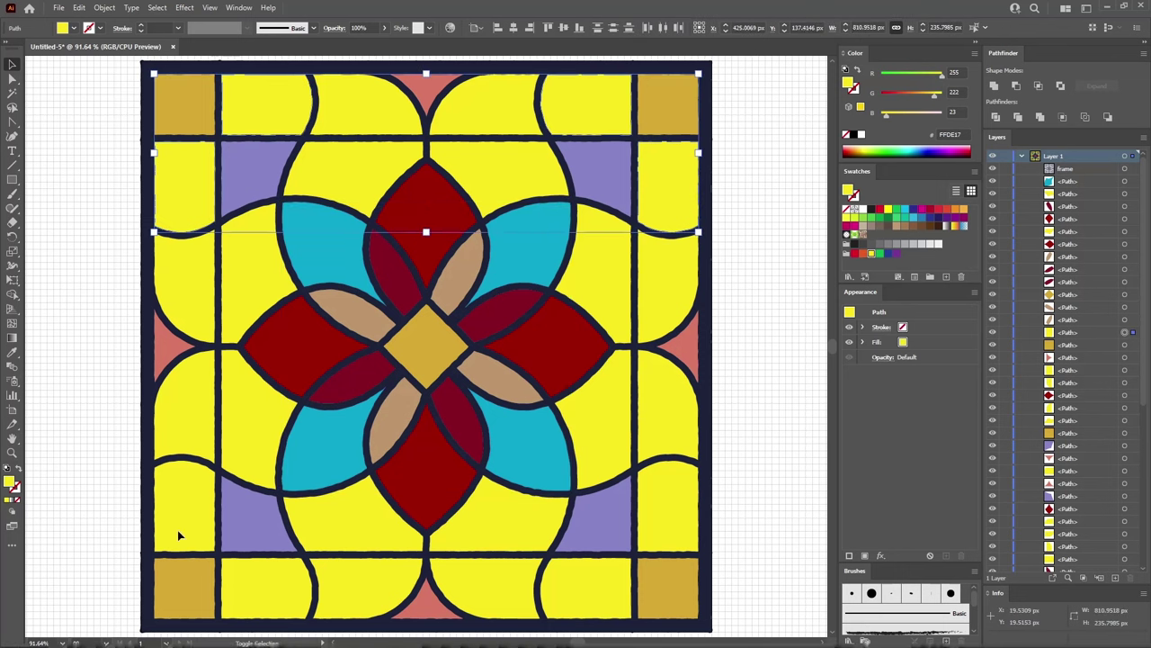
shift+click(180, 535)
shift+click(276, 596)
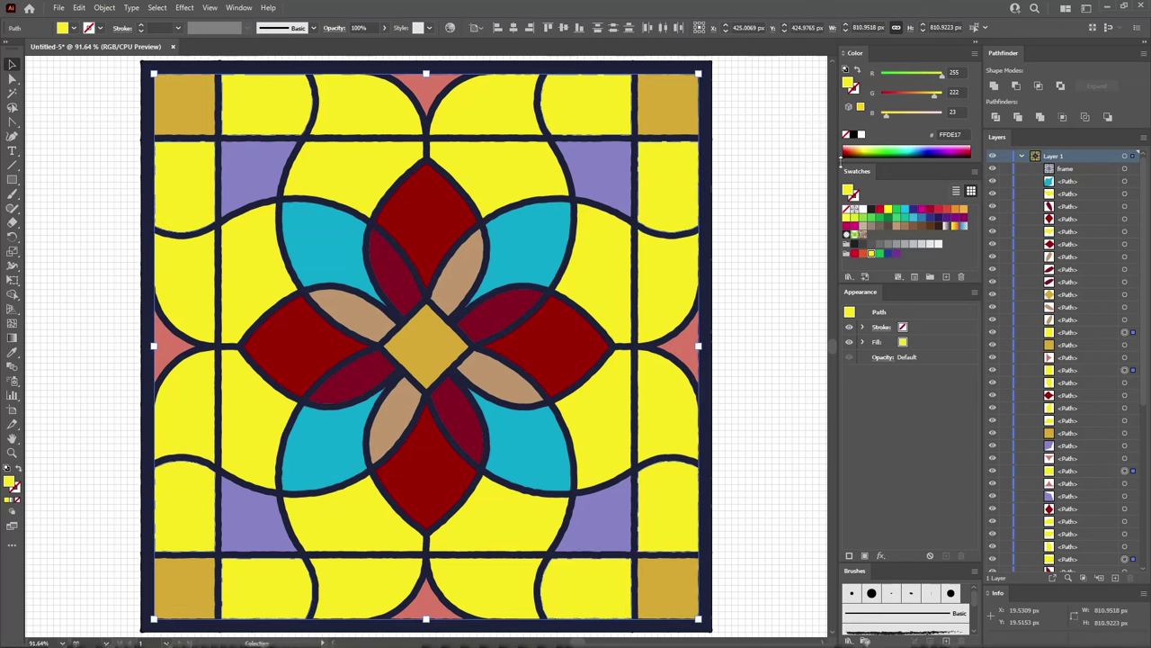
click(953, 72)
text(92)
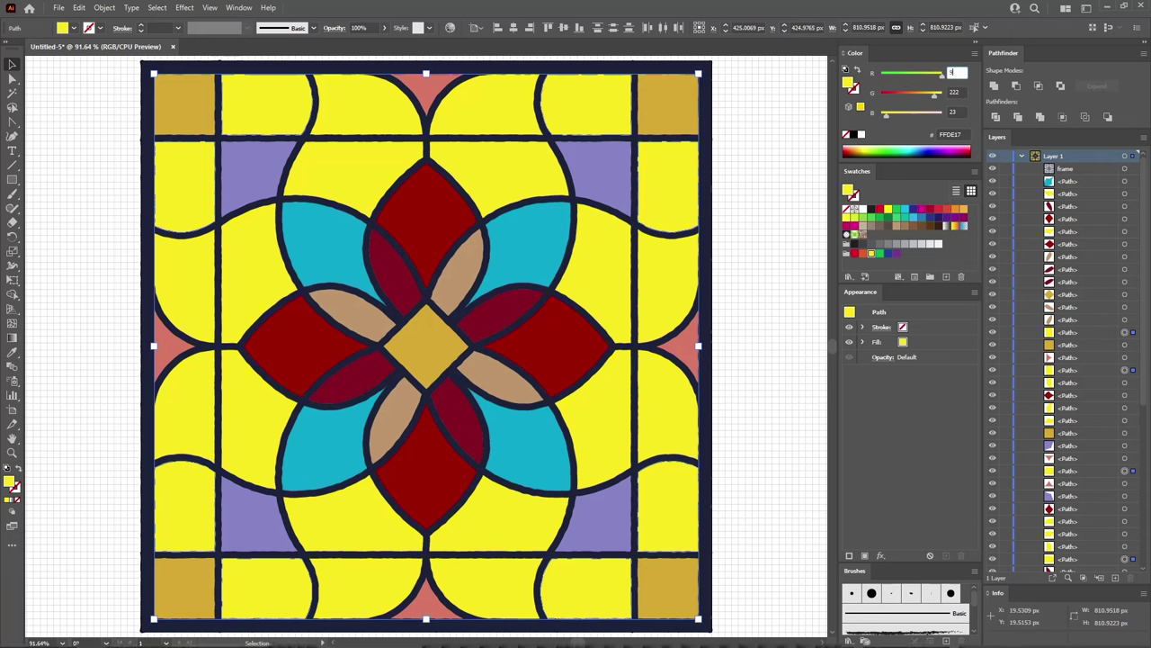
key(Tab)
text(138)
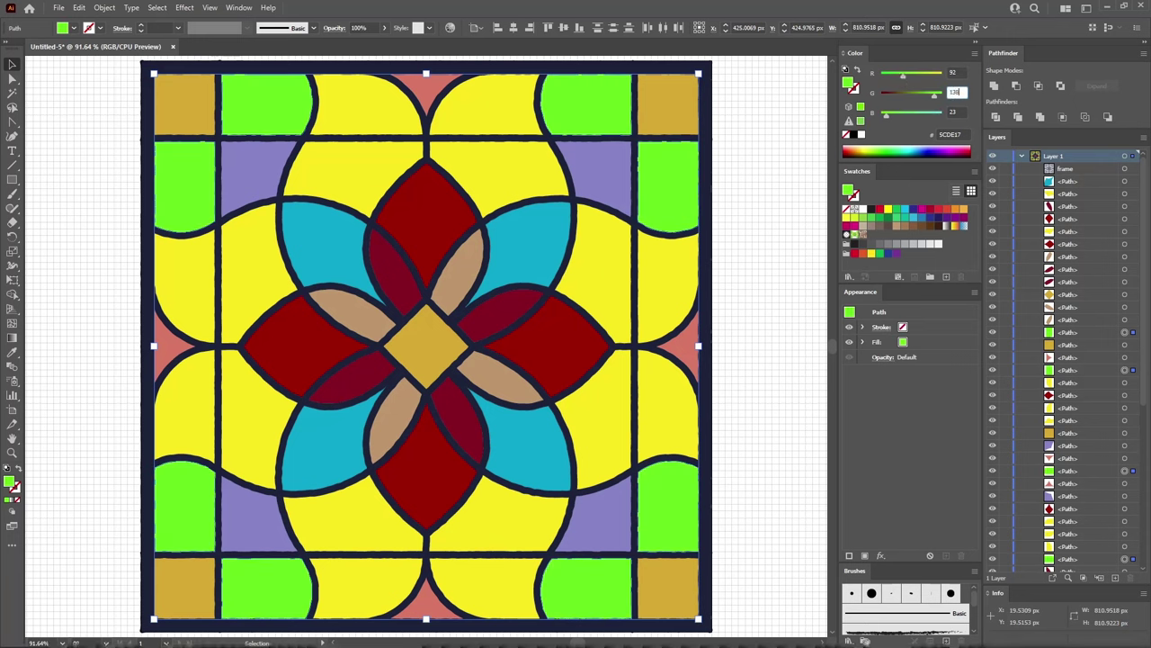
key(Tab)
text(246)
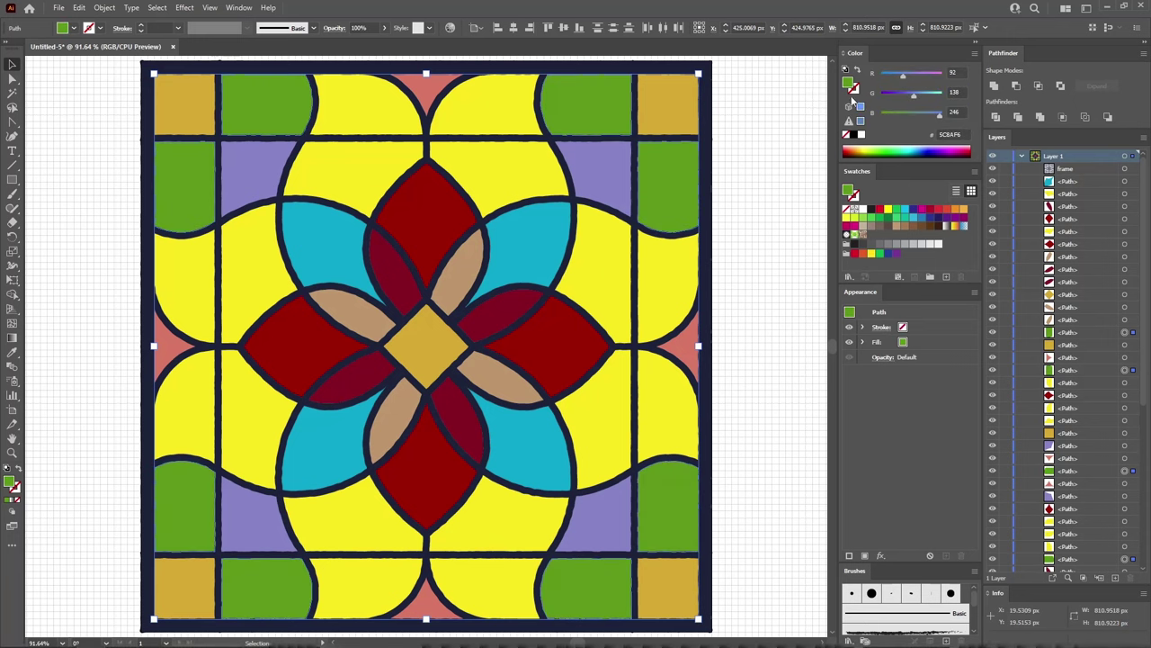
- Fill eight alternating yellow panes around the flower with light green, RGB 67, 164, 40
click(656, 296)
shift+click(604, 399)
shift+click(495, 571)
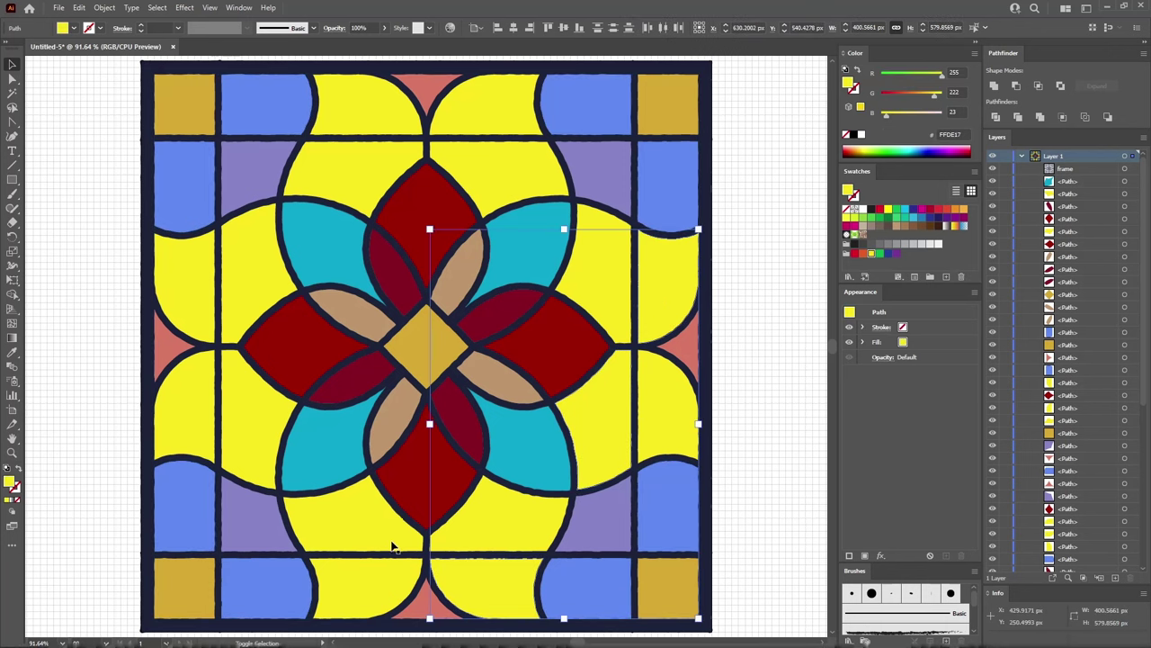
shift+click(390, 545)
shift+click(204, 412)
shift+click(244, 290)
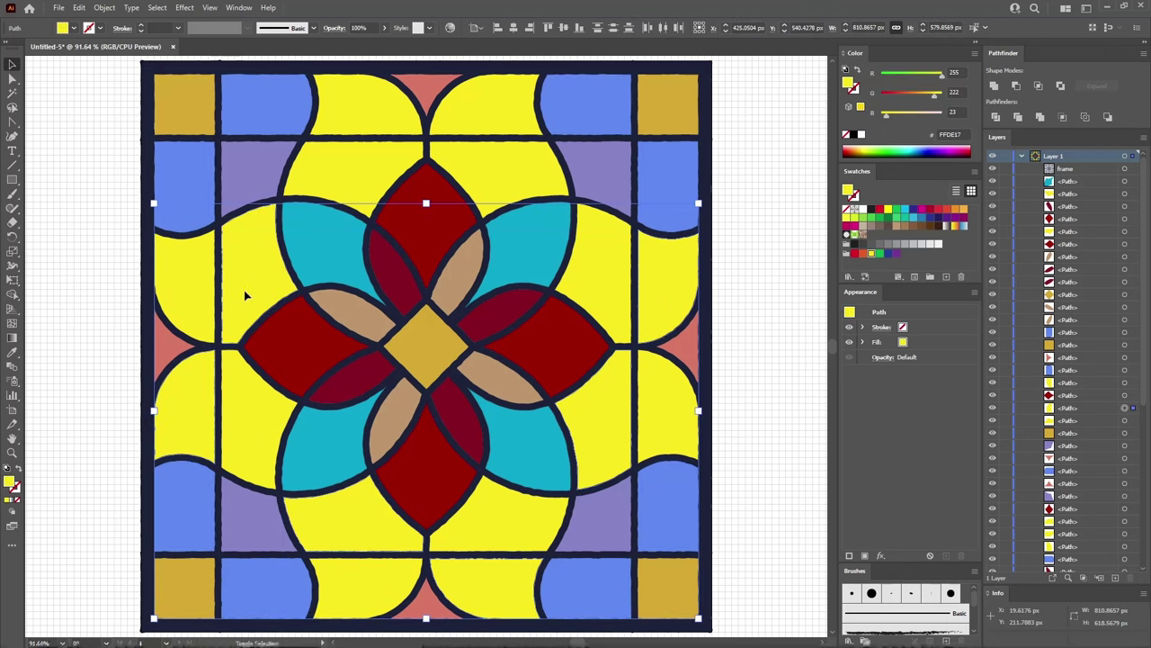
shift+click(348, 111)
shift+click(469, 162)
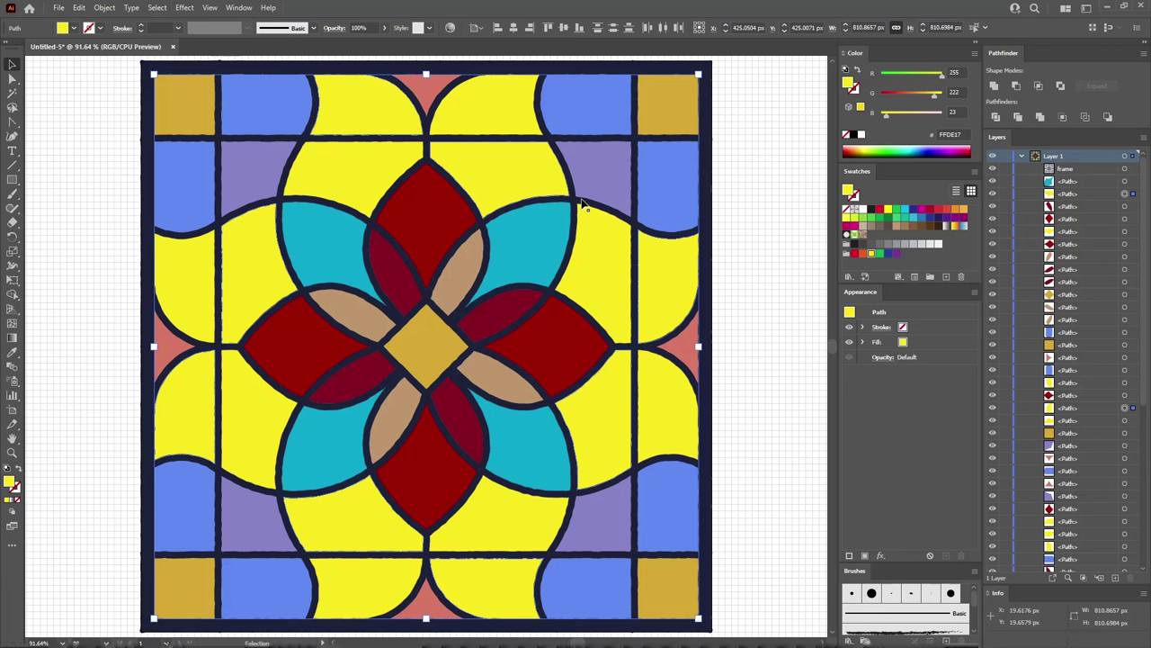
click(954, 72)
text(67)
key(Tab)
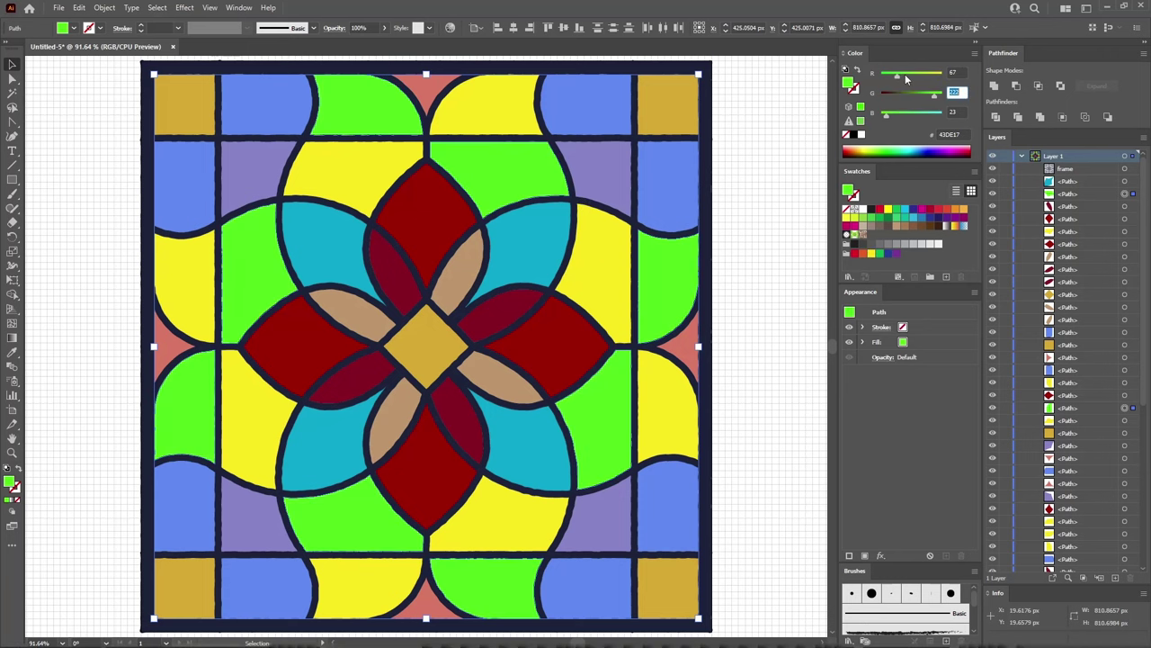
text(164)
key(Tab)
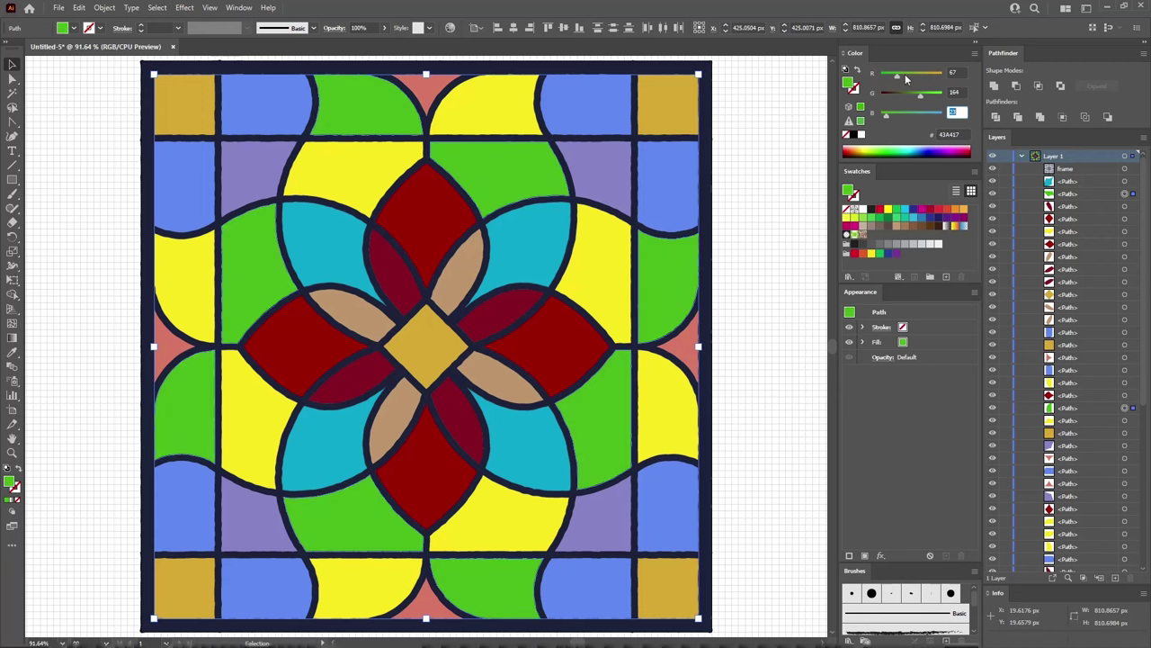
text(40)
key(Return)
click(750, 275)
- Fill the eight remaining yellow panes around the flower with dark green, RGB 0, 92, 39
click(674, 393)
shift+click(603, 270)
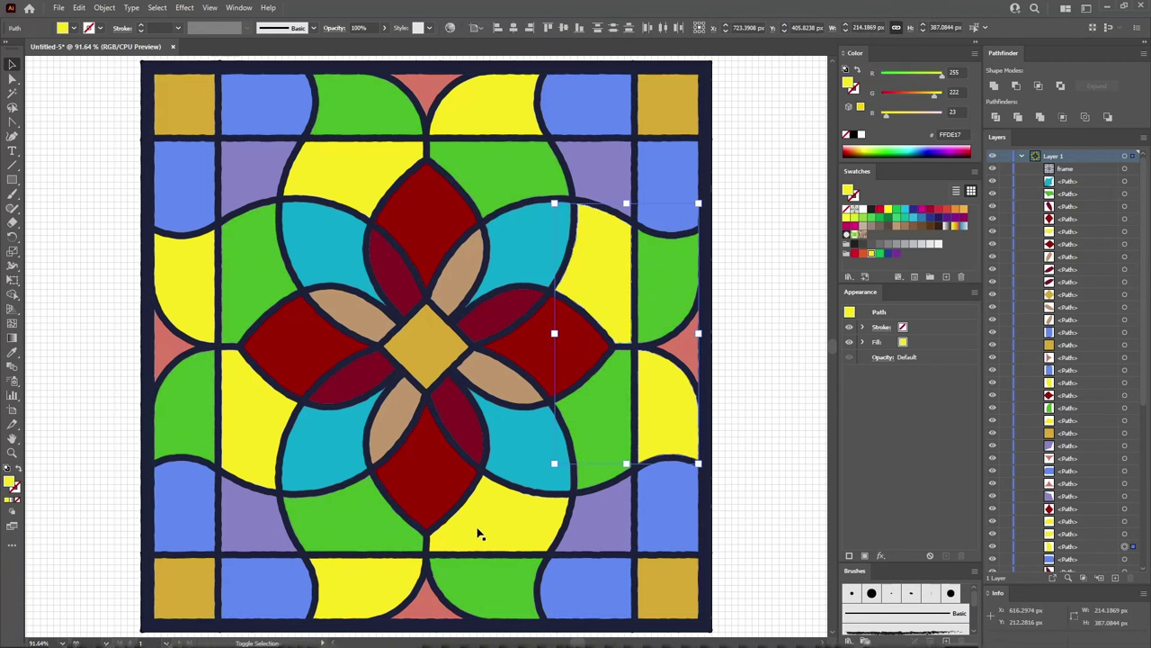
shift+click(478, 534)
shift+click(398, 583)
shift+click(258, 438)
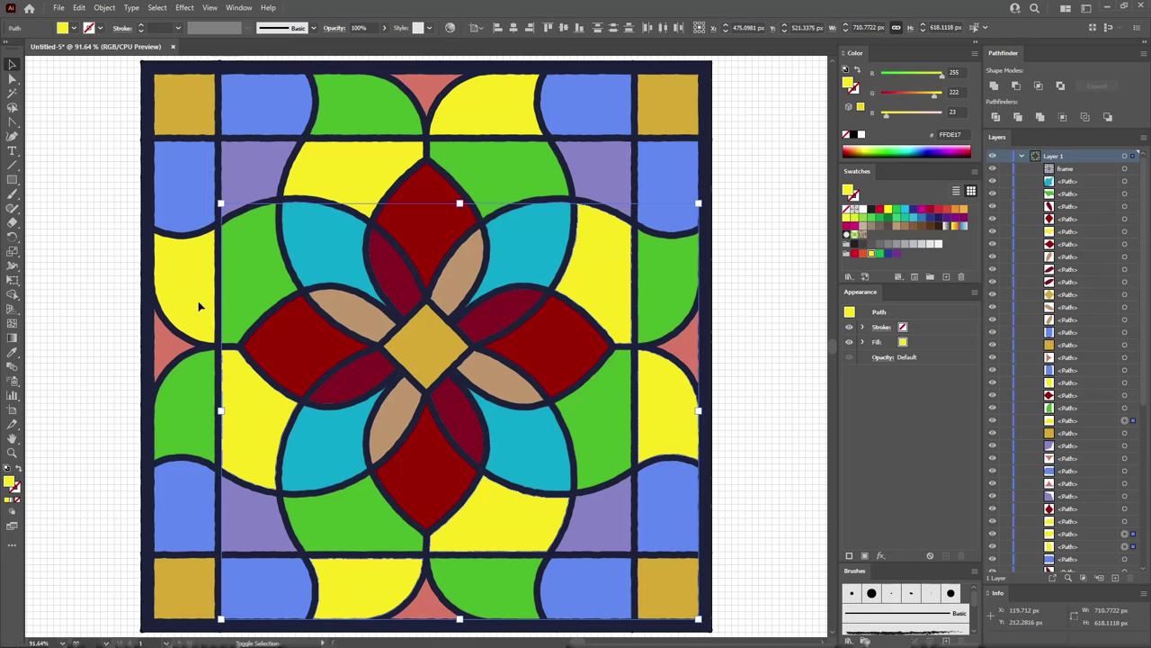
shift+click(199, 306)
shift+click(372, 174)
shift+click(468, 116)
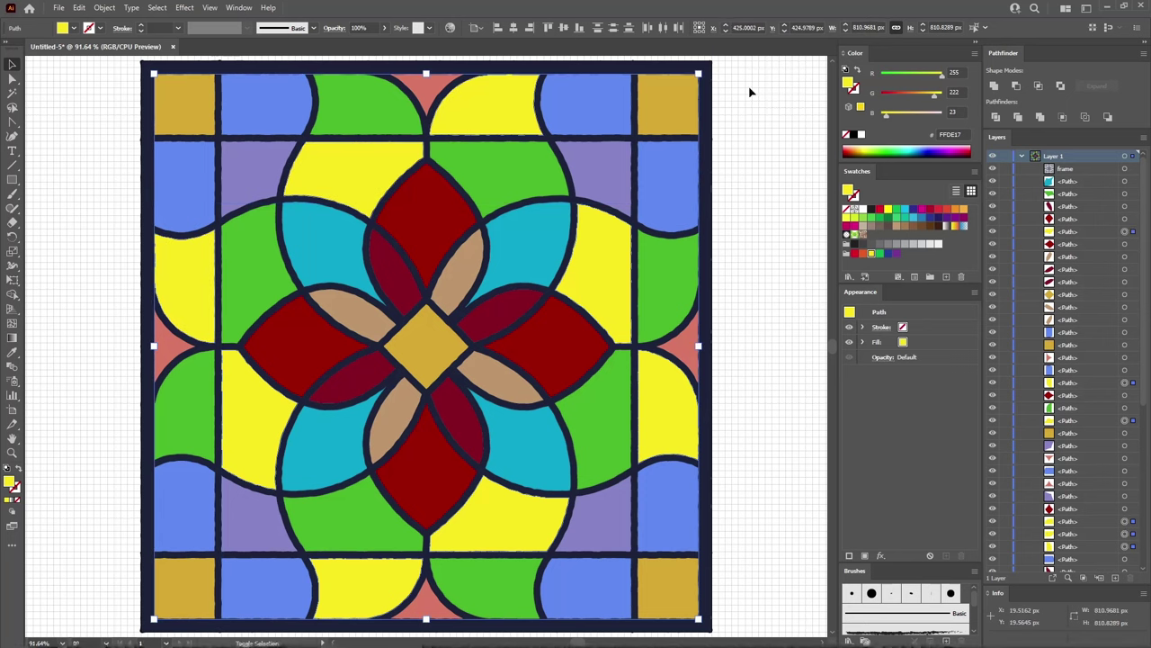
click(956, 73)
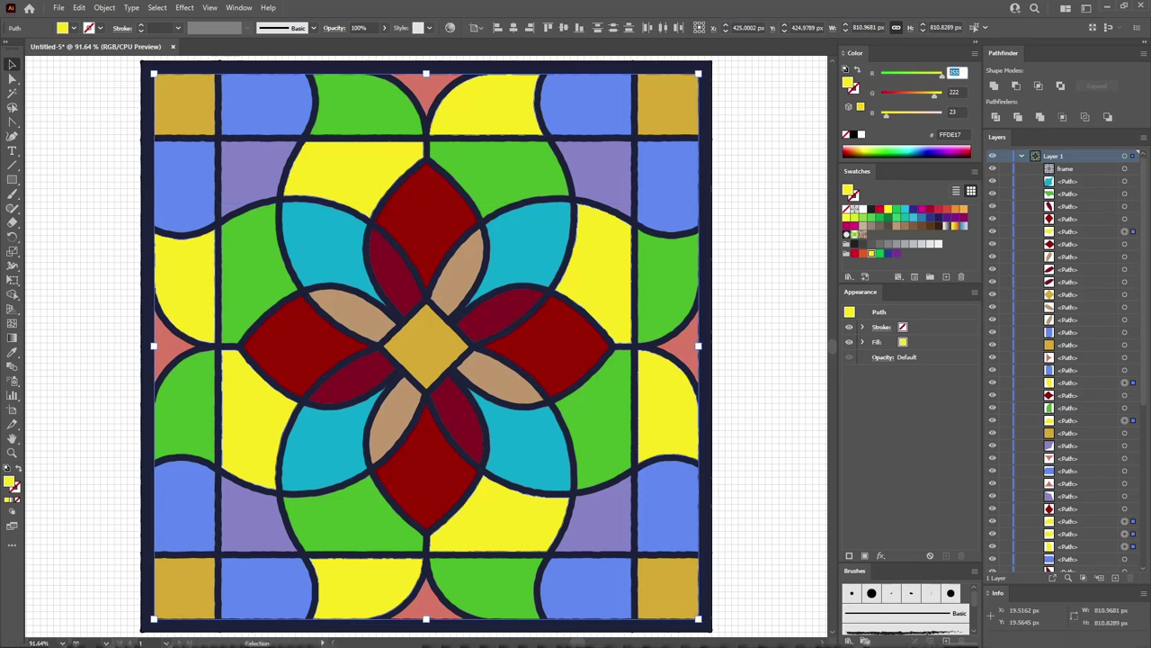
text(0)
key(Tab)
text(92)
key(Tab)
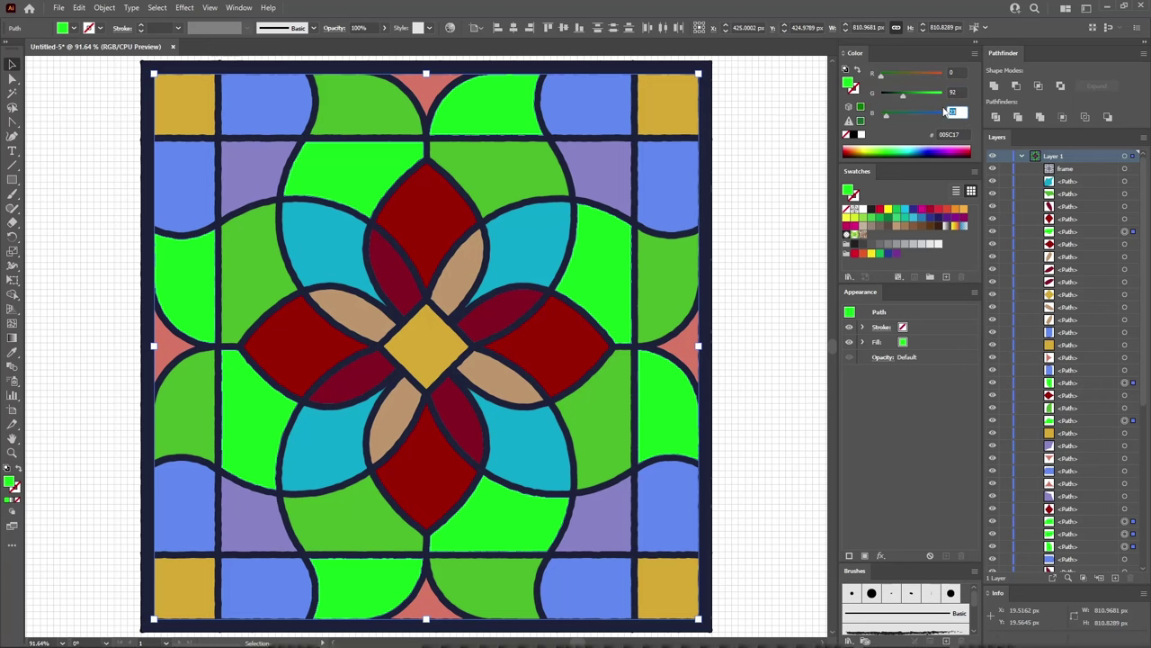
text(39)
key(Return)
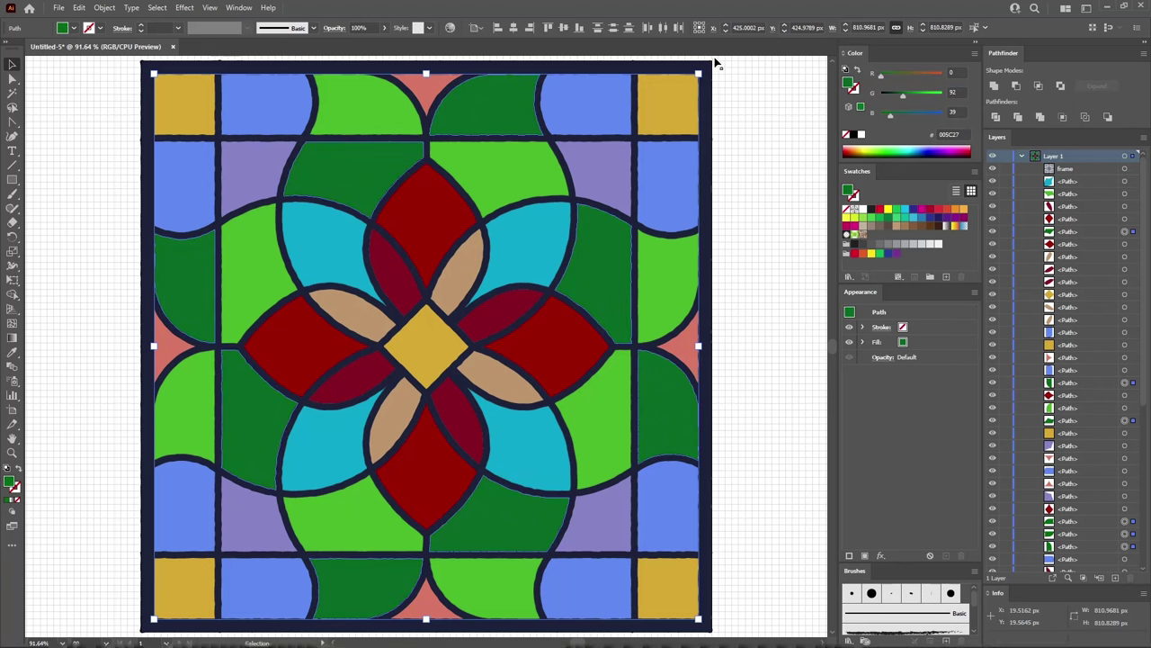
click(719, 66)
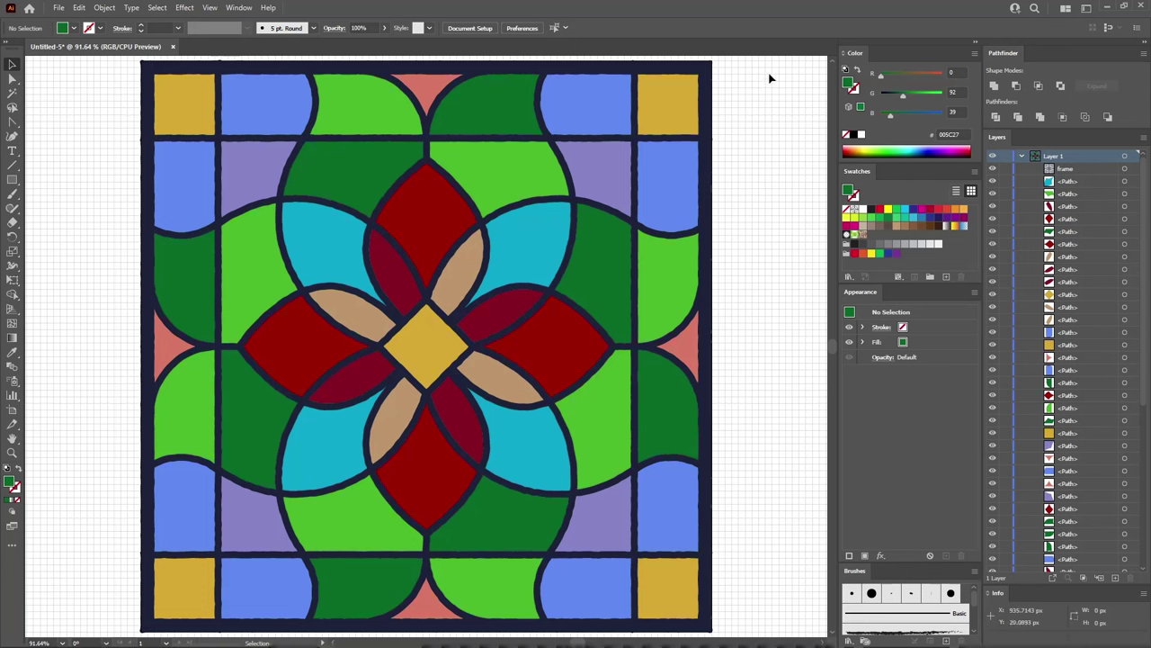
- Apply a black Inner Glow to all coloured panes except the frame, using Soft Light, 50% opacity, 25 px blur and Edge
drag(769, 76, 97, 621)
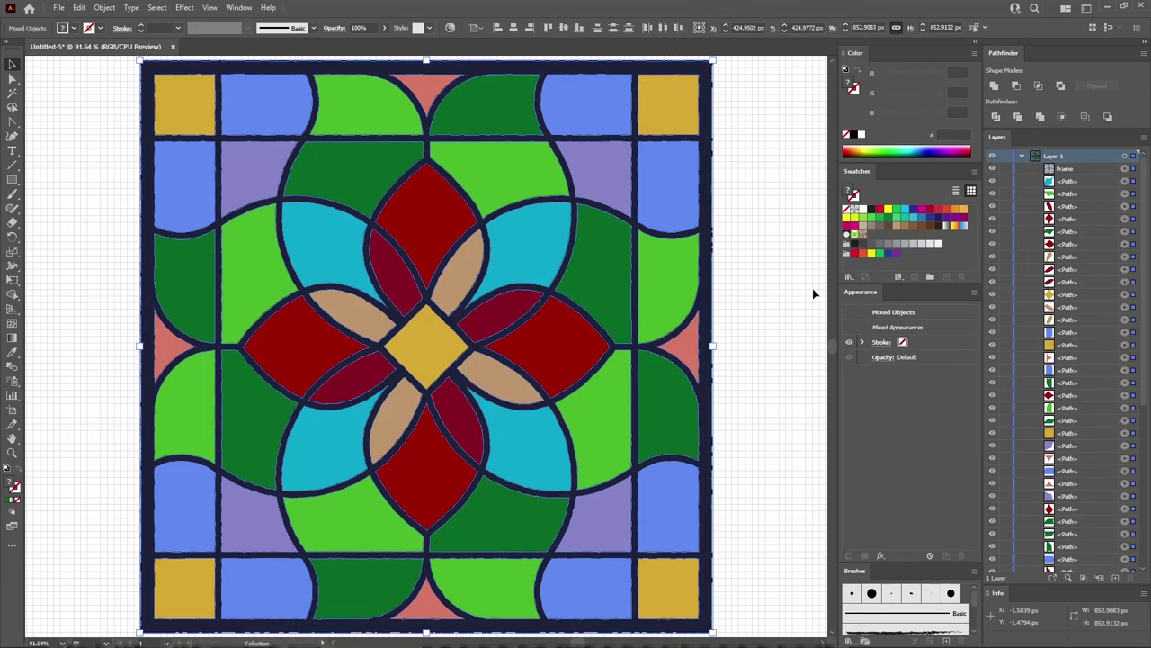
shift+click(1125, 169)
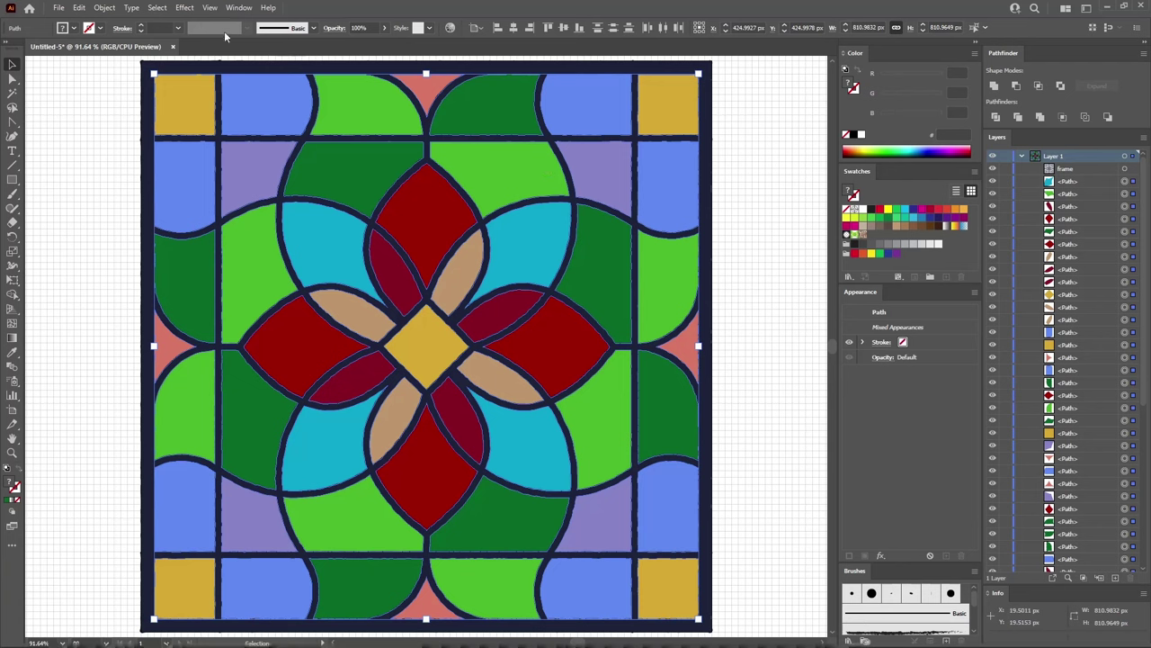
click(187, 8)
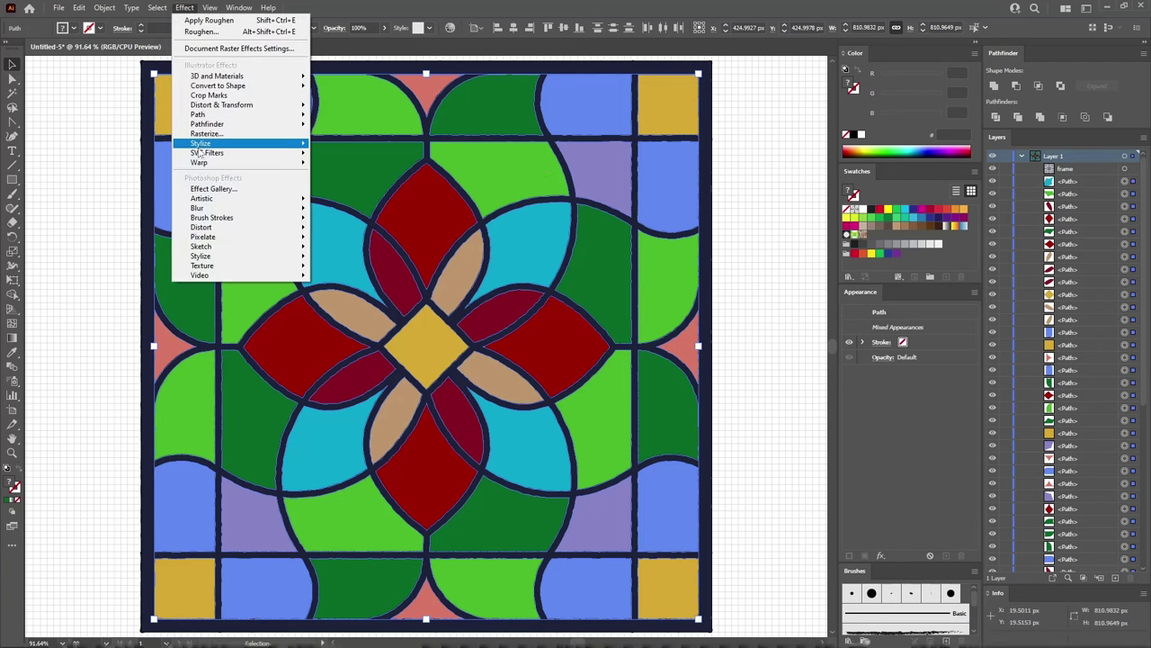
mouse_move(269, 143)
click(346, 171)
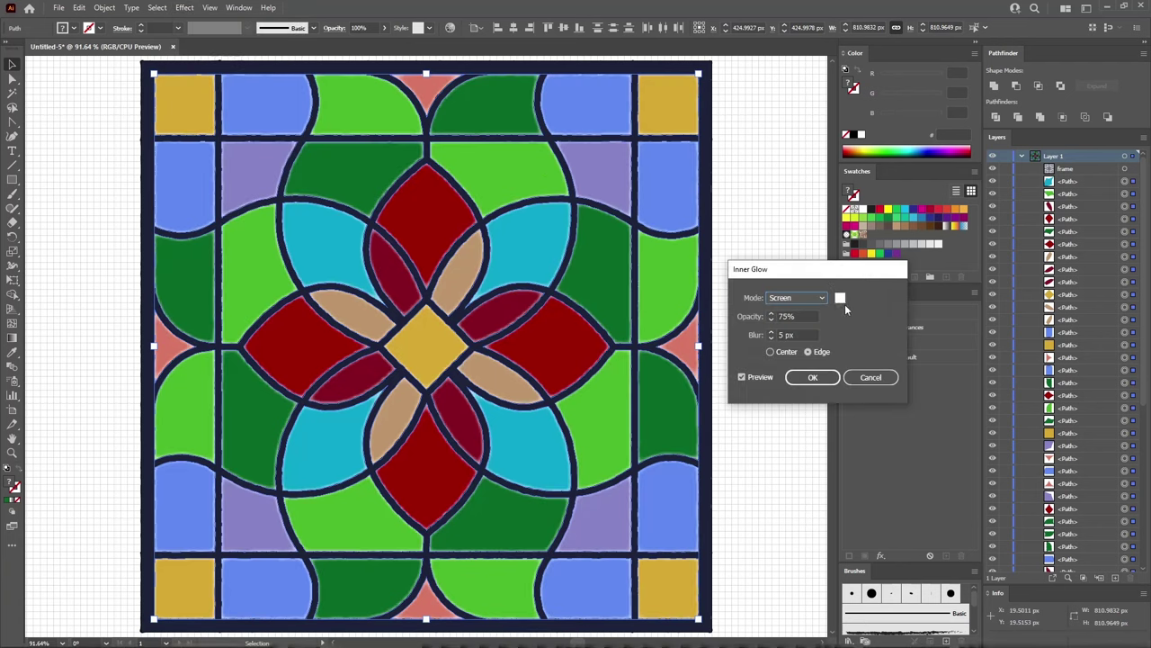
click(813, 298)
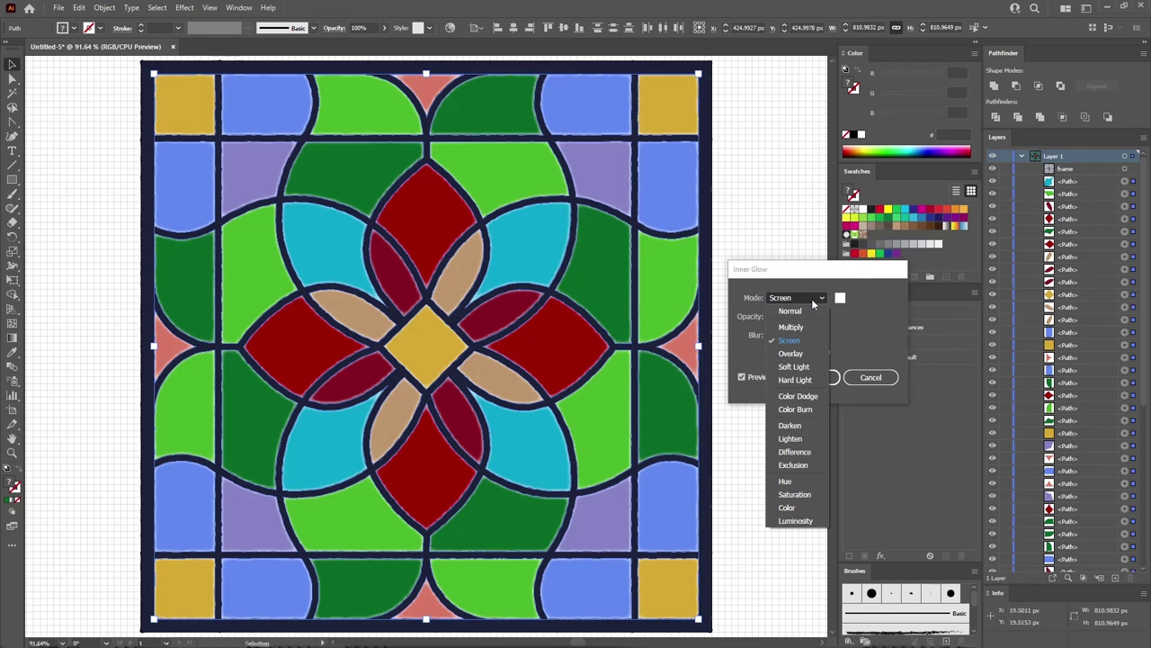
click(795, 367)
key(Tab)
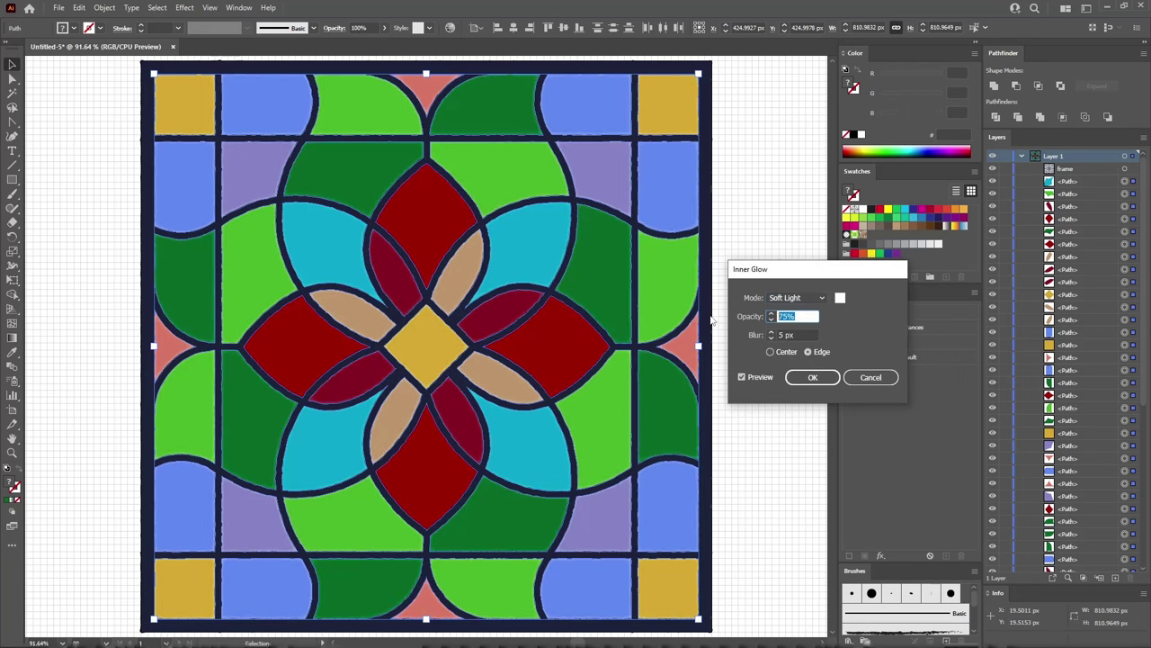
text(50)
key(Tab)
text(25)
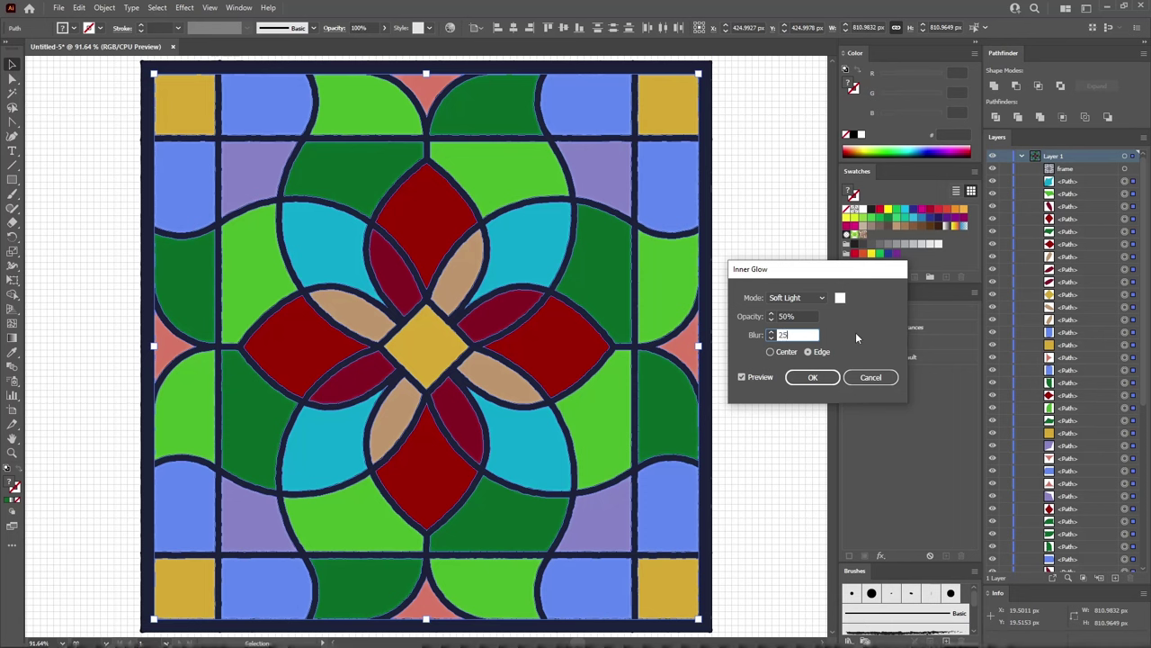
click(841, 300)
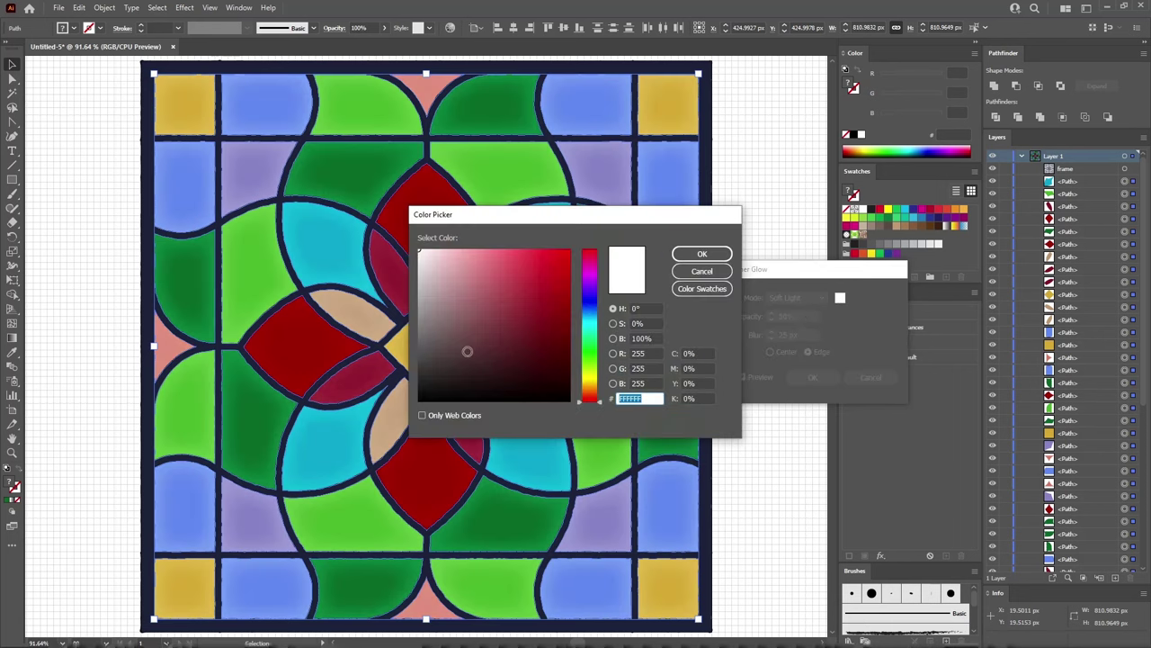
click(702, 254)
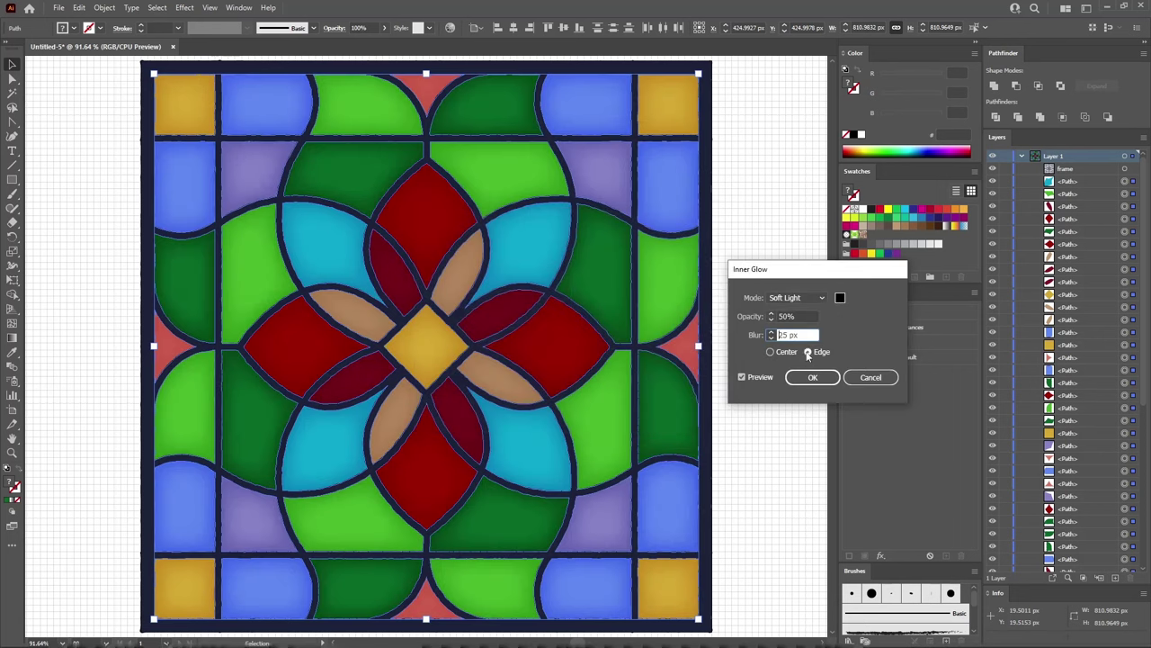
click(809, 379)
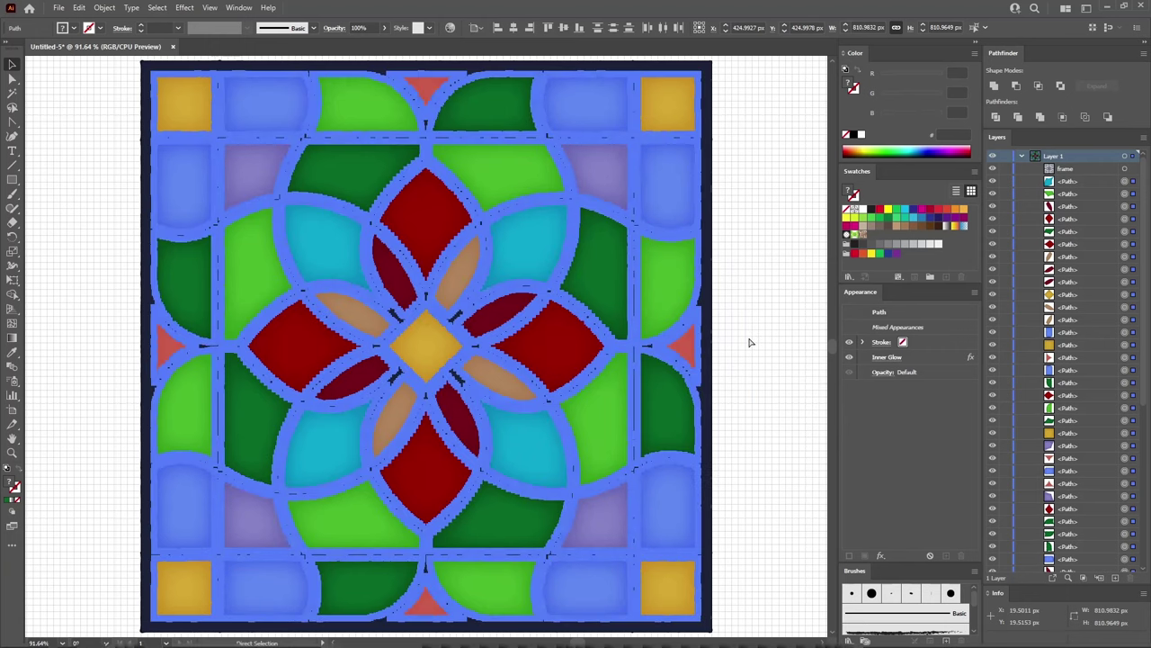
- Group all the coloured panes and lock the group
key(ctrl+g)
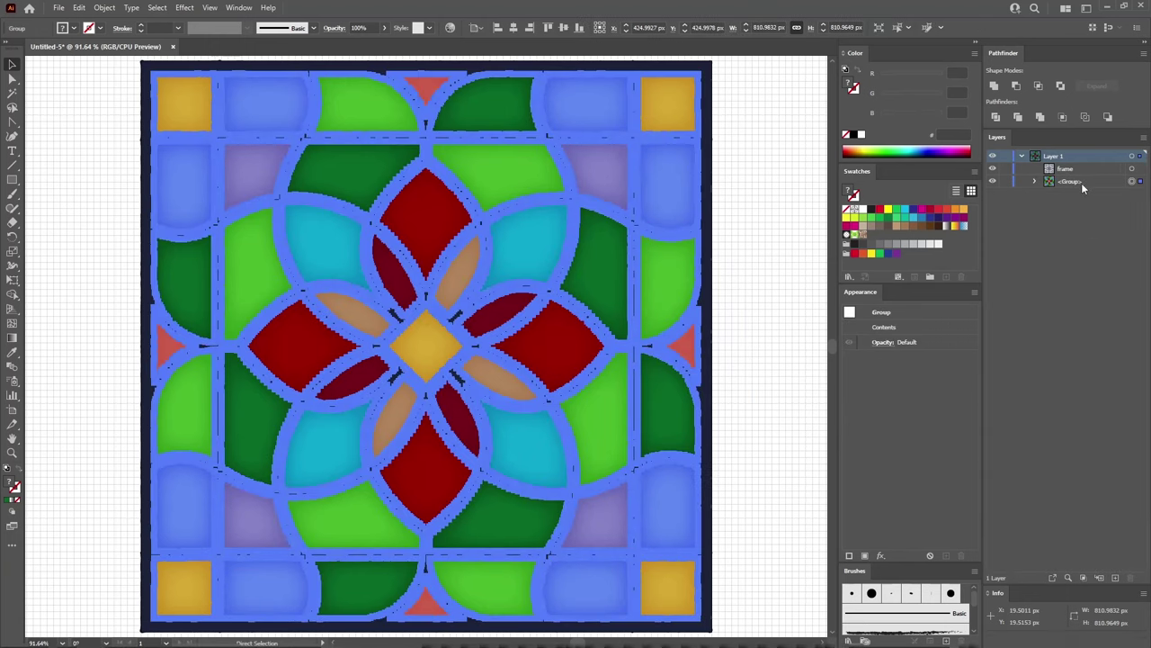
click(733, 105)
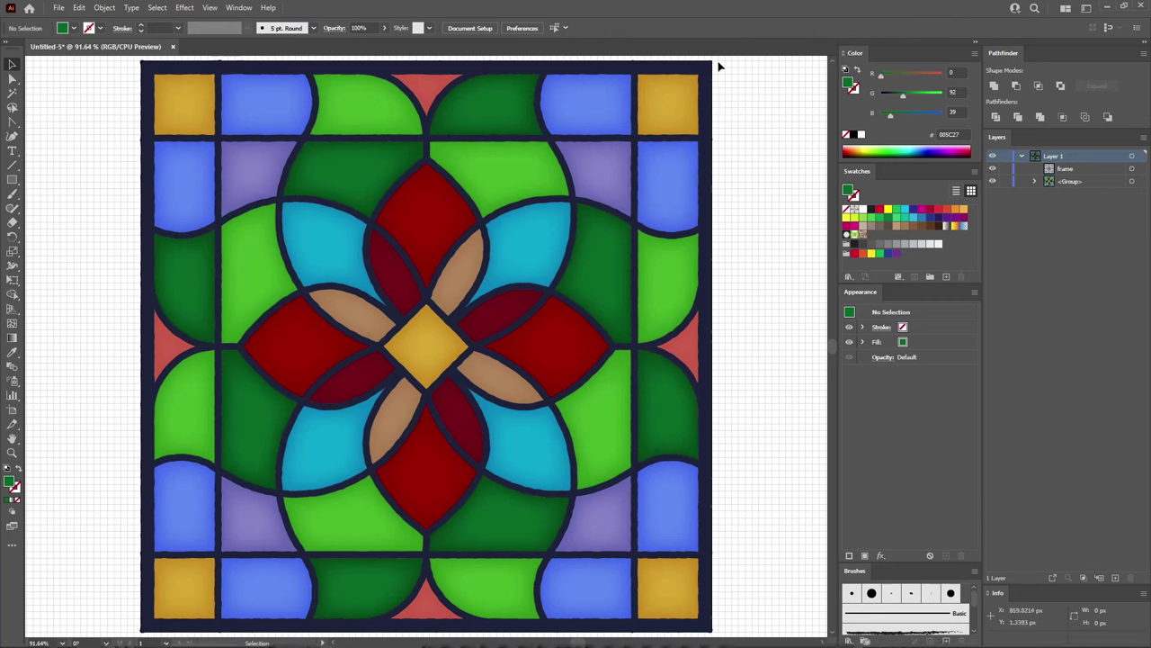
click(1006, 183)
- Turn off Snap to Grid and accept a keyboard increment of 1 px in the general preferences
click(209, 8)
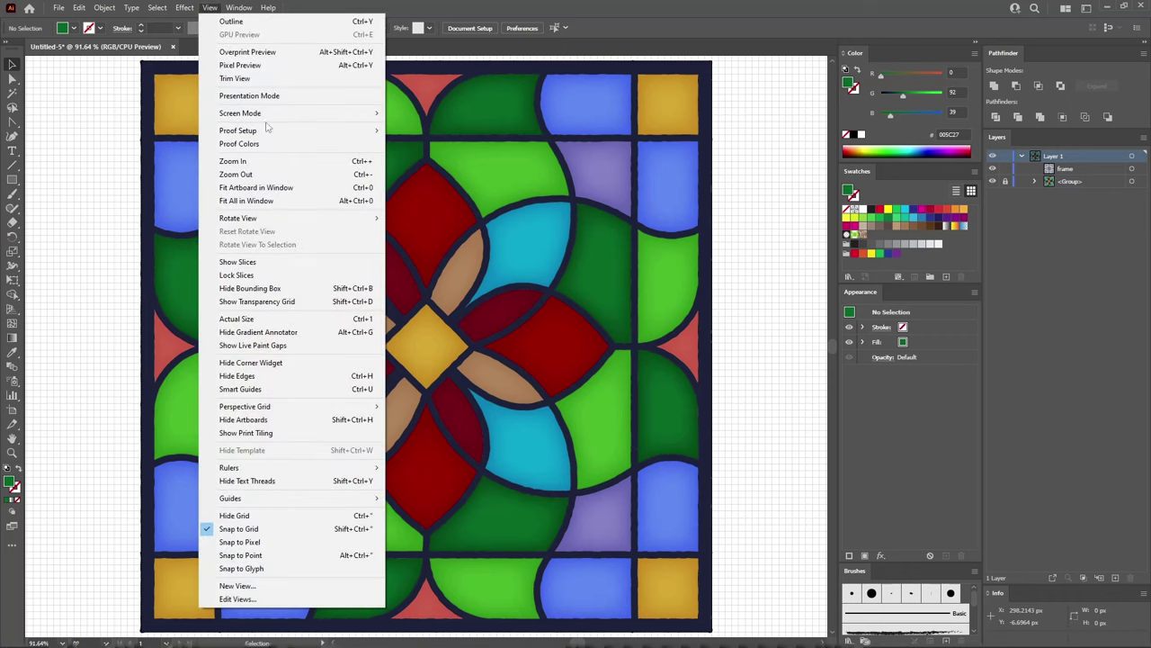
click(268, 531)
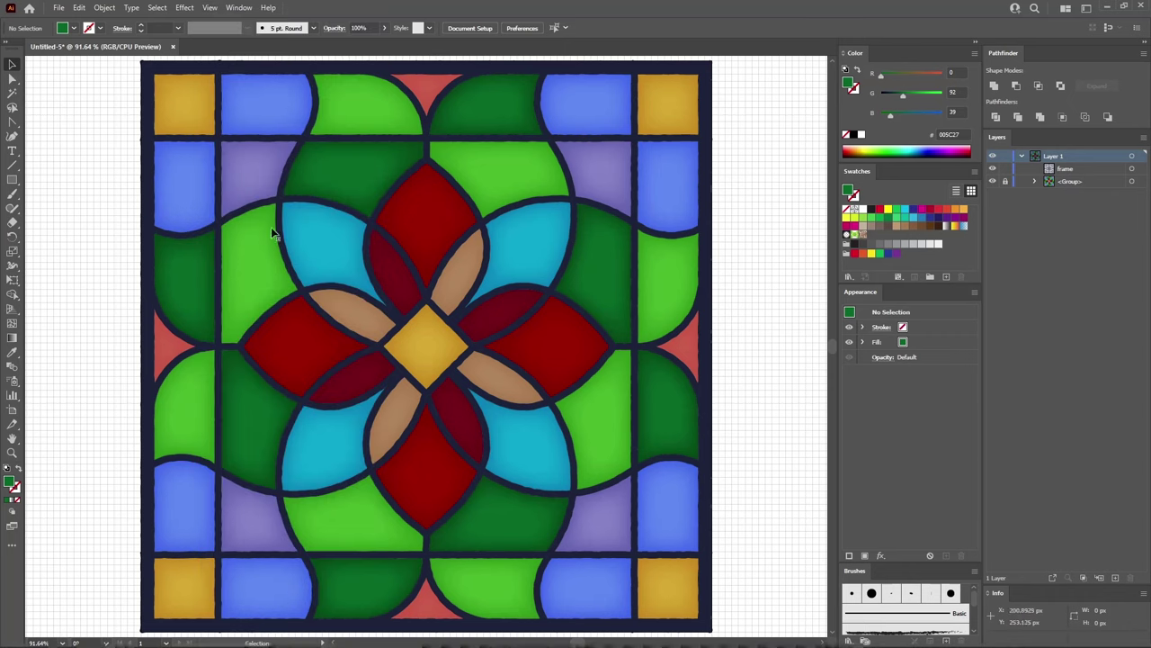
click(79, 7)
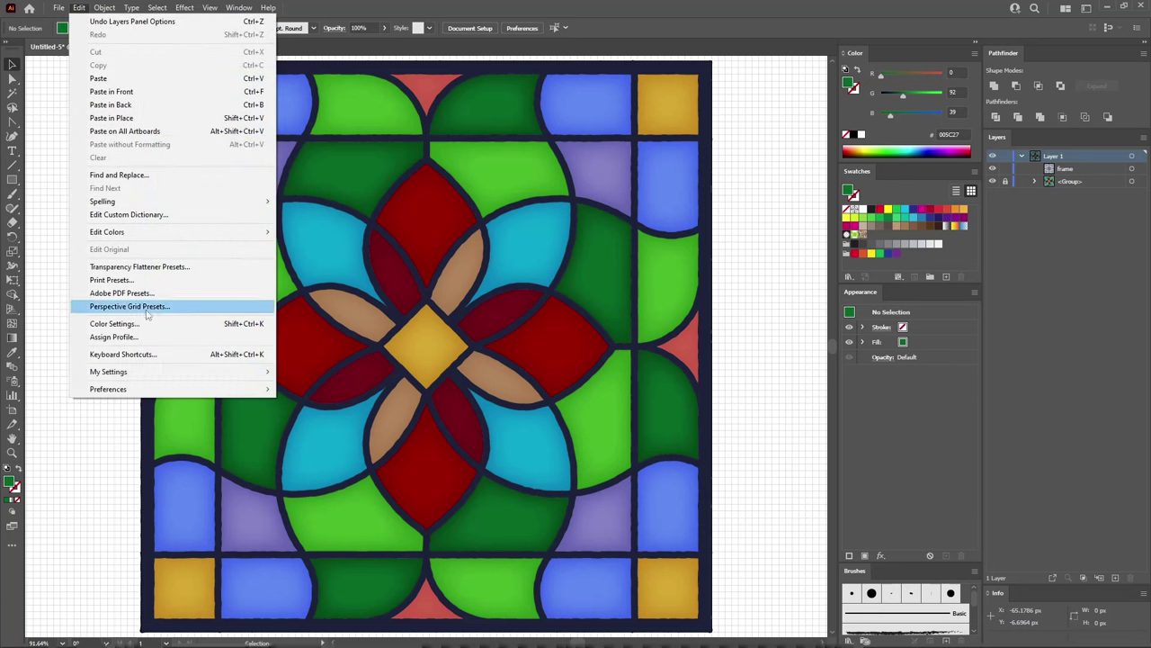
mouse_move(225, 389)
click(332, 390)
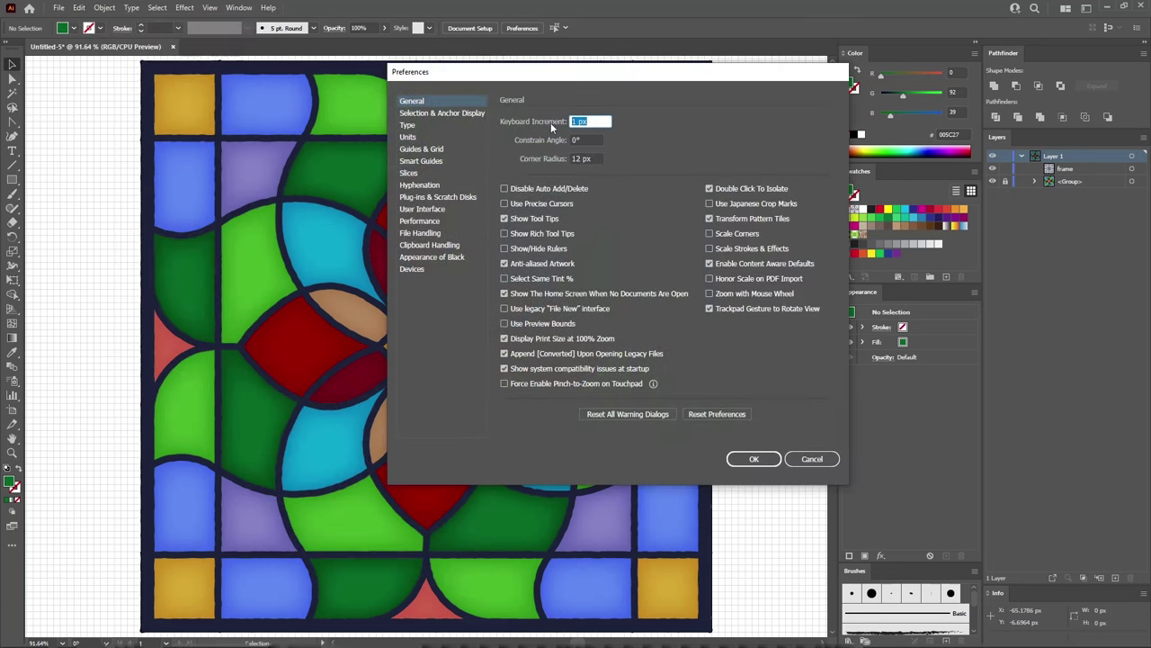
click(752, 459)
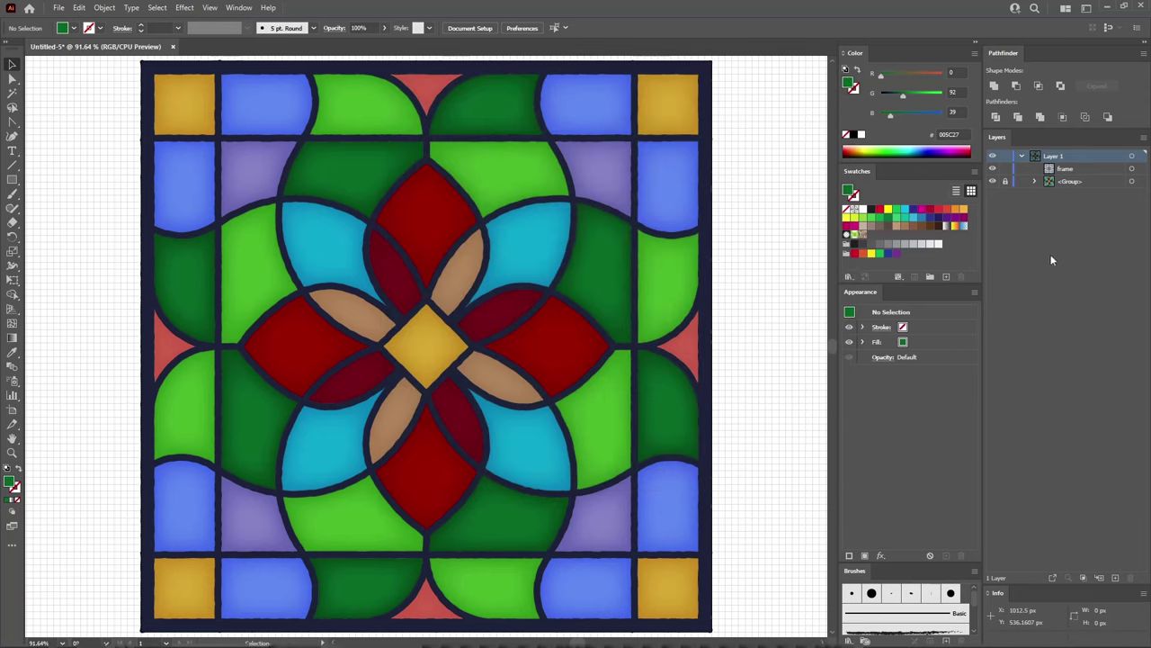
- Create an offset path of -2 px from the navy frame
click(1133, 169)
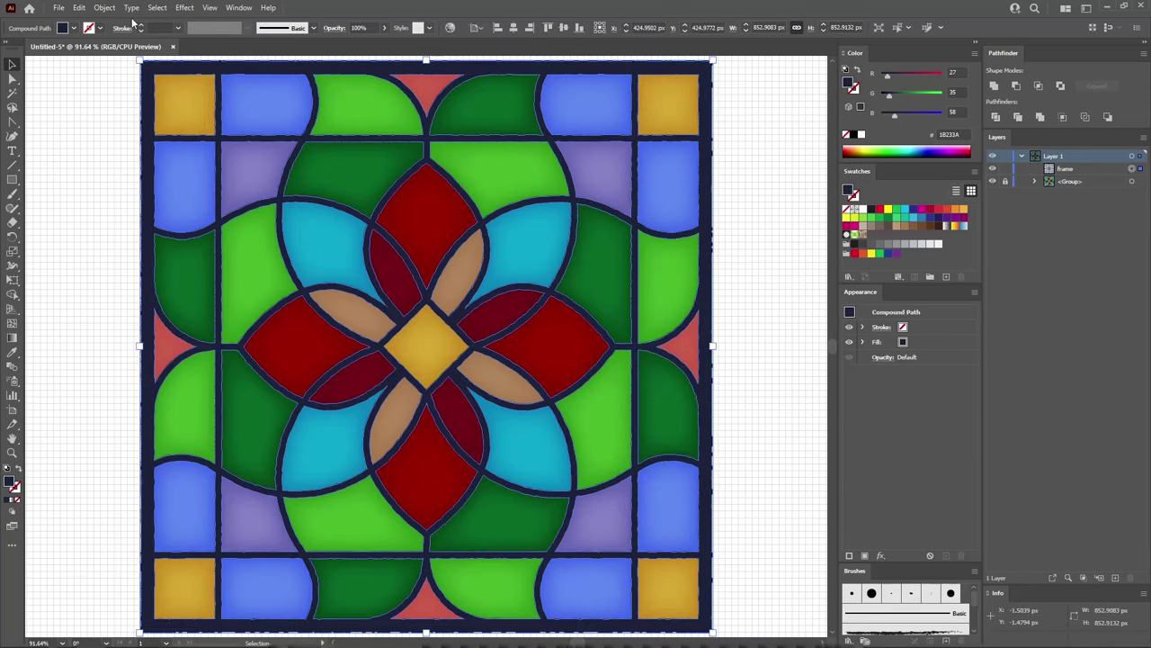
click(104, 7)
mouse_move(118, 292)
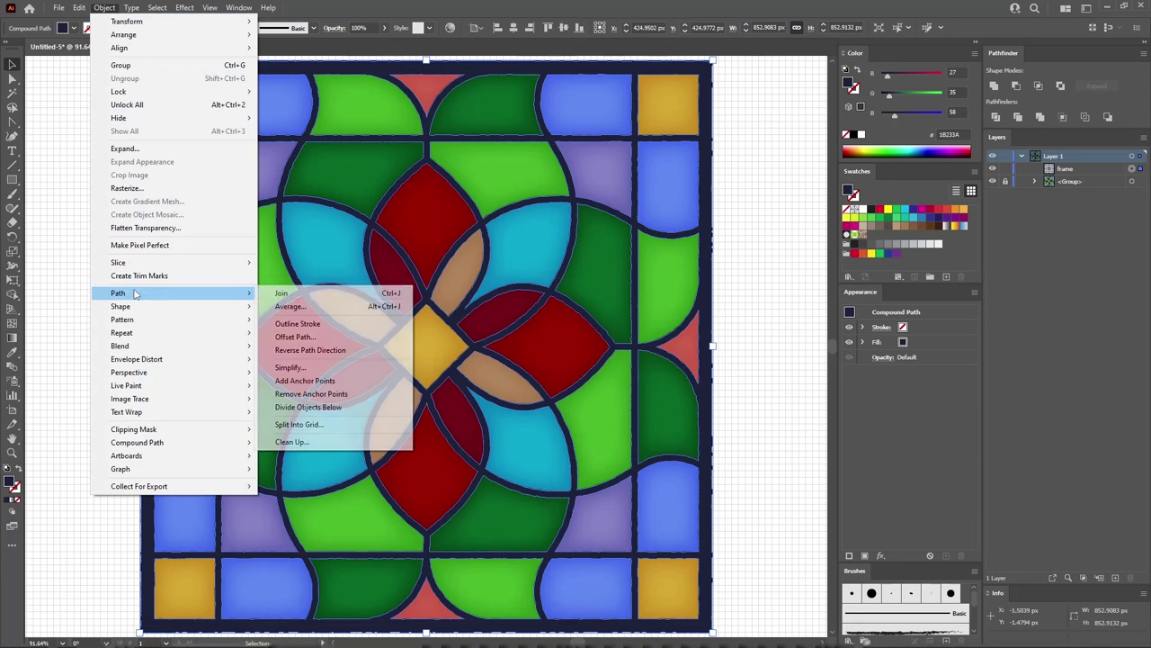
click(306, 335)
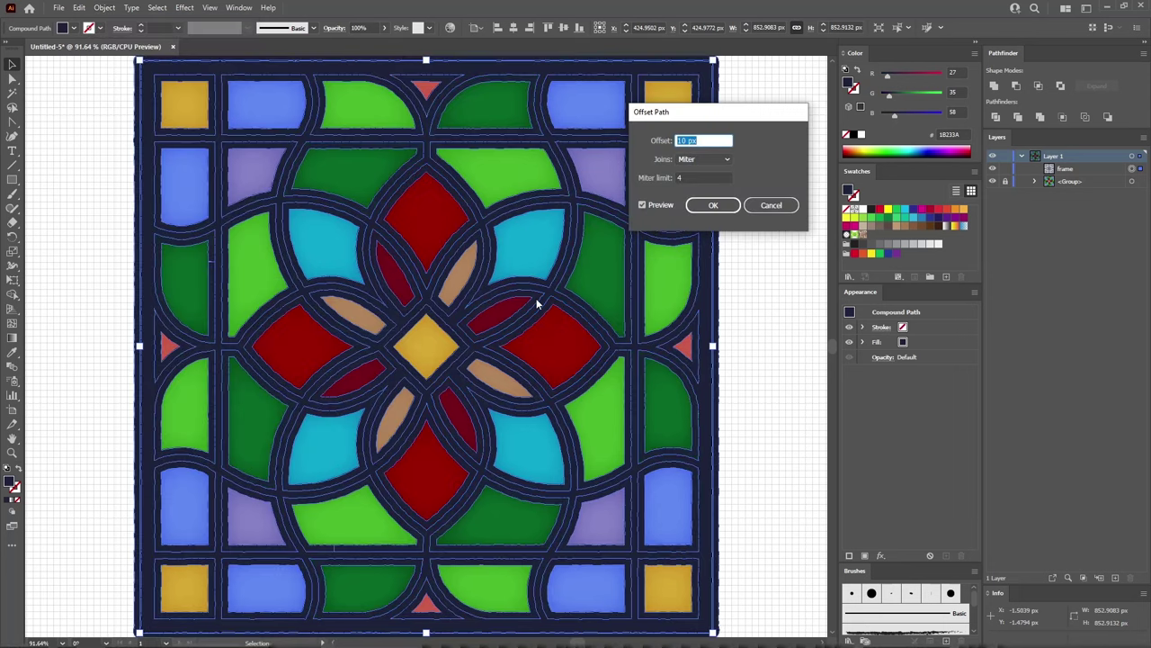
text(-2)
click(713, 205)
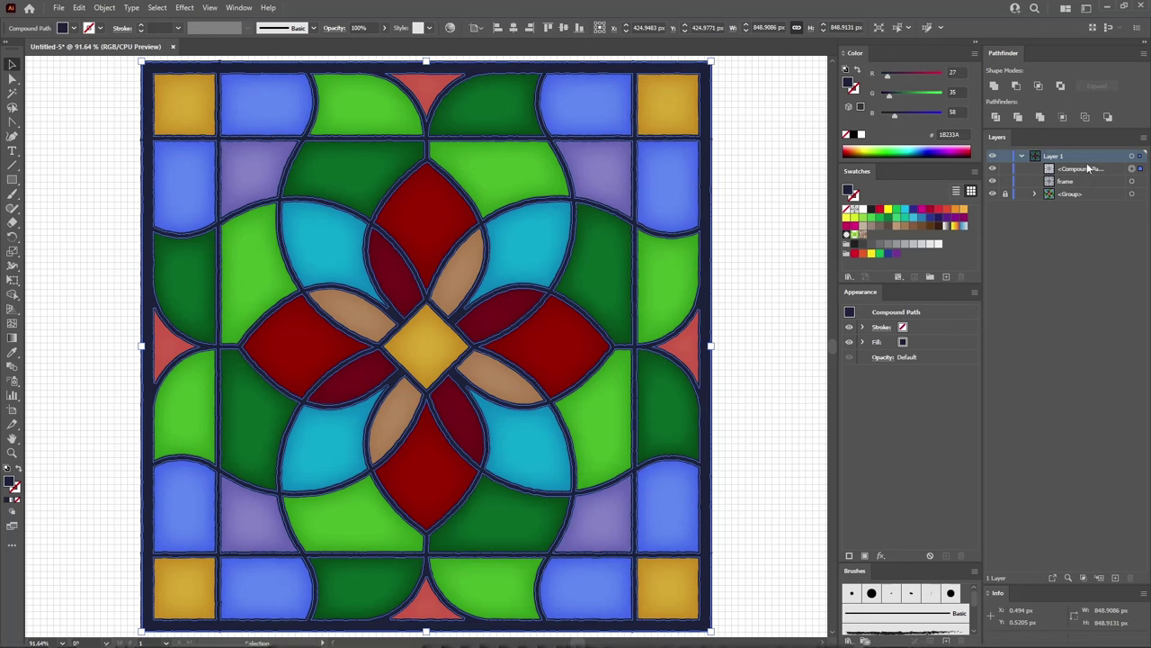
- Paste a copy of the offset frame path in front, shifted 2 px down, and select both offset paths together
key(ctrl+c)
key(ctrl+f)
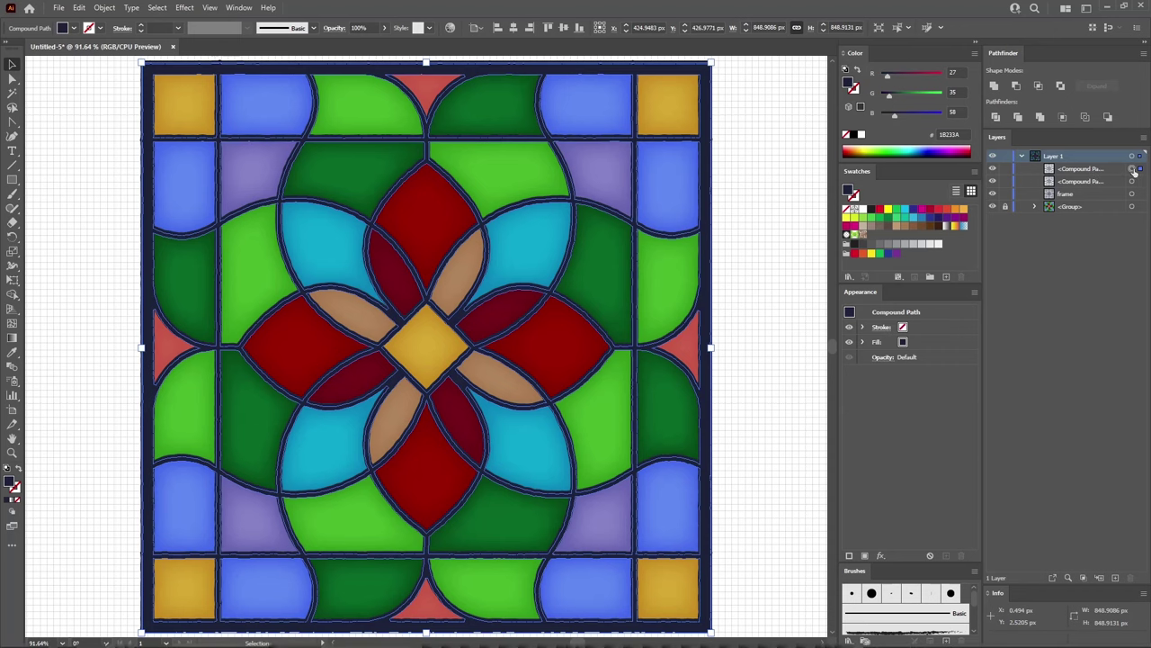
shift+click(1133, 180)
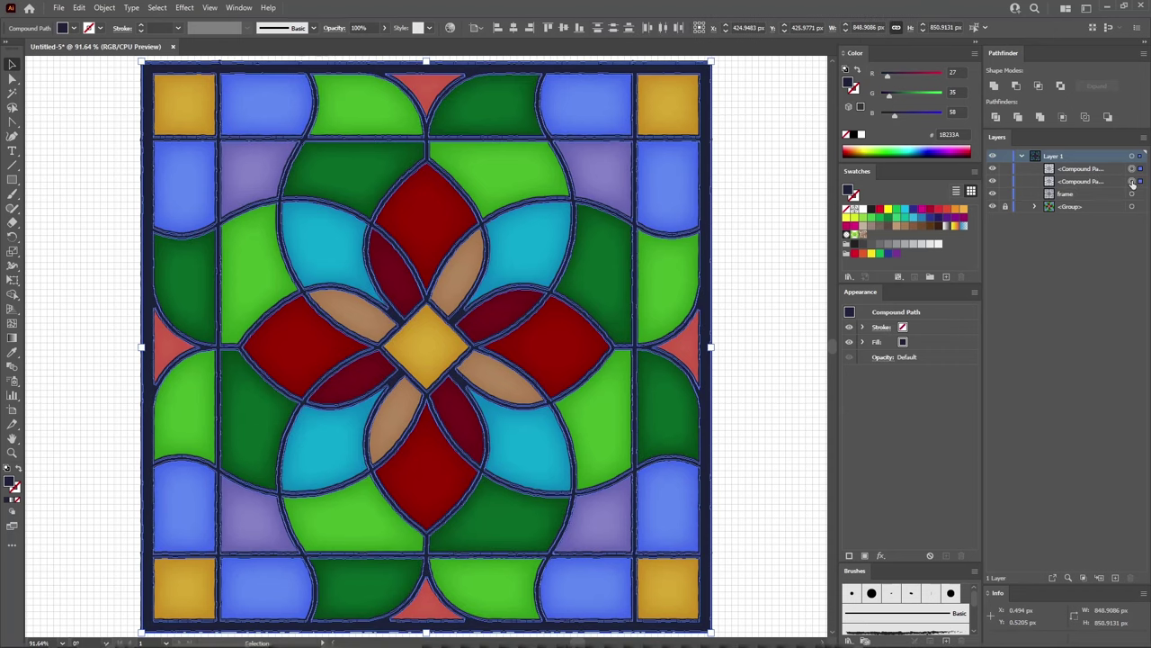
- Subtract the front offset path from the one behind with Minus Front and make the resulting slivers a compound path
click(1017, 85)
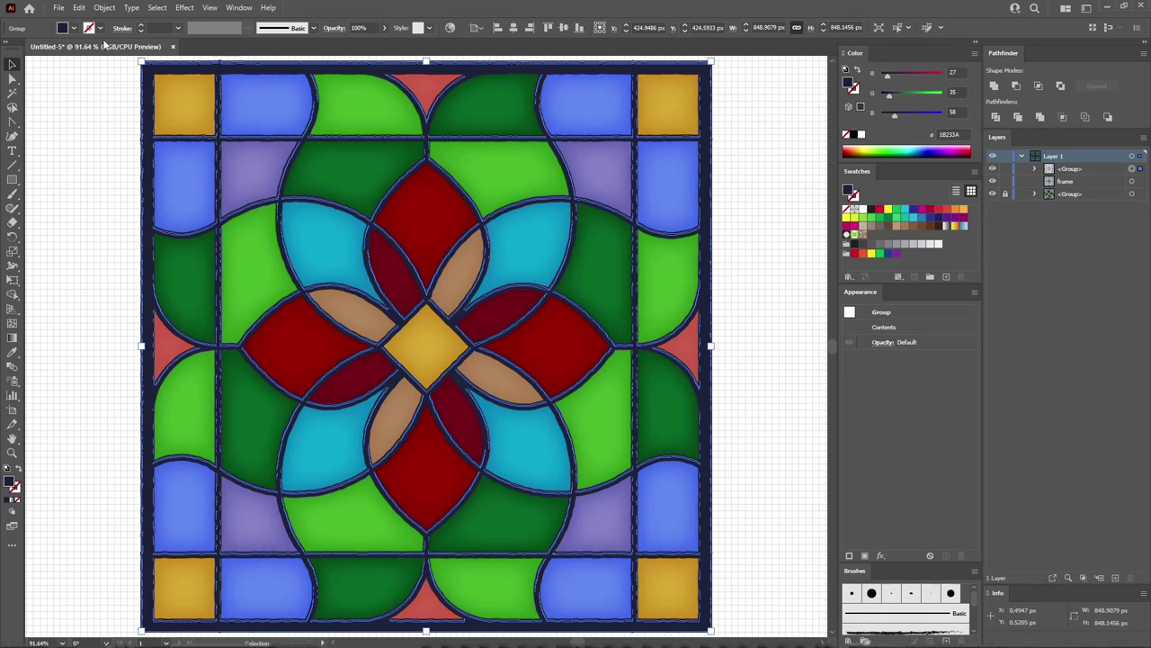
click(105, 7)
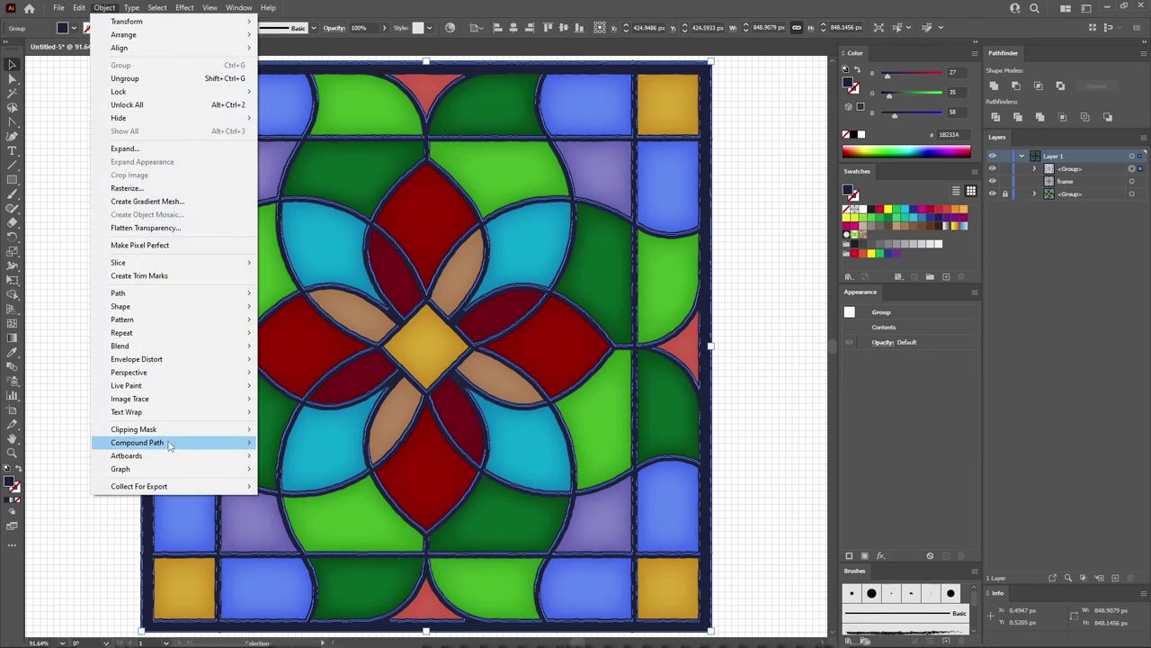
mouse_move(238, 441)
click(284, 442)
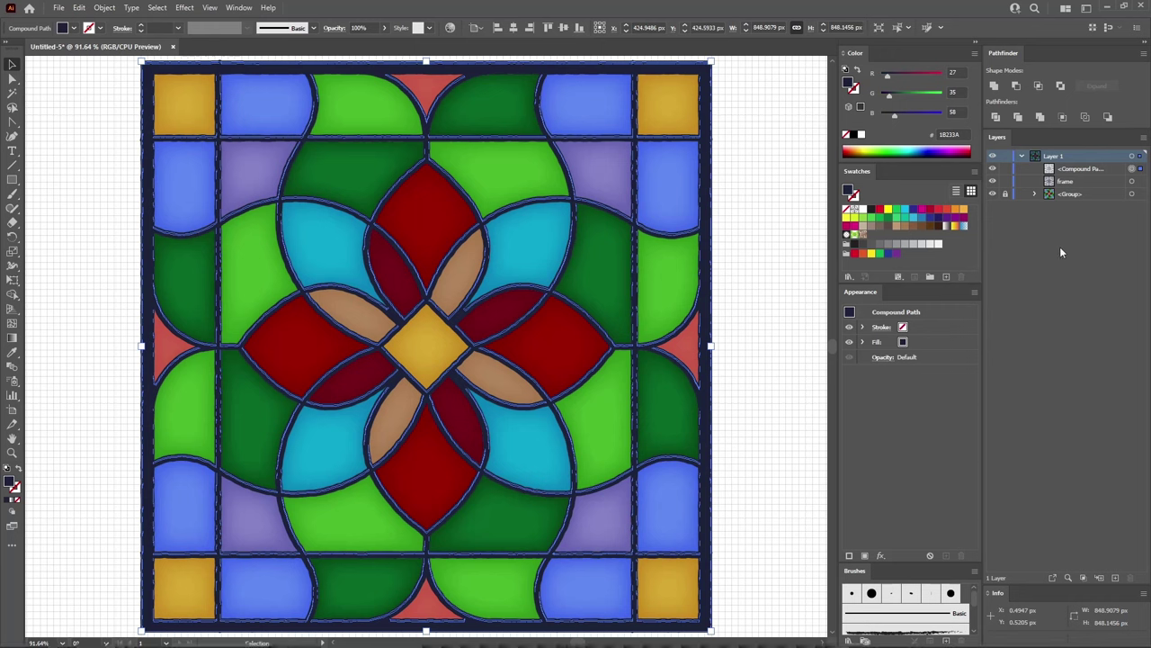
- Fill the sliver compound path with white and lower its opacity to 20%
click(920, 342)
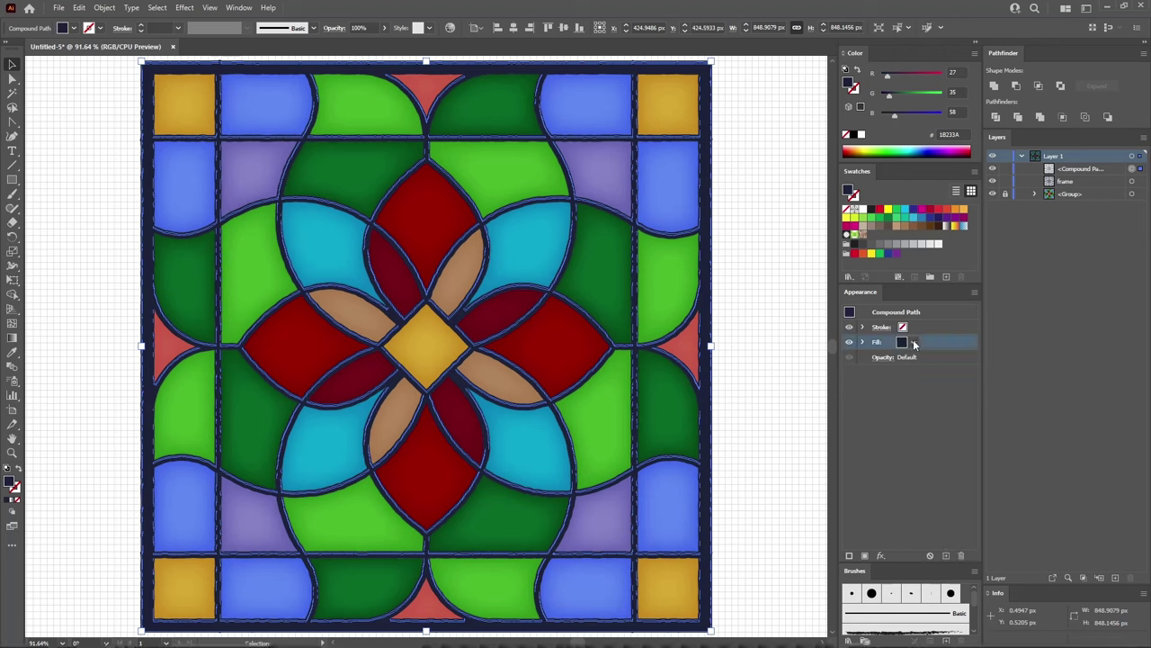
click(855, 209)
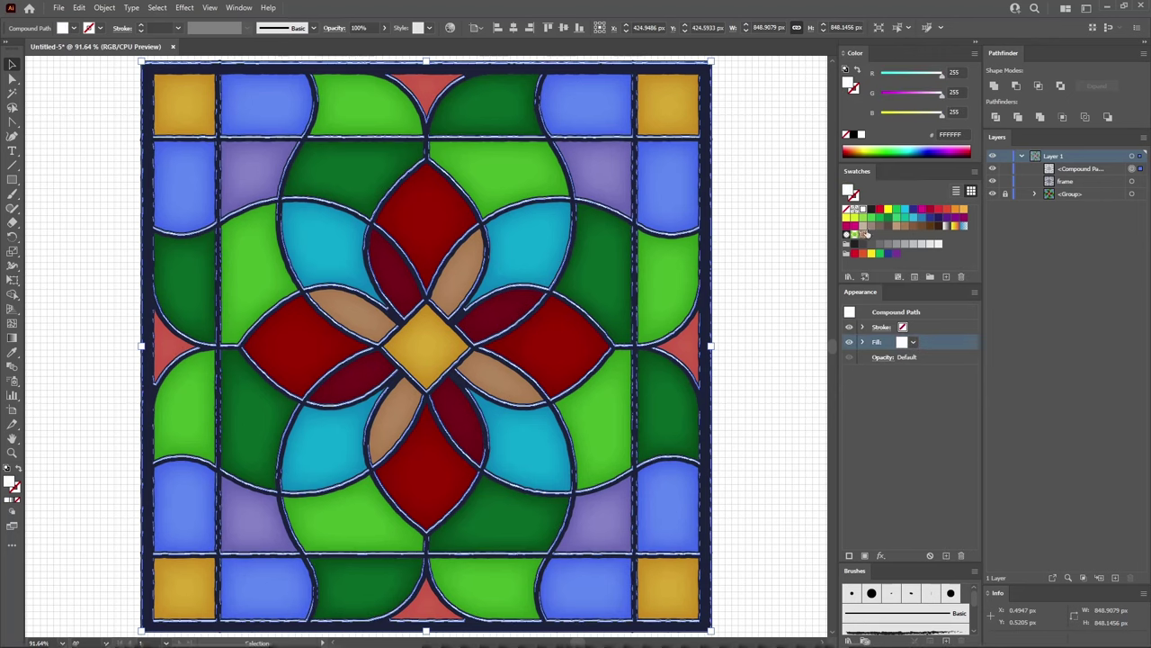
click(883, 356)
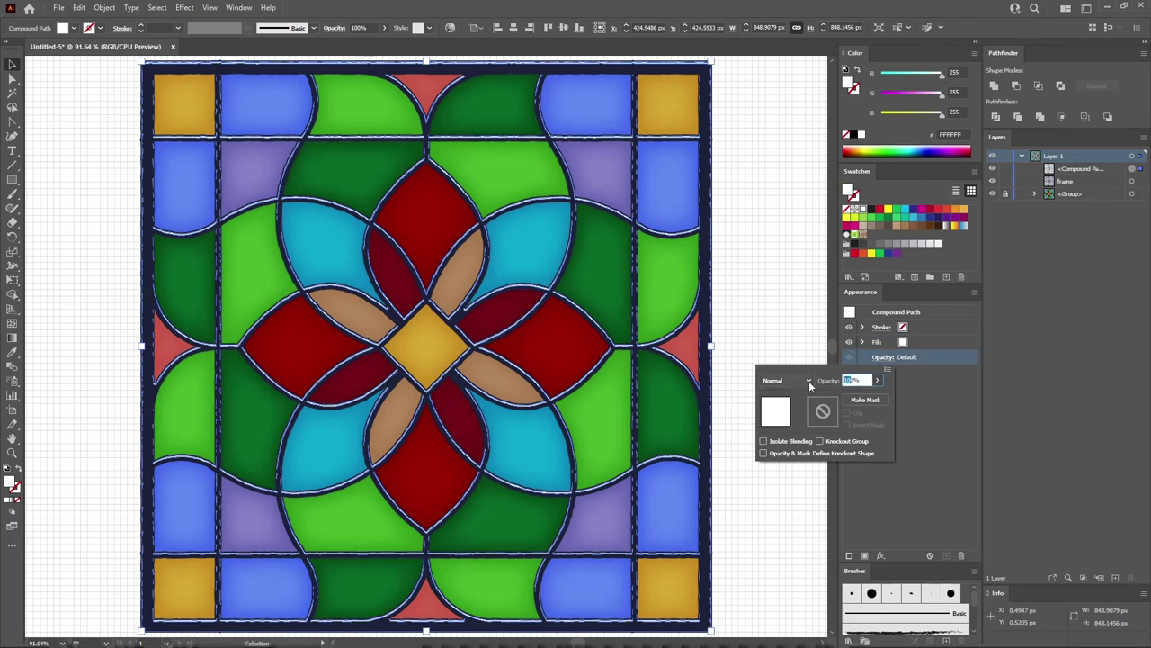
text(20%)
key(Return)
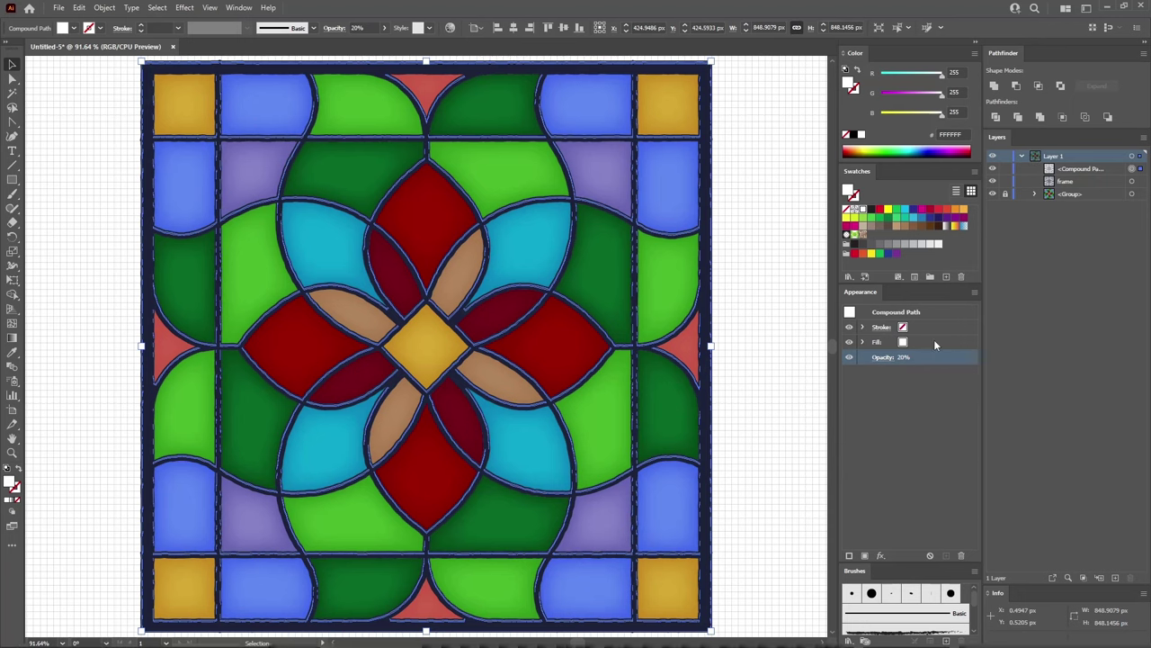
- Paste two copies of the navy frame in front and shift the upper copy 2 px up
click(1132, 181)
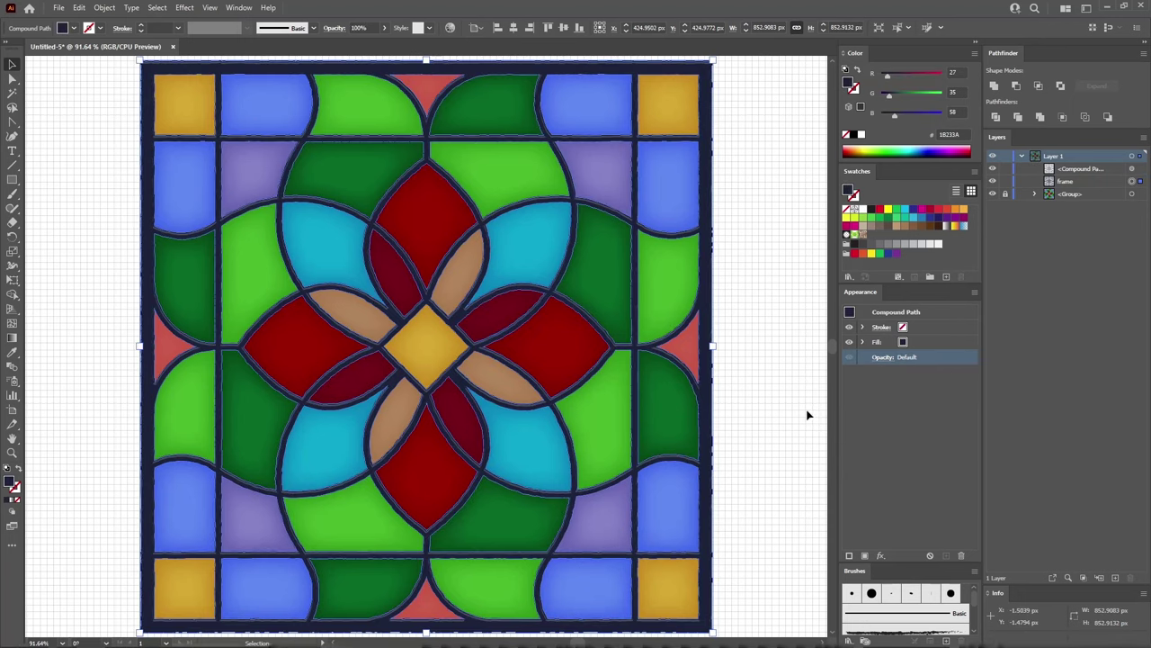
key(a)
key(ctrl+c)
key(ctrl+f)
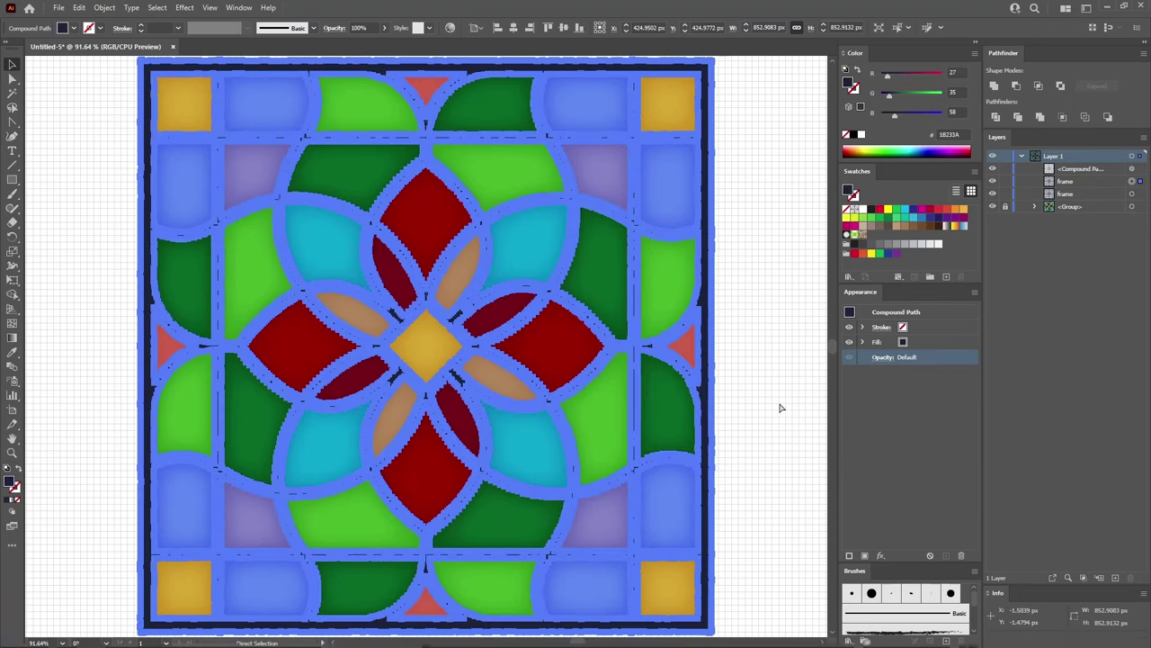
key(ctrl+f)
key(v)
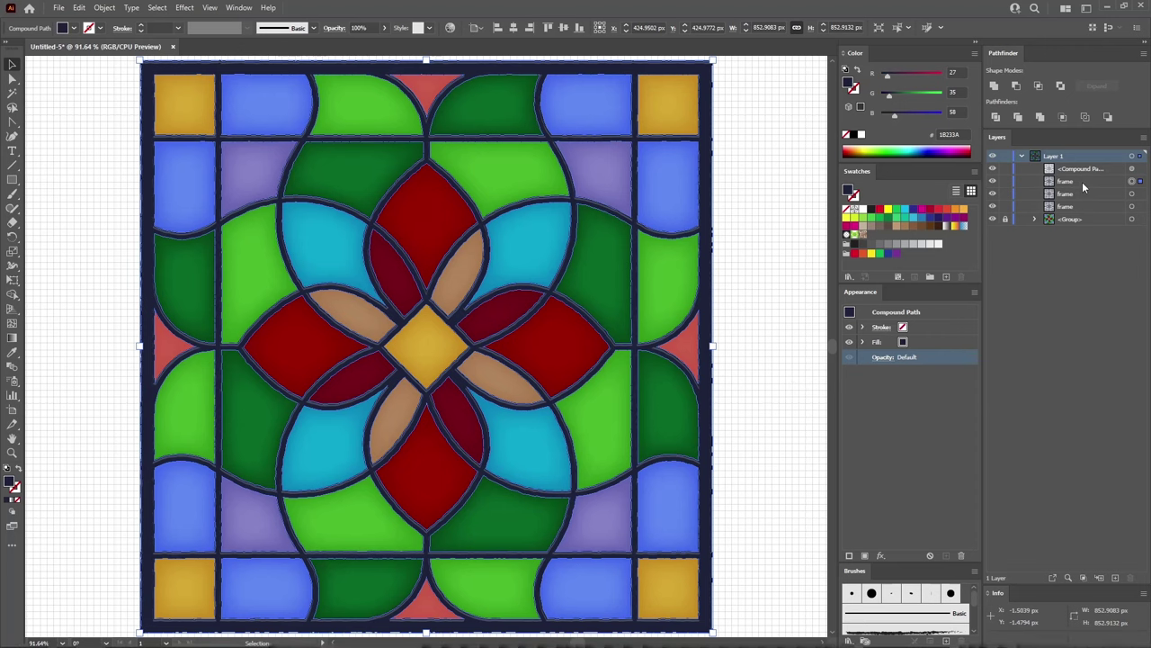
key(Up)
key(Up)
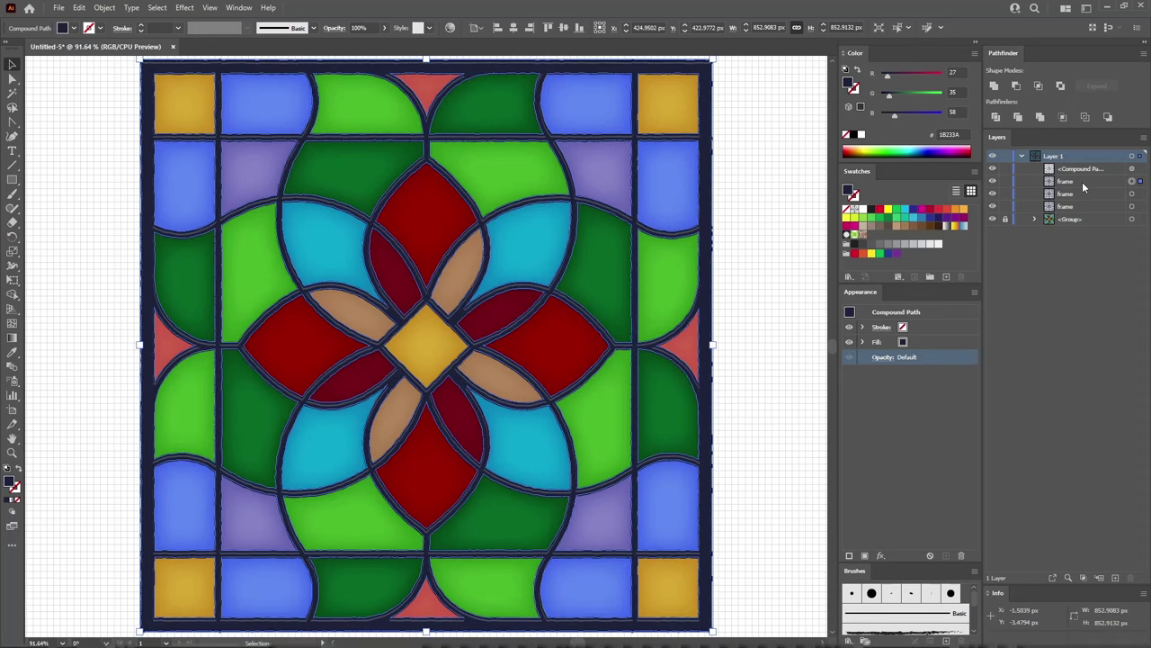
- Subtract the raised frame copy from the copy beneath with Minus Front and make the result a compound path
shift+click(1132, 194)
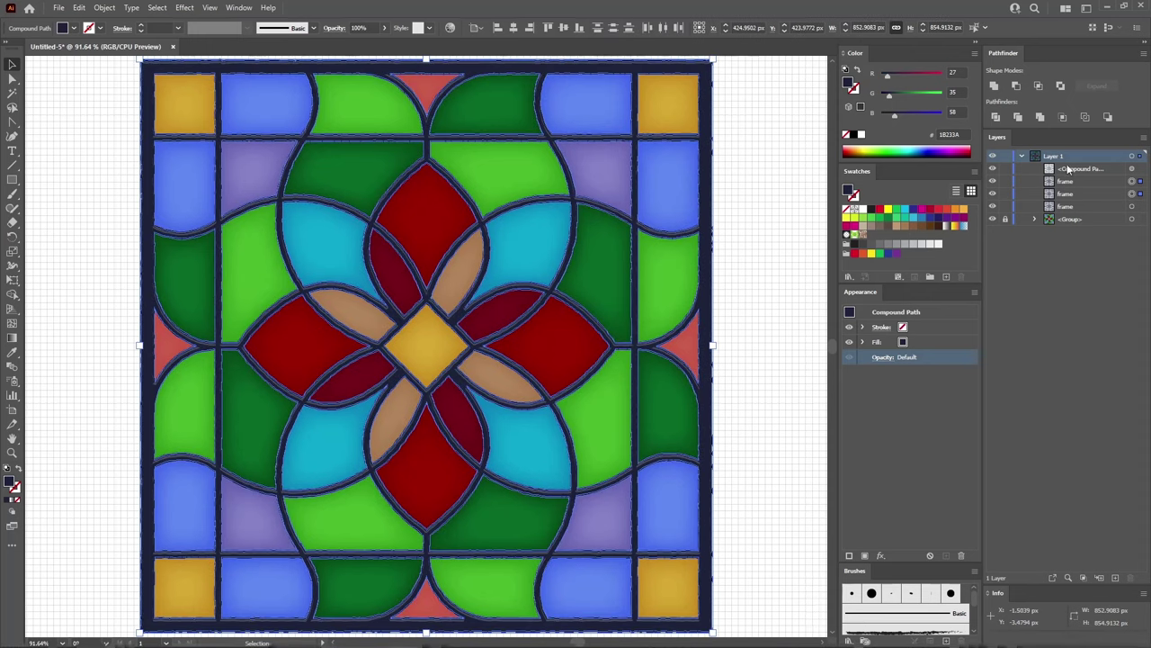
click(1017, 84)
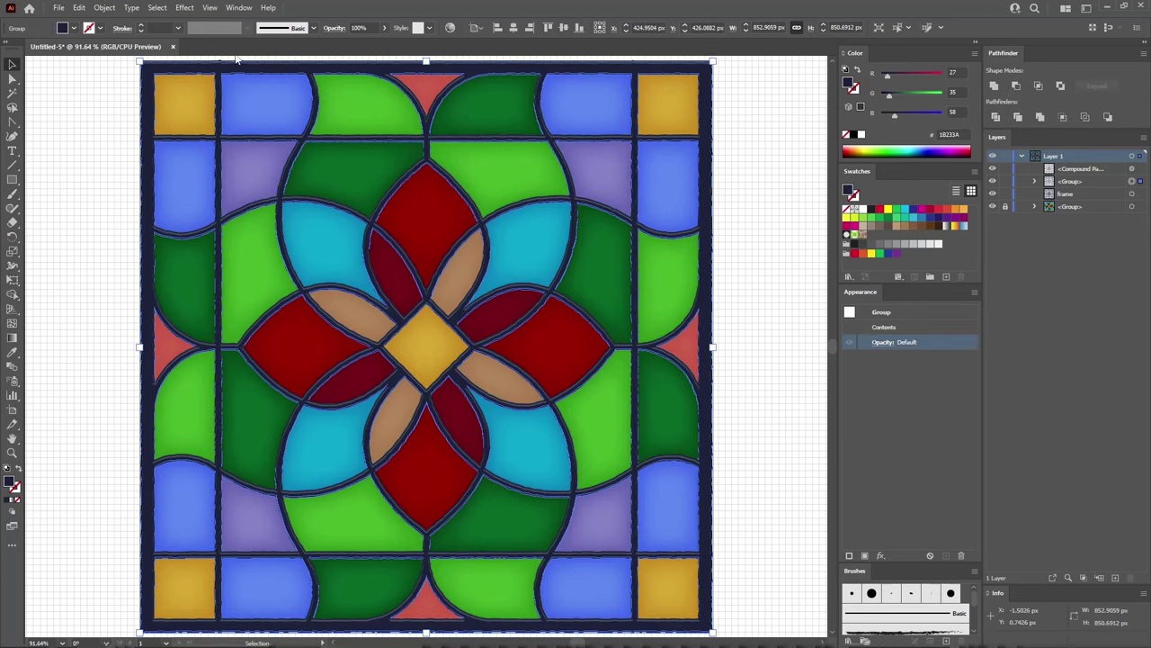
click(104, 7)
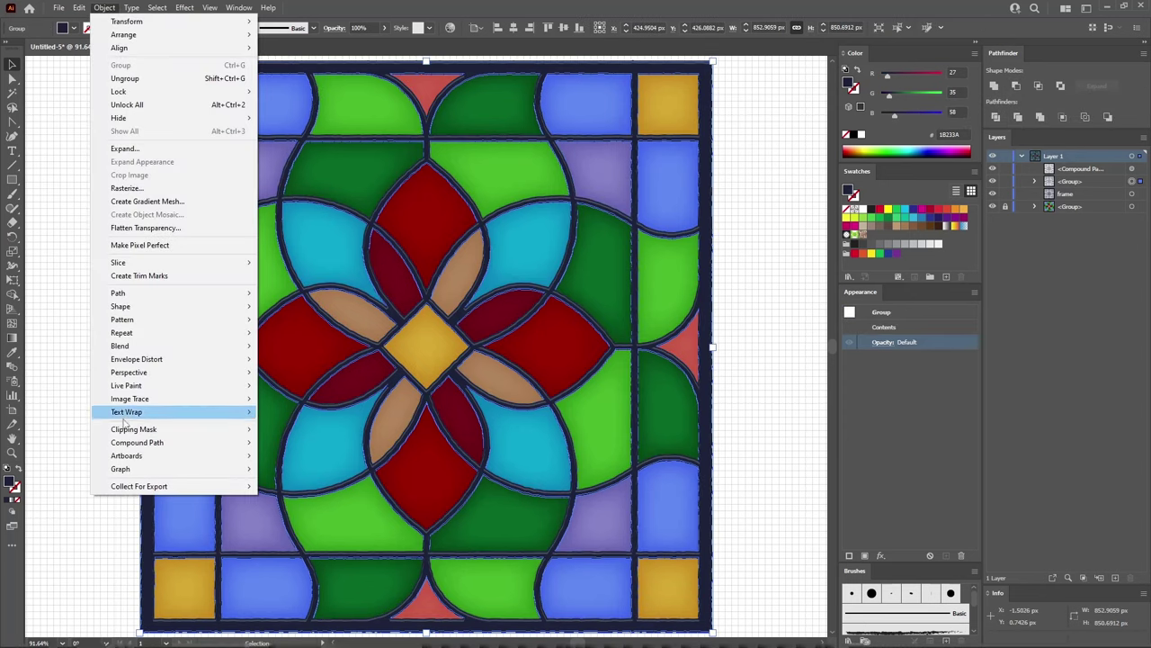
mouse_move(226, 443)
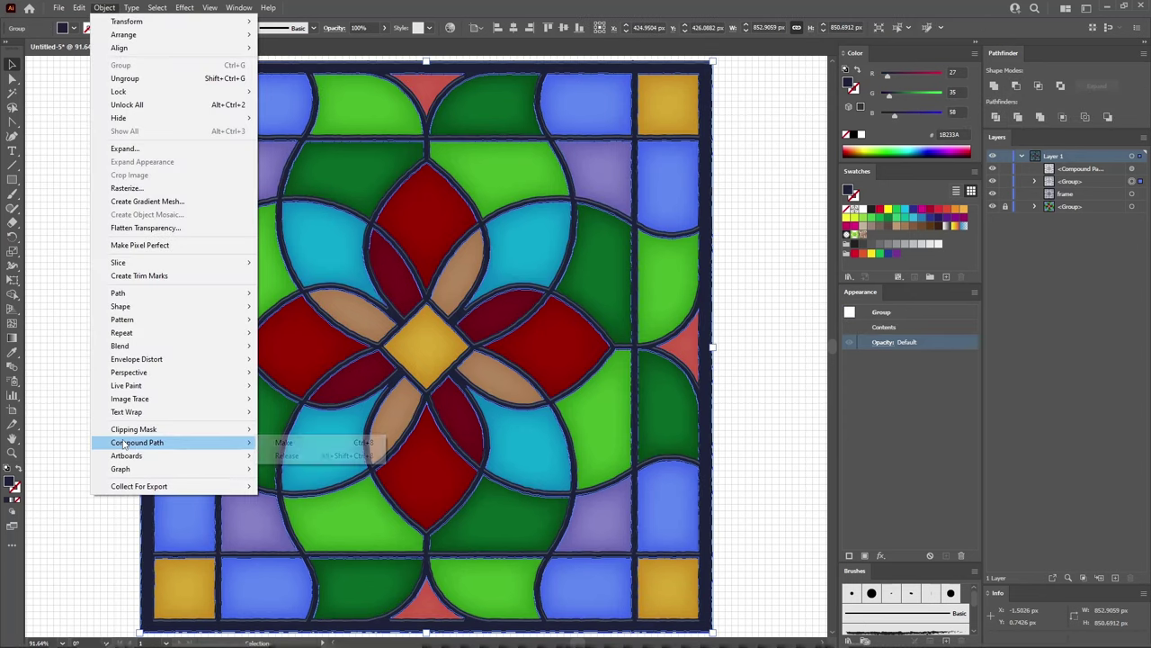
click(286, 442)
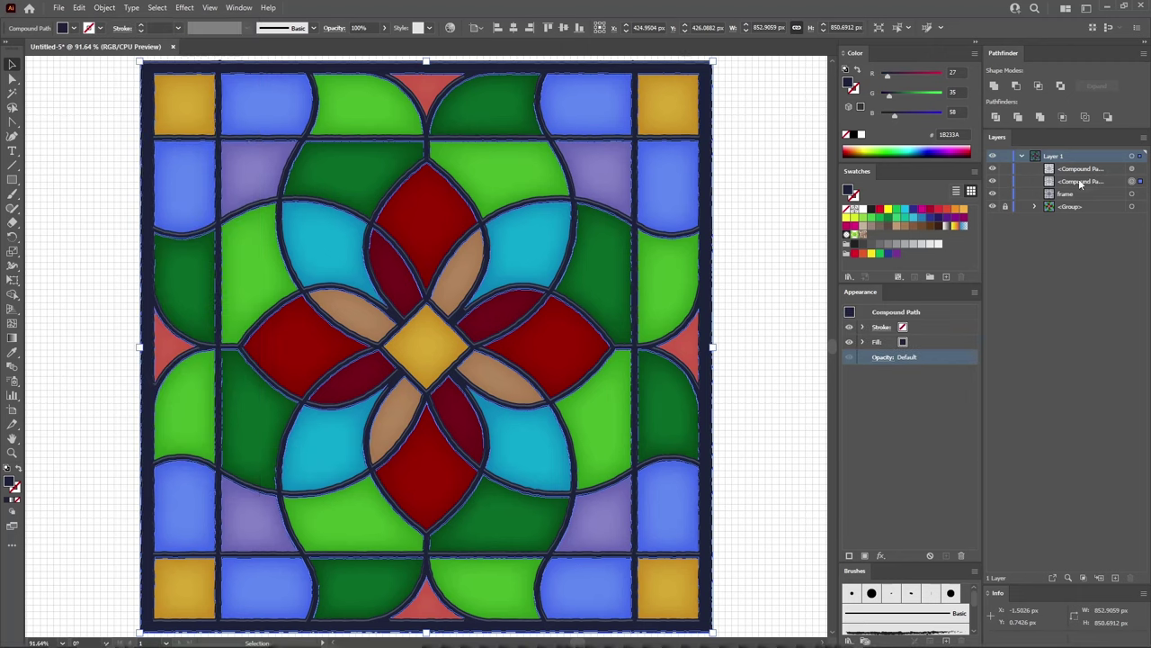
- Change the fill of the compound path cut from the frame copies to black (000000)
click(940, 342)
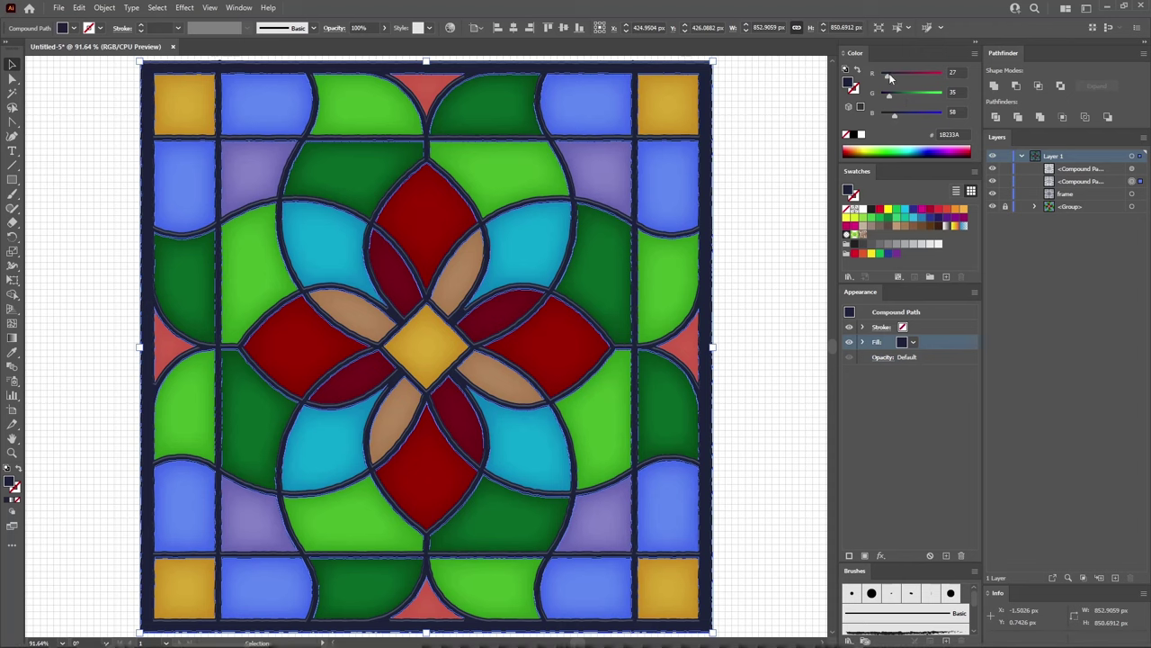
mouse_move(892, 95)
mouse_down()
mouse_move(880, 94)
mouse_move(880, 114)
mouse_up()
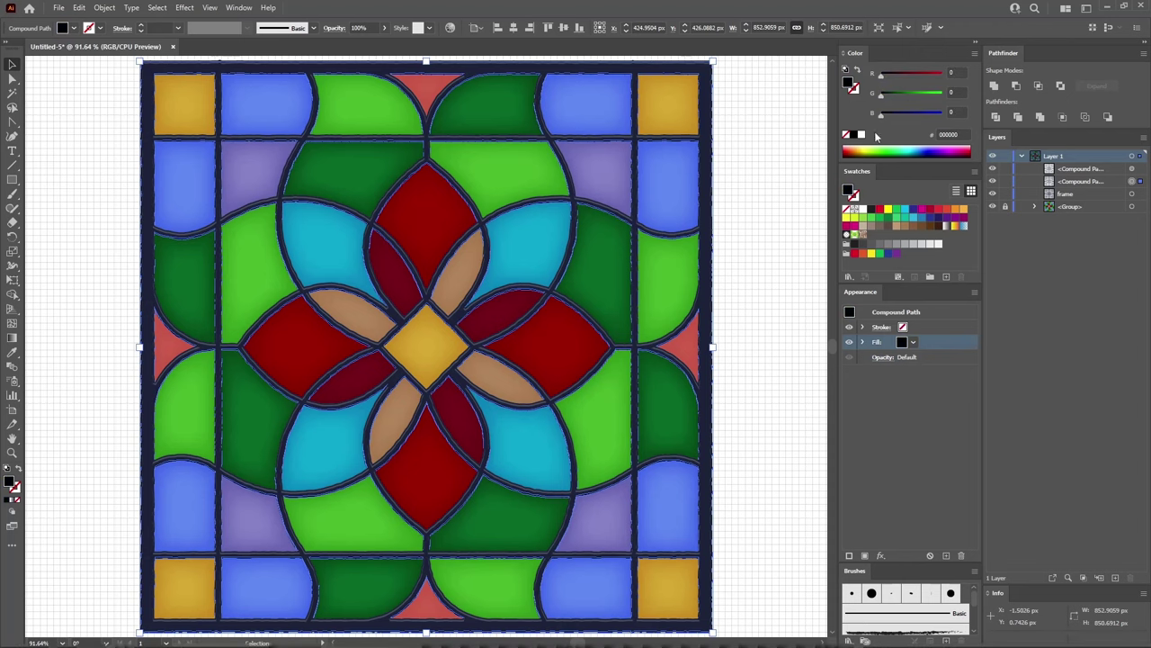
- Add a Drop Shadow to the original frame's fill: Normal mode, 30% opacity, X offset 0 px, Y offset 2 px, blur 1 px
click(1132, 194)
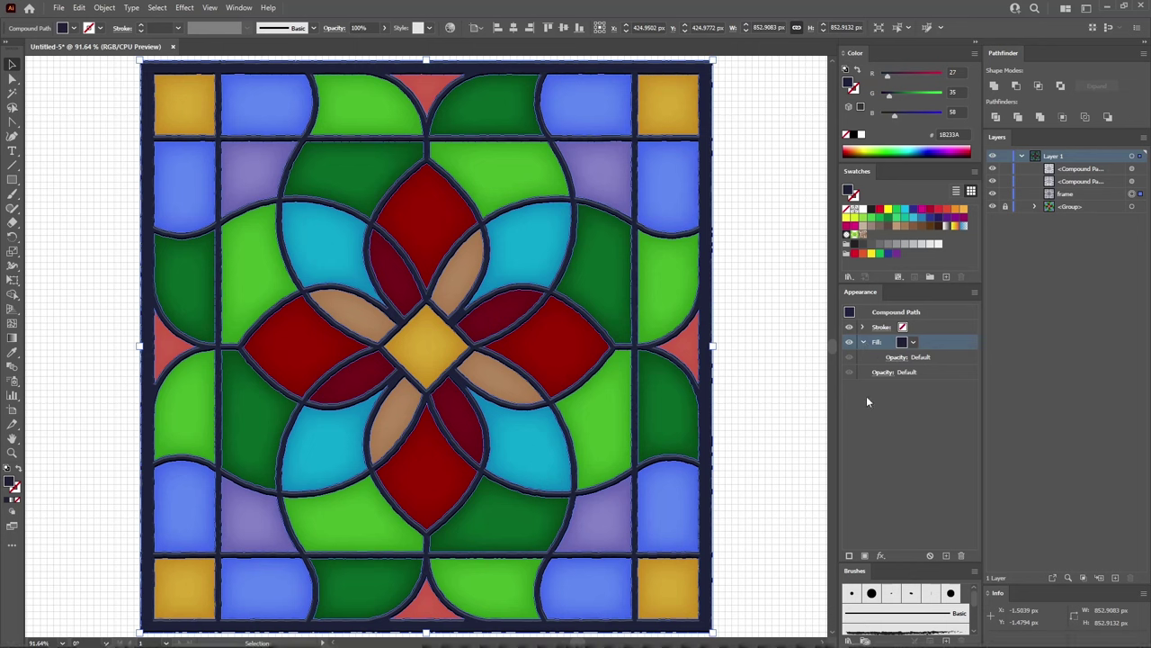
click(184, 7)
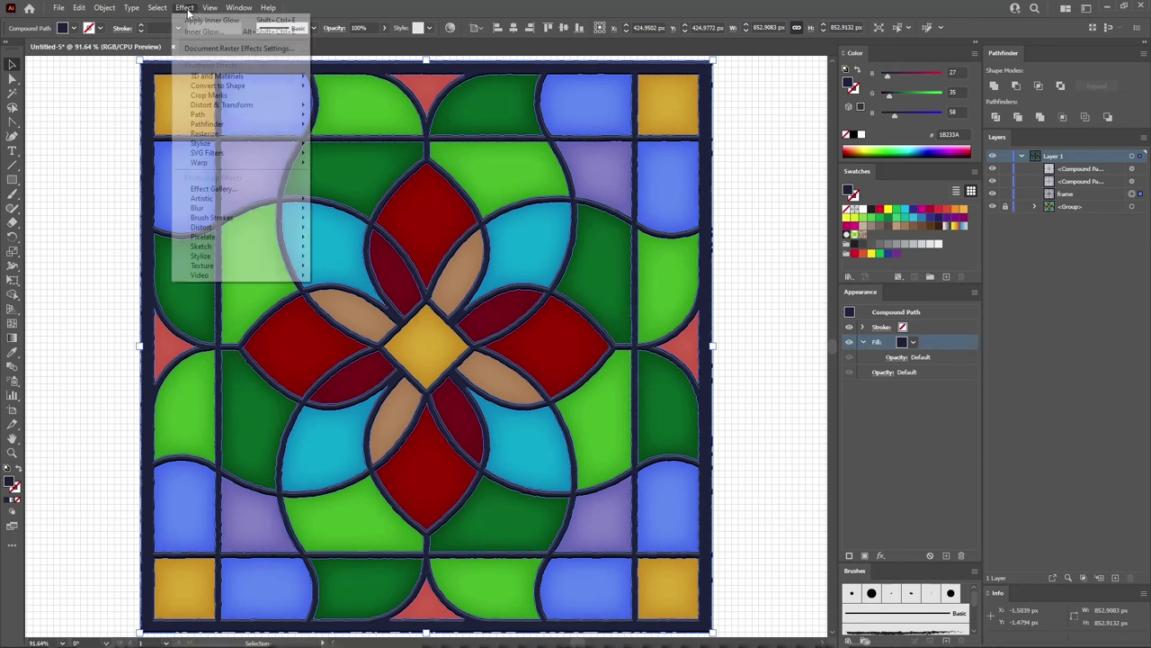
mouse_move(241, 143)
click(351, 145)
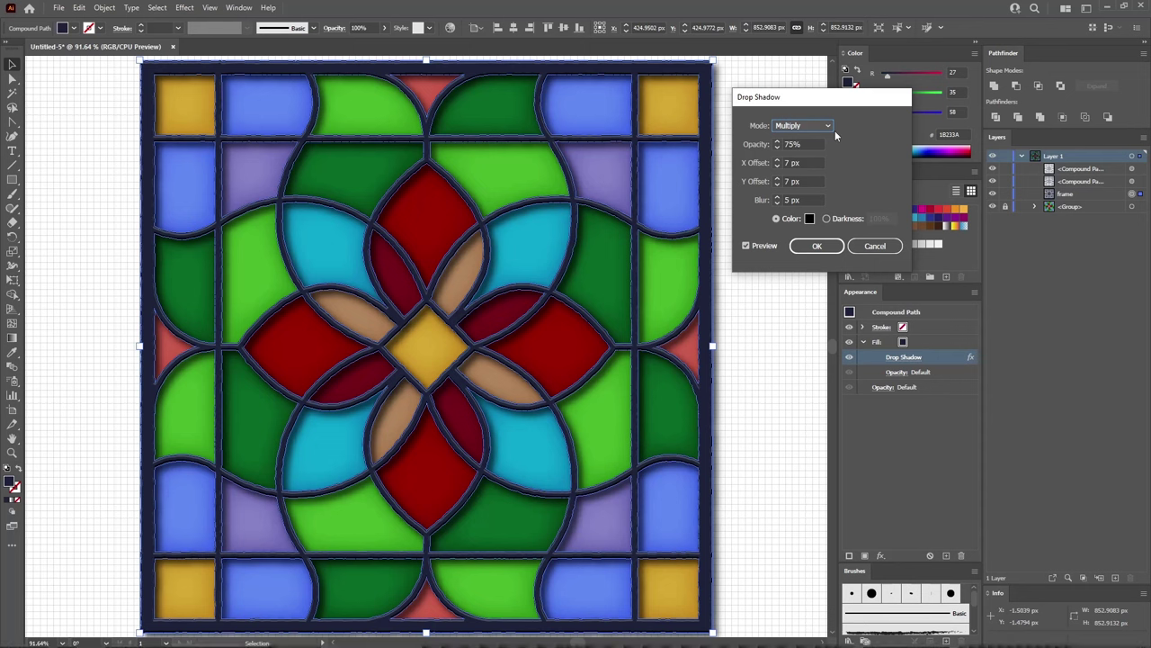
click(803, 125)
click(792, 95)
key(Tab)
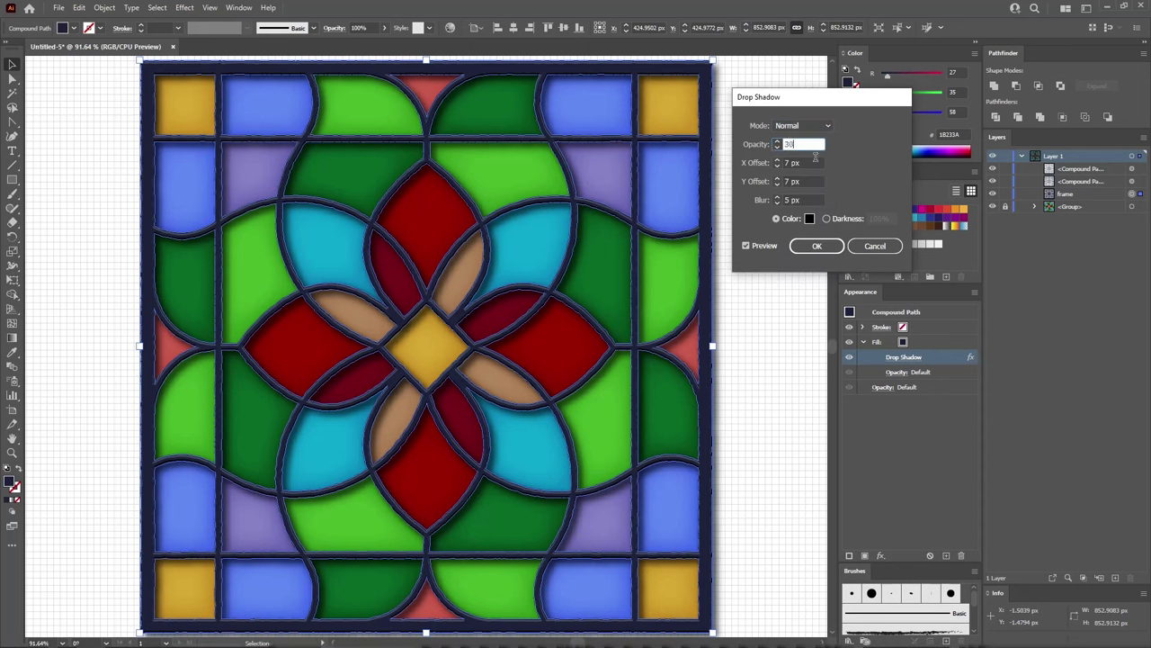
key(Tab)
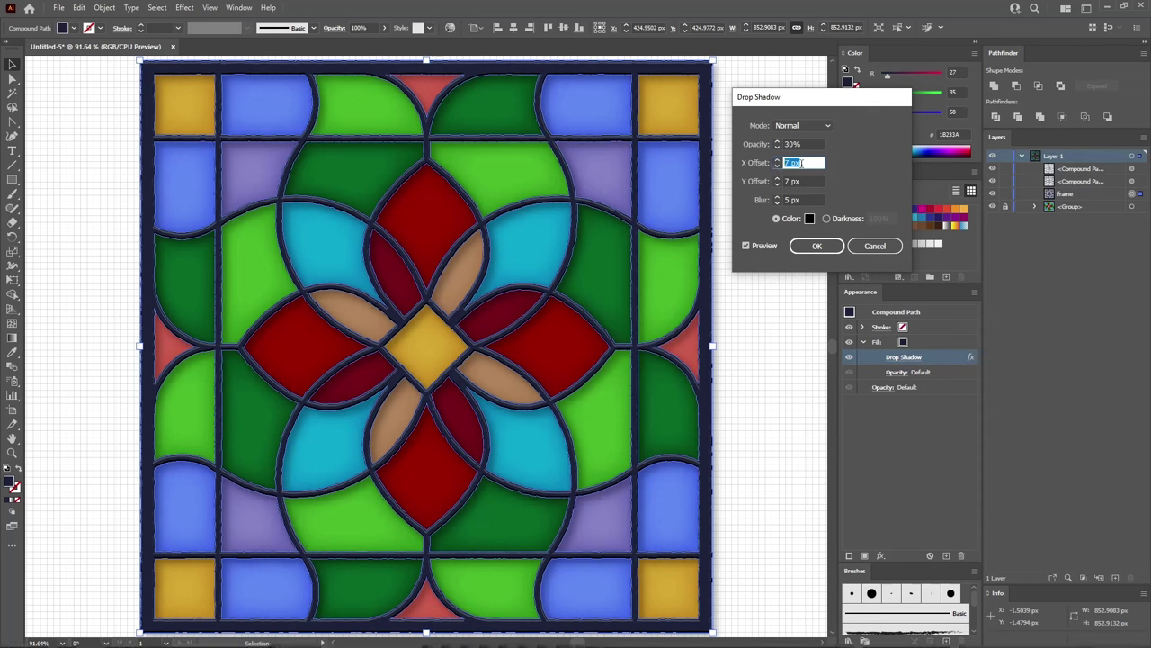
key(Tab)
text(2)
key(Tab)
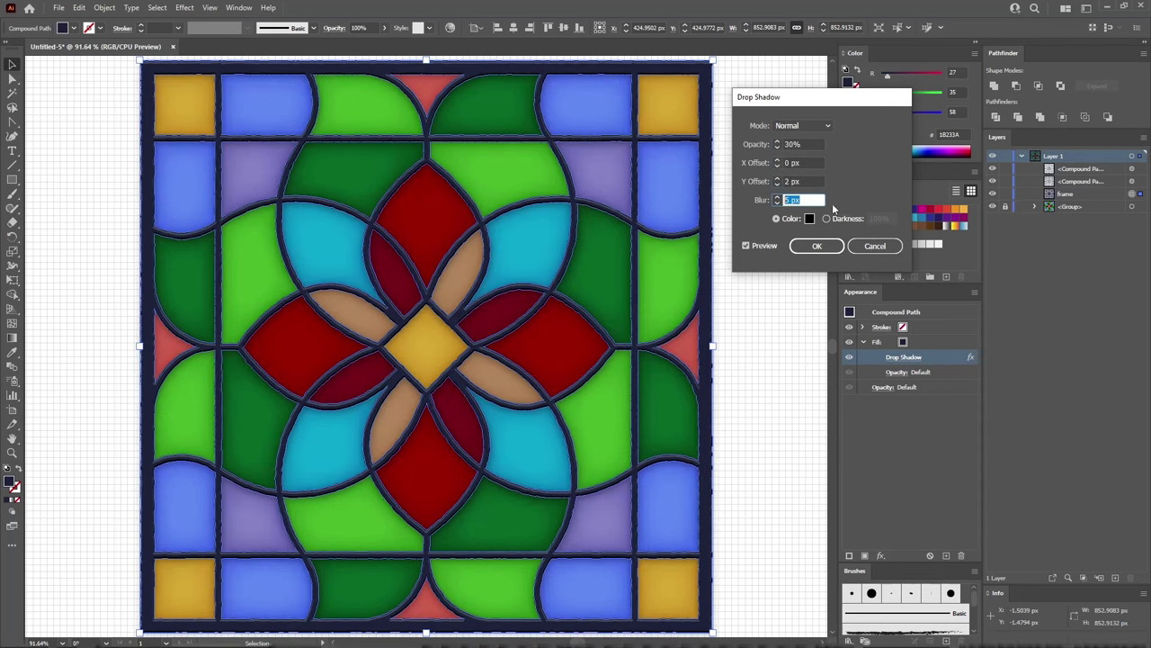
text(1)
- Set the drop shadow colour to RGB 27, 35, 58 and apply the effect
click(809, 219)
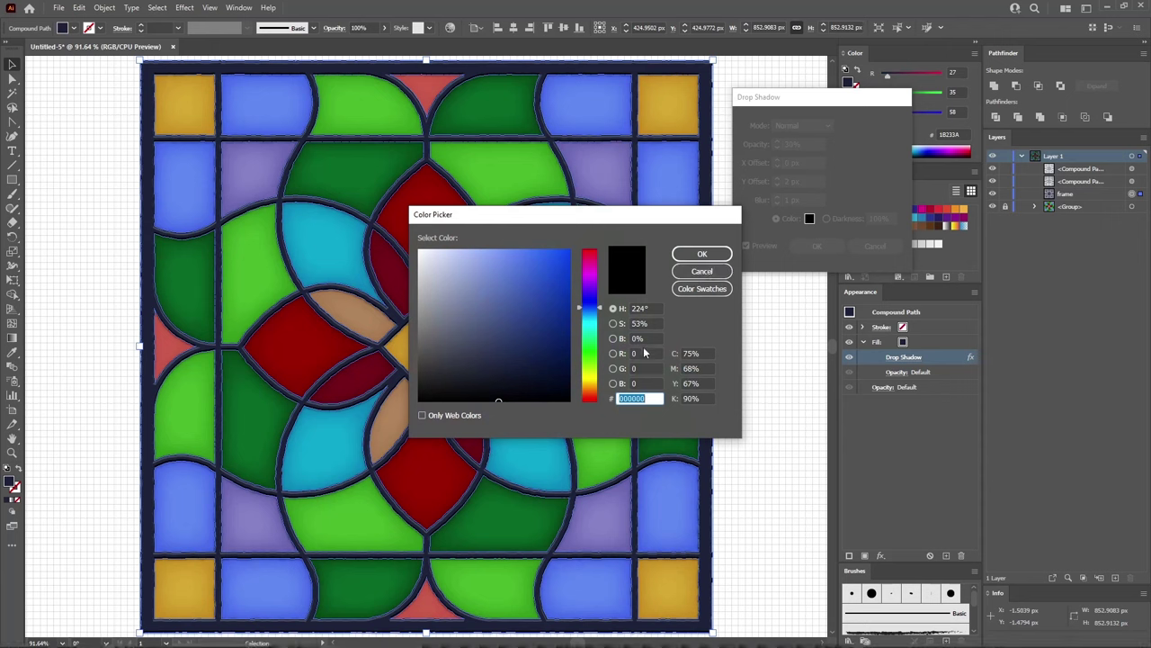
text(27)
key(Tab)
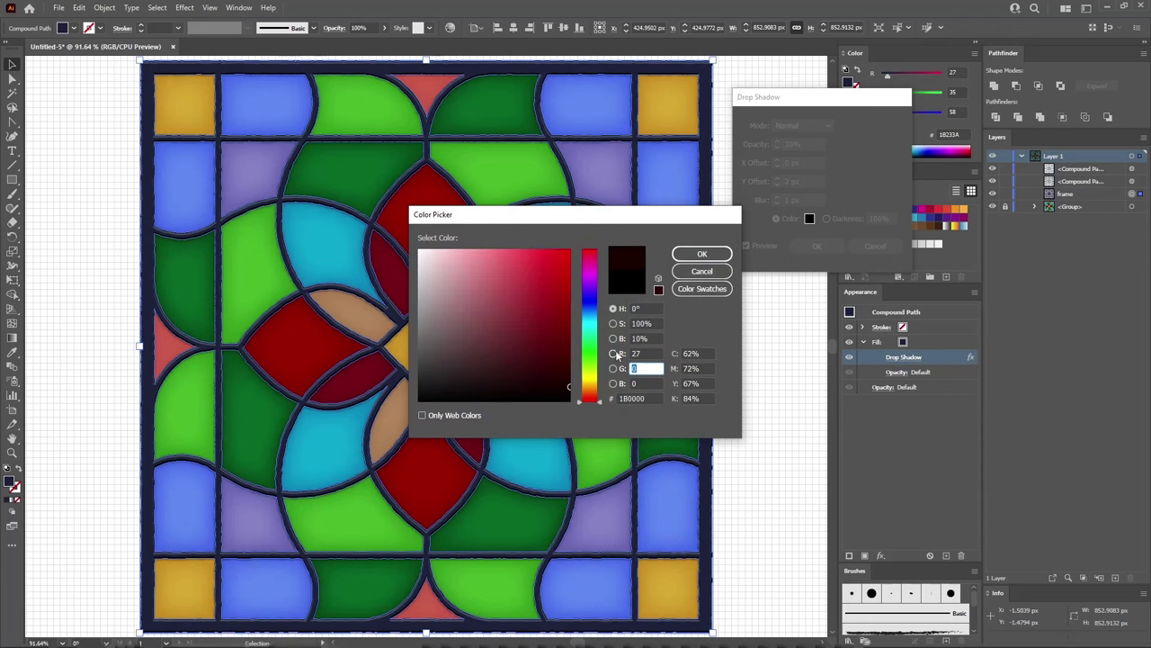
key(Tab)
text(58)
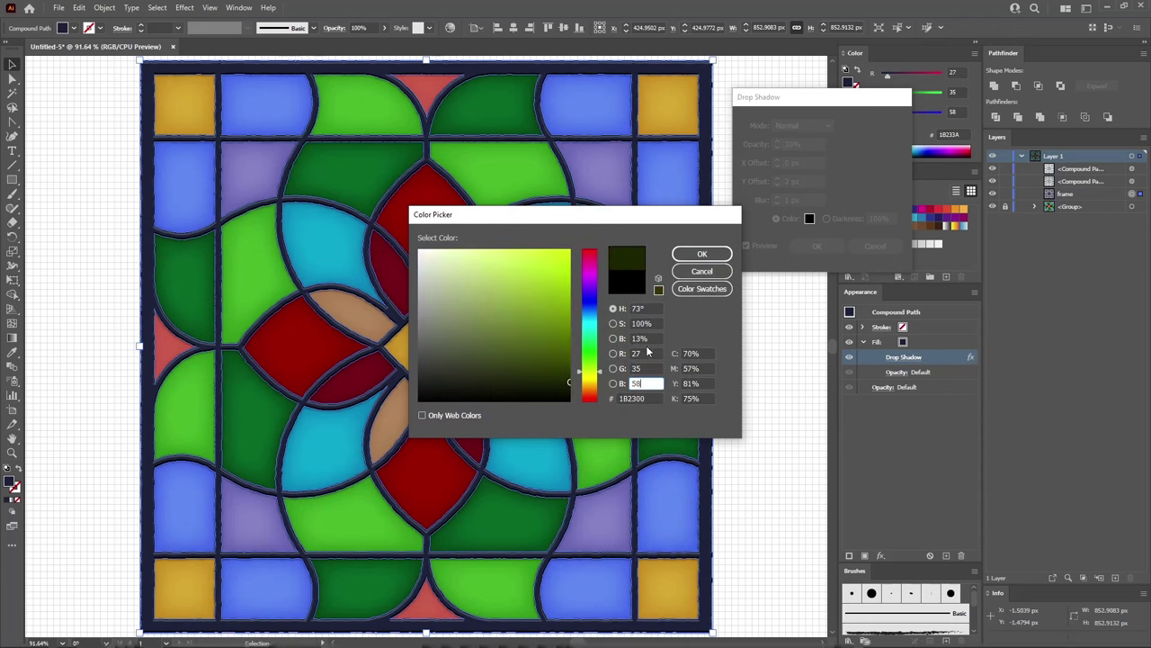
click(703, 255)
click(817, 248)
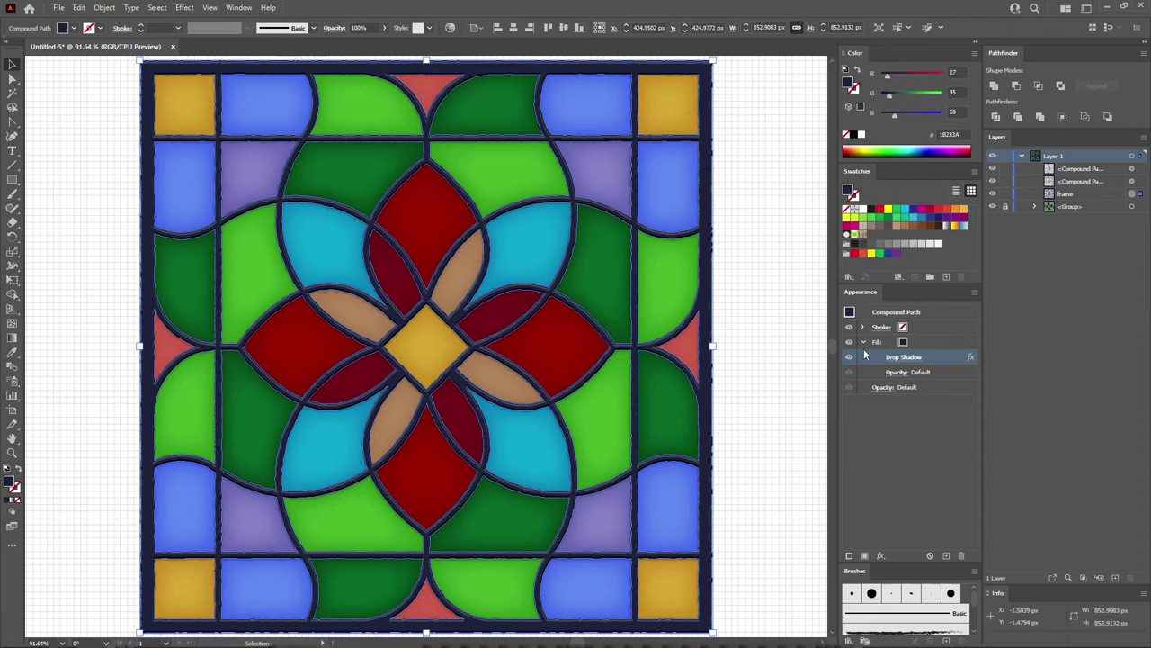
- Add a second navy fill to the frame's appearance above the shadowed one
click(864, 342)
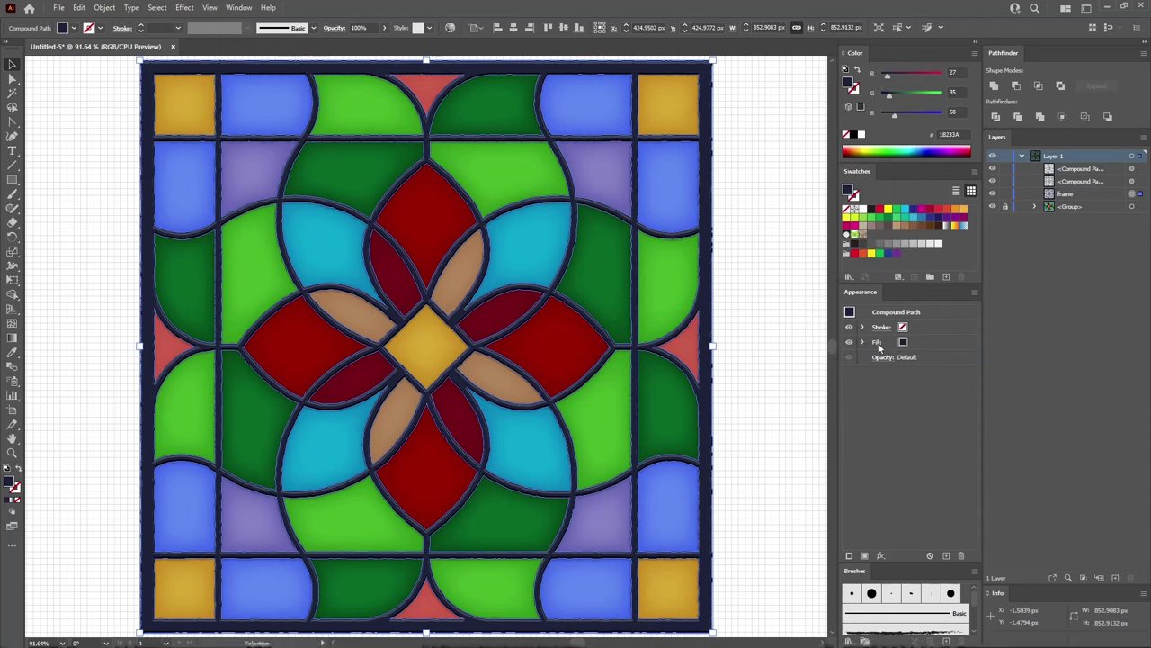
click(929, 344)
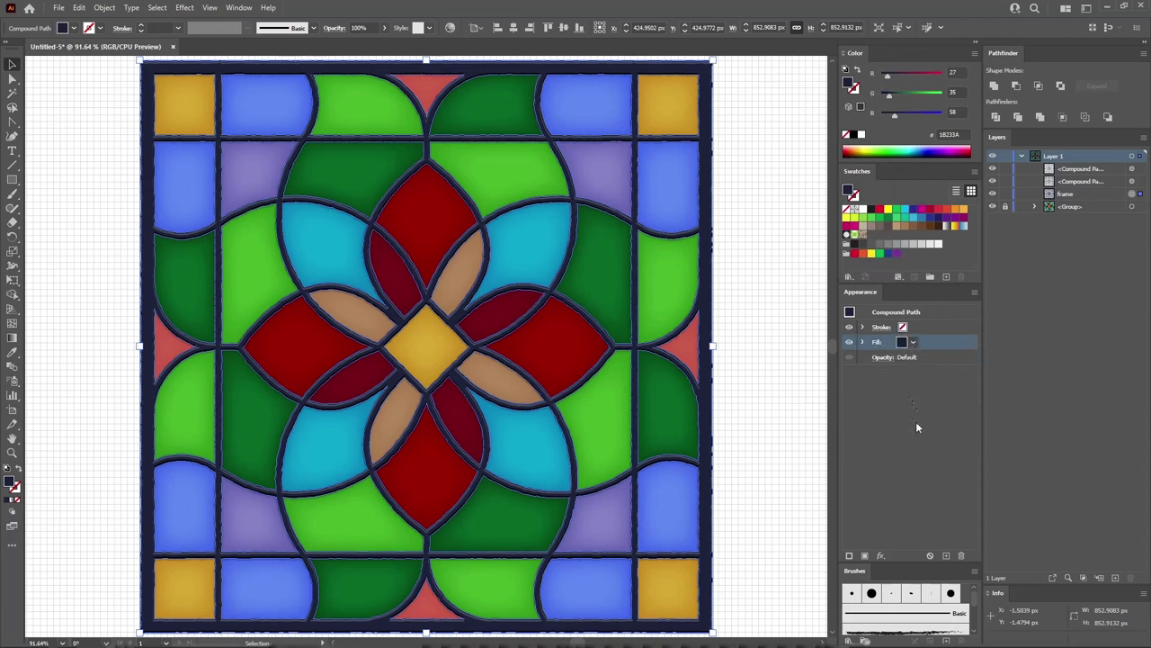
click(866, 555)
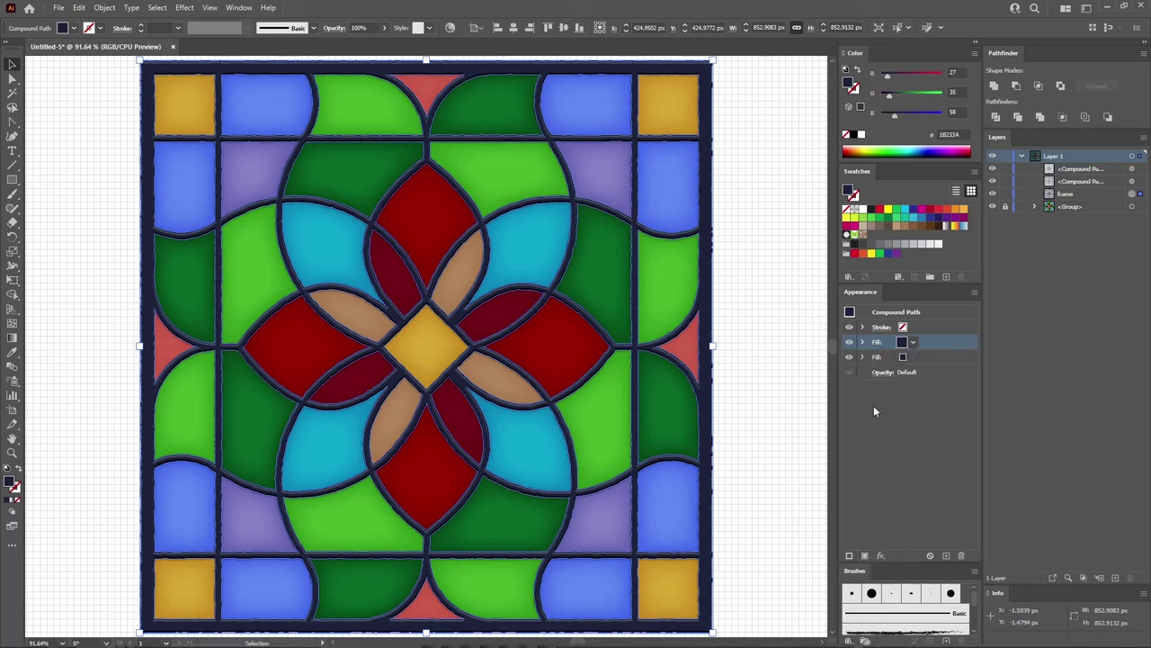
- Add a white Drop Shadow to the frame's upper fill: Normal mode, 15% opacity, X offset 0 px, Y offset -2 px, blur 0 px
click(863, 343)
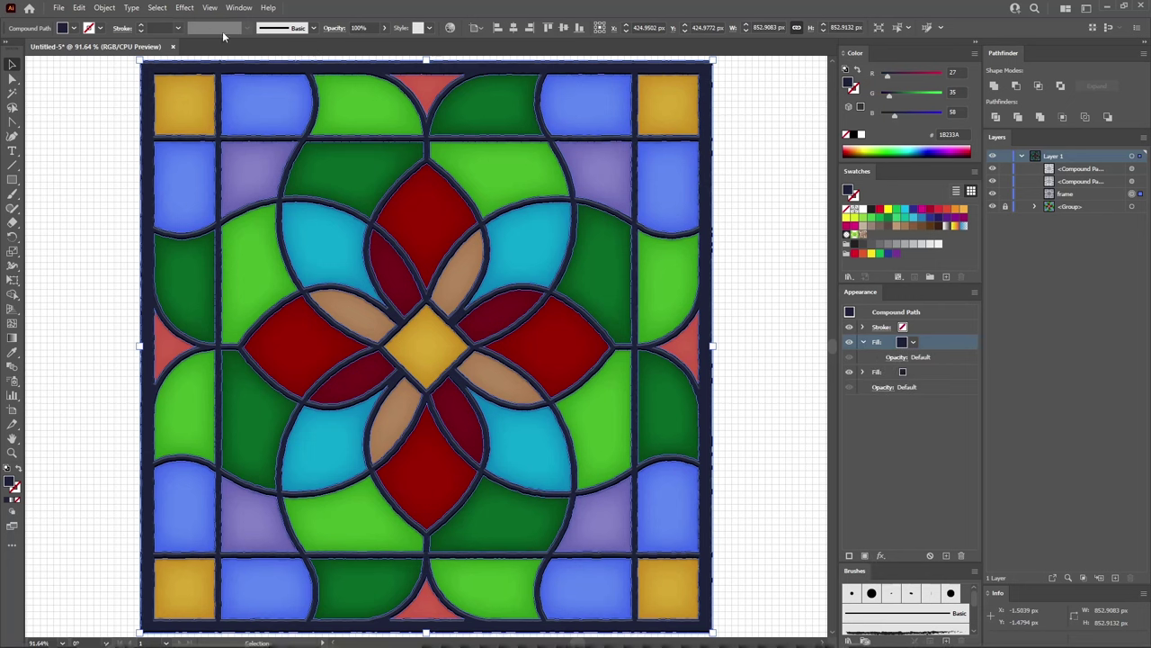
click(183, 8)
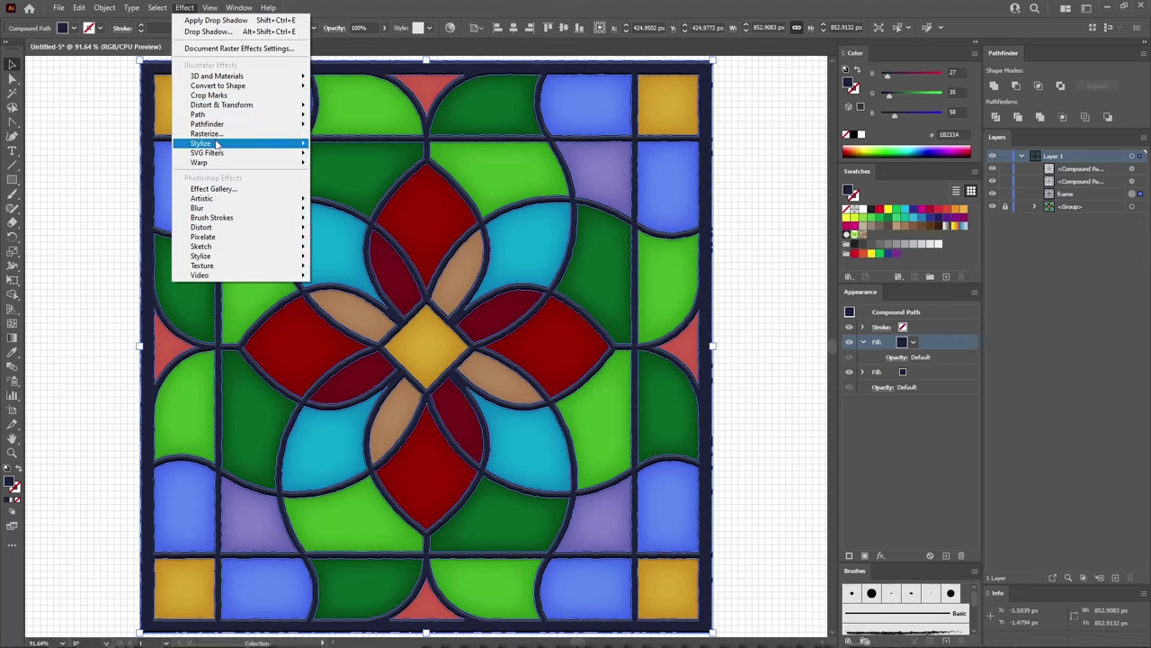
mouse_move(261, 144)
click(346, 145)
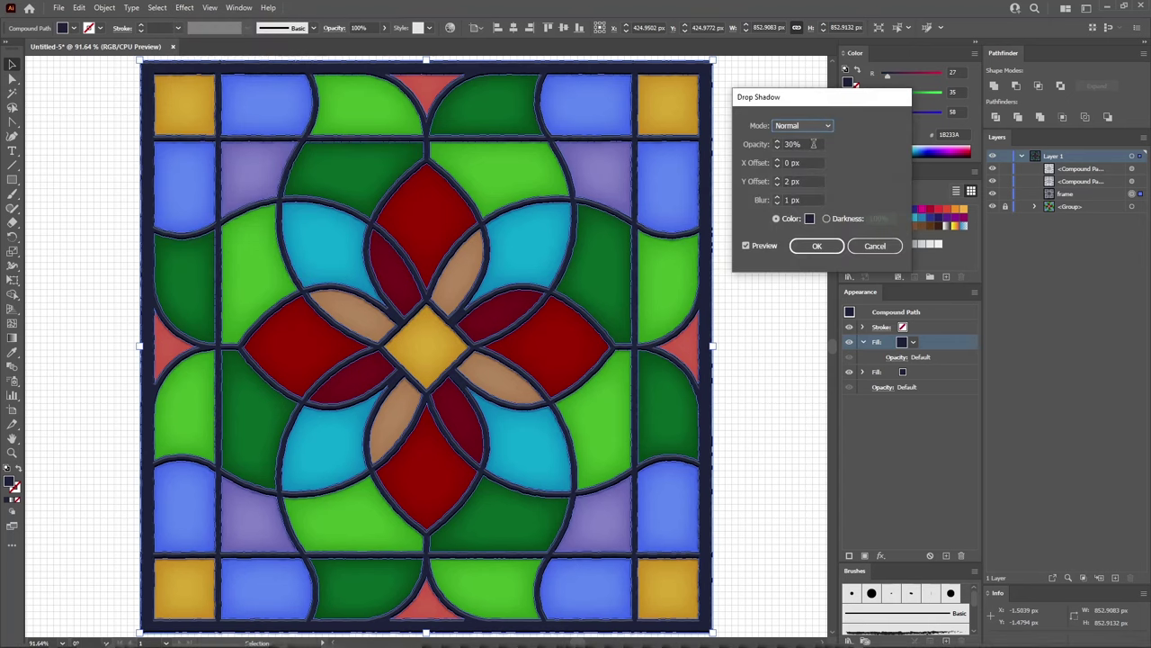
key(Tab)
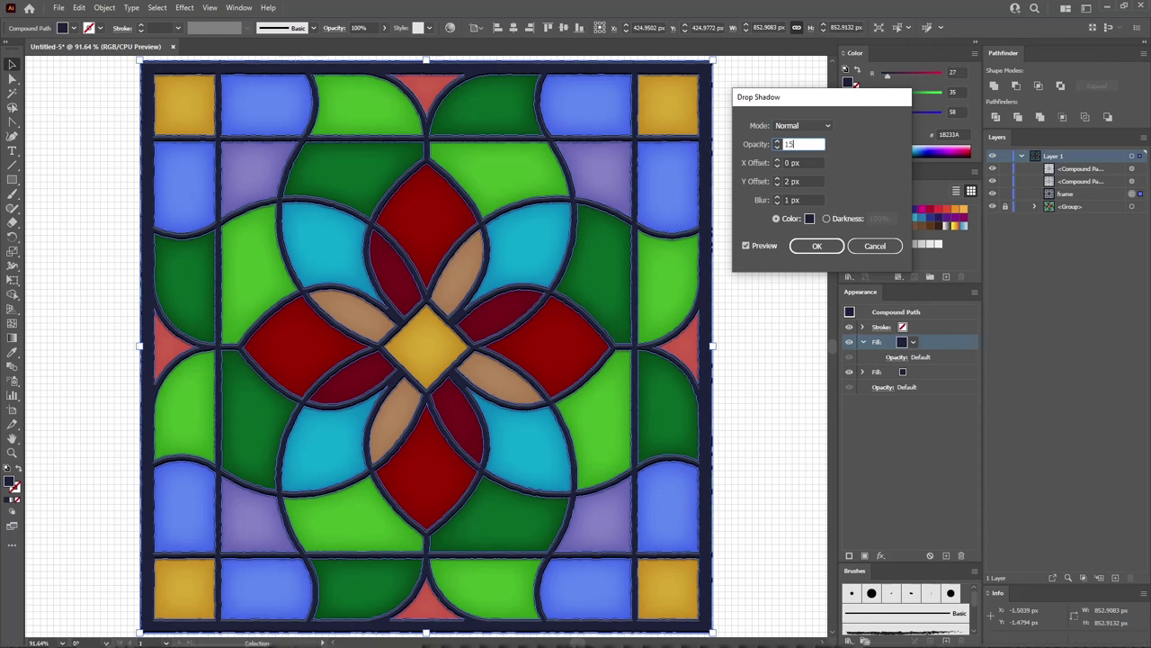
click(807, 180)
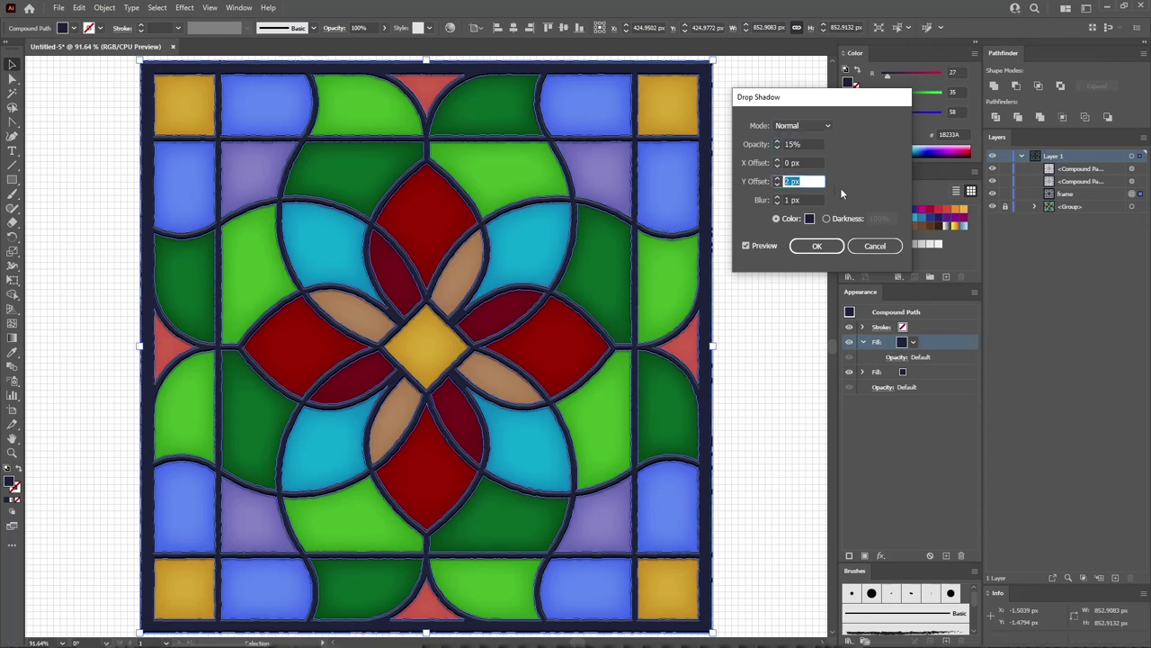
text(-2)
click(812, 200)
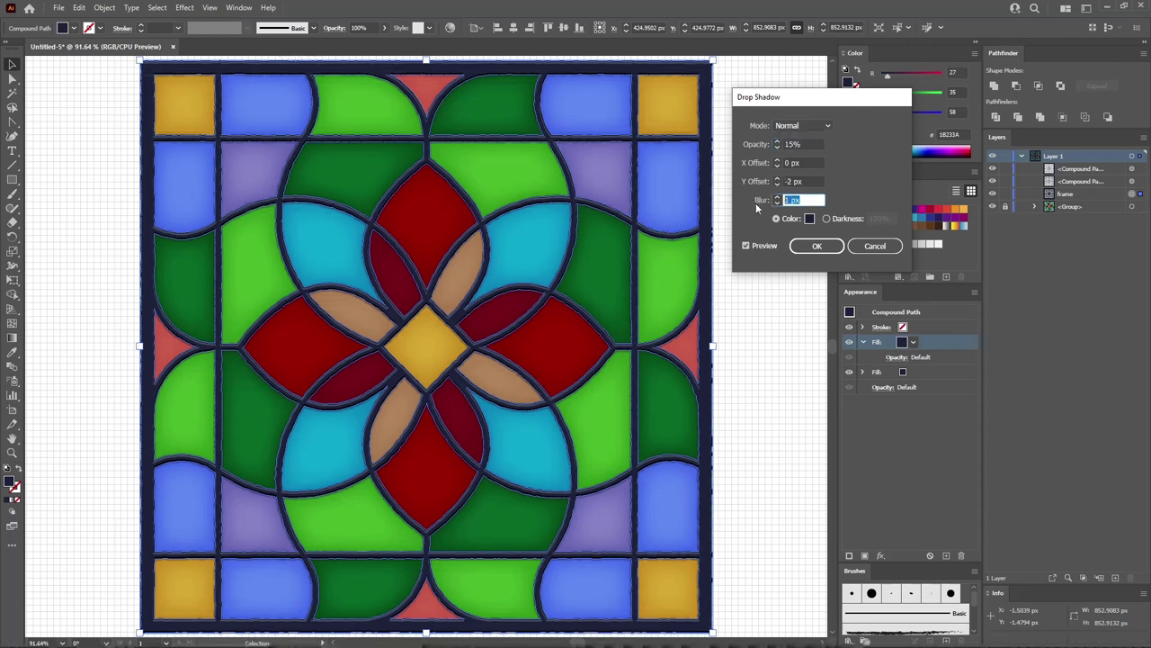
click(810, 219)
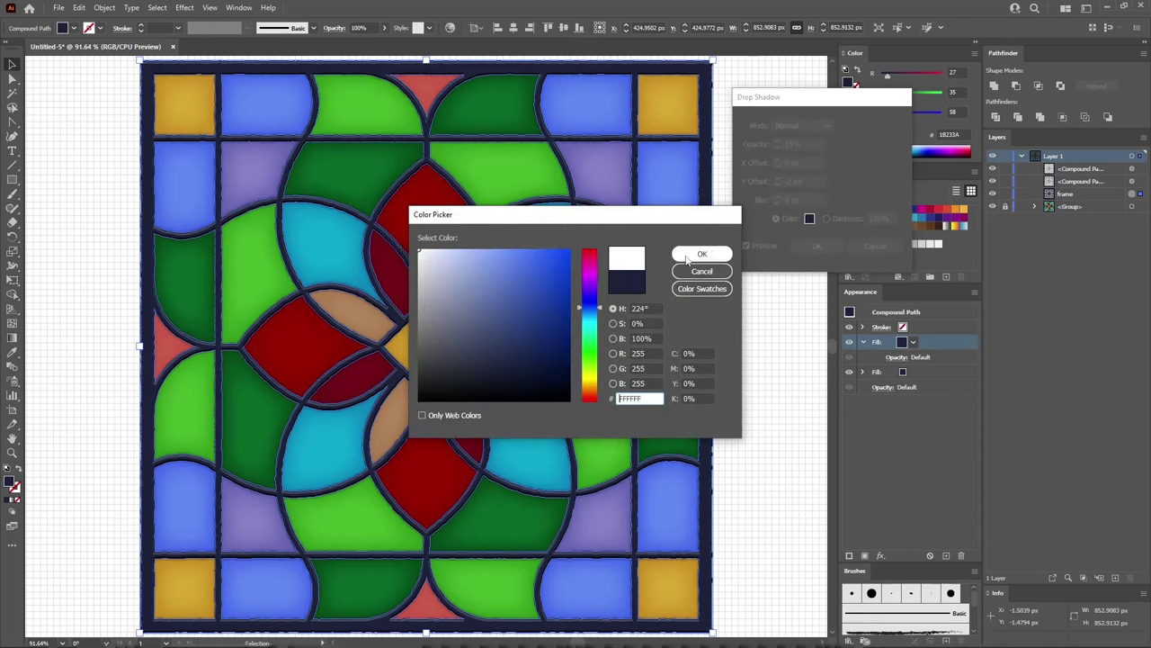
click(702, 254)
click(815, 246)
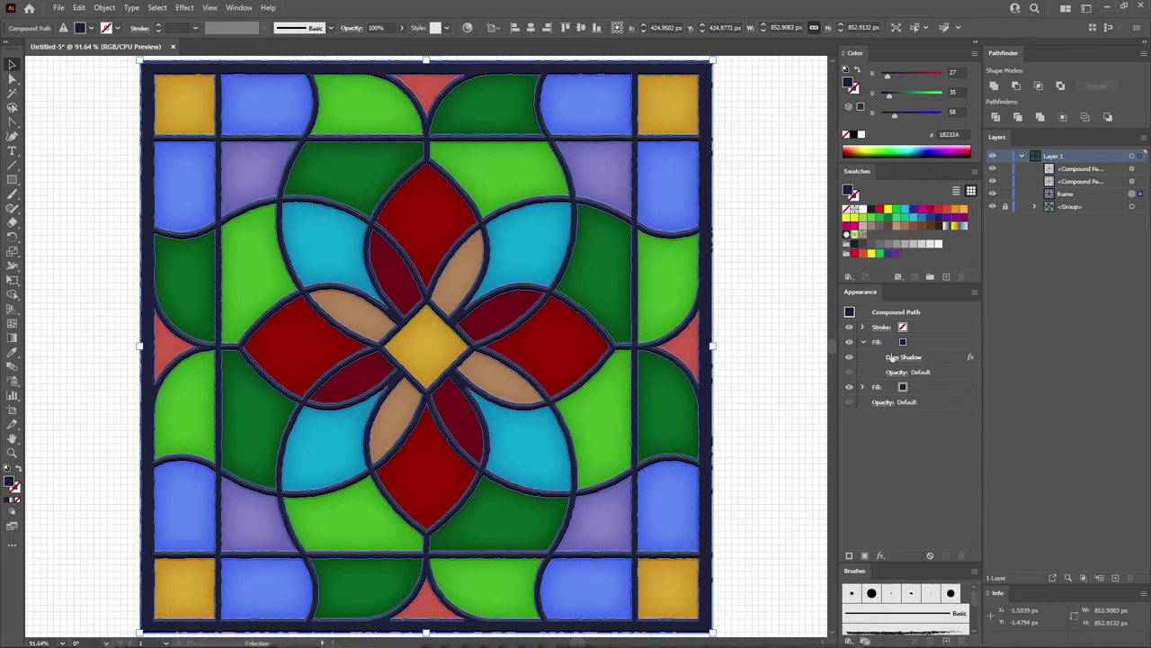
- Start a second Drop Shadow on the frame's upper fill with Normal mode, 5% opacity, X offset 0 px and Y offset 10 px
click(936, 347)
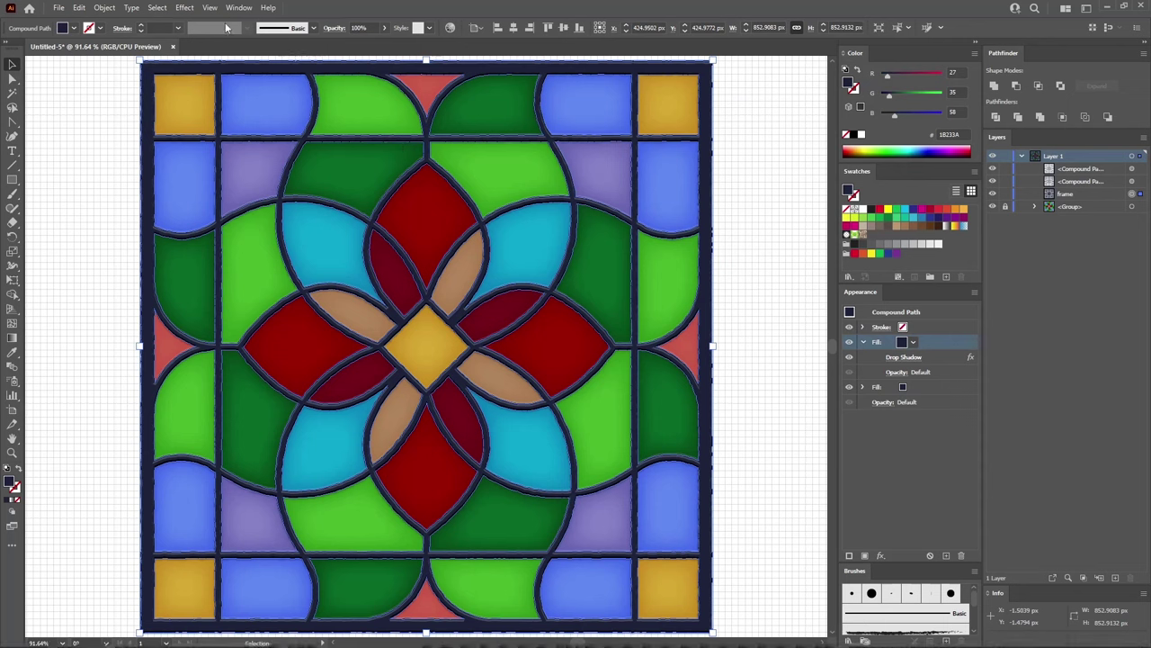
click(185, 7)
mouse_move(216, 144)
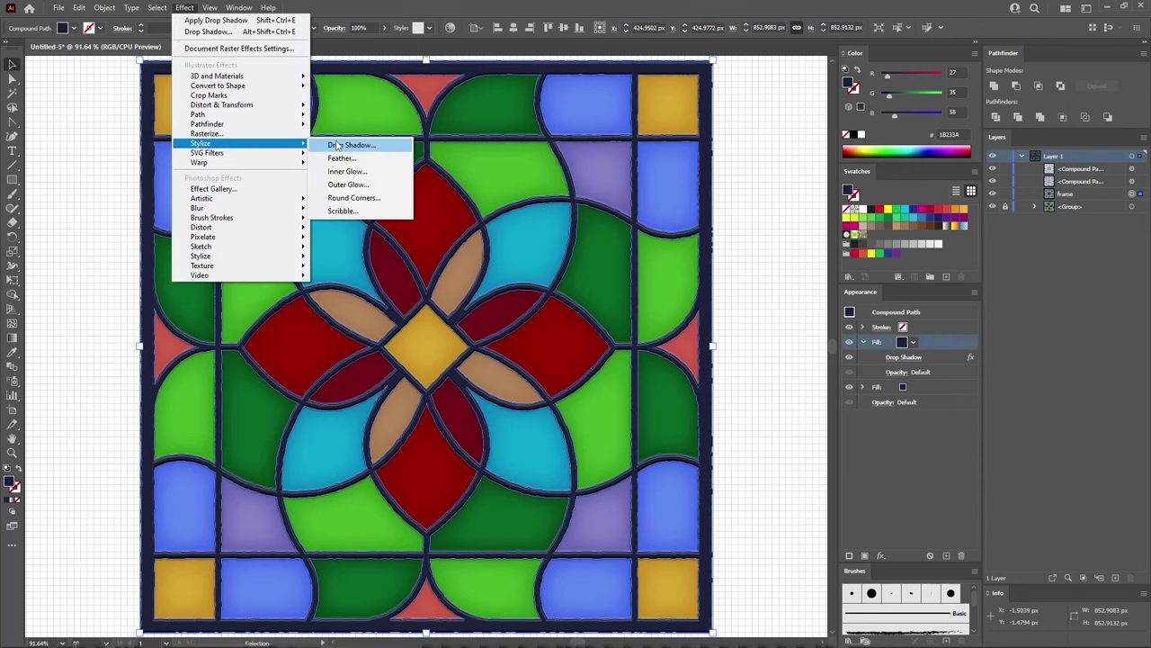
click(336, 144)
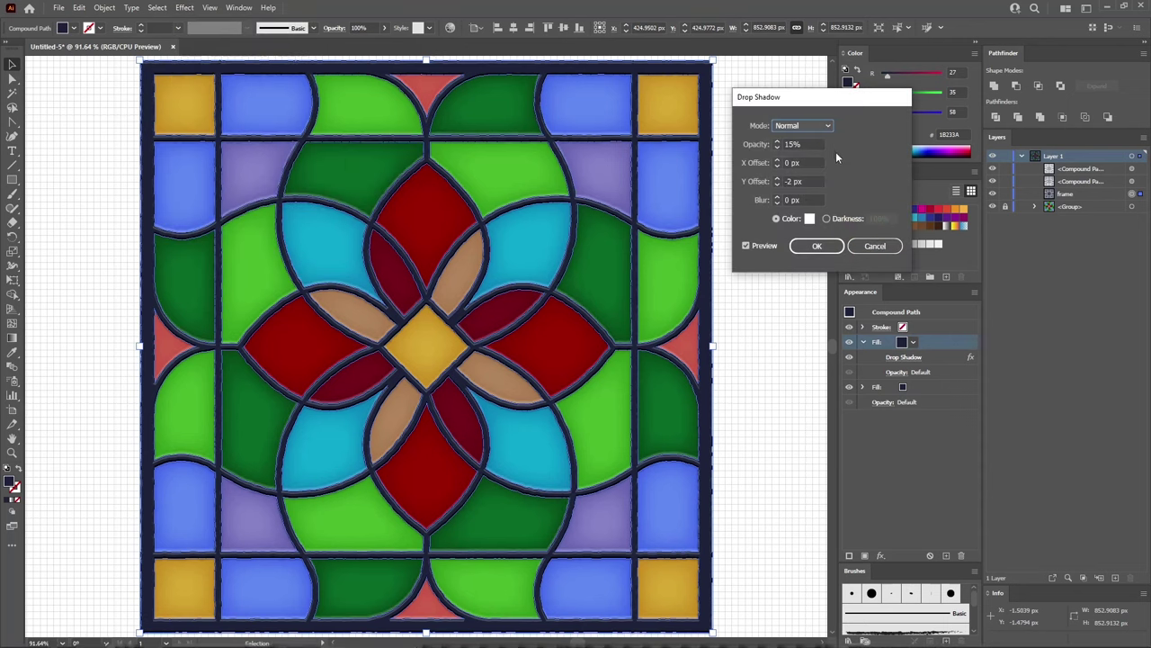
click(778, 149)
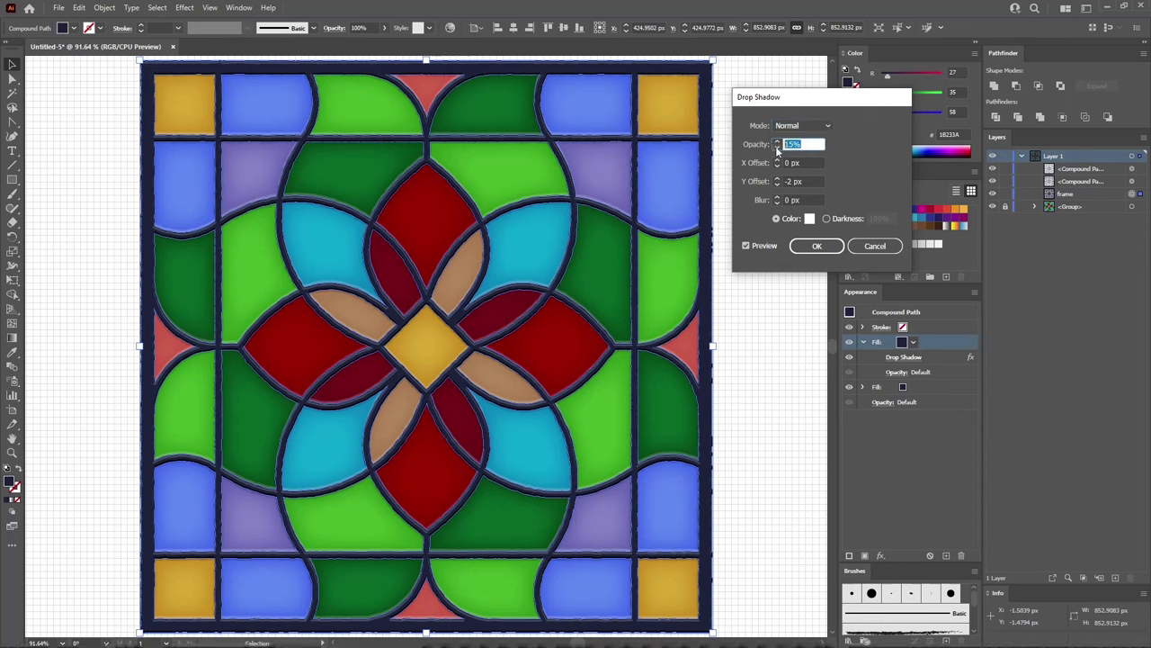
text(5)
click(810, 182)
text(10)
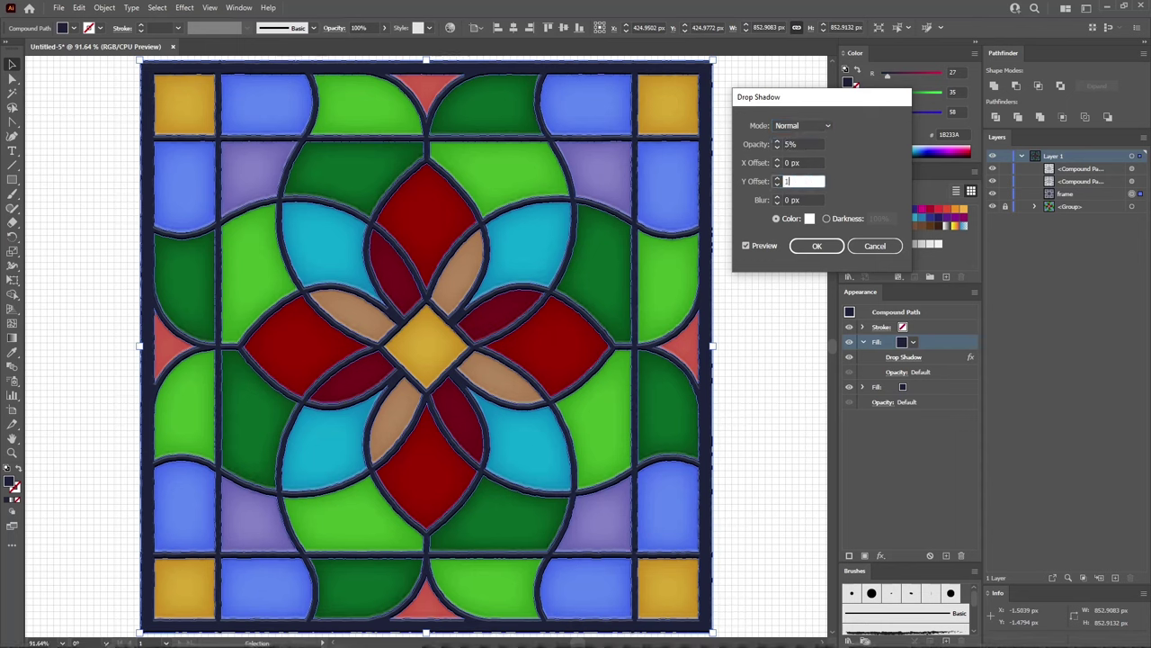
key(Tab)
- Set the second drop shadow's colour to RGB 27, 35, 58 and apply the effect
click(810, 220)
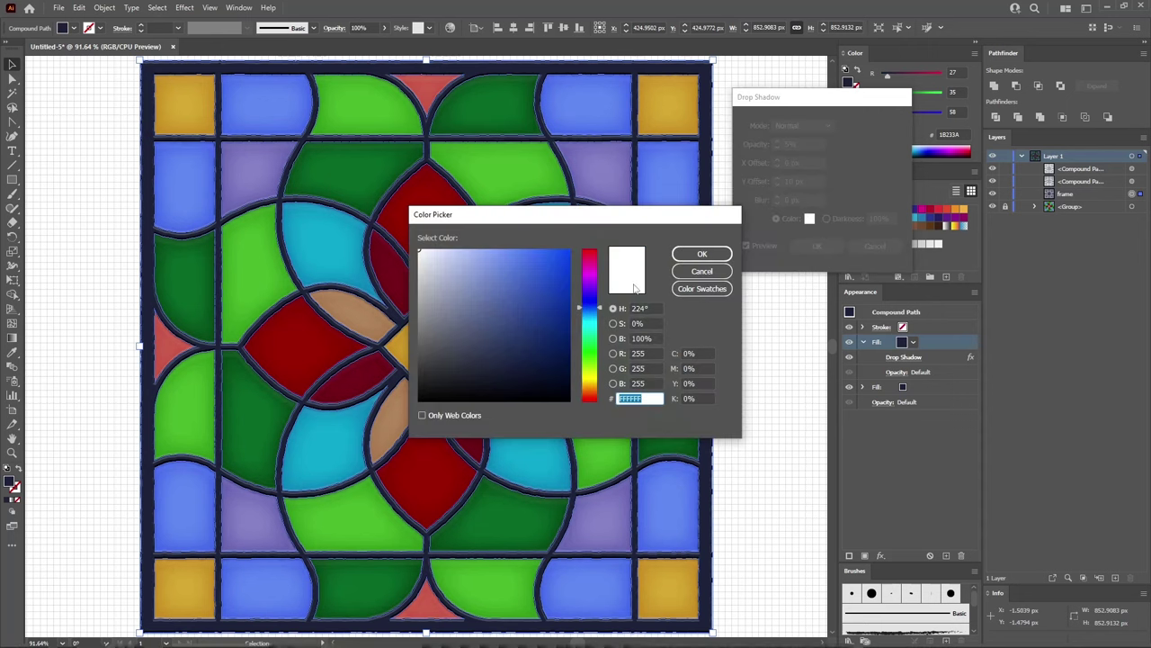
click(638, 352)
text(27)
key(Tab)
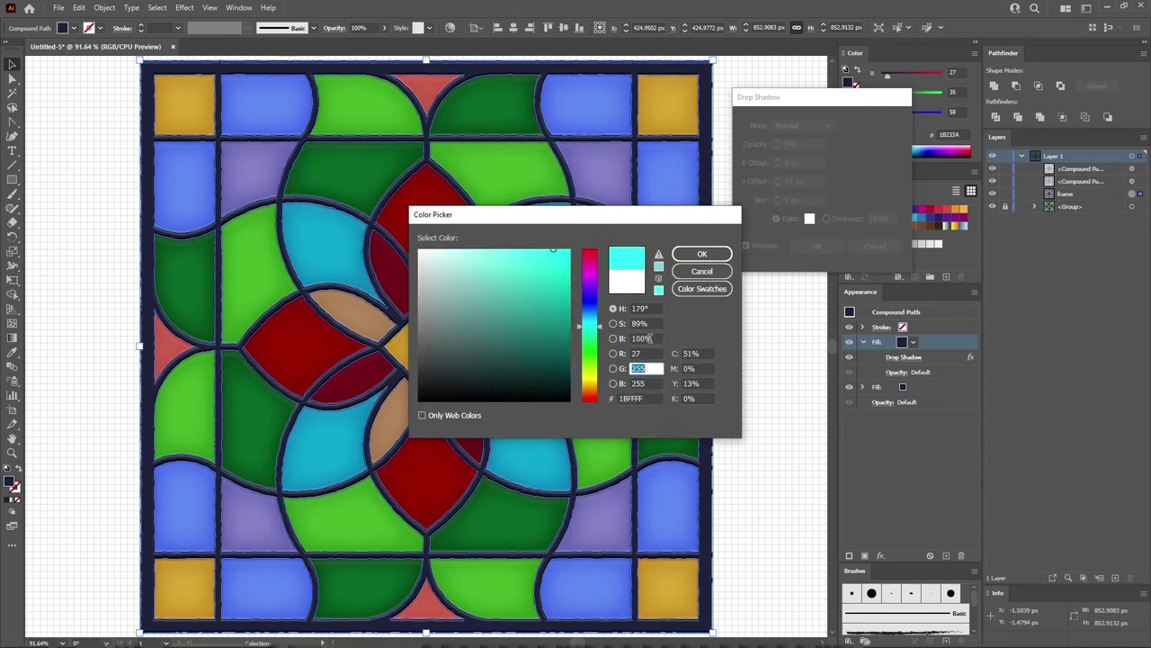
text(35)
key(Tab)
text(58)
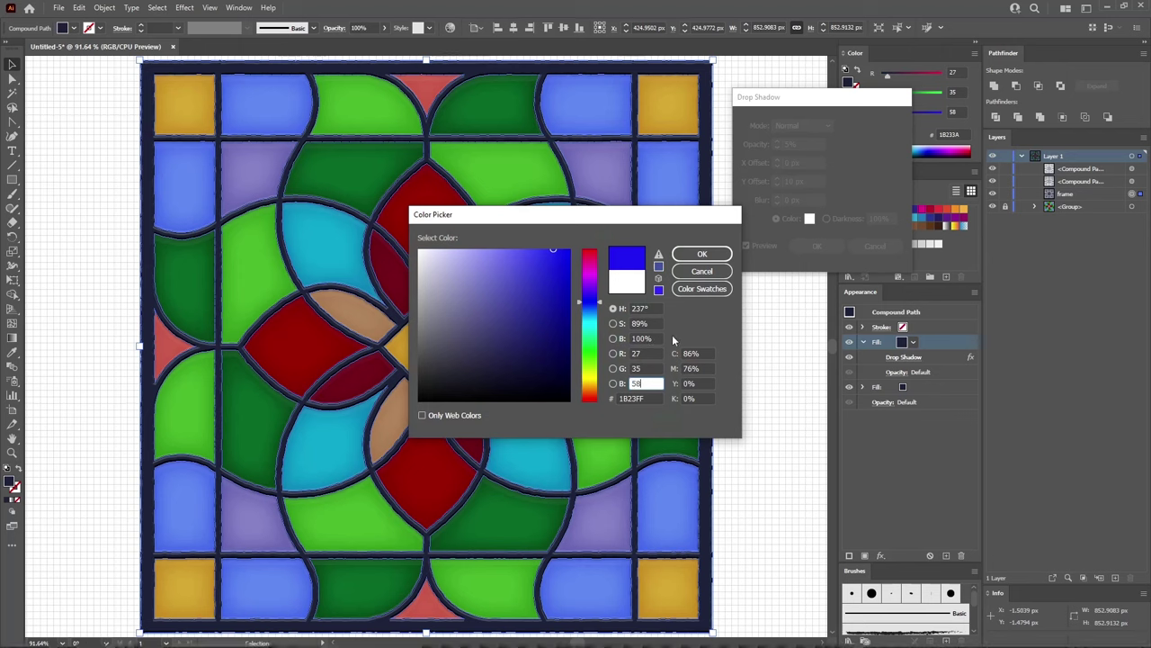
click(702, 254)
click(817, 246)
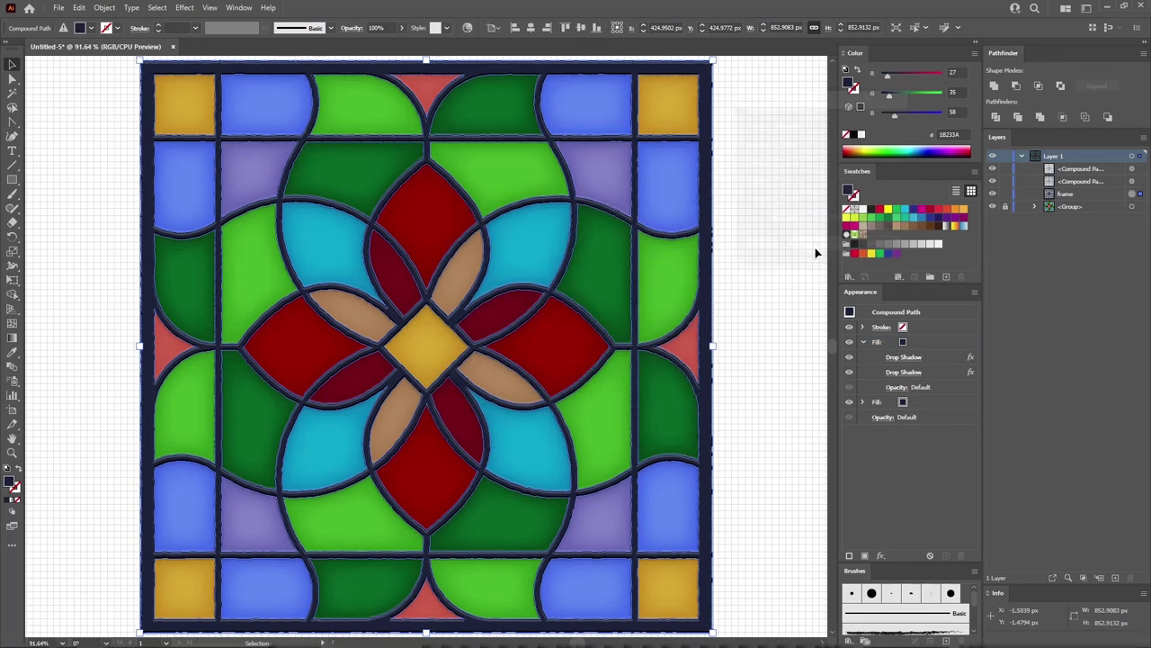
- Add a third fill on top of the frame's existing fills and colour it black (000000)
click(863, 342)
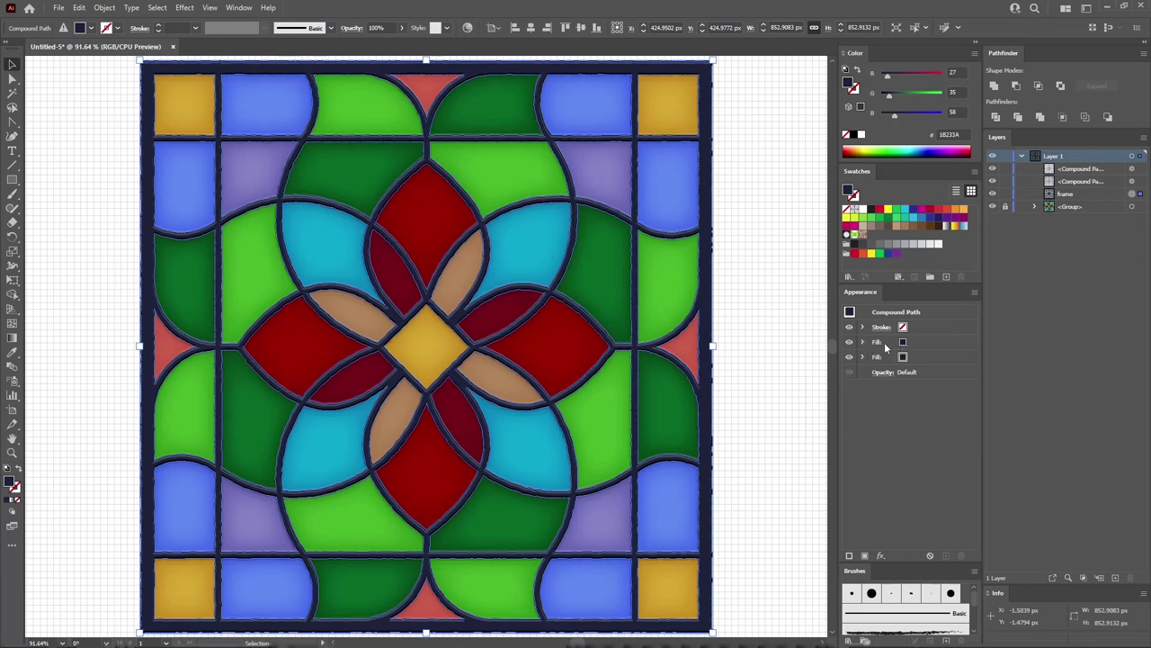
click(916, 342)
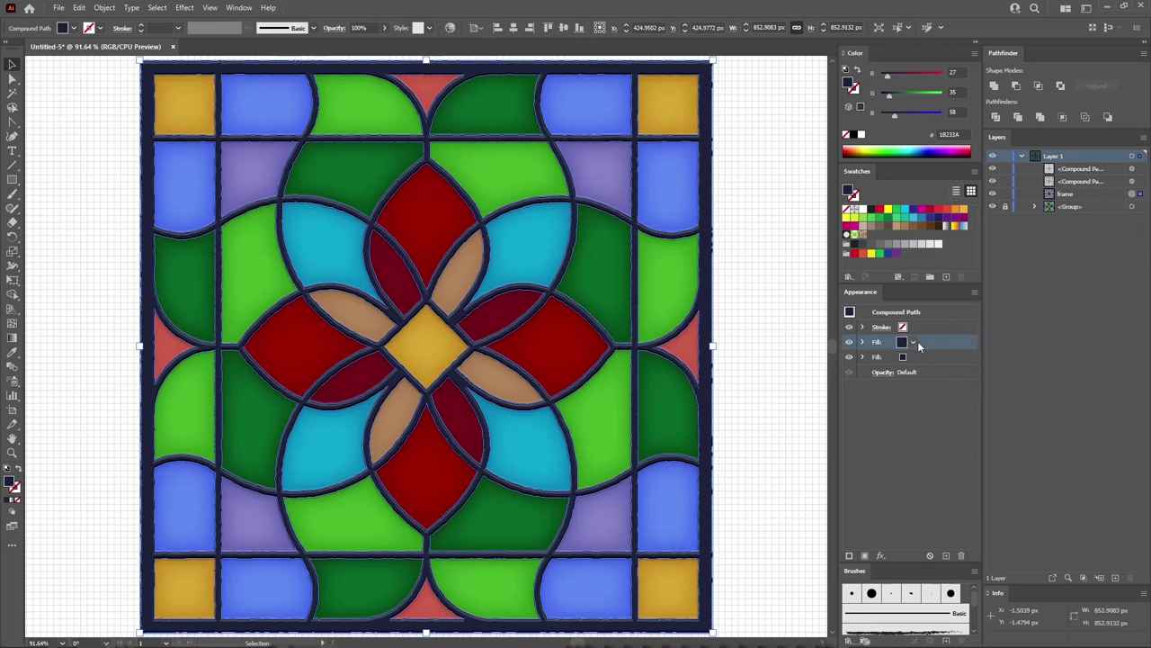
click(866, 556)
drag(887, 75, 882, 119)
- Set the black fill to 25% opacity with the Soft Light blending mode
click(862, 342)
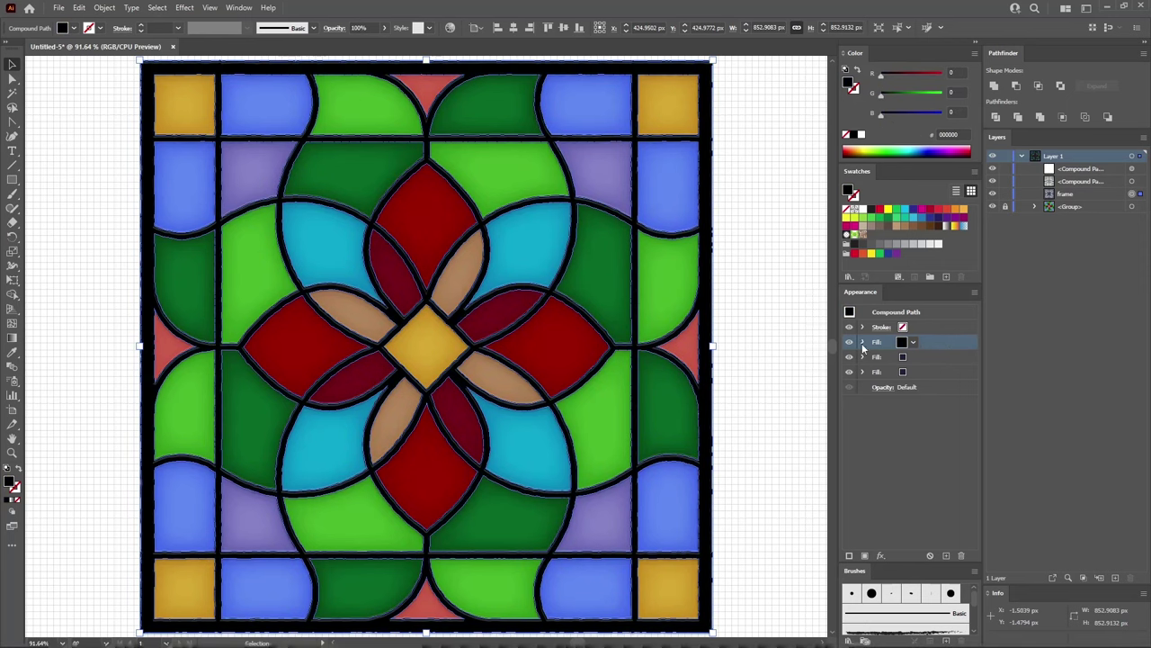
click(896, 357)
text(25)
click(800, 380)
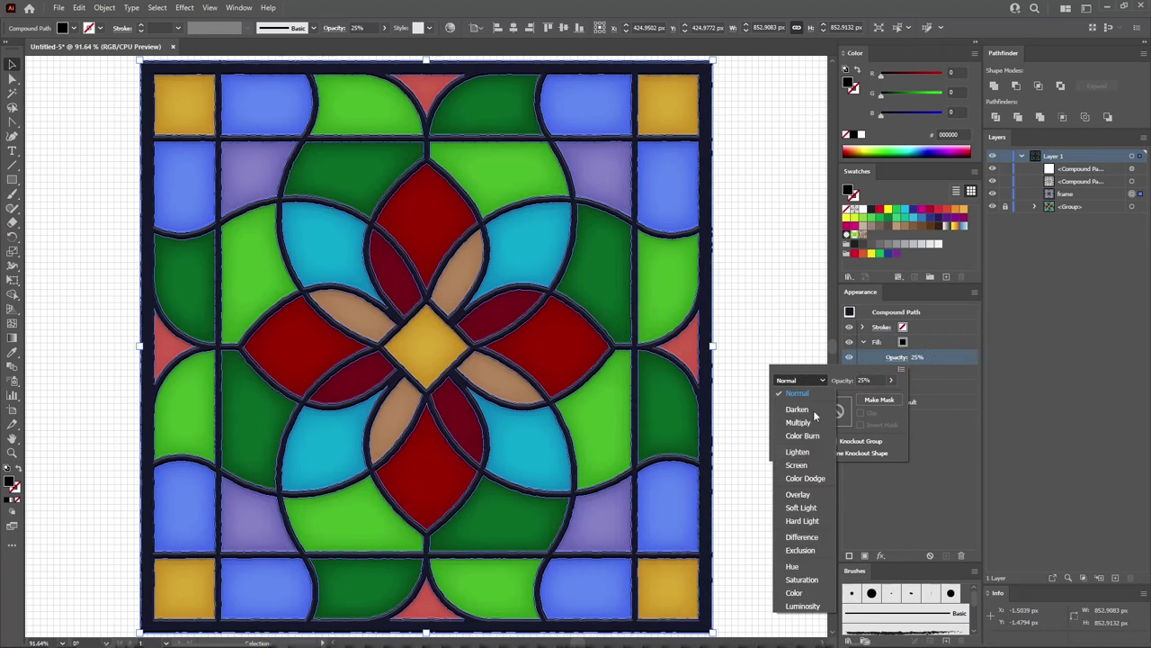
click(801, 508)
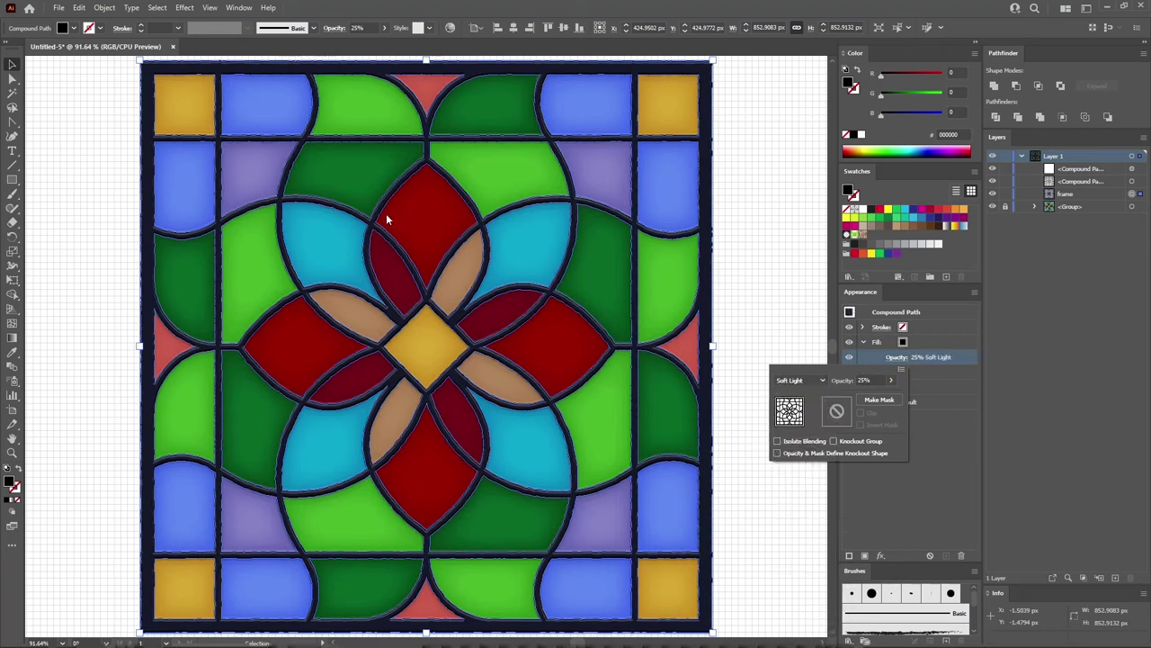
- Apply a Film Grain effect to the black fill with Grain 20, Highlight Area 0 and Intensity 10
click(185, 8)
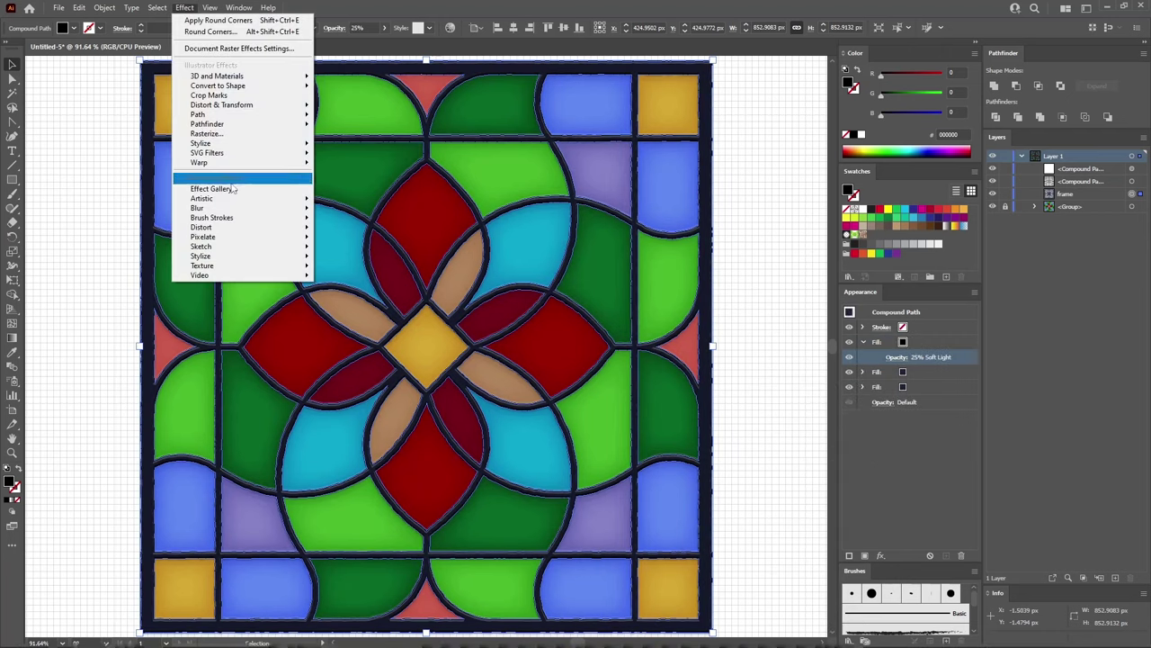
mouse_move(232, 199)
click(350, 240)
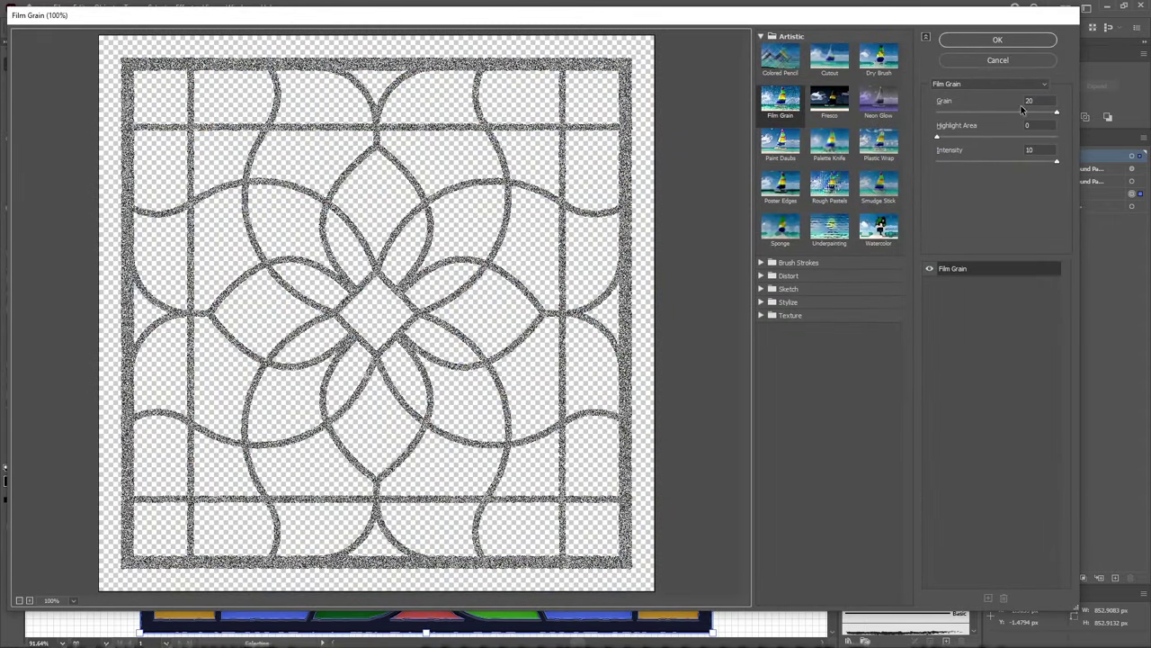
click(999, 40)
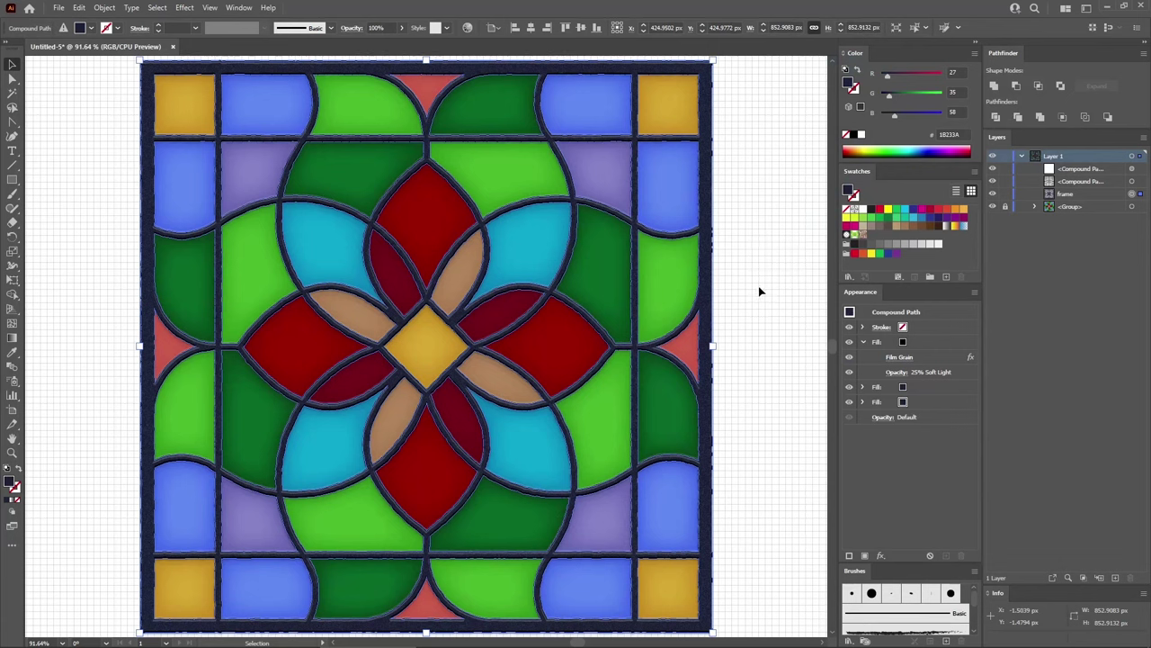
- Move the stroke beneath the three fills in the frame's appearance stack
click(863, 343)
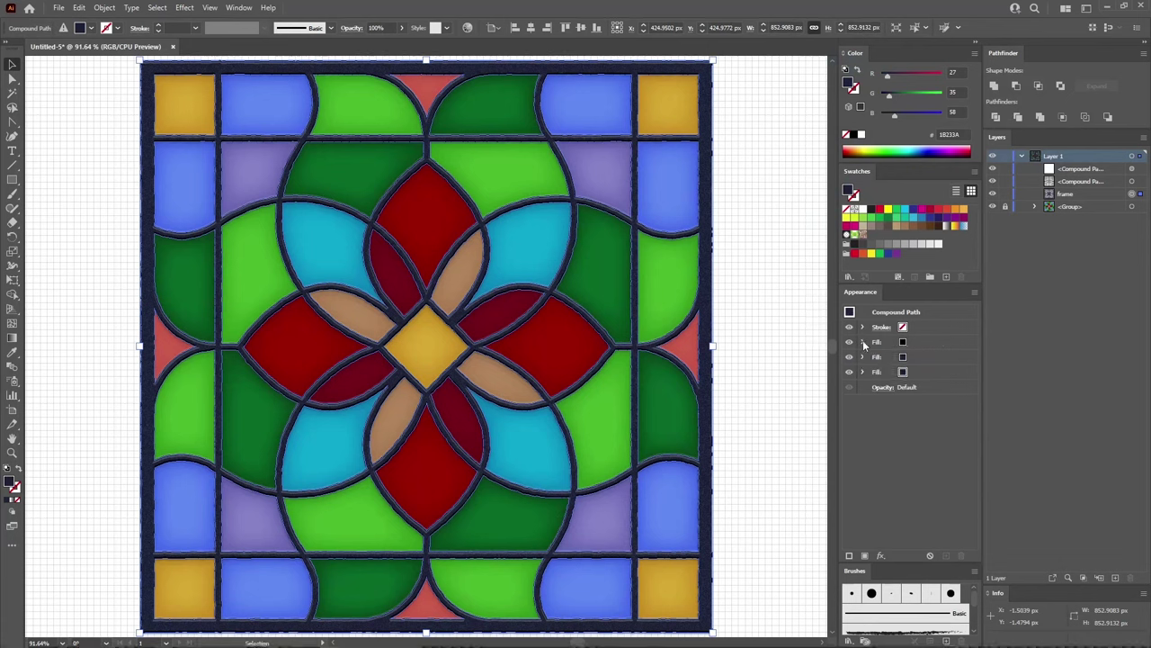
click(940, 329)
drag(972, 331, 948, 382)
click(936, 372)
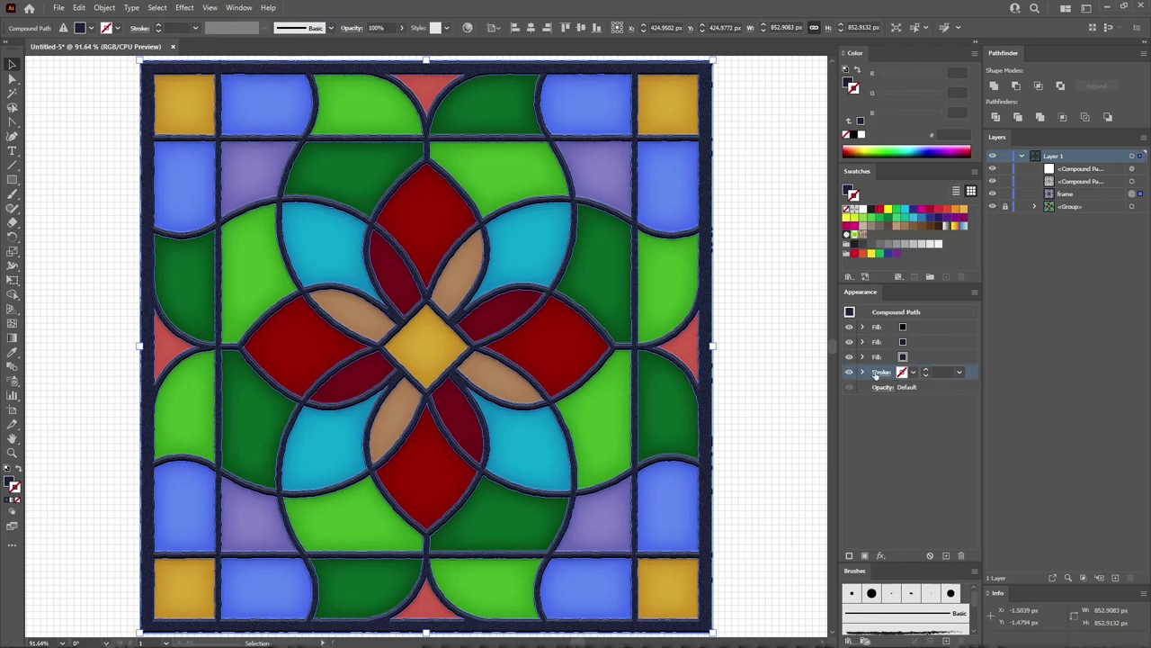
- Apply the rough-edged art brush to the frame's stroke and set its weight to 4 pt
click(865, 371)
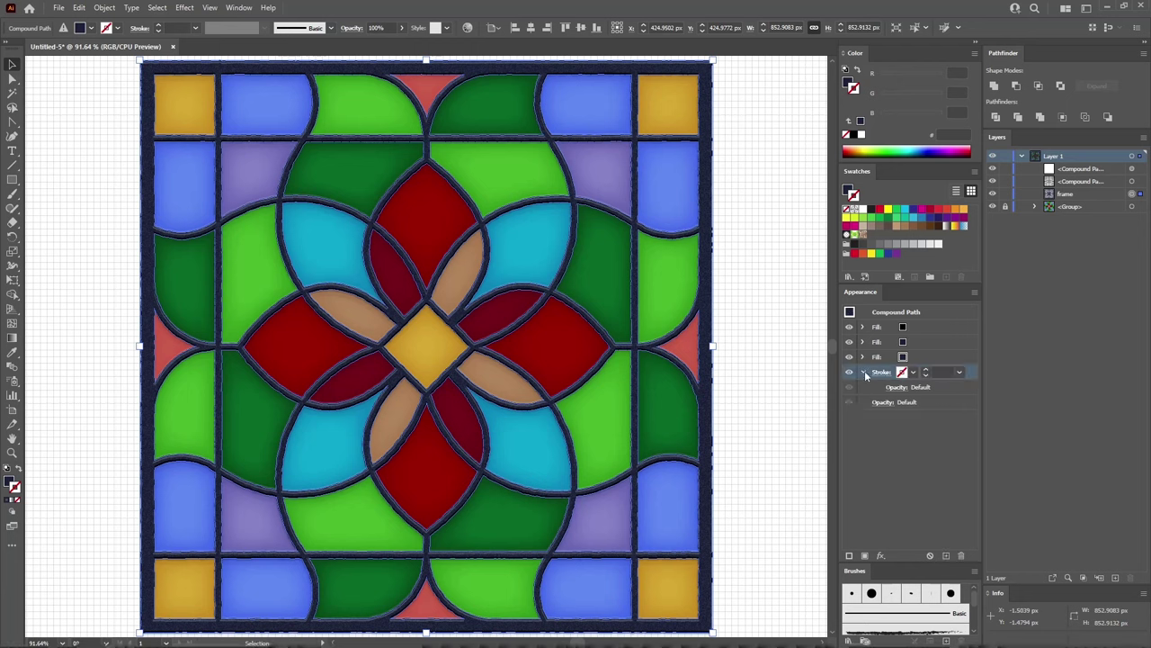
click(895, 623)
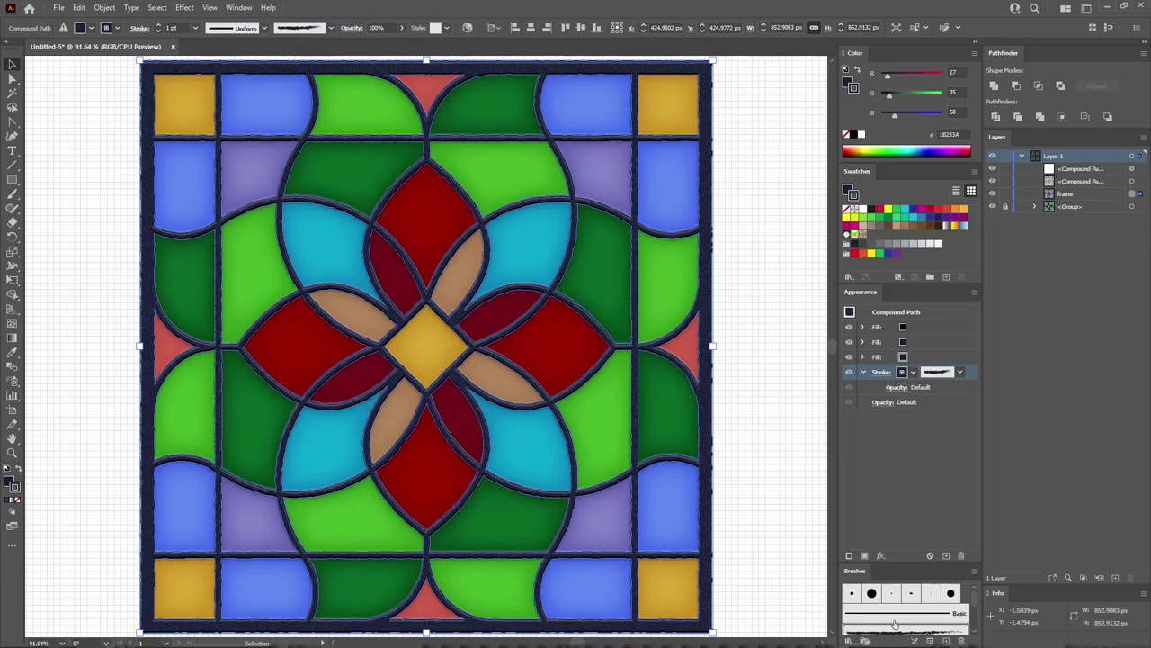
click(882, 374)
click(839, 388)
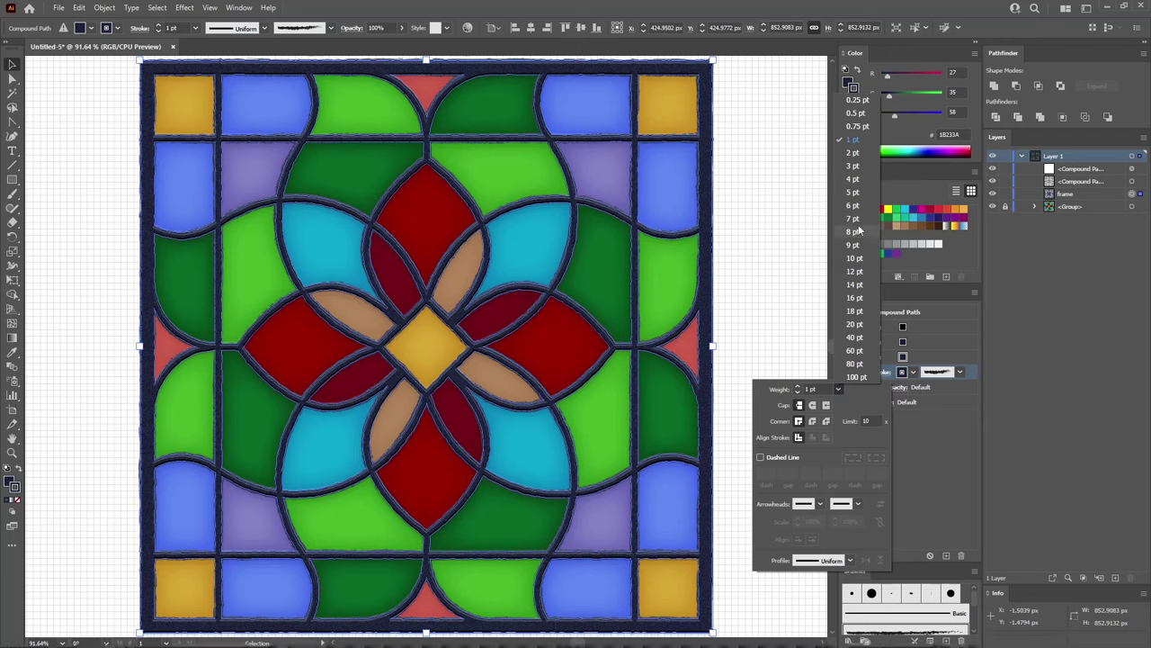
click(854, 179)
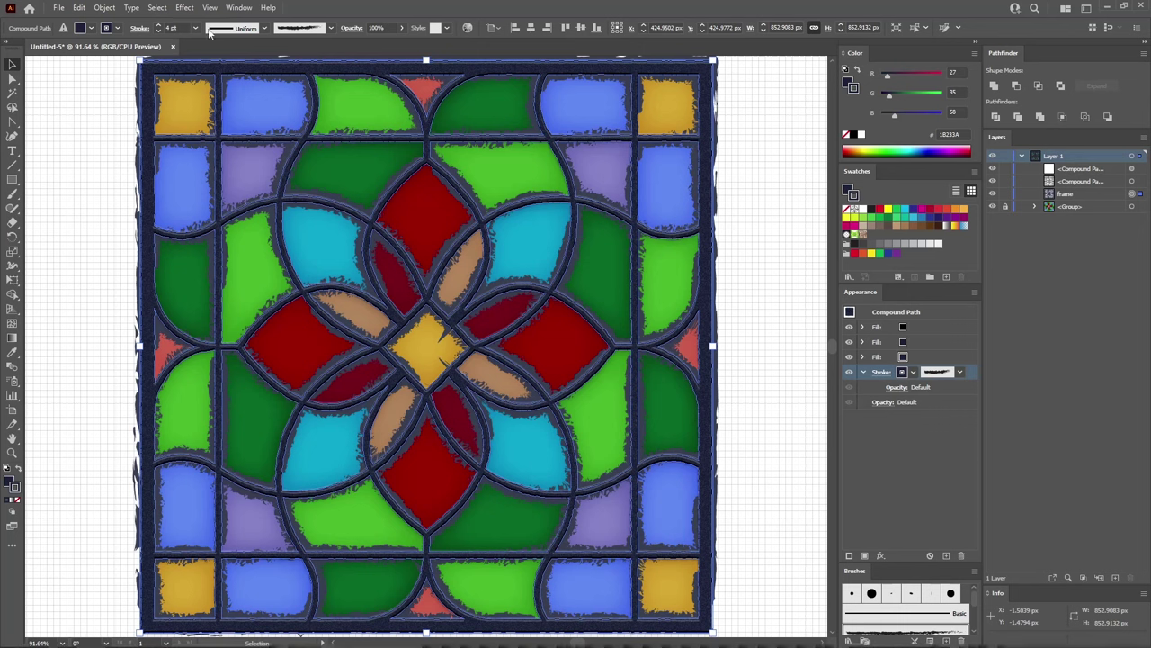
- Apply a Round Corners effect with a 1 px radius to the frame's brushed stroke
click(184, 7)
mouse_move(216, 143)
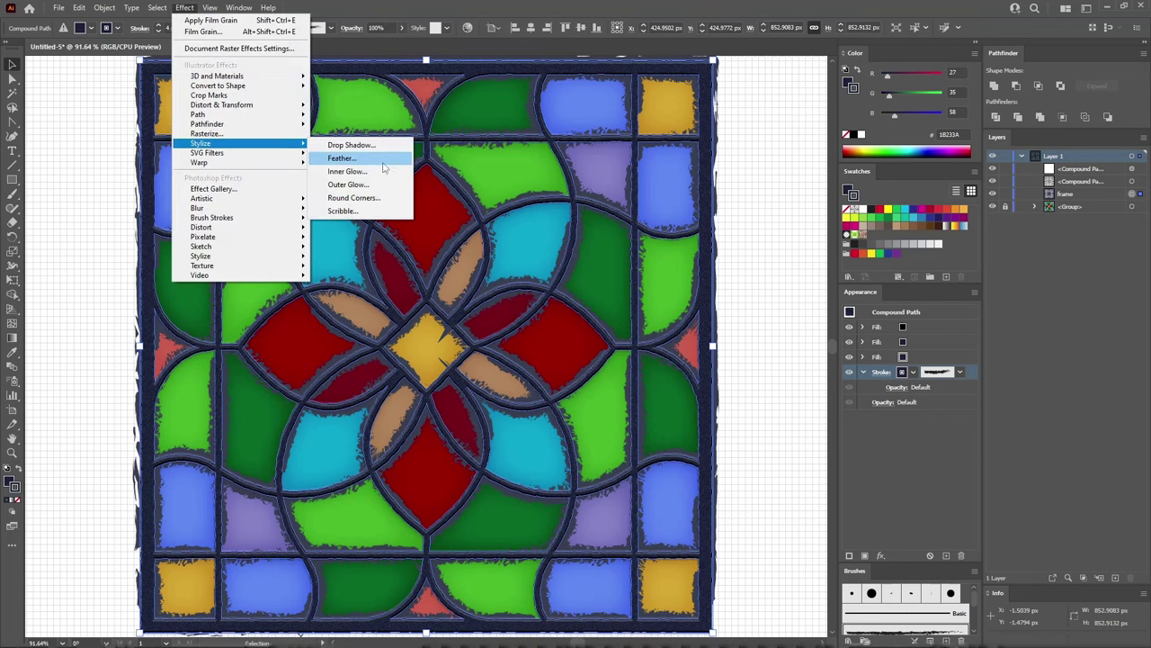
click(377, 198)
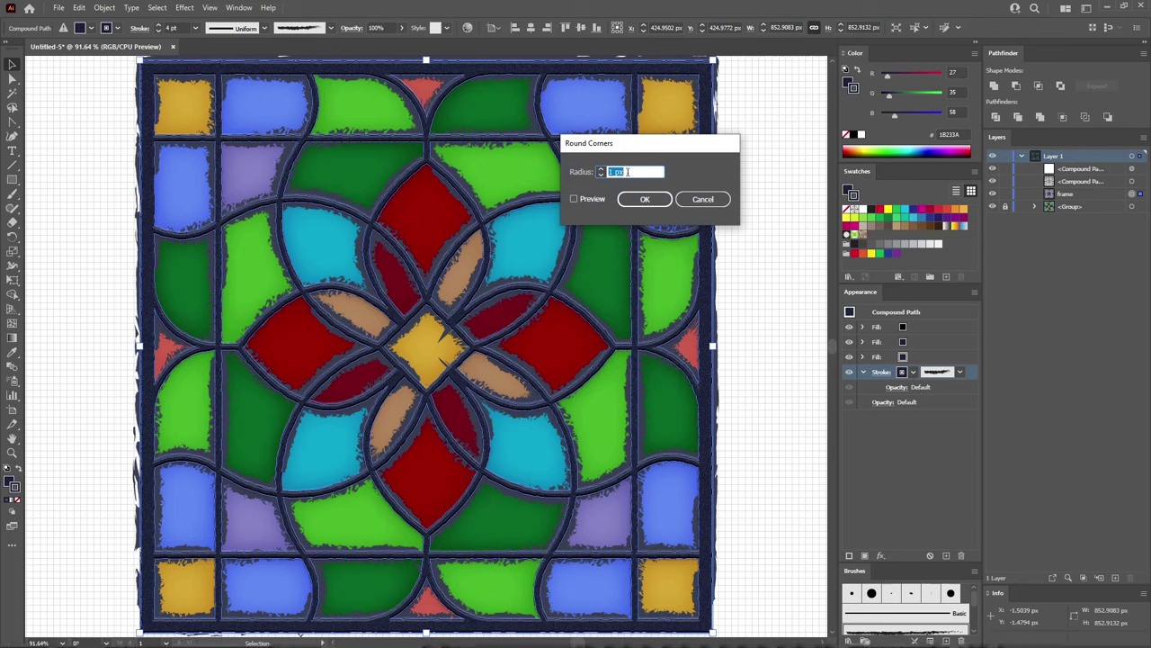
click(644, 200)
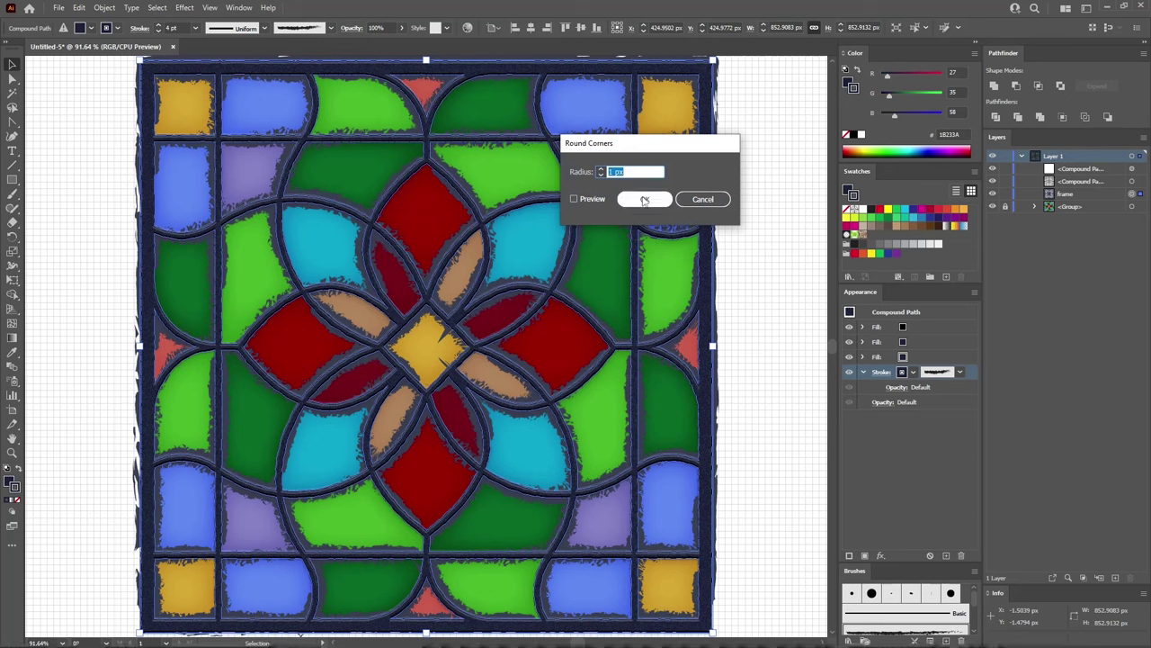
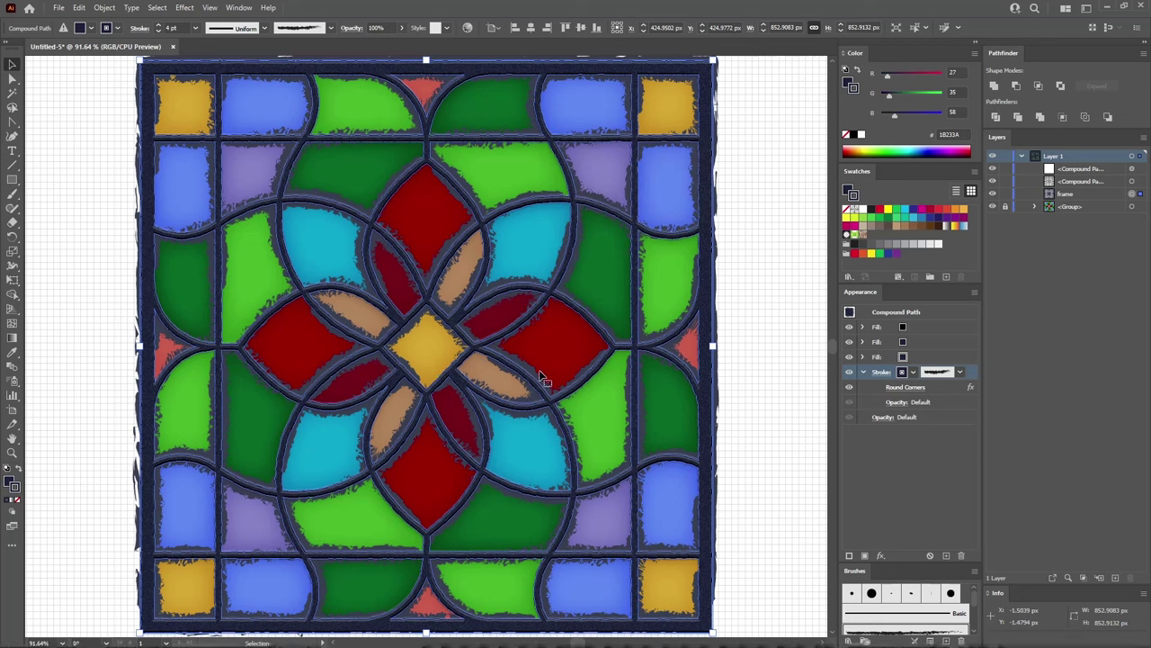
- Set the frame's brushed stroke to 25% opacity with the Soft Light blending mode
click(893, 402)
text(25)
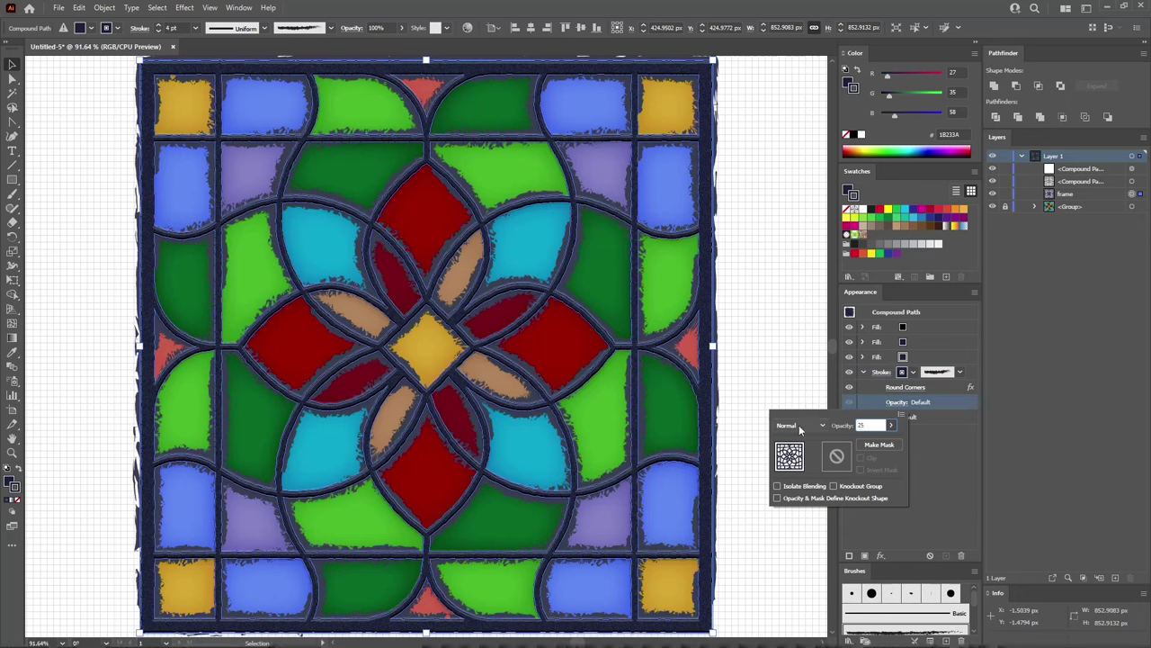
click(799, 426)
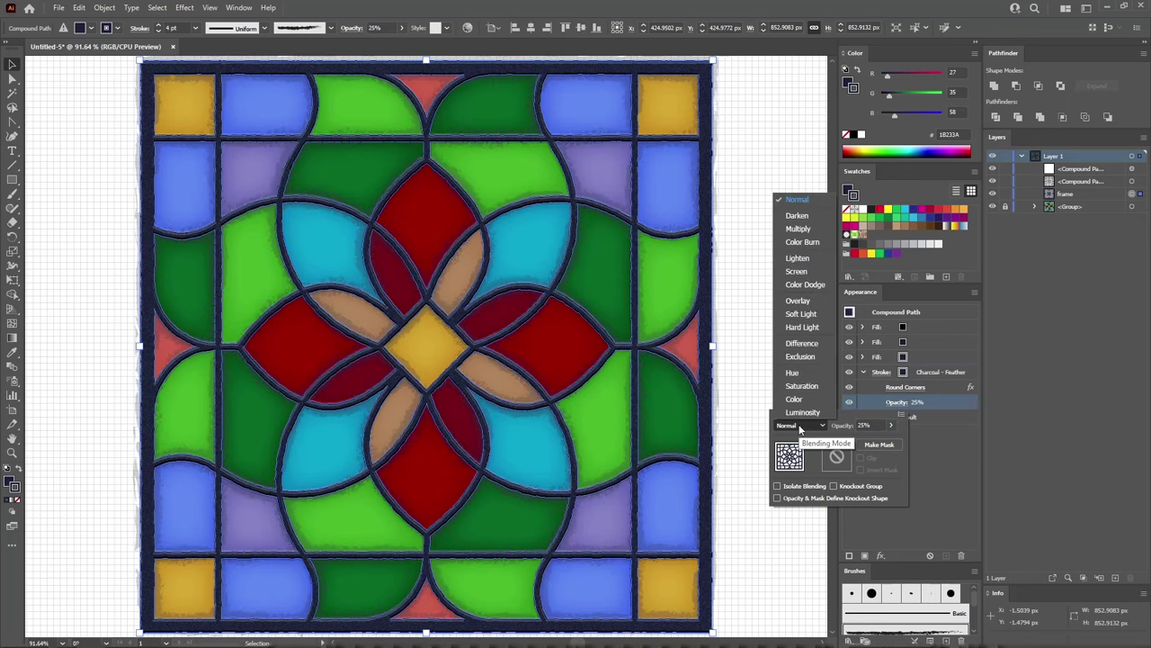
click(800, 313)
click(945, 433)
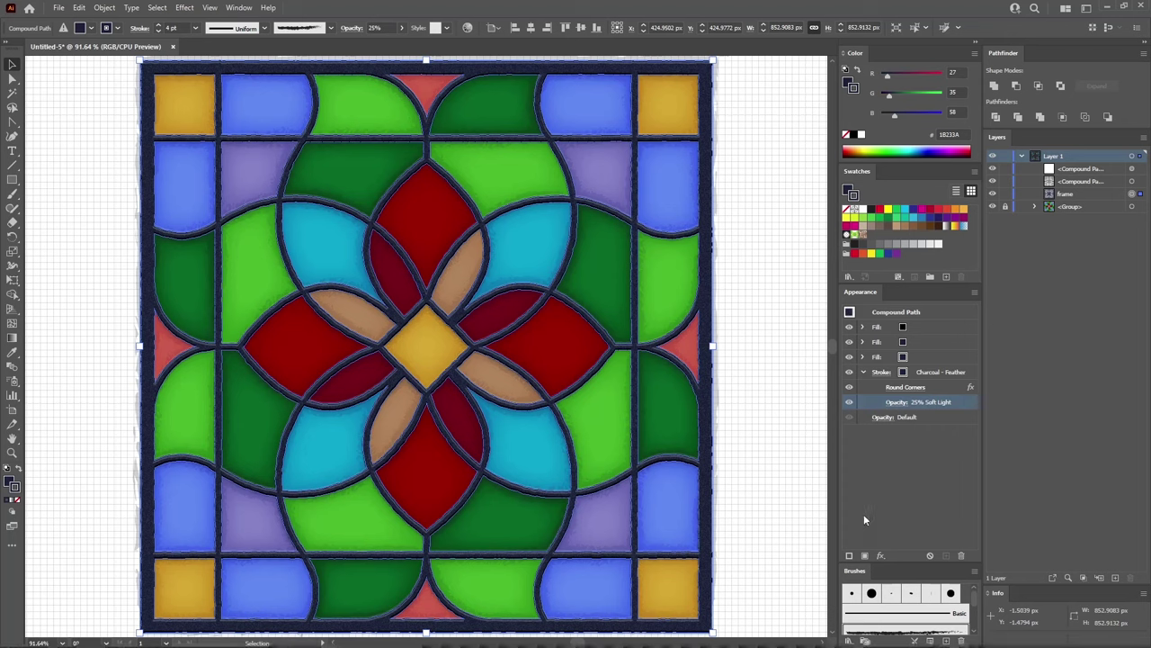
- Add a second, plain stroke beneath the brushed stroke in the frame's appearance stack and color it white (FFFFFF)
click(850, 554)
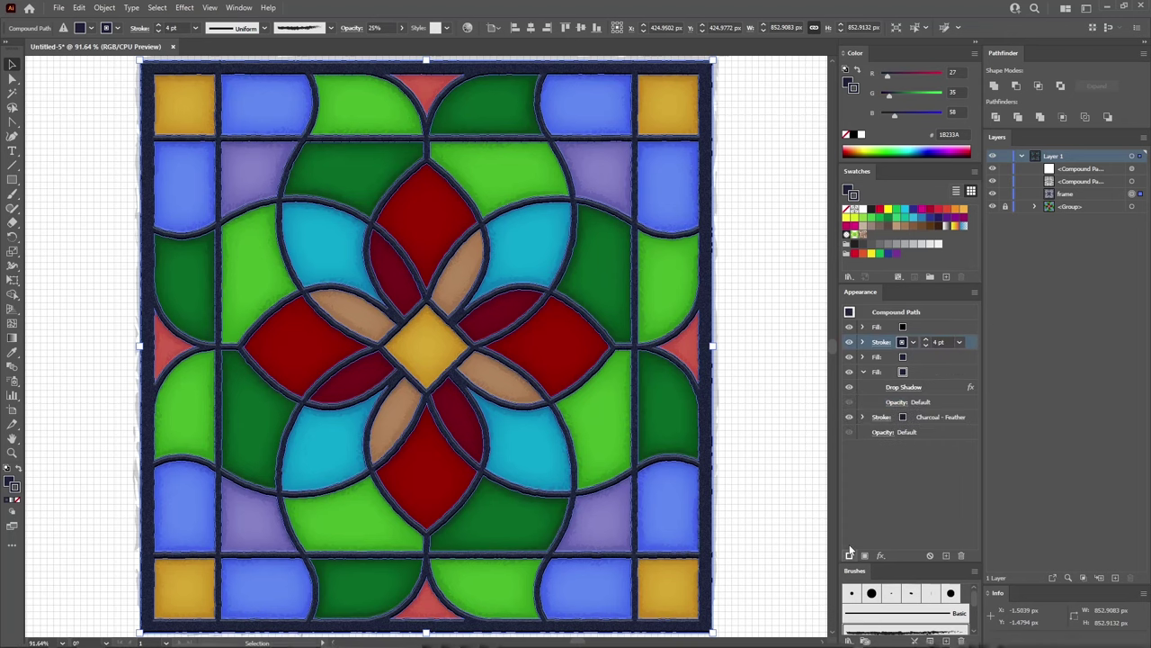
drag(899, 342, 872, 425)
click(864, 372)
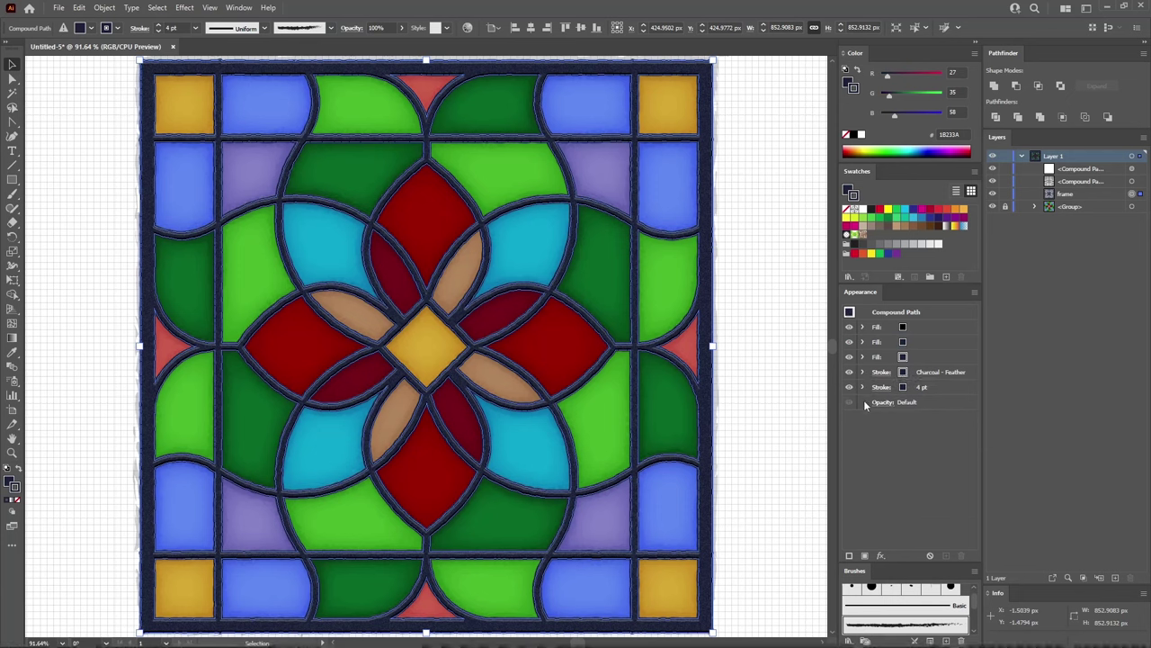
click(862, 387)
click(918, 390)
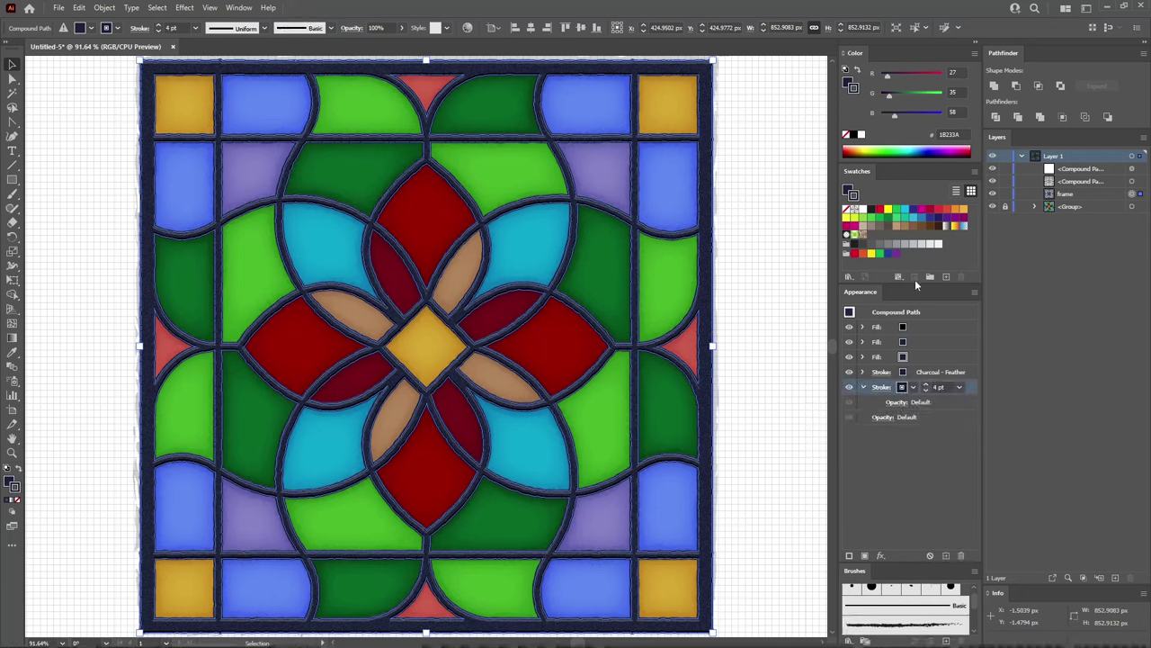
mouse_move(886, 79)
mouse_down()
mouse_move(945, 76)
mouse_move(939, 117)
mouse_up()
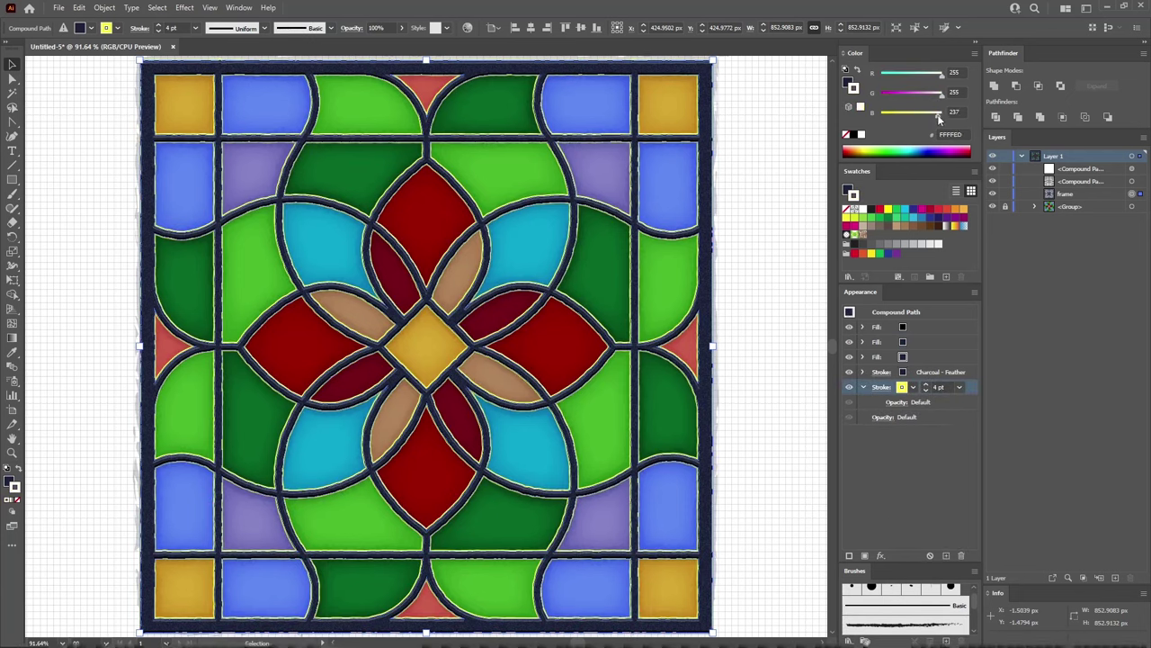
- Align the frame's white stroke to the outside and set its weight to 5 pt
click(881, 387)
click(828, 453)
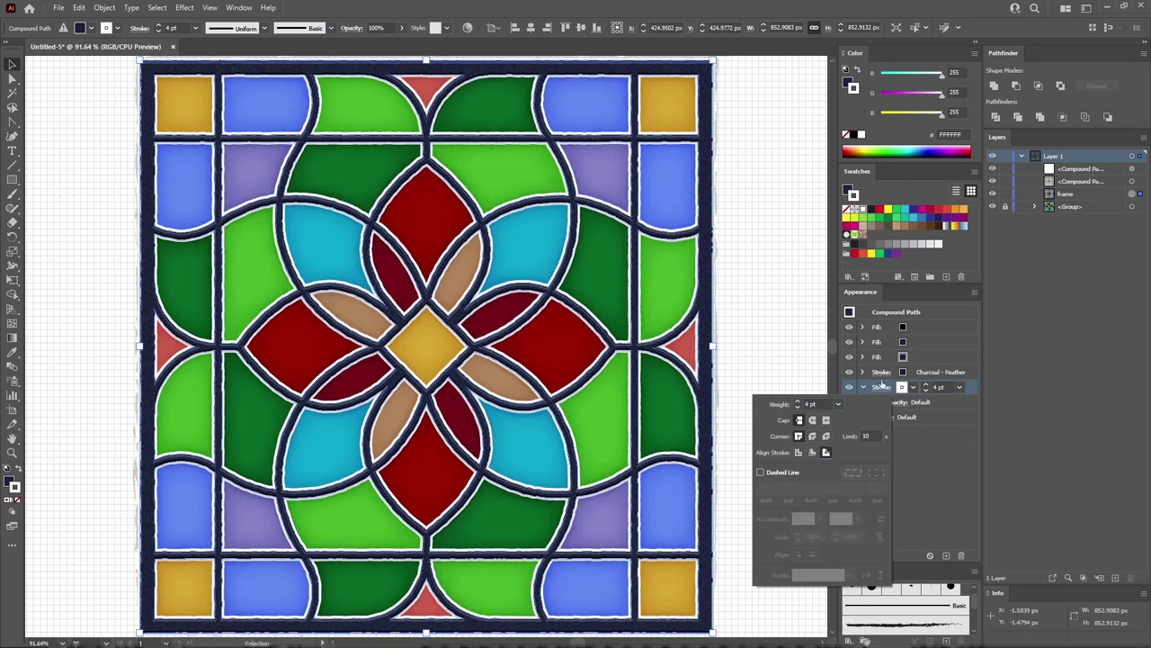
click(838, 406)
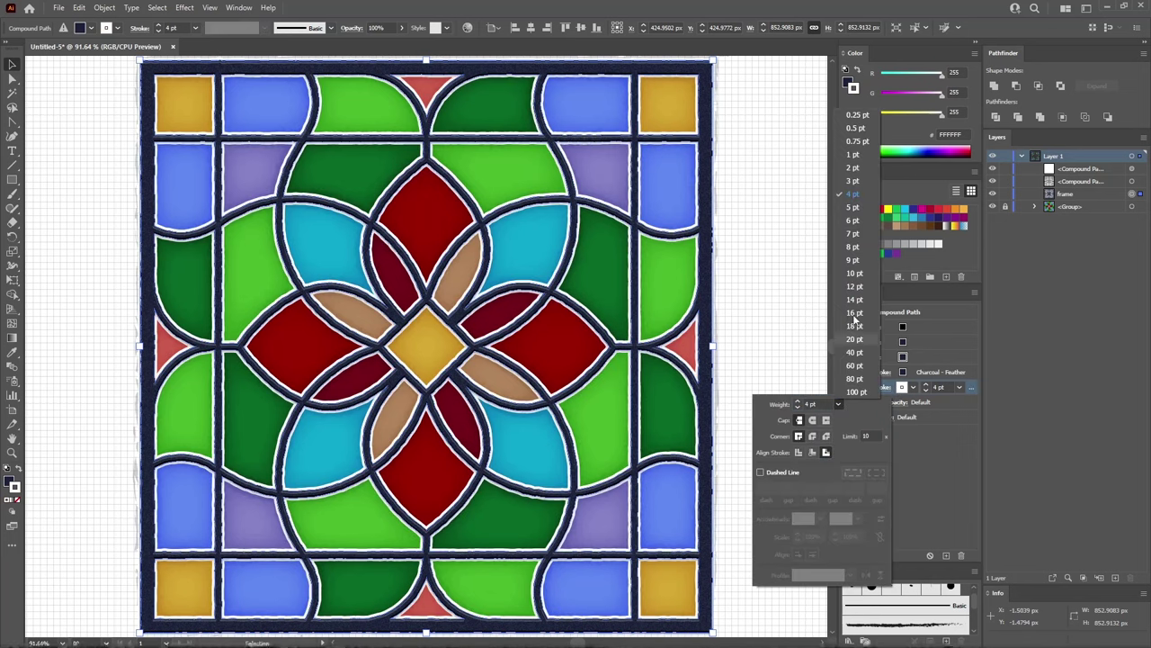
click(854, 207)
click(940, 405)
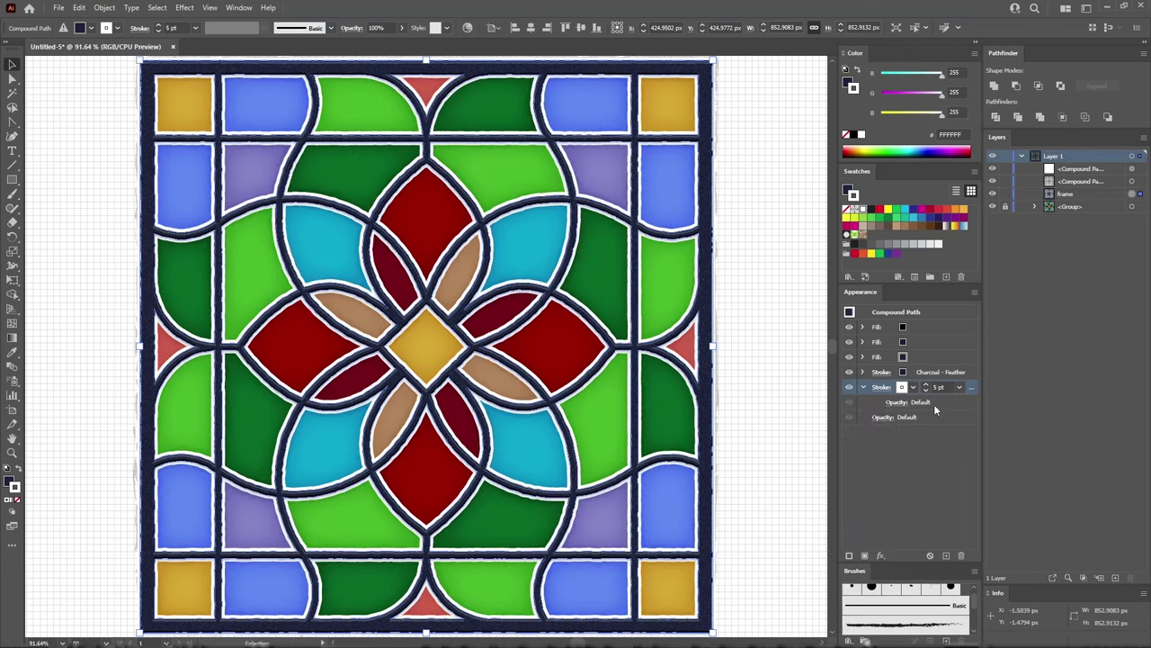
- Set the frame's white stroke to 15% opacity with the Soft Light blending mode
click(897, 402)
text(15)
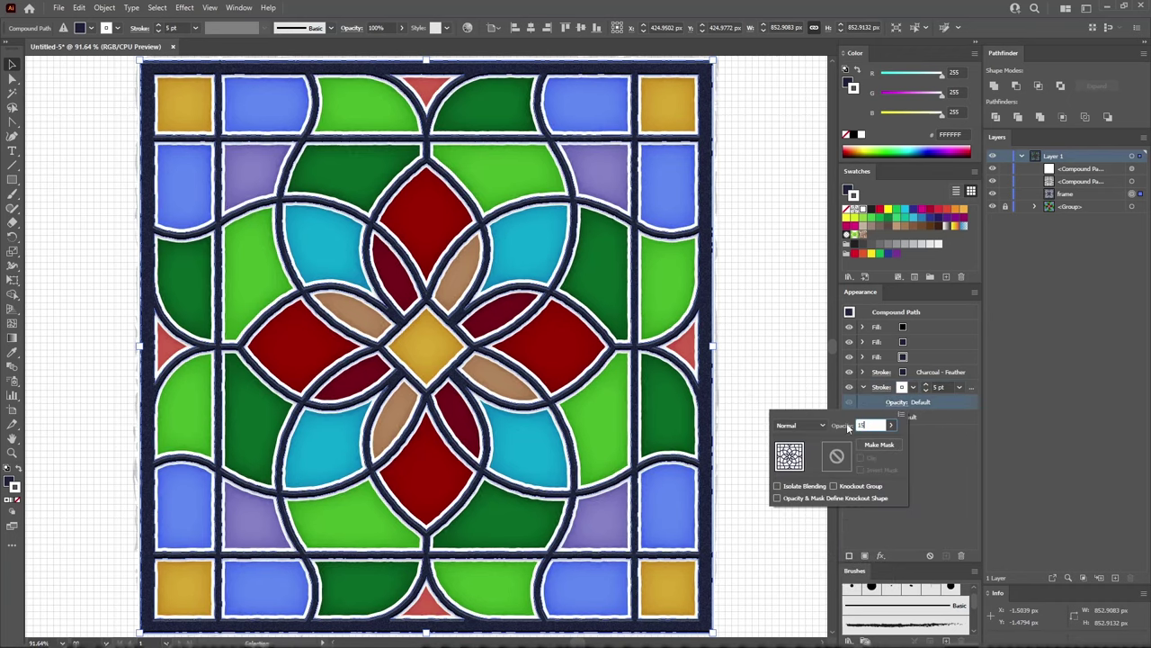
click(801, 425)
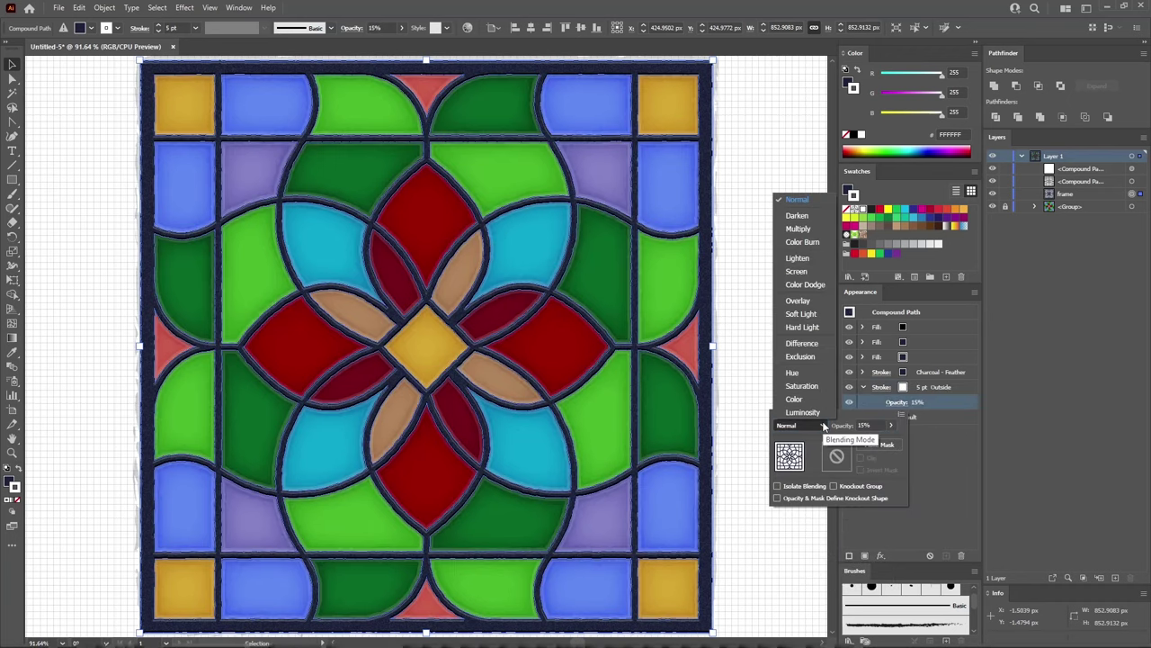
click(801, 313)
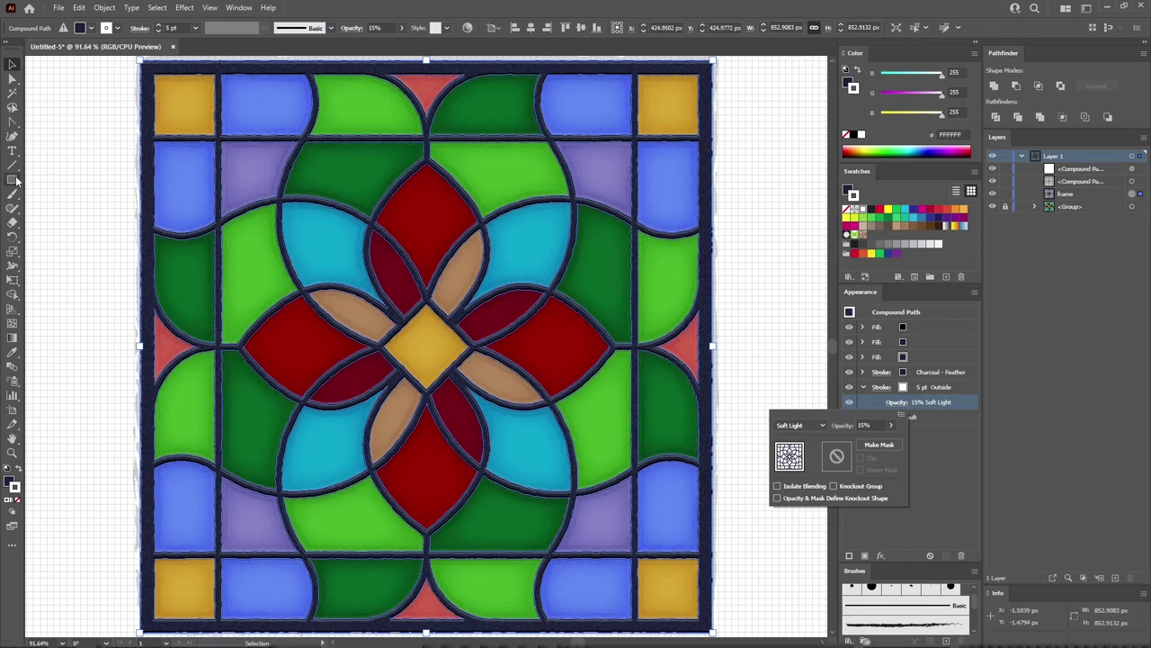
key(Escape)
- Create an 850 x 850 px rectangle and center it horizontally and vertically on the artboard
key(m)
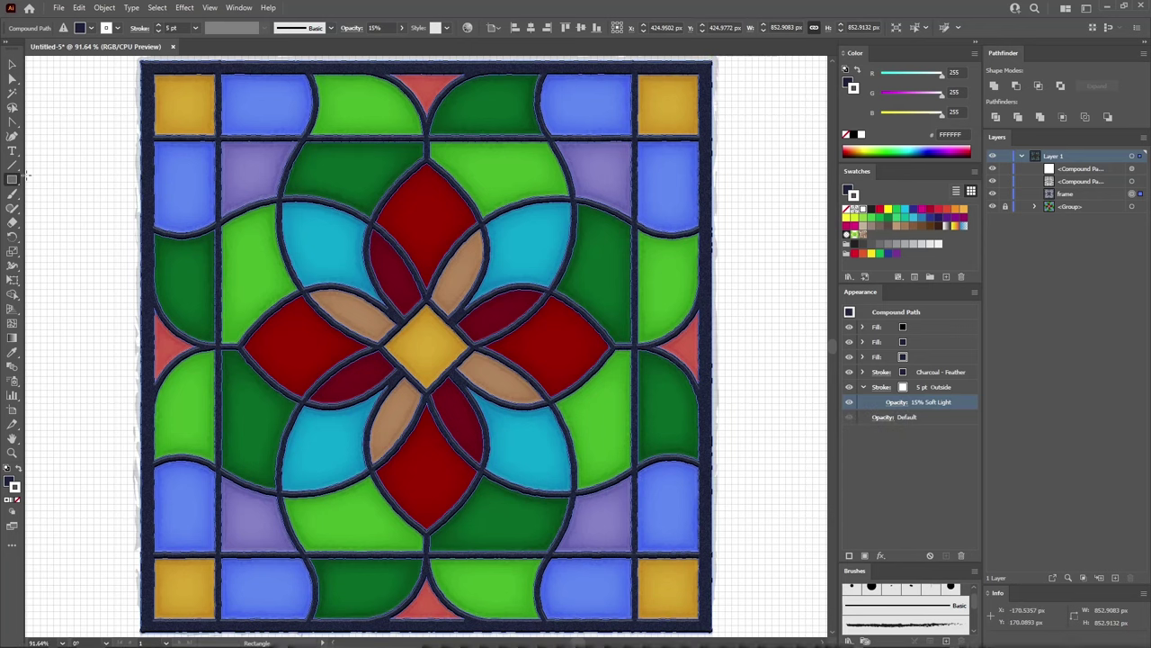
click(67, 196)
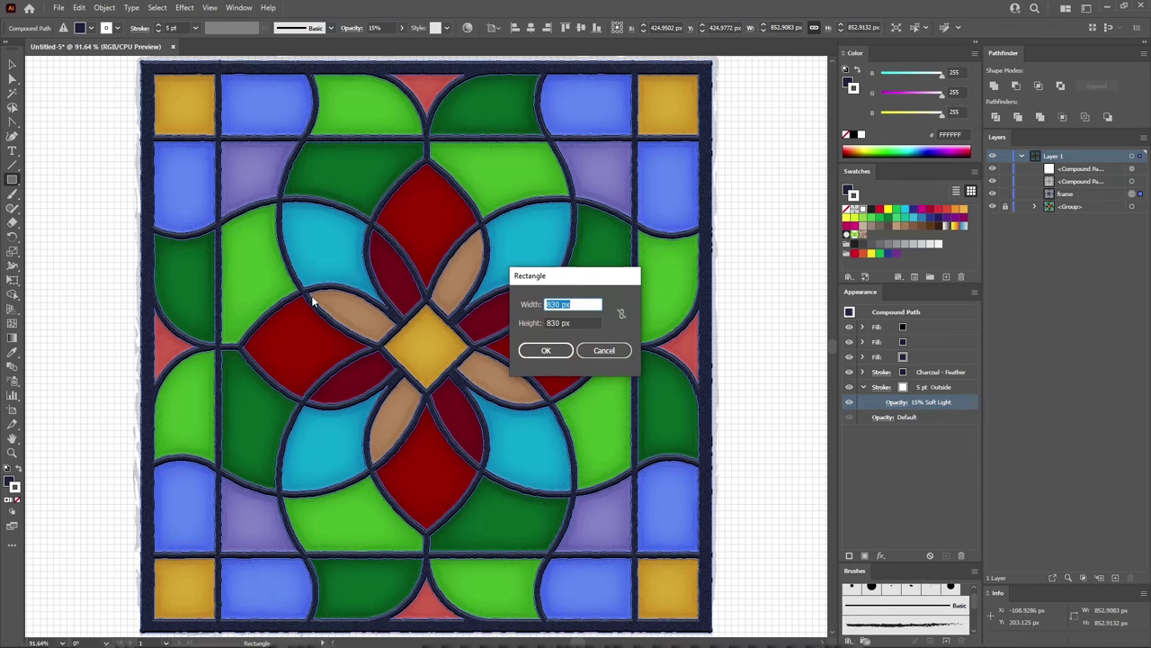
text(850)
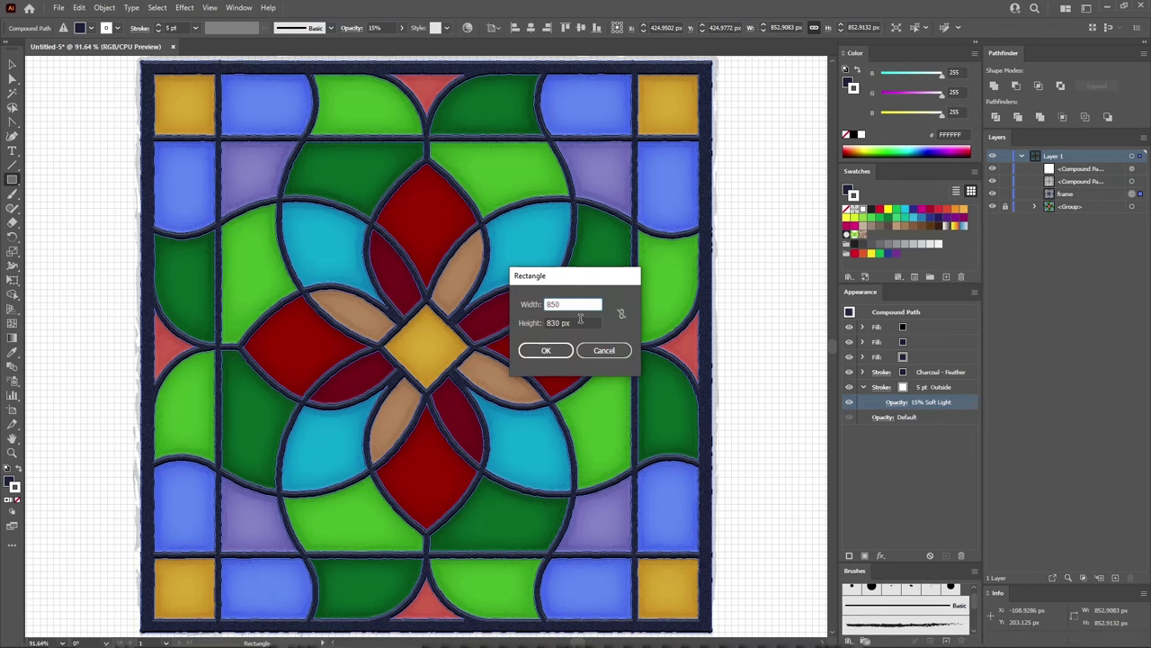
key(Tab)
text(850)
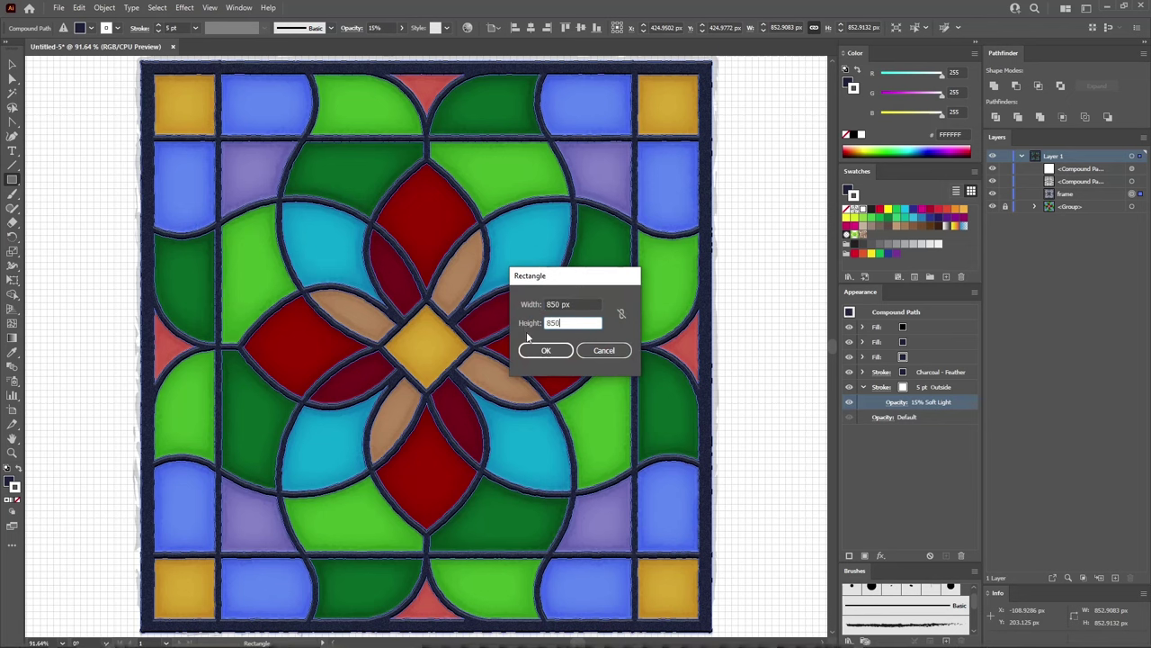
key(Return)
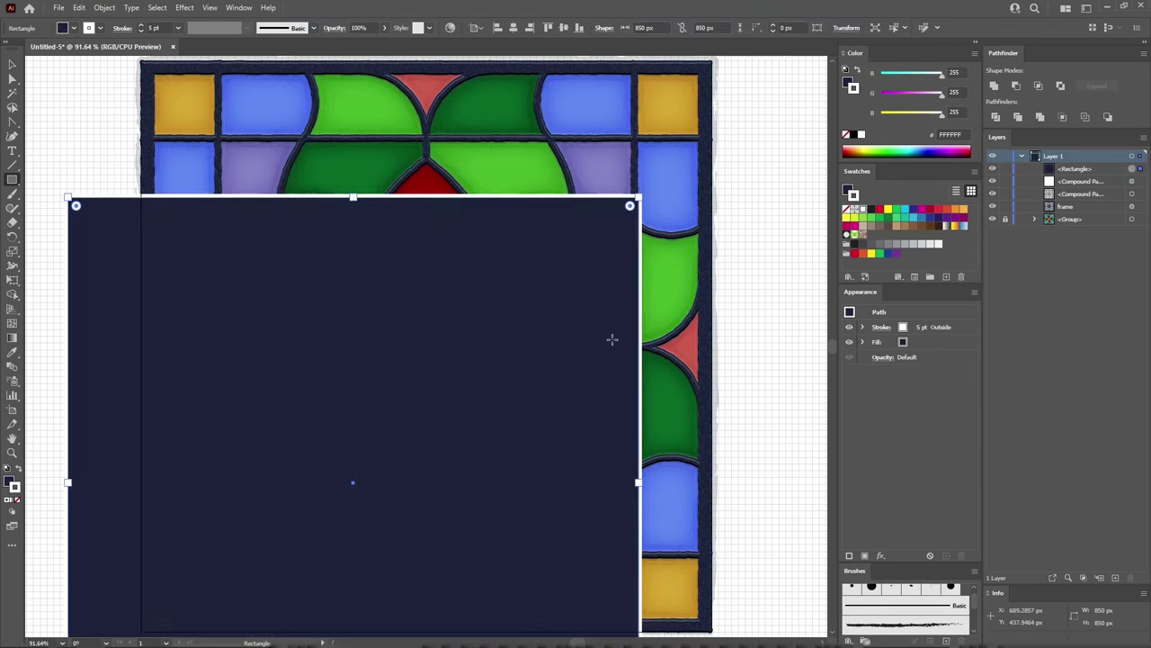
click(514, 28)
click(556, 28)
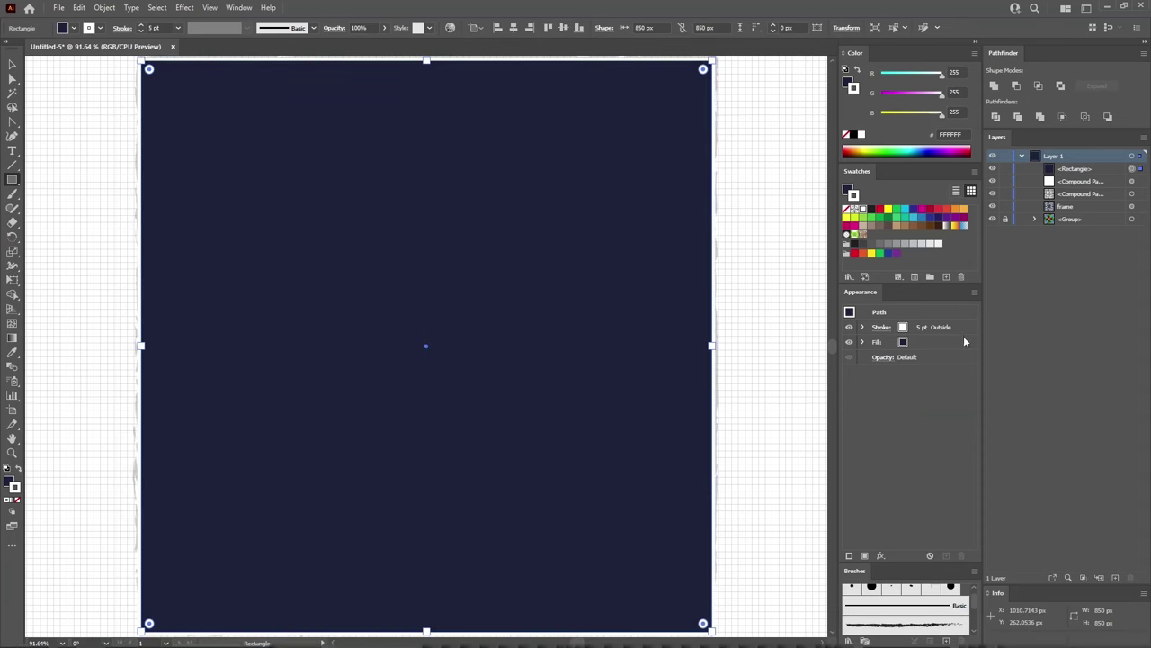
- Remove the rectangle's stroke and set its fill to black (000000)
key(slash)
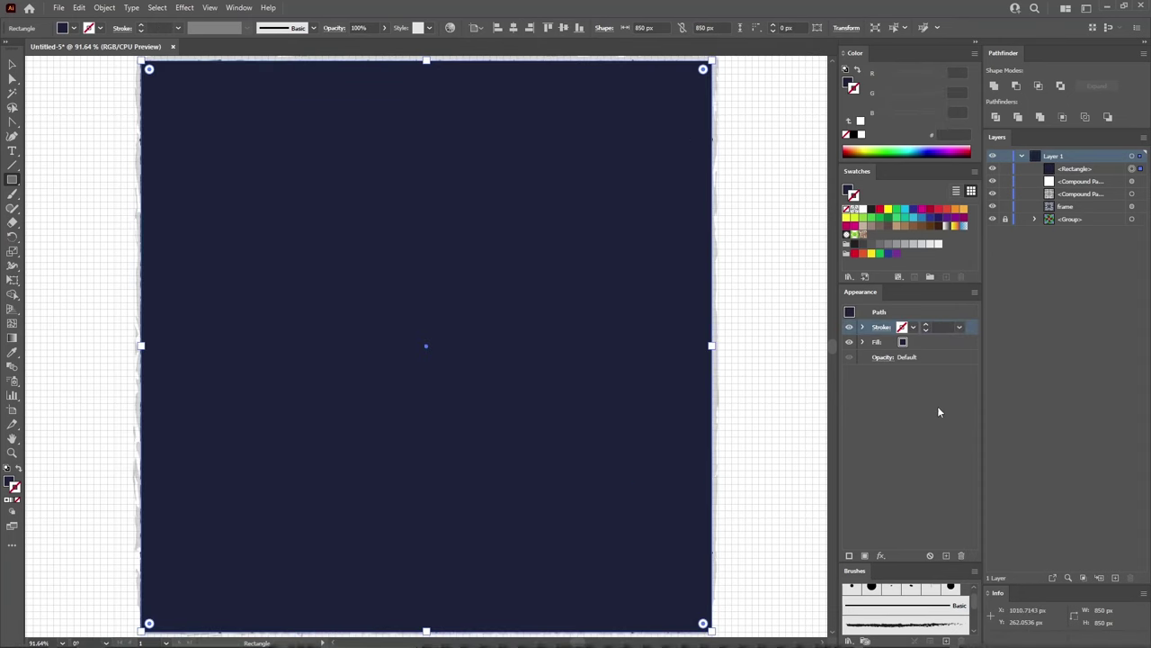
click(928, 344)
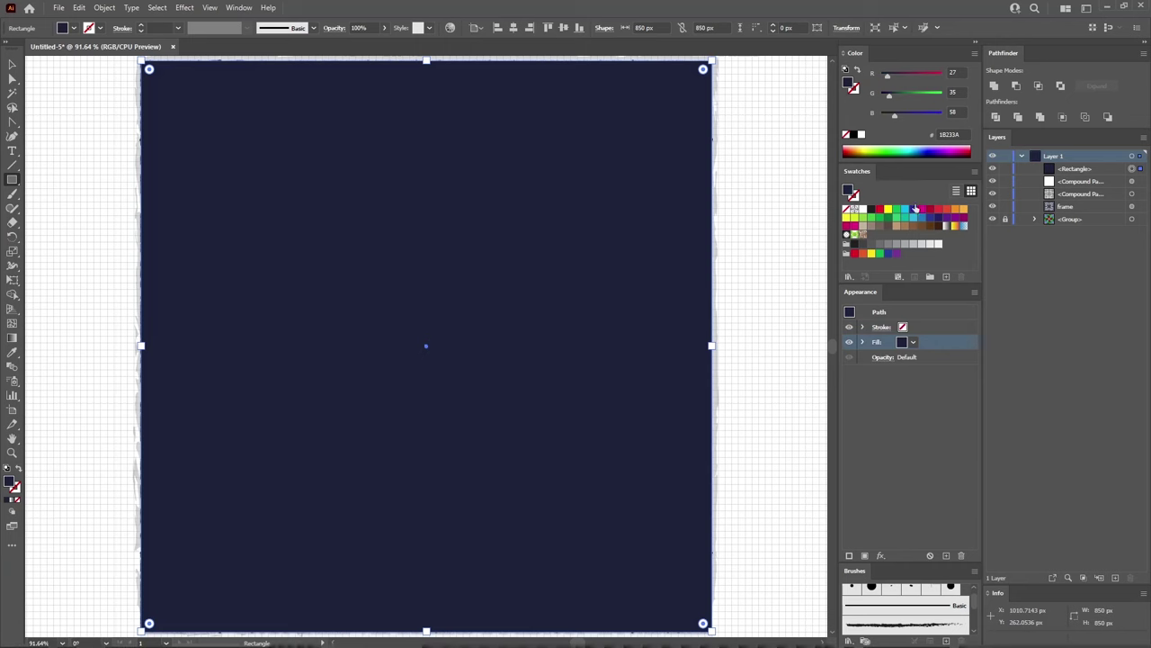
drag(889, 93, 881, 93)
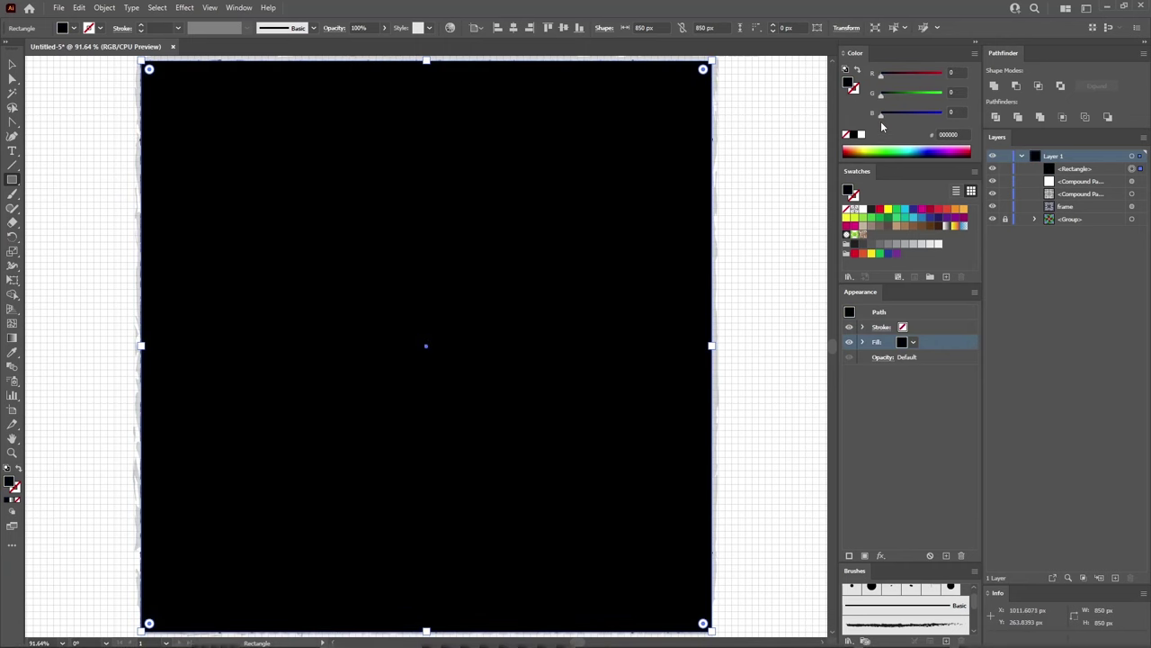
- Set the rectangle's black fill to 50% opacity with the Overlay blending mode
click(863, 342)
click(893, 358)
text(50)
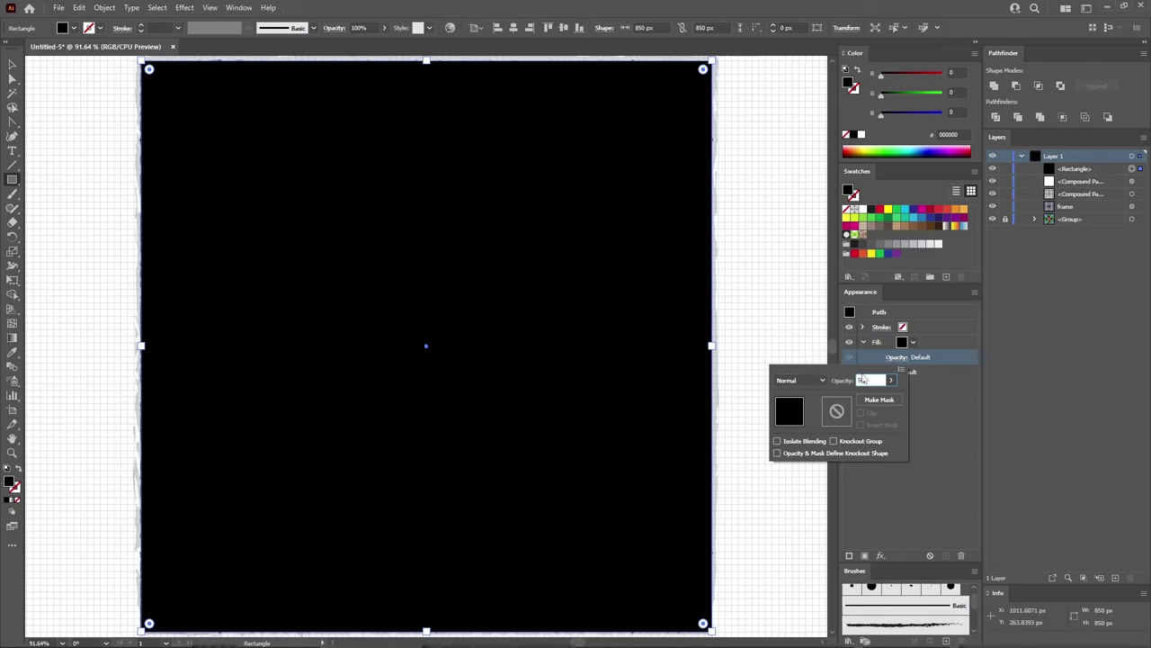
click(801, 380)
click(799, 495)
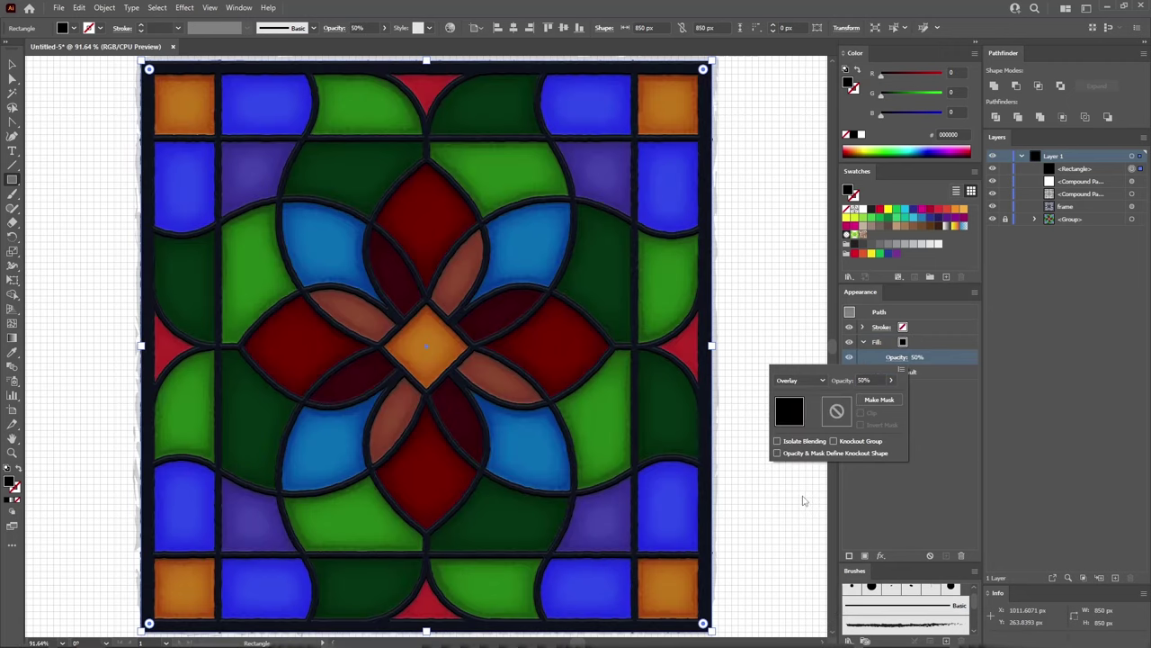
- Apply a Sponge effect to the rectangle's fill with Brush Size 2, Definition 12 and Smoothness 5
click(184, 8)
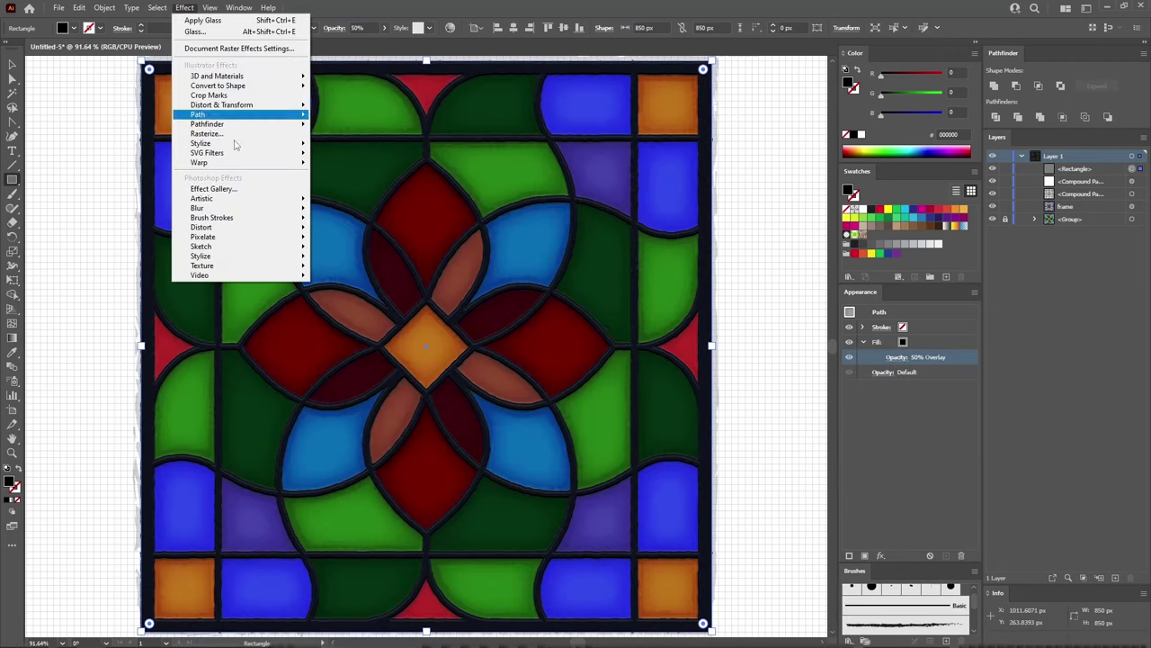
mouse_move(223, 198)
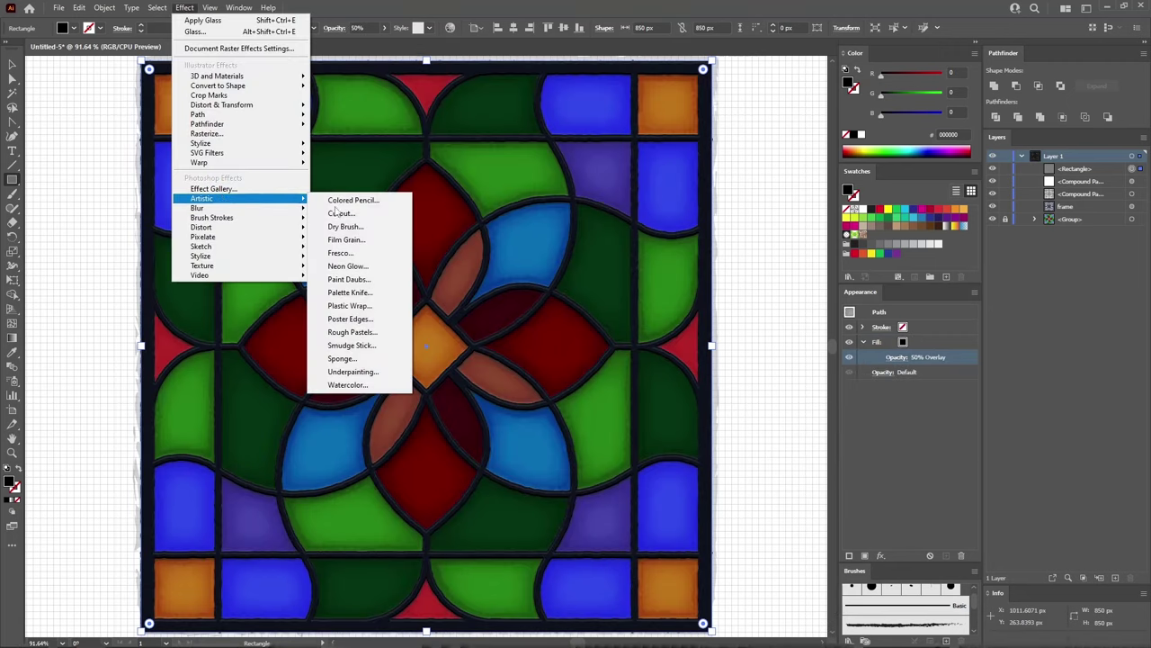
click(346, 359)
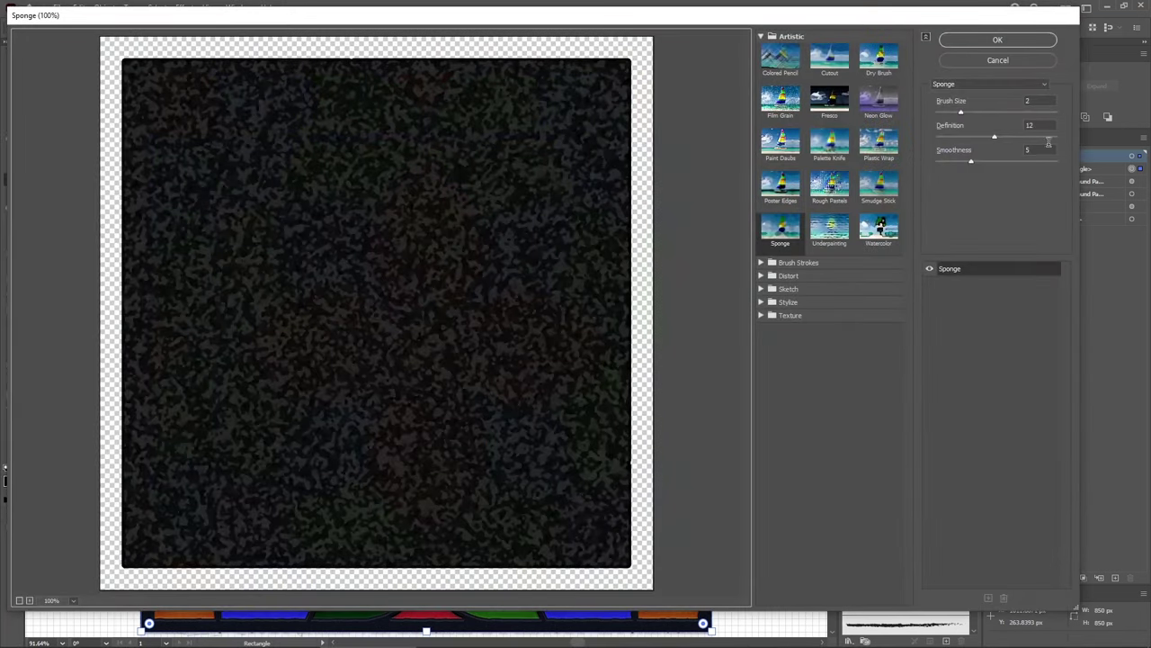
click(1034, 100)
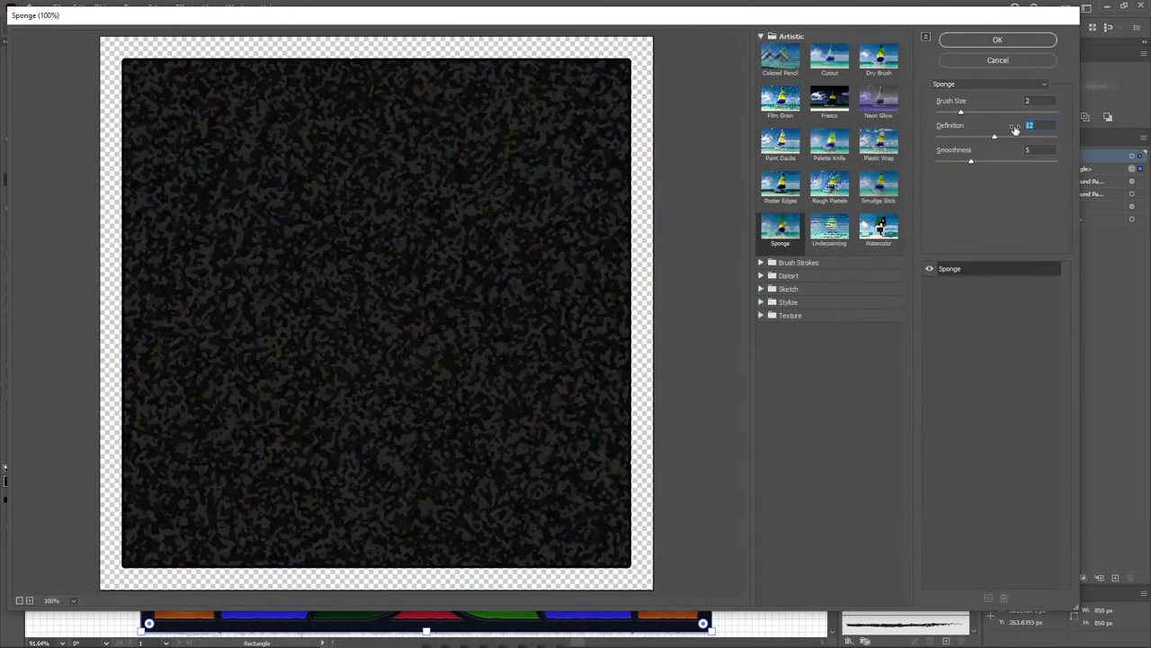
click(997, 40)
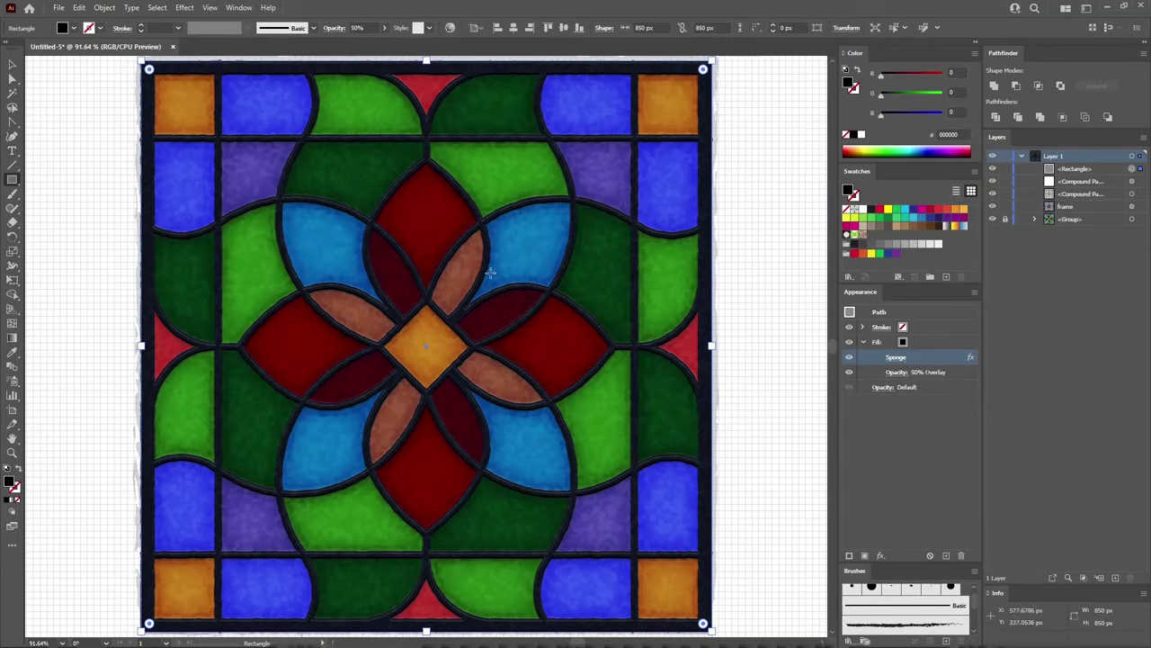
- Apply a Plastic Wrap effect to the rectangle's fill with Highlight Strength 4, Detail 14 and Smoothness 14
click(185, 8)
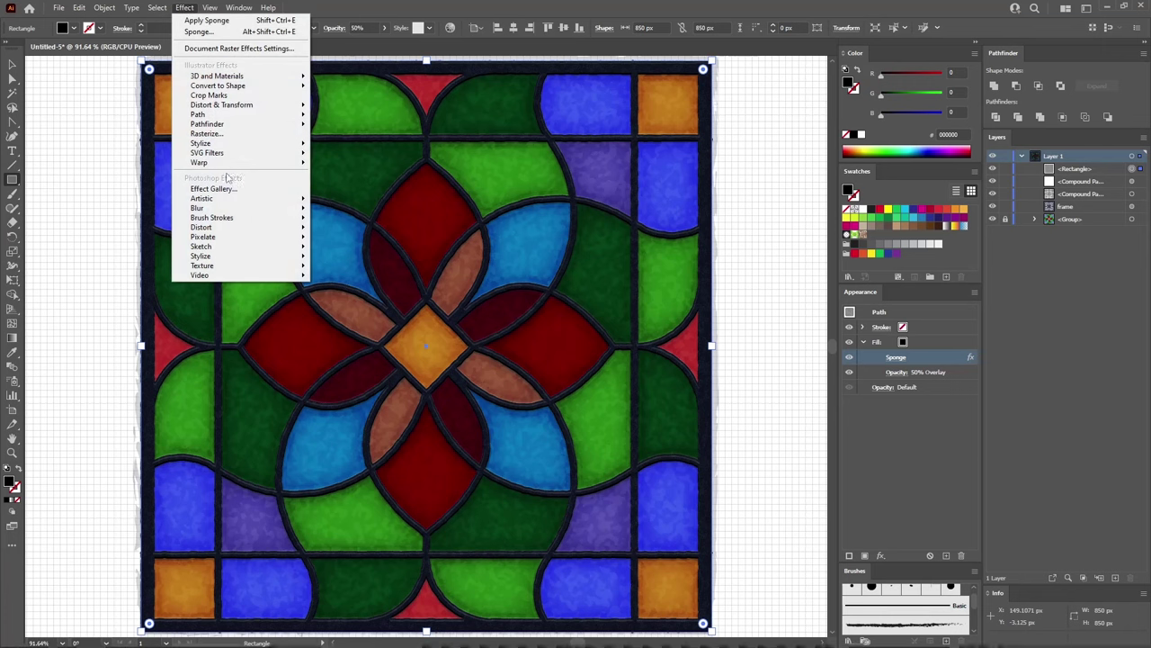
mouse_move(270, 198)
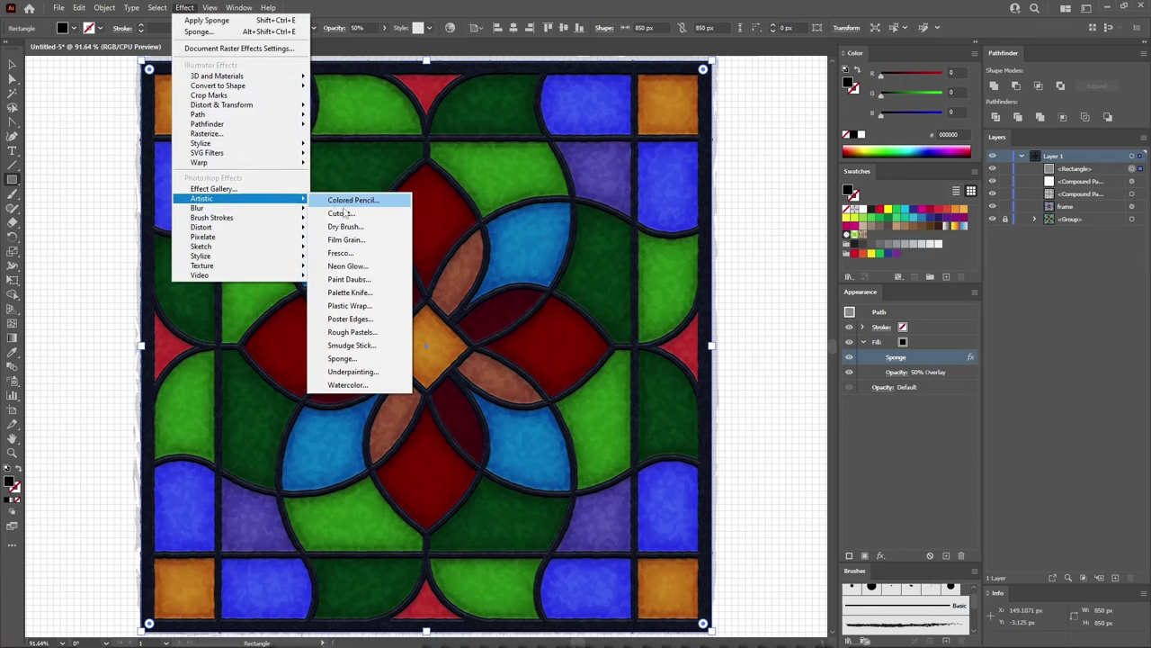
click(349, 305)
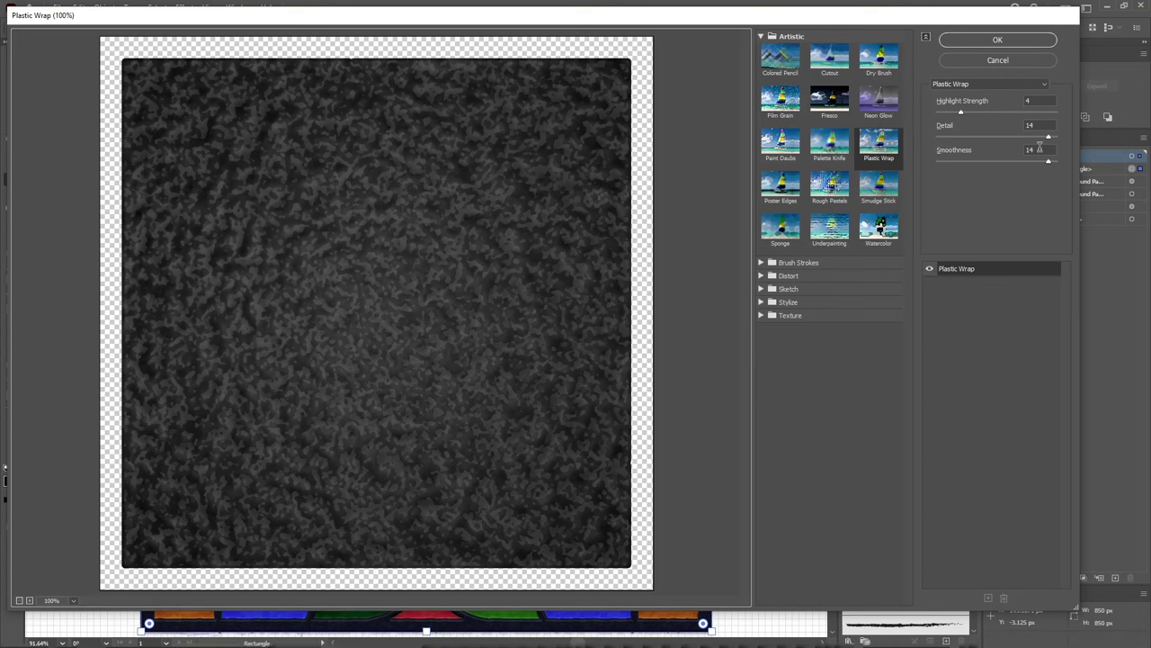
click(1006, 41)
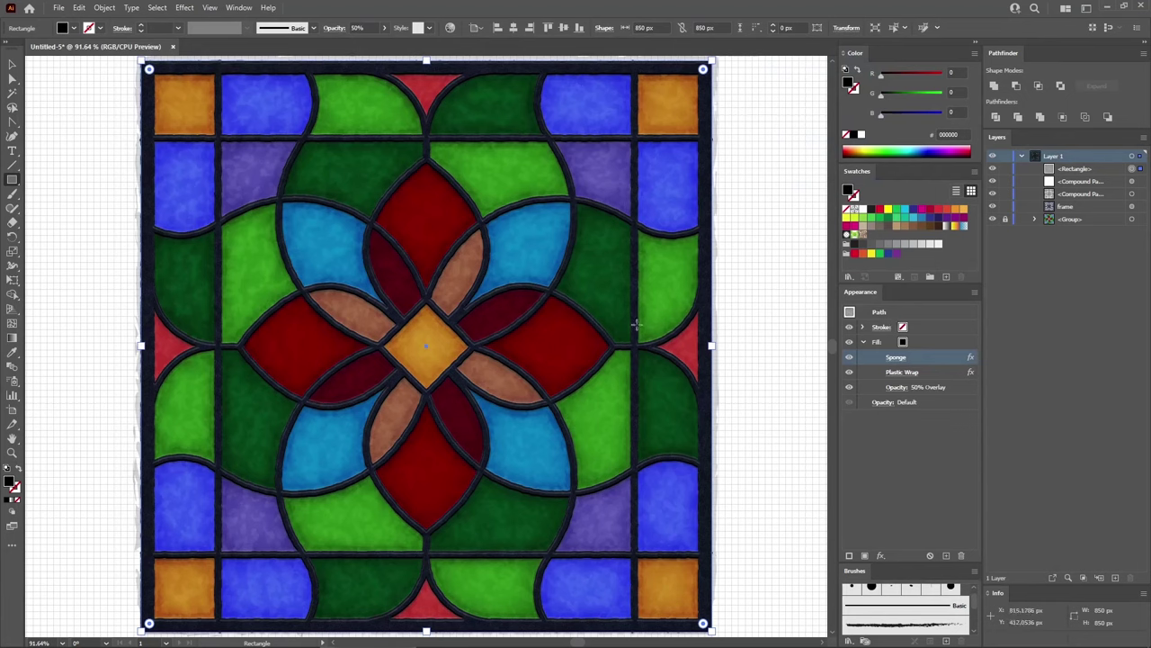
- Apply a Glass effect to the rectangle's fill with Distortion 5, Smoothness 3, Frosted texture and 100% Scaling
click(185, 9)
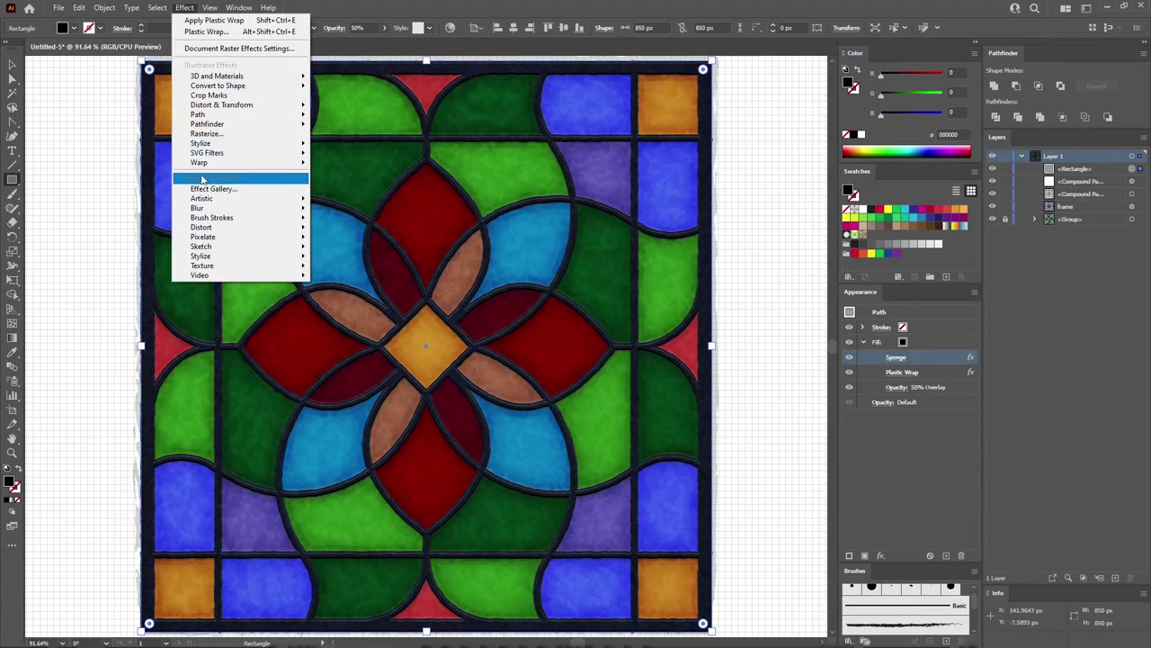
mouse_move(201, 228)
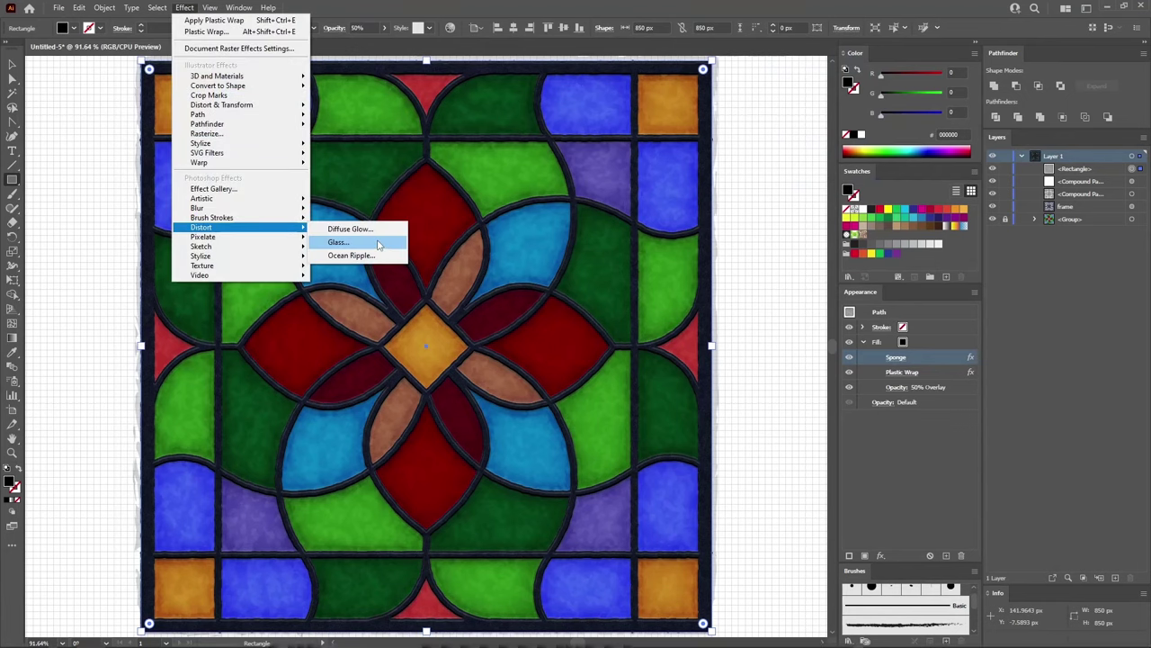
click(386, 246)
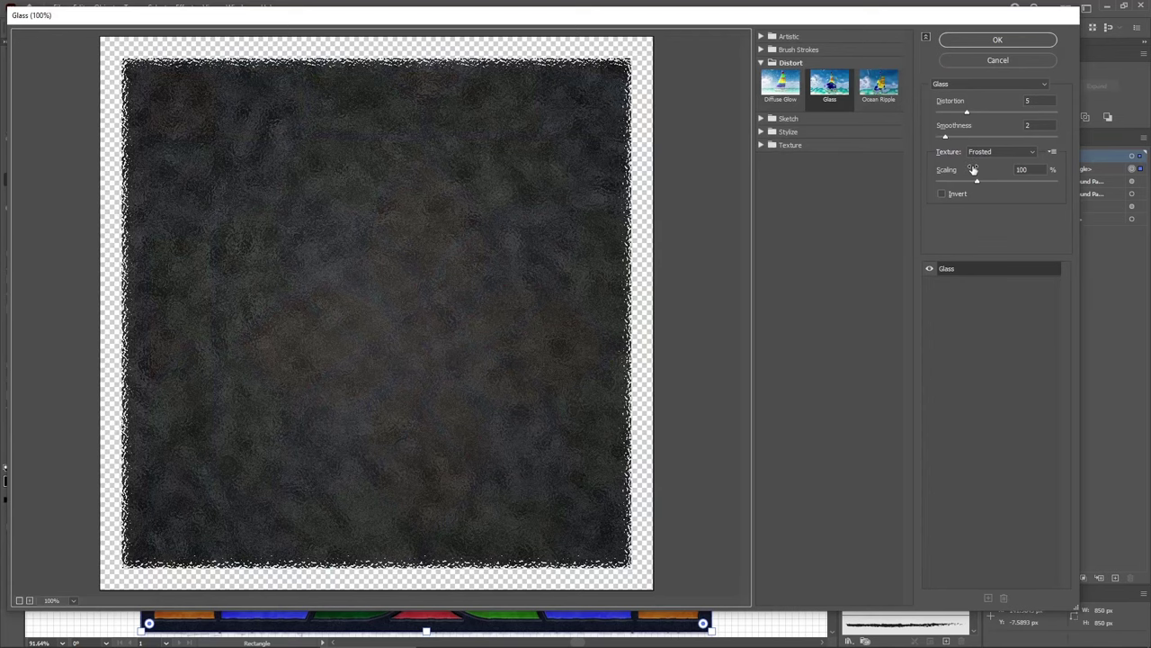
click(1011, 129)
key(Up)
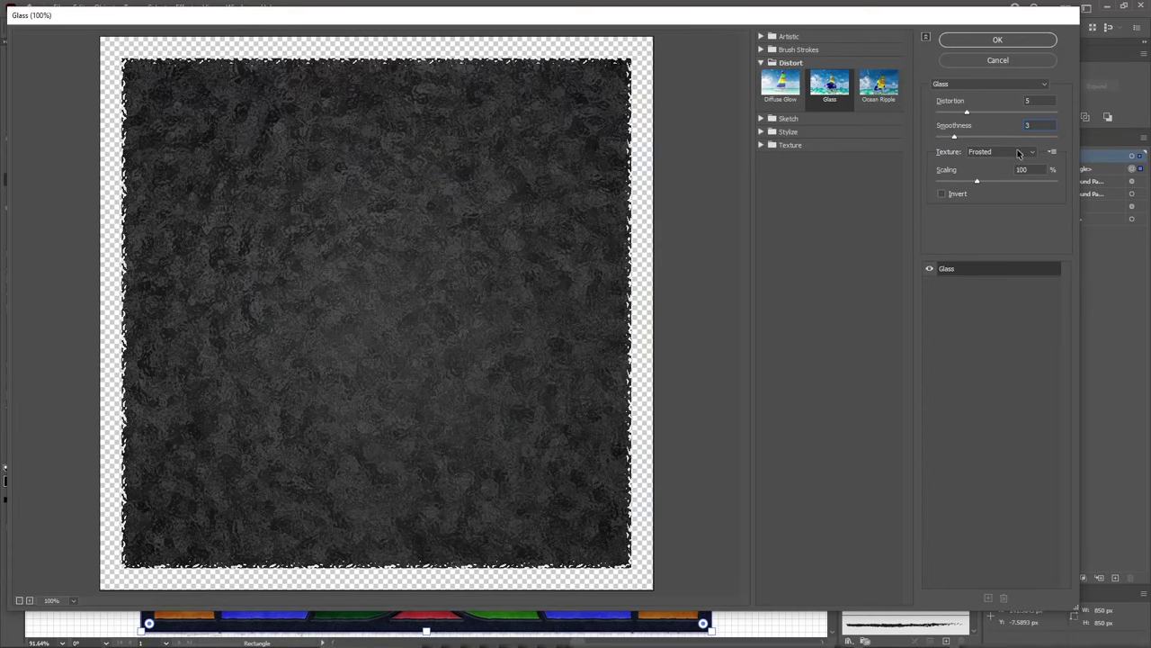
click(1017, 158)
click(990, 183)
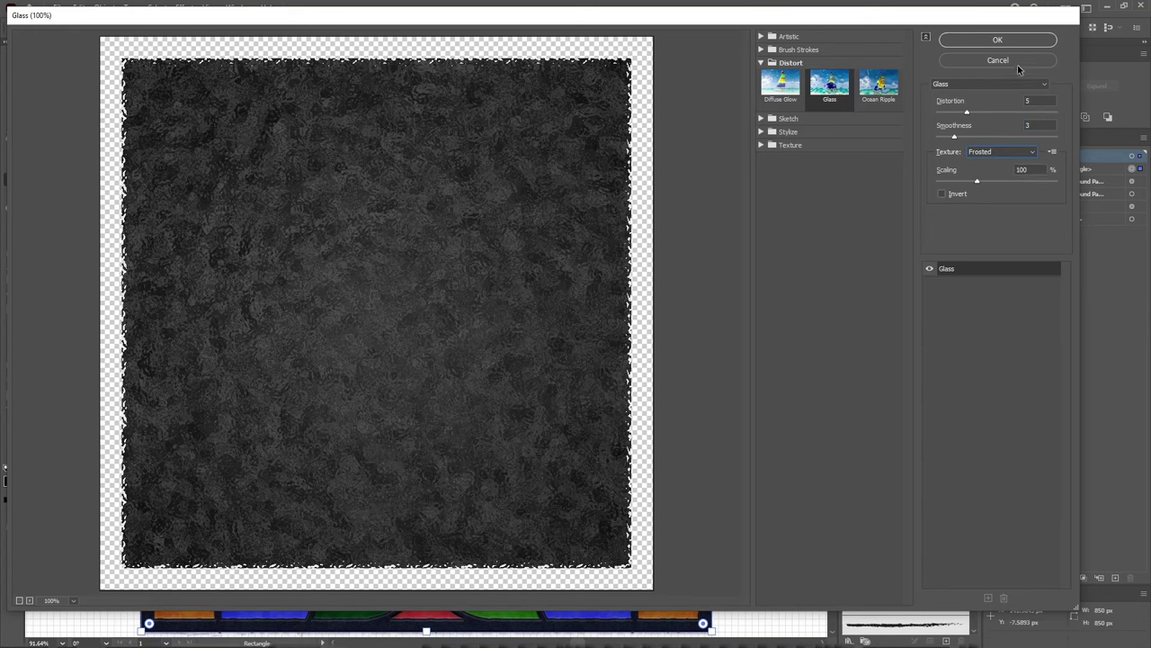
click(998, 40)
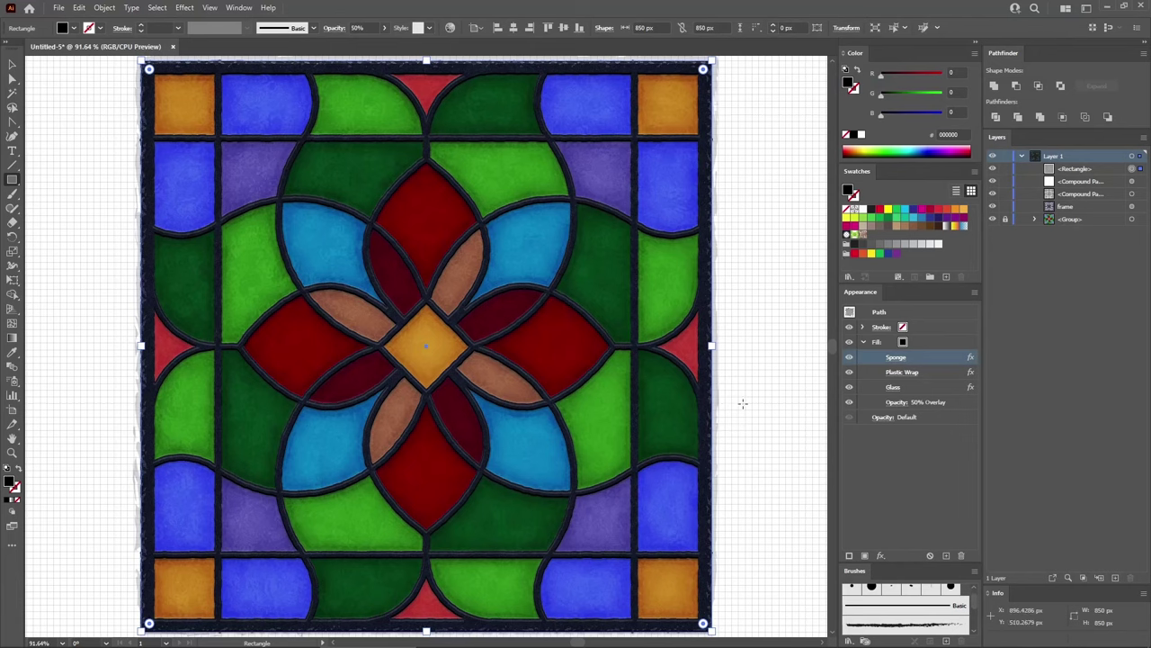
- Add a second fill to the rectangle and make it a white-to-black radial gradient
click(863, 342)
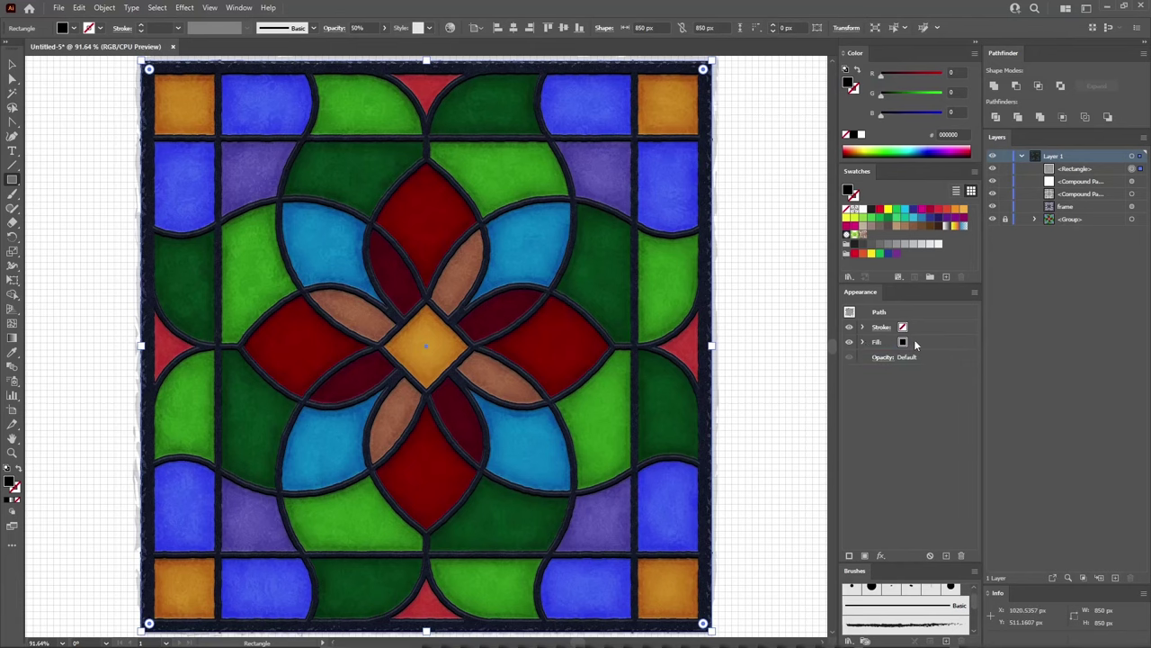
click(865, 551)
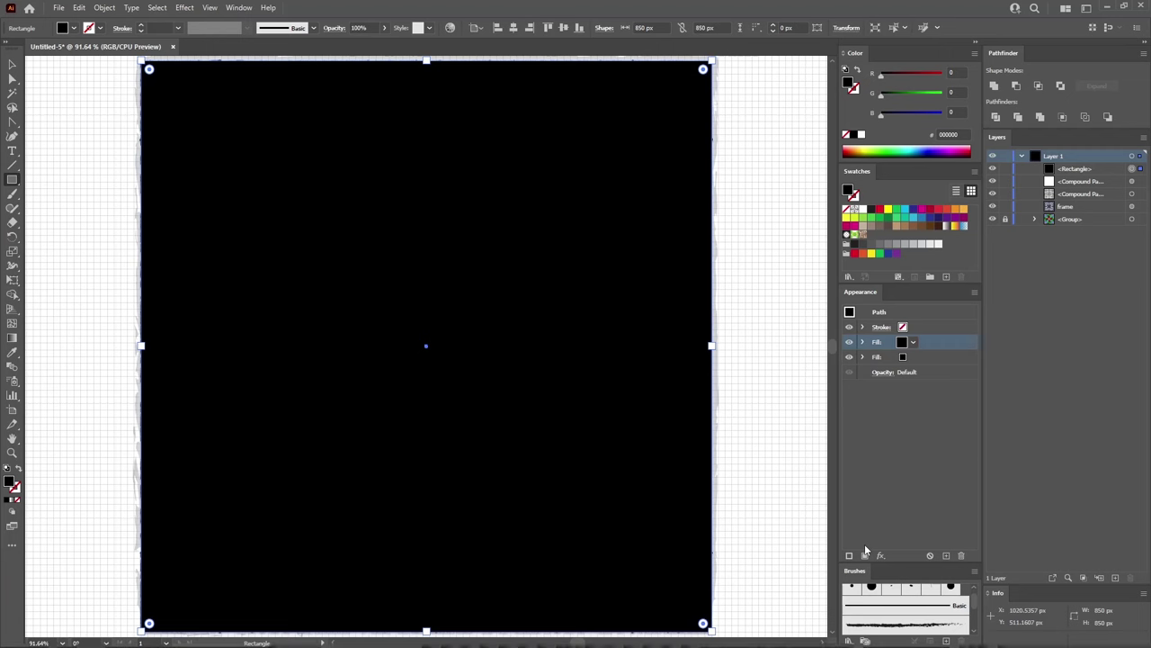
click(238, 7)
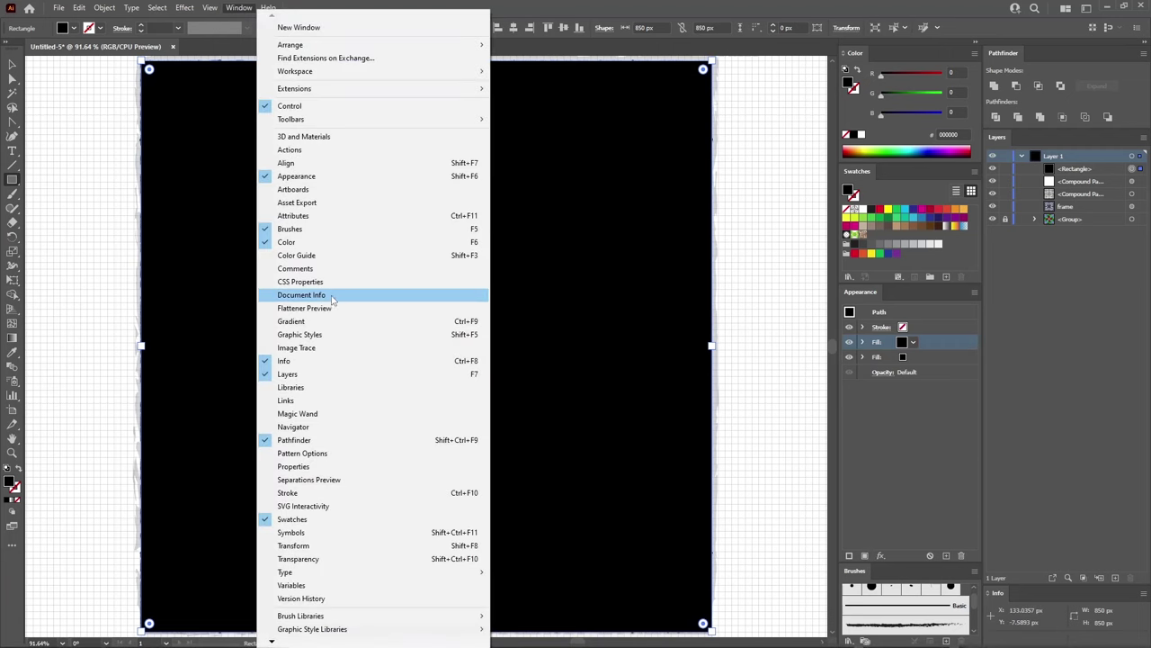
click(376, 321)
drag(630, 173, 1041, 126)
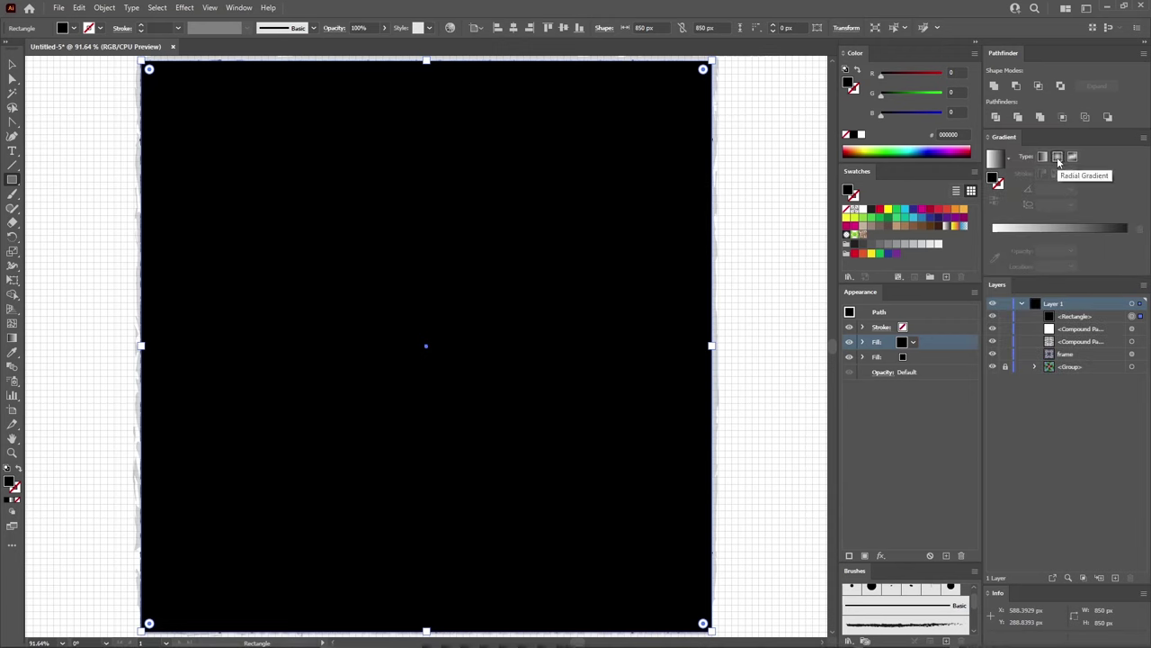
click(1058, 157)
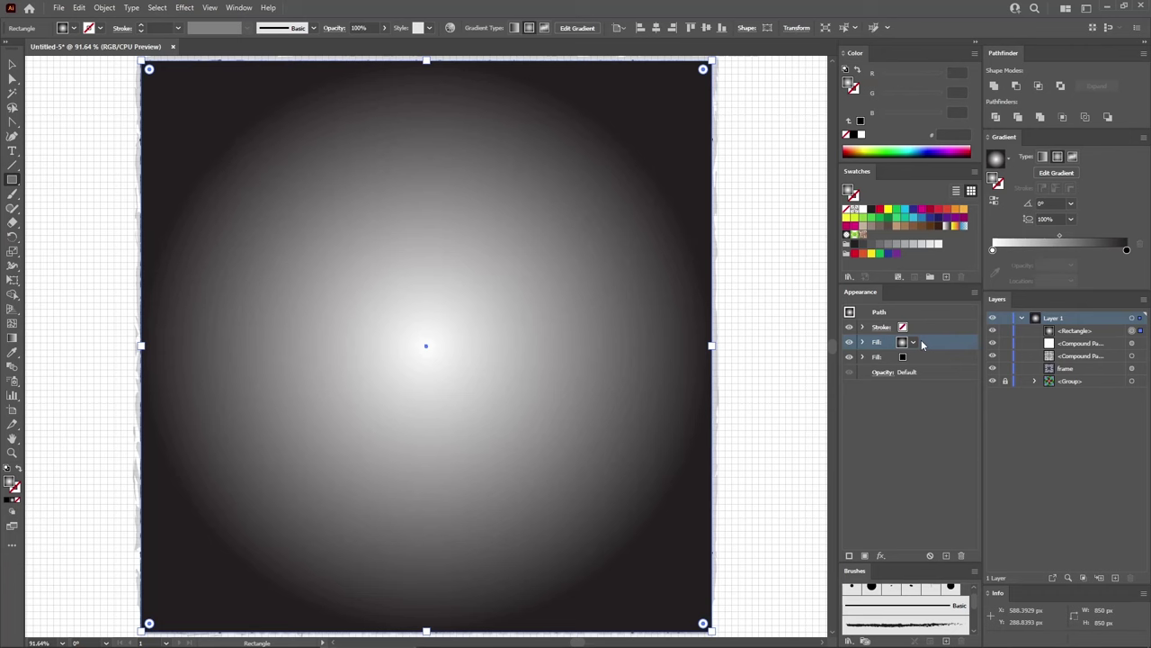
- Set the gradient fill's blending mode to Overlay at 100% opacity
click(862, 342)
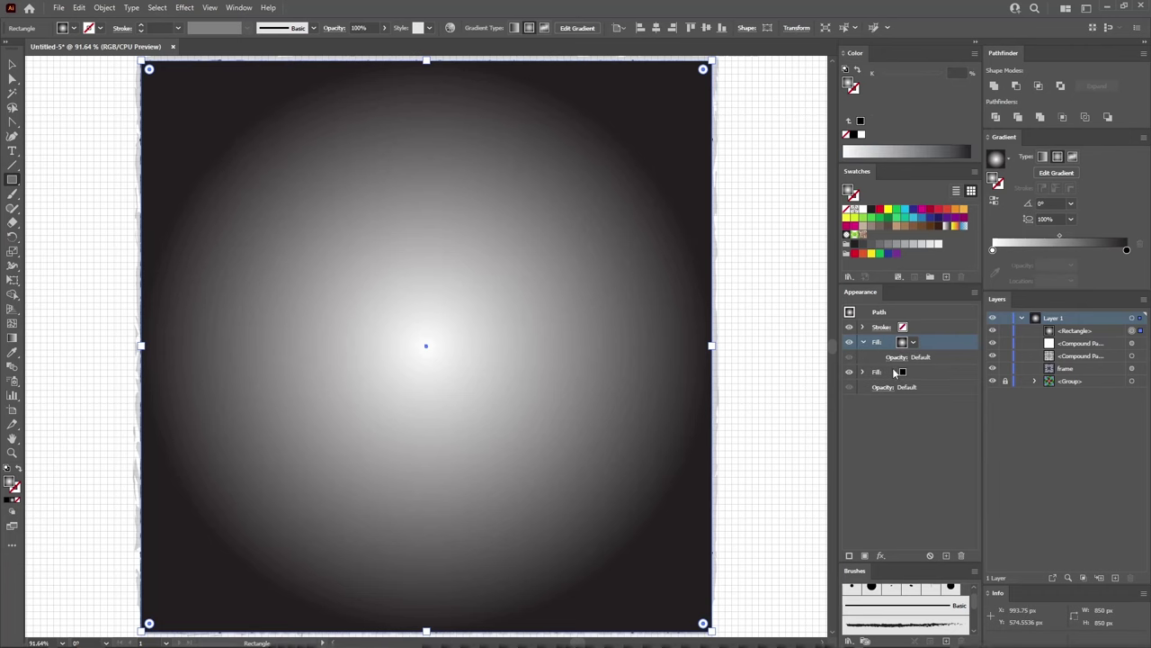
click(897, 357)
click(809, 383)
click(801, 480)
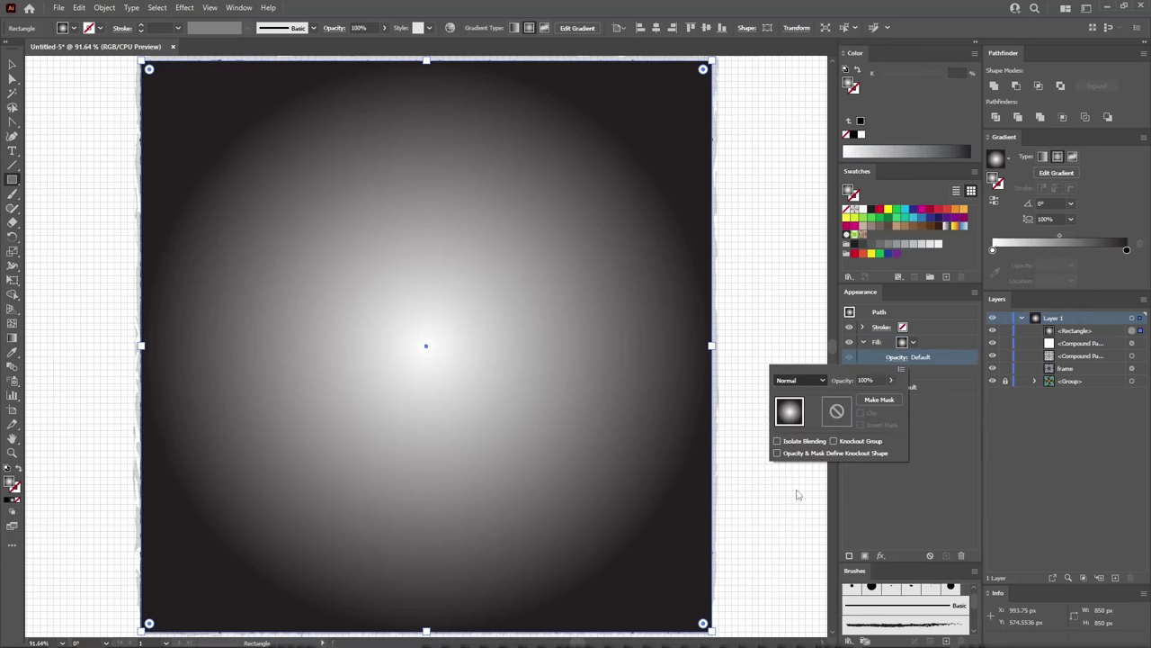
- Set the opacity of the gradient's black color stop to 0%
click(1125, 260)
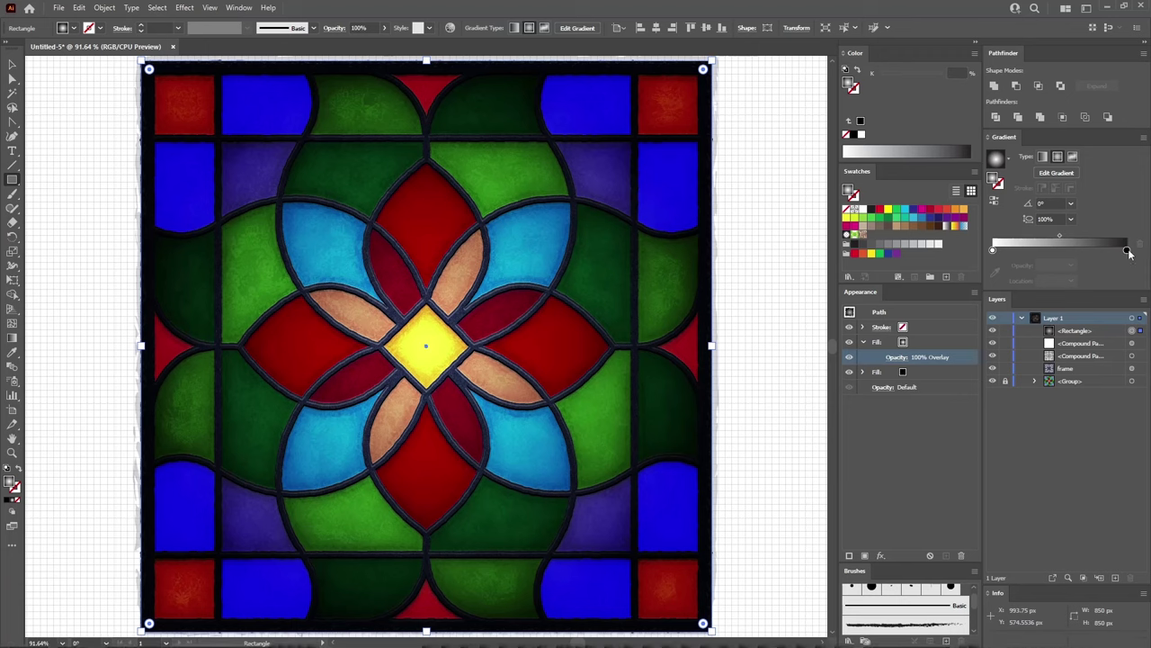
click(1126, 250)
click(1070, 267)
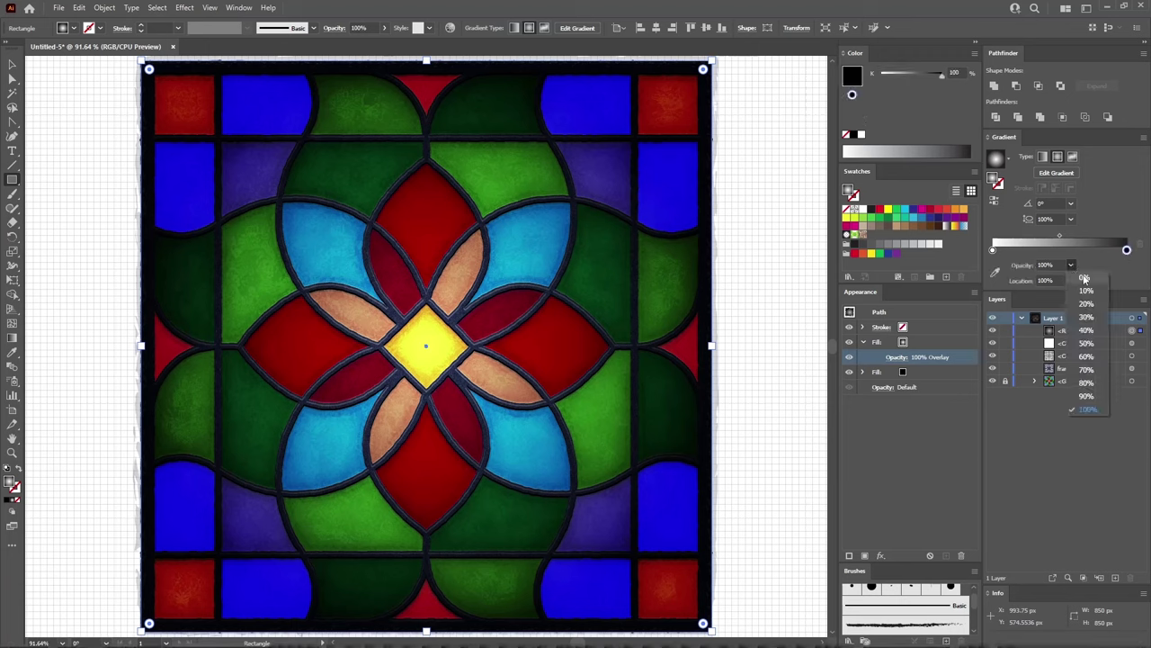
click(1085, 277)
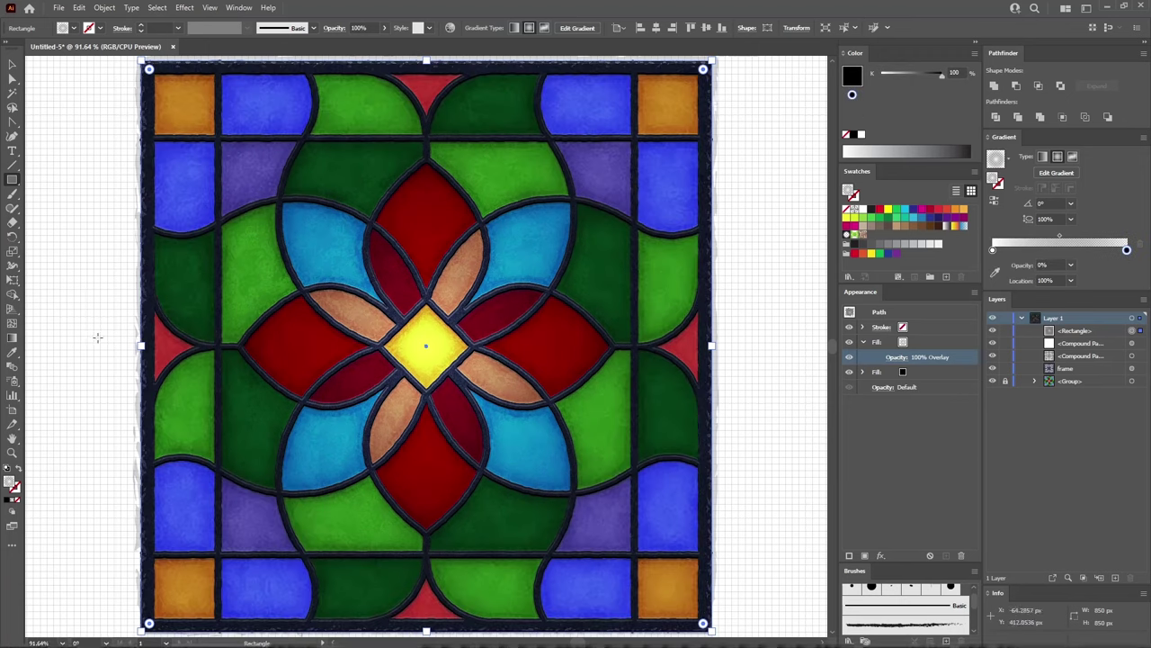
- Redraw the radial gradient from the upper-left lead-line crossing to the lower-right crossing, about 874 px long at about -45°
click(13, 339)
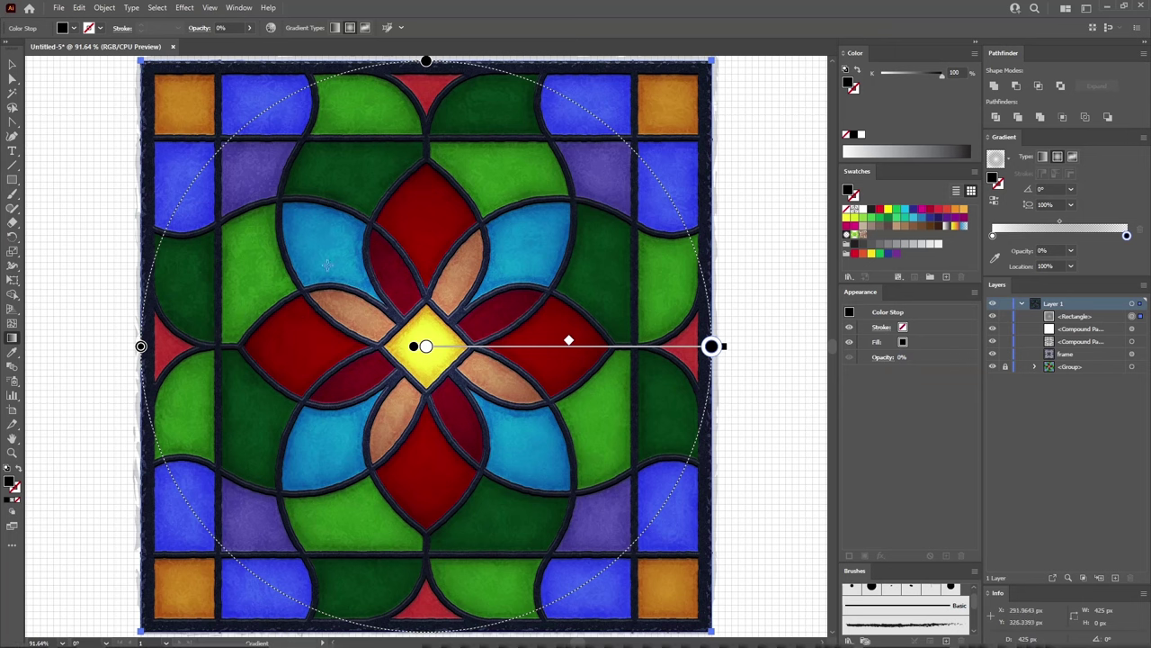
mouse_move(216, 137)
mouse_down()
mouse_move(391, 357)
mouse_move(608, 545)
mouse_move(634, 554)
mouse_up()
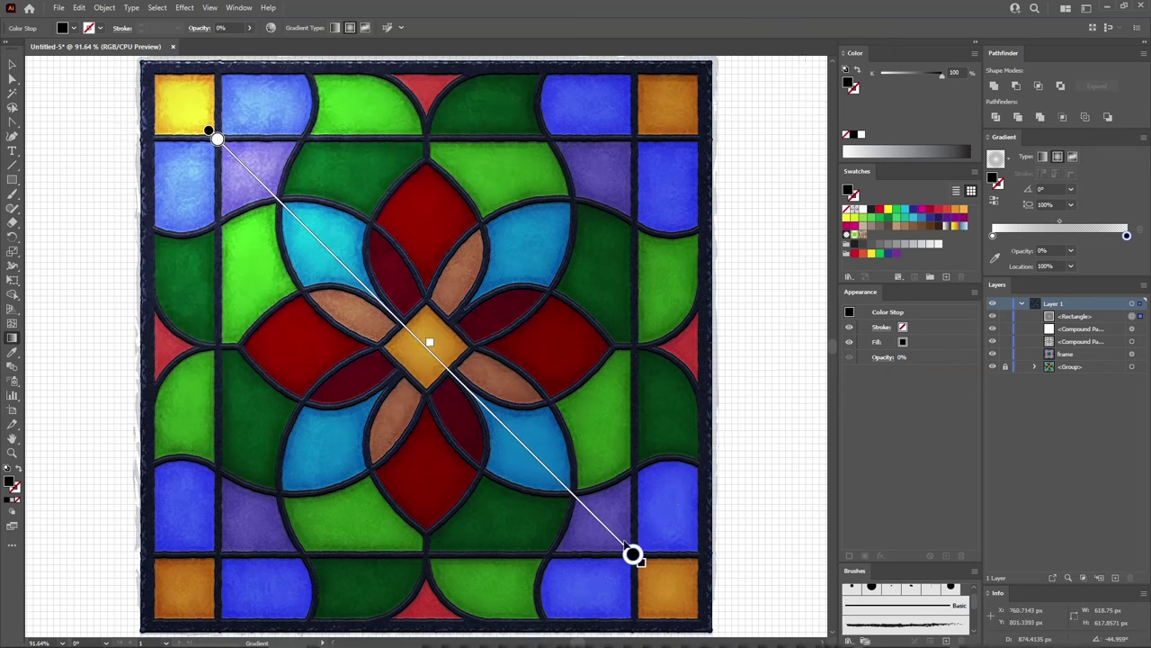
click(12, 65)
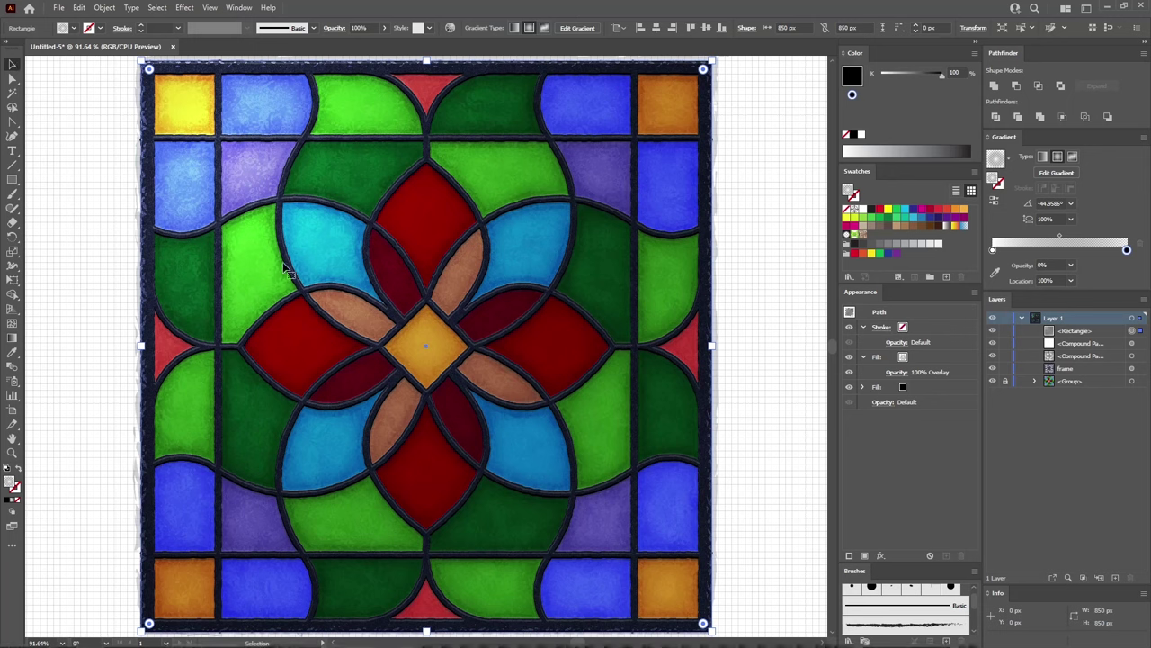
- Duplicate the gradient fill and redraw the copy's gradient from the center diamond to the lower-right lead-line crossing, about 442 px long
click(900, 357)
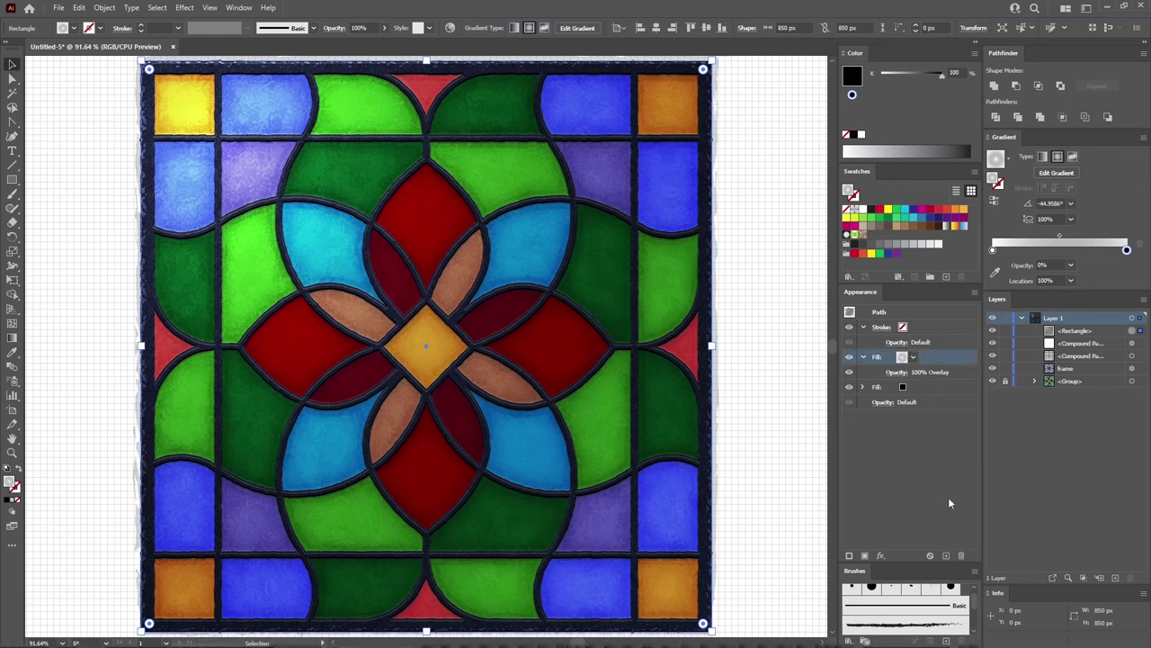
click(947, 556)
key(g)
click(634, 552)
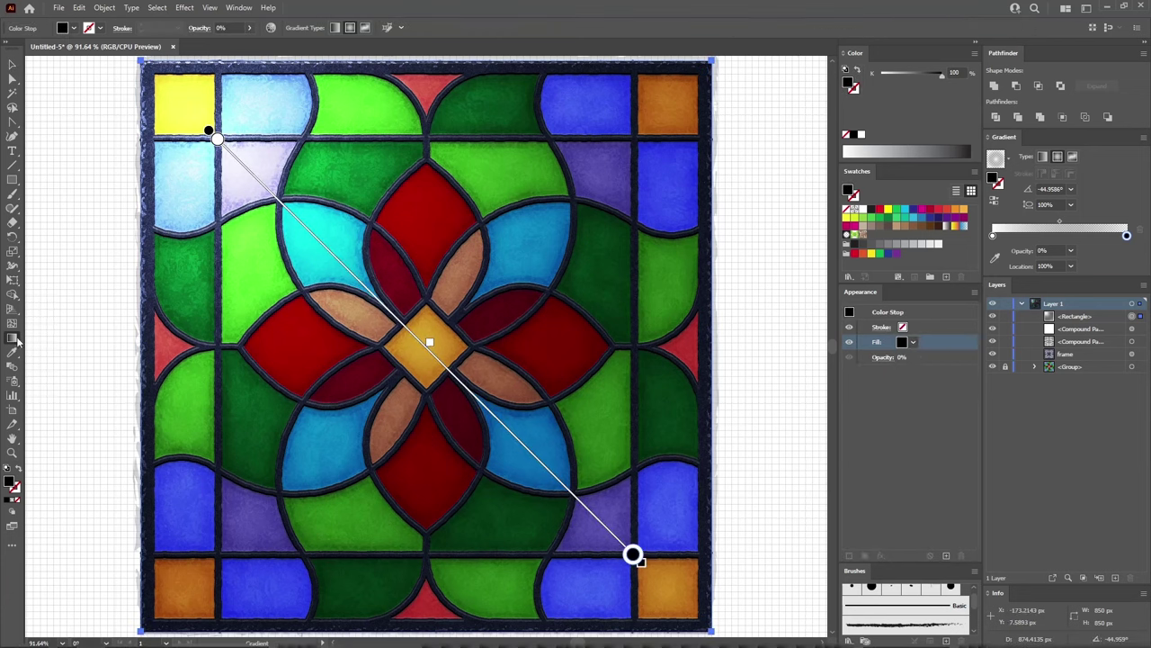
mouse_move(572, 222)
mouse_down()
mouse_move(620, 341)
mouse_move(670, 377)
mouse_up()
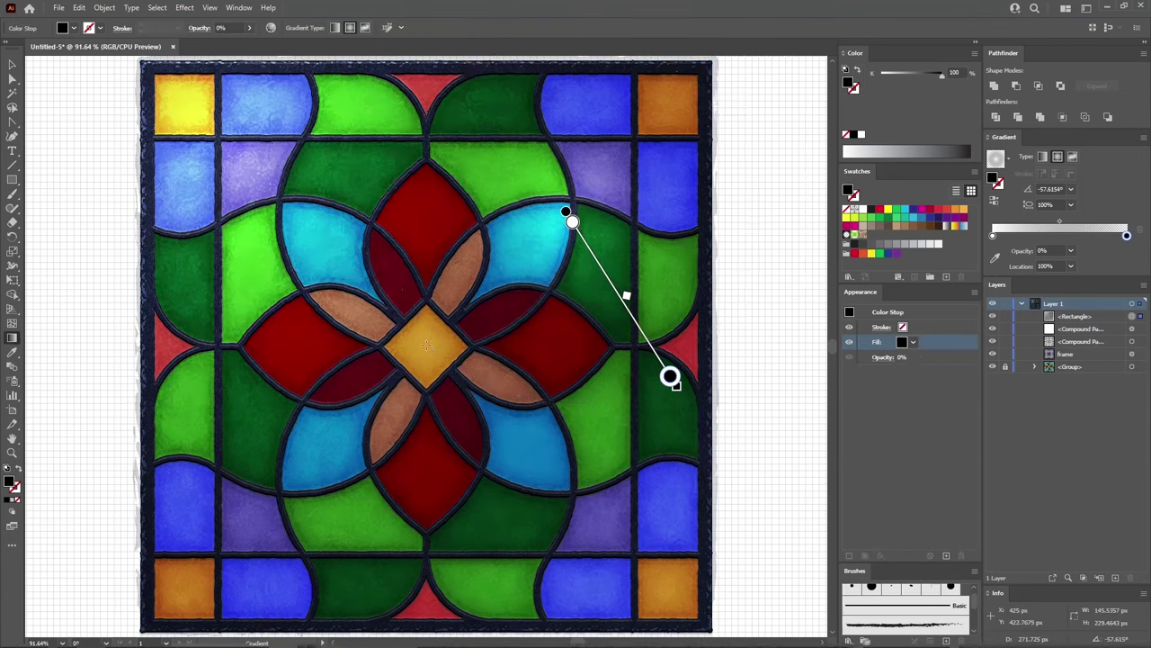
mouse_move(427, 344)
mouse_down()
mouse_move(636, 537)
mouse_move(635, 558)
mouse_up()
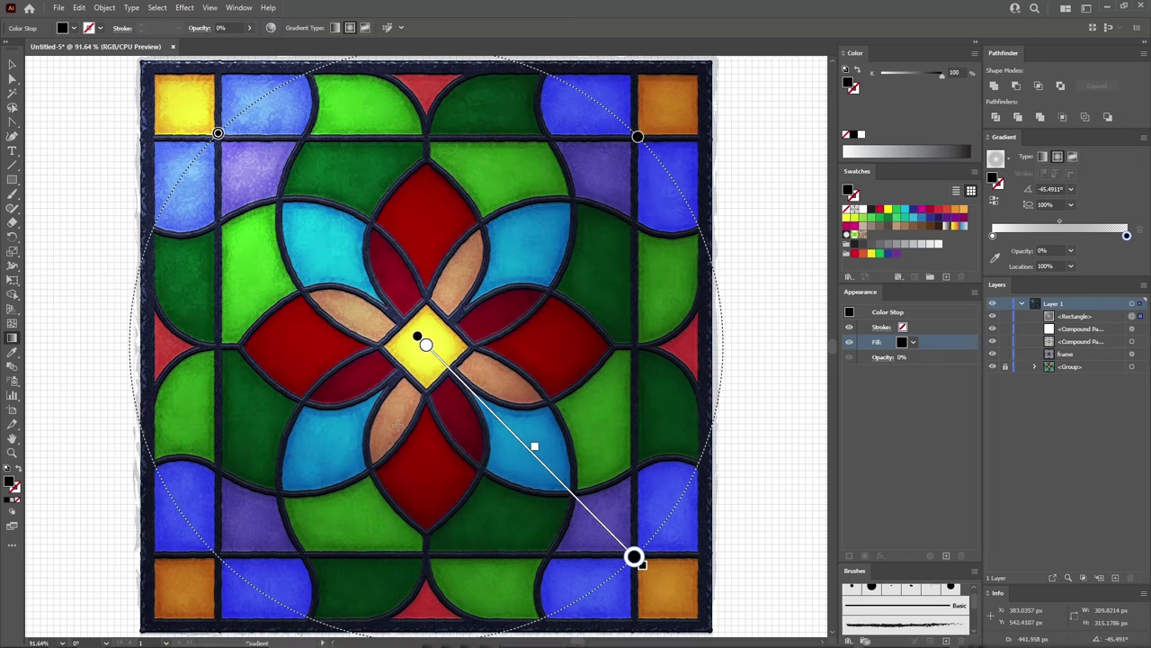
key(v)
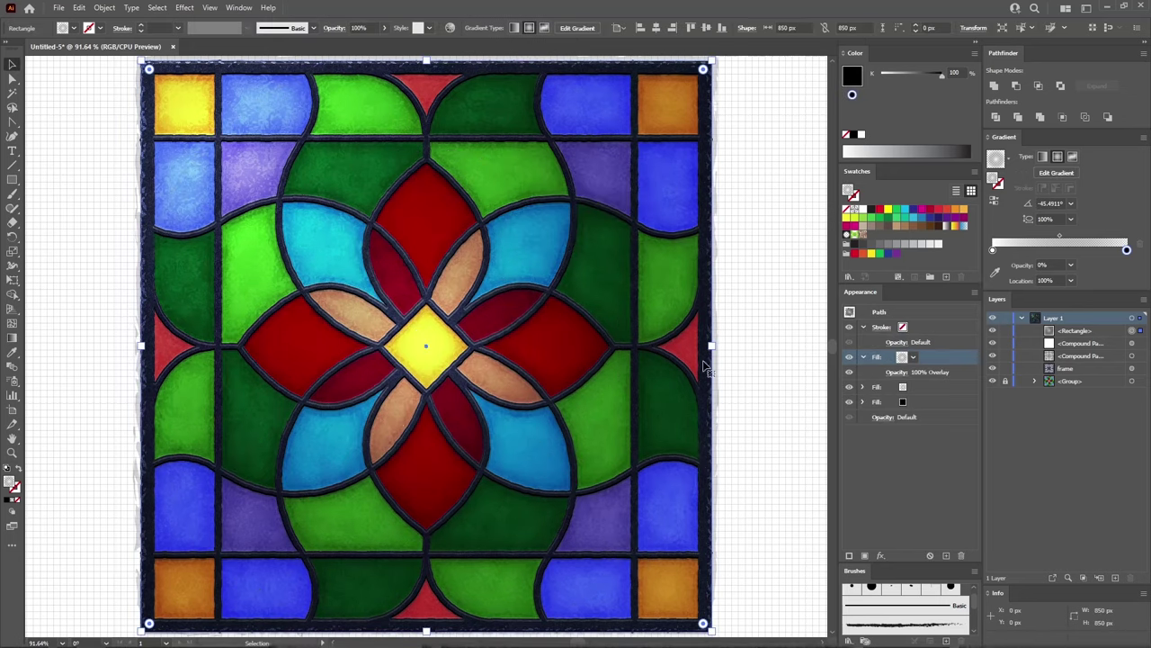
- Add another fill on top of the rectangle's gradient fills and color it navy with R 27, G 35, B 58
click(862, 329)
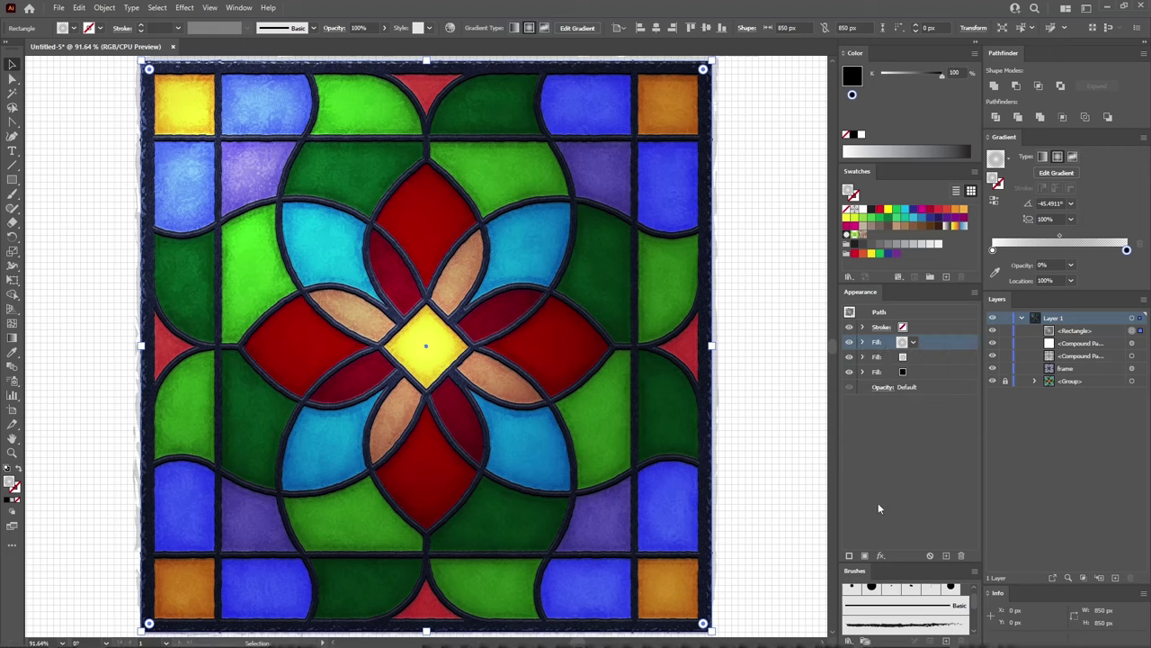
click(864, 556)
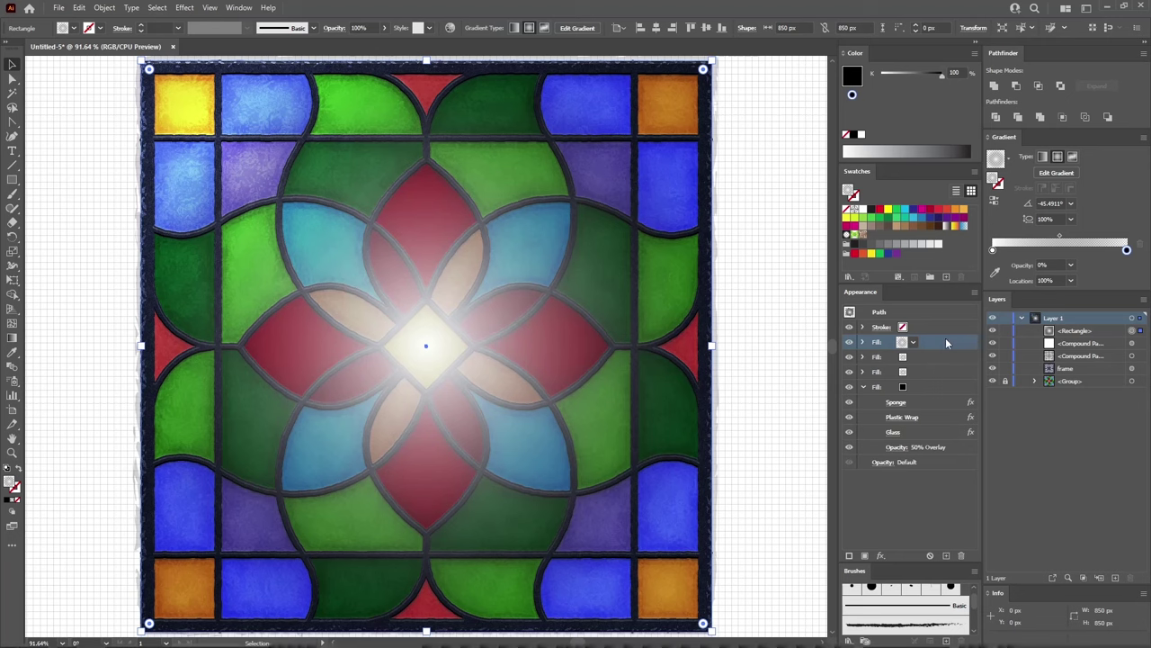
click(872, 210)
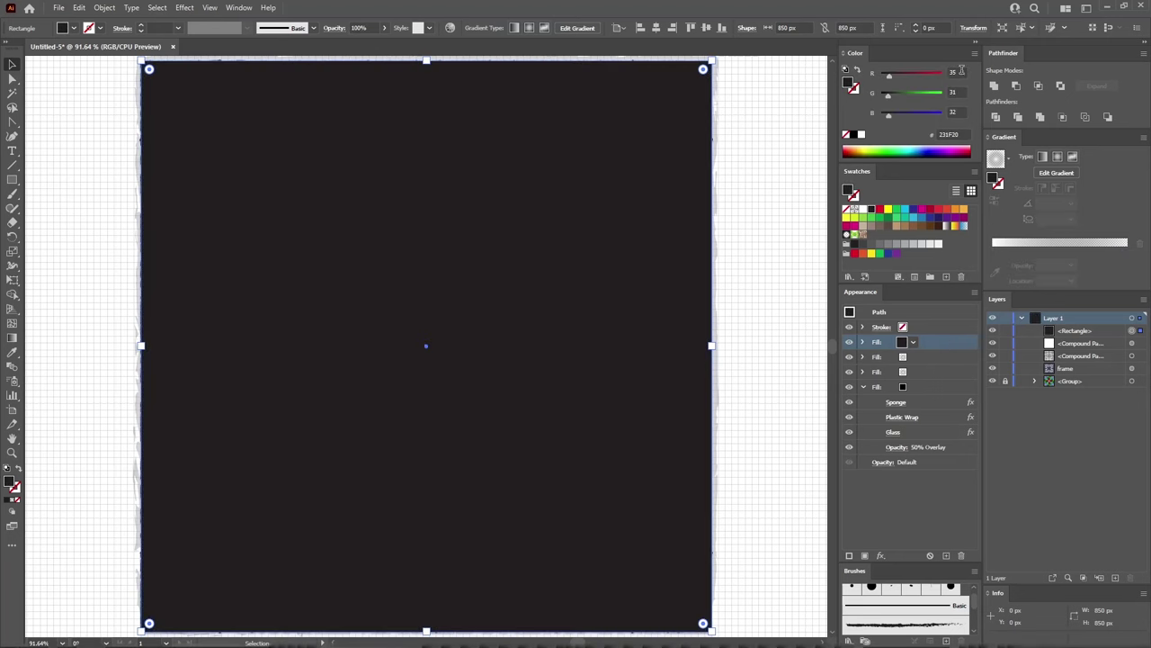
text(27)
key(Tab)
key(Tab)
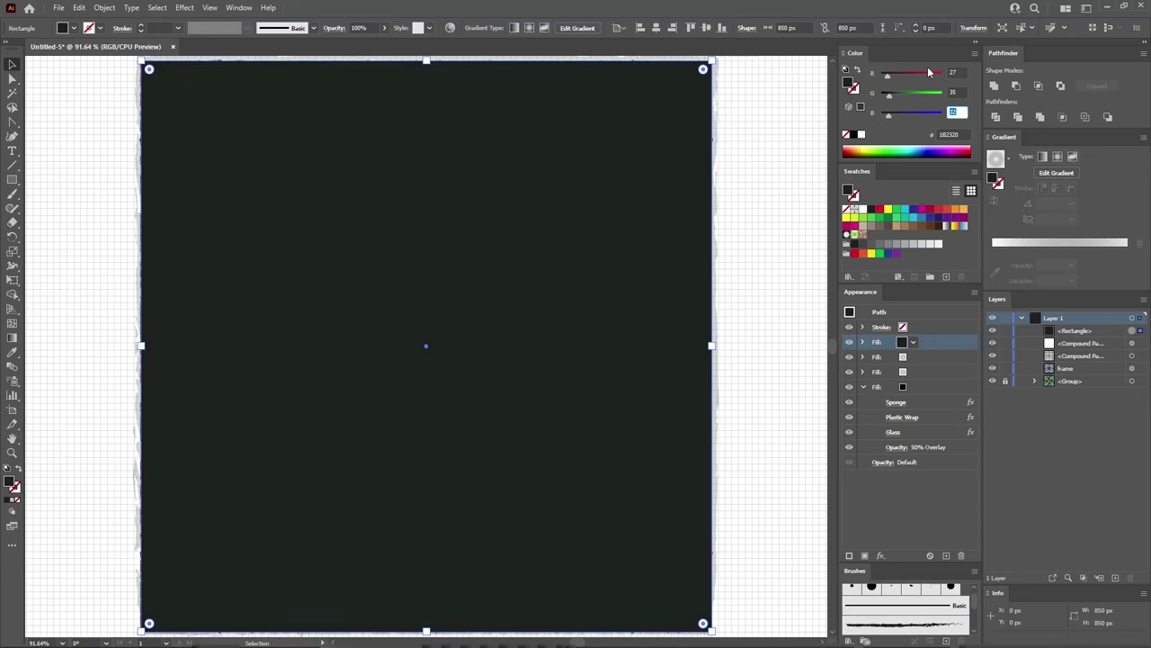
- Set the navy fill to 10% opacity with the Multiply blending mode
click(864, 342)
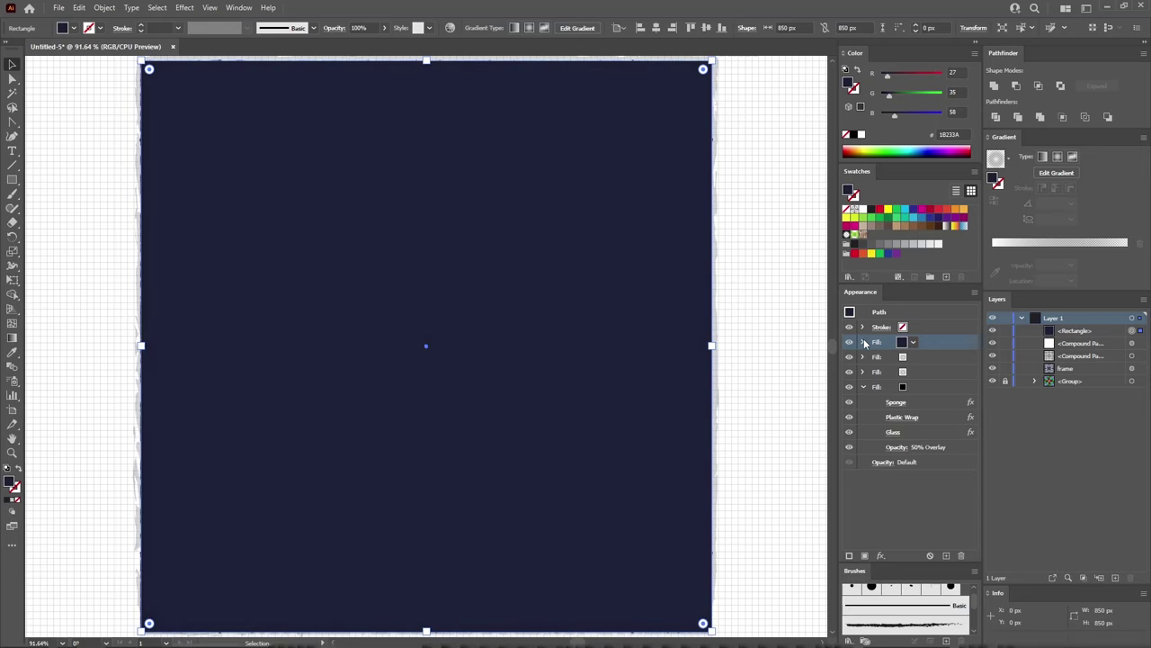
click(896, 357)
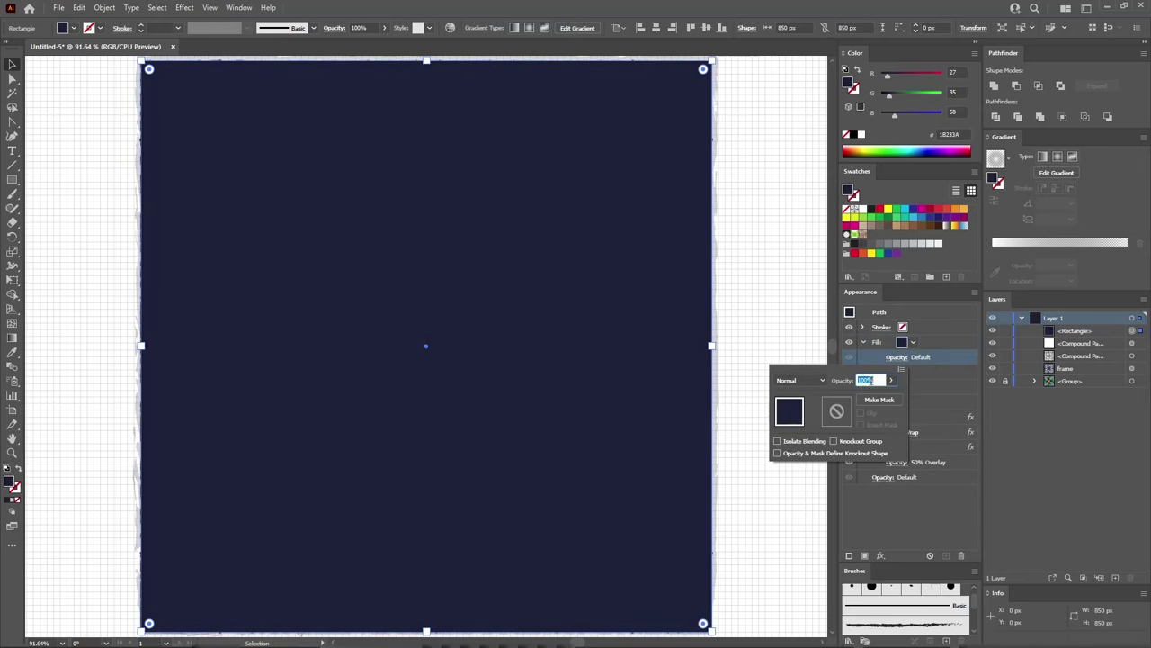
text(10)
click(810, 381)
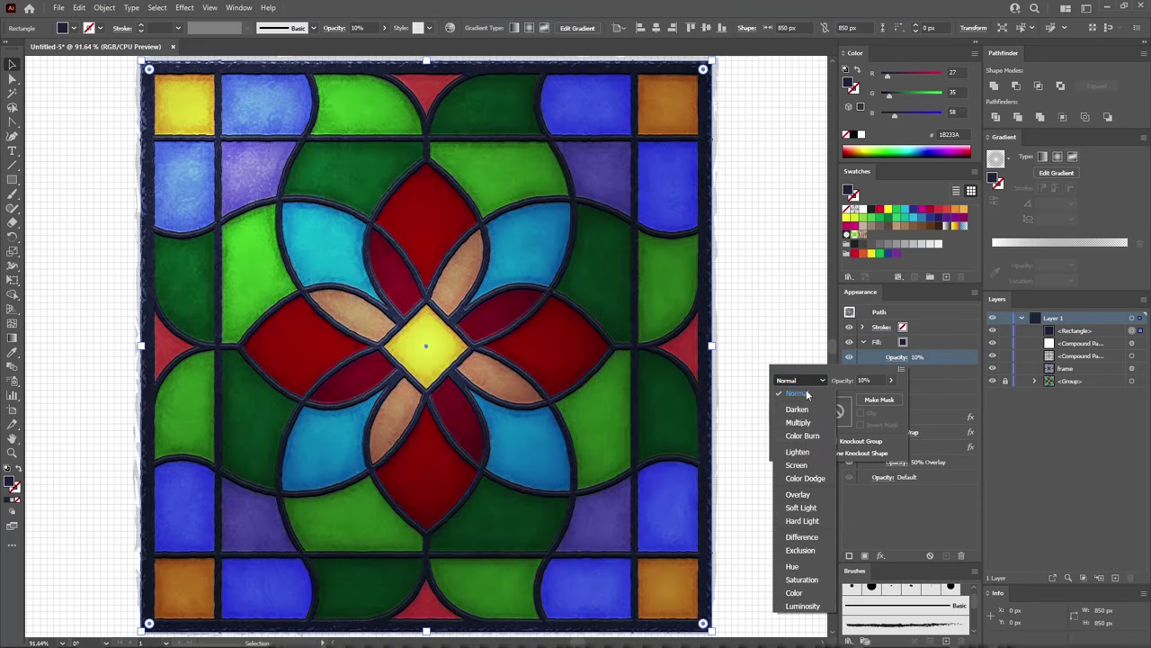
click(800, 422)
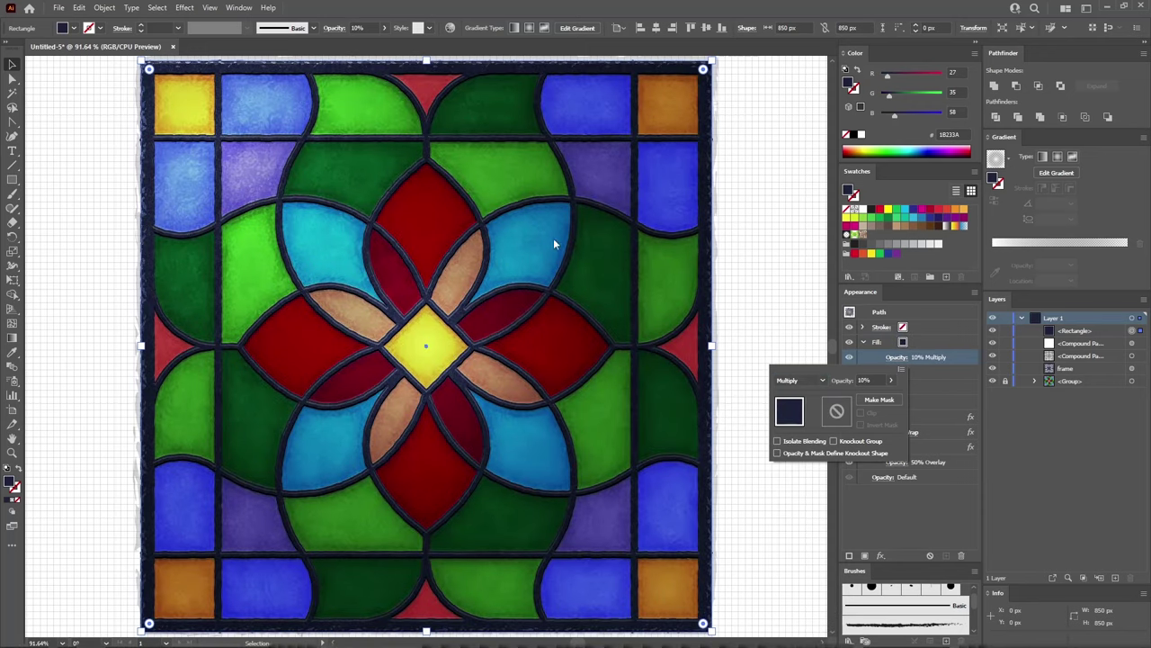
- Apply a Film Grain effect to the navy fill with Grain 20, Highlight Area 0 and Intensity 10, and deselect the rectangle
click(185, 7)
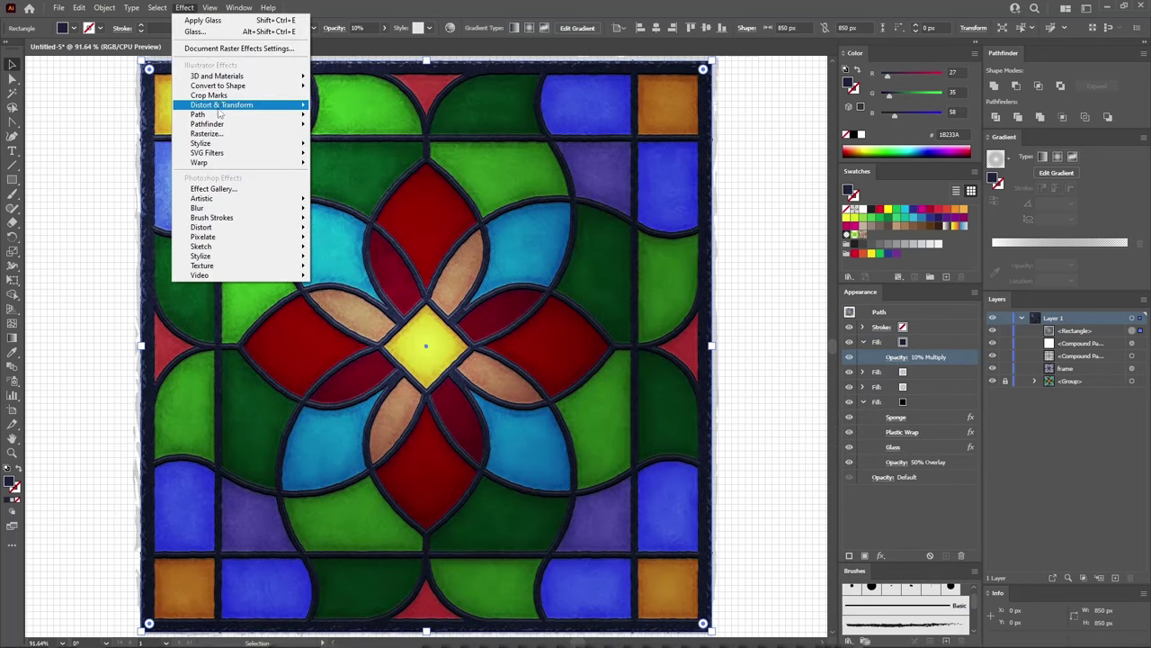
mouse_move(207, 198)
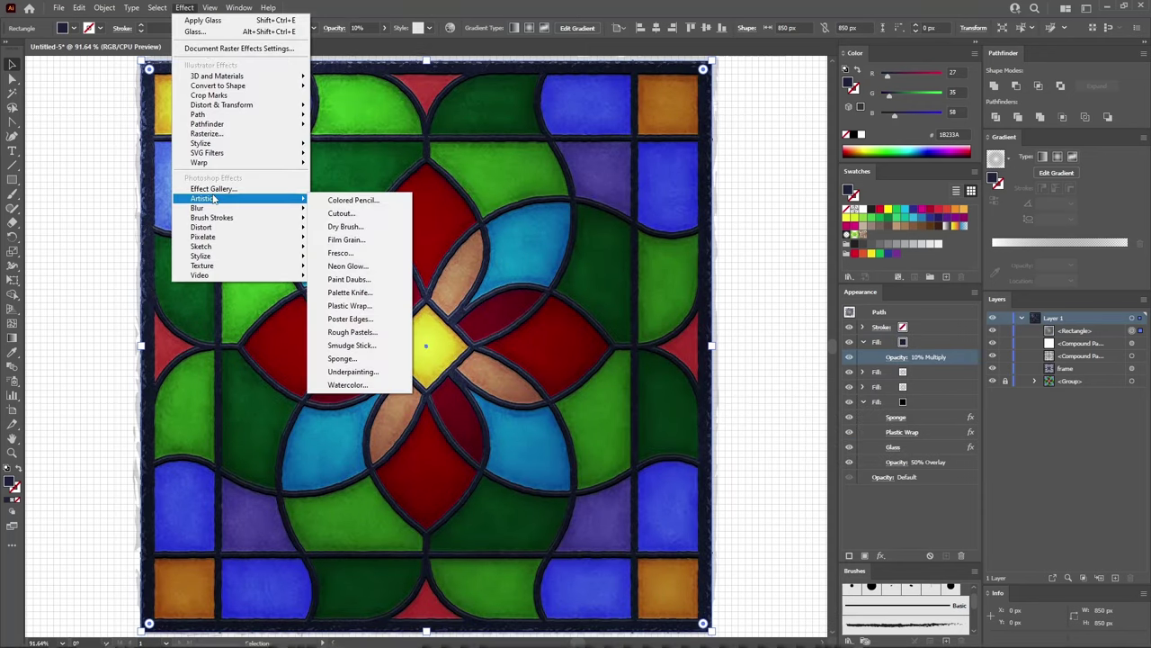
click(371, 241)
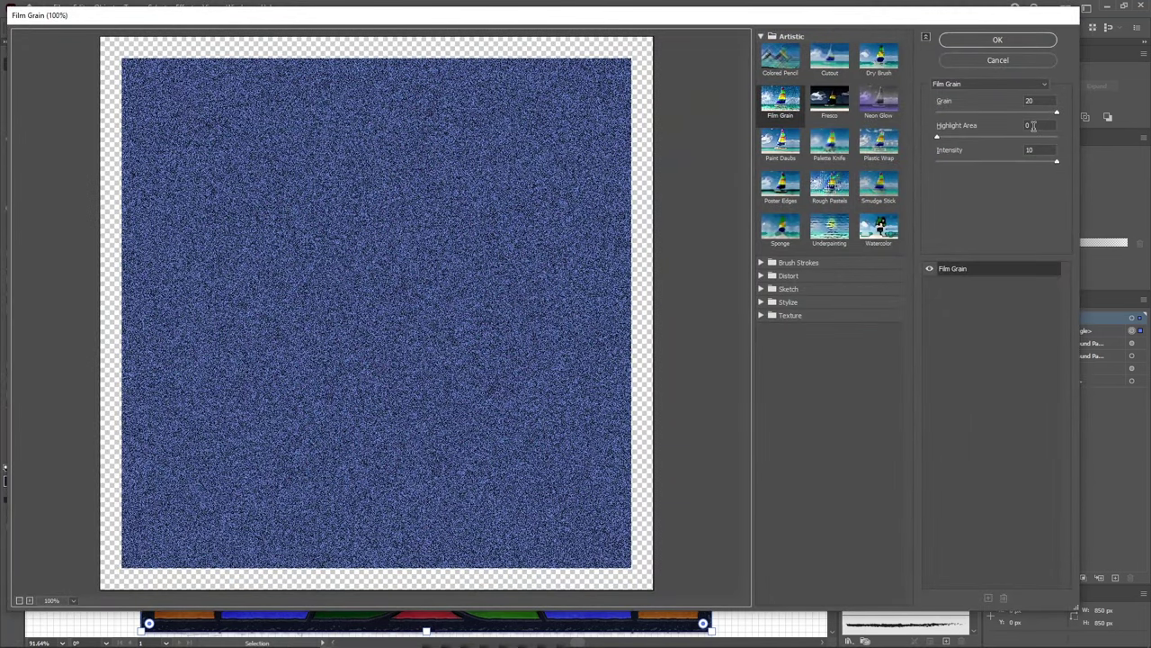
click(997, 40)
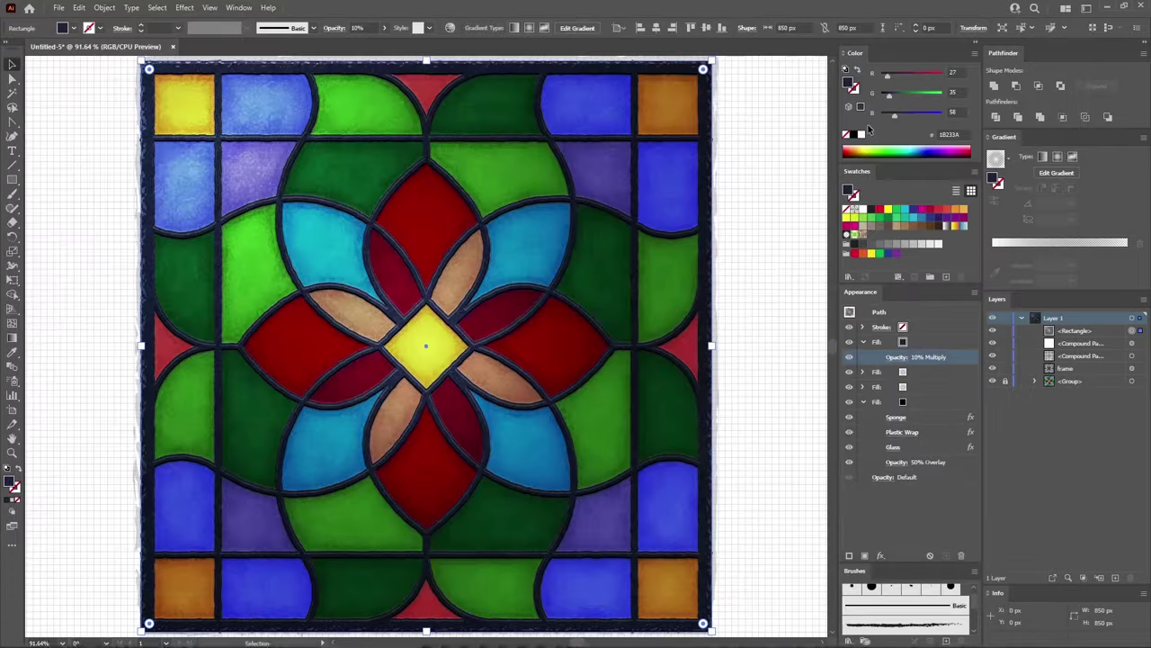
click(739, 82)
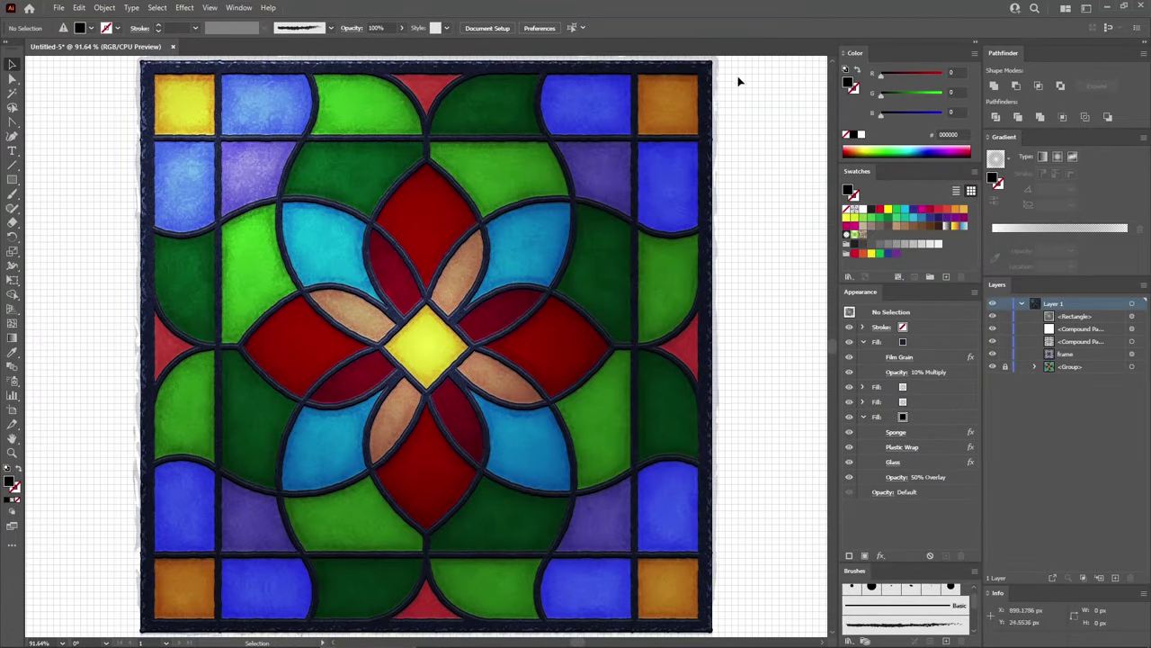